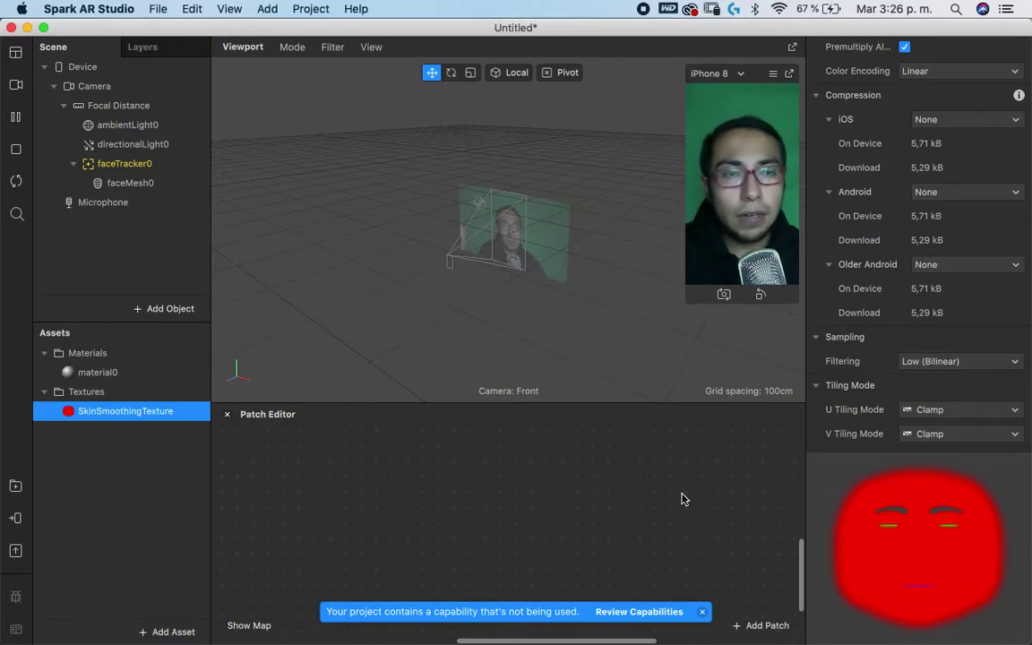
- Play the happy project's preview, try its Happy, green and Love picker options, and return to the untitled project
{"action": "key", "text": "ctrl+Up"}
{"action": "left_click", "coordinate": [442, 286]}
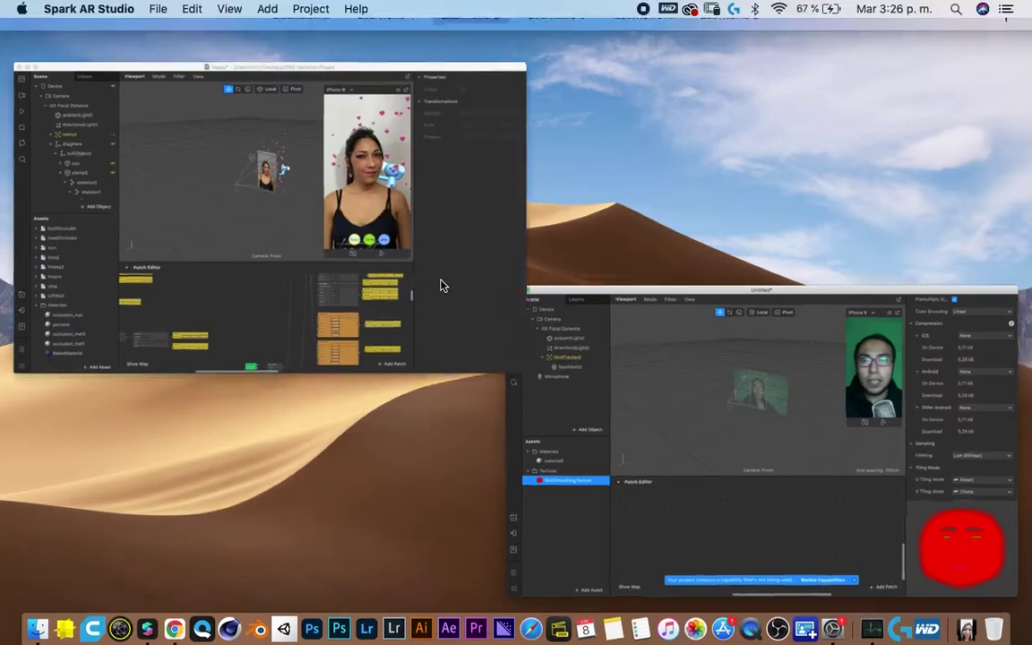
{"action": "left_click", "coordinate": [16, 120]}
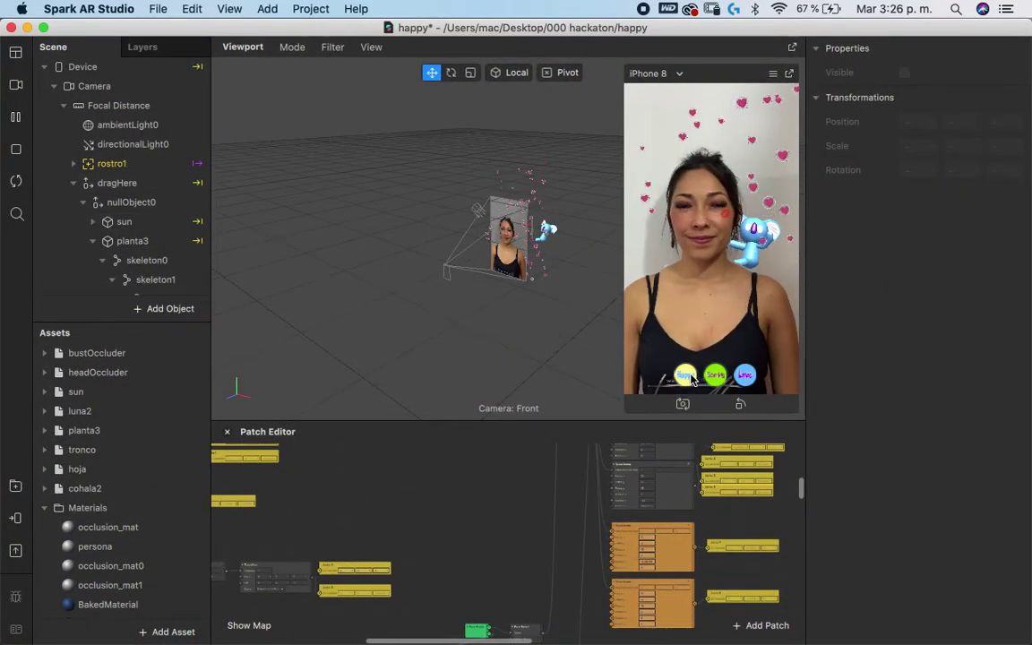
{"action": "left_click", "coordinate": [686, 376]}
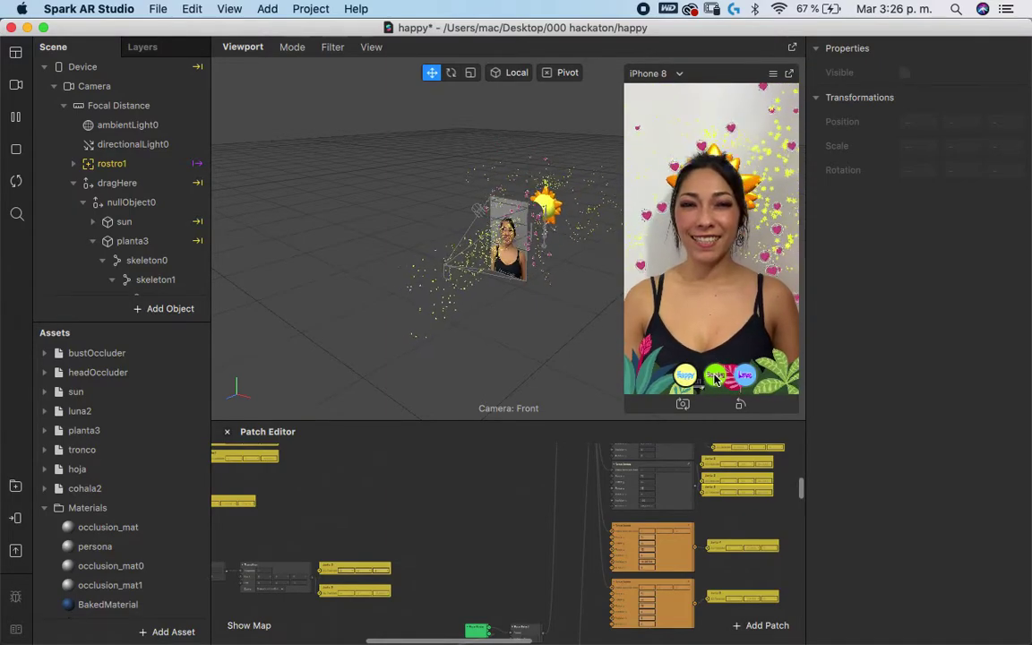
{"action": "left_click", "coordinate": [715, 376]}
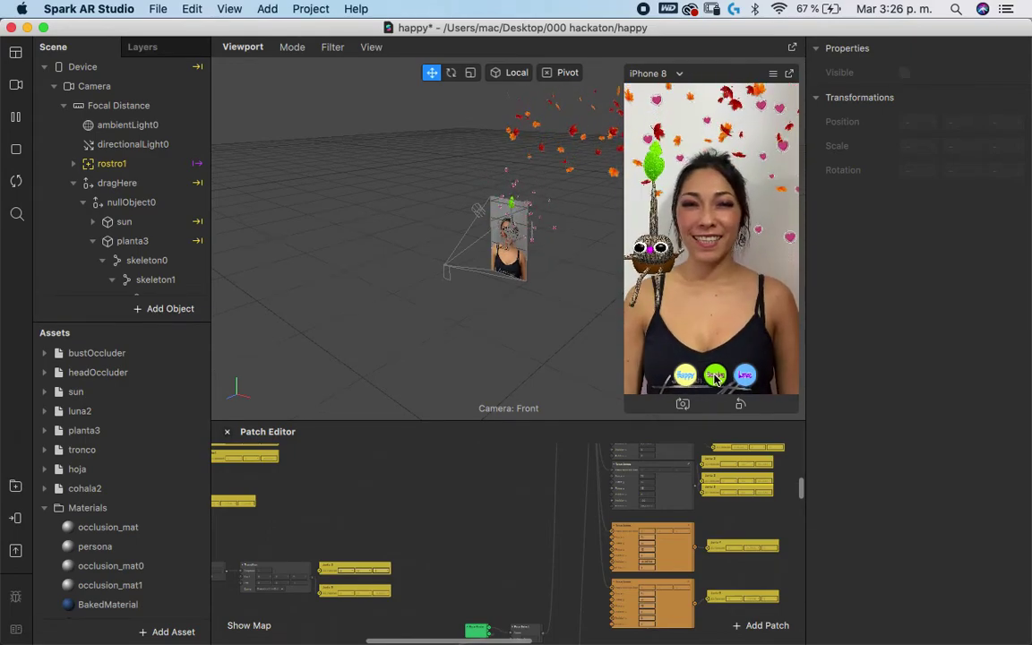
{"action": "left_click", "coordinate": [742, 378]}
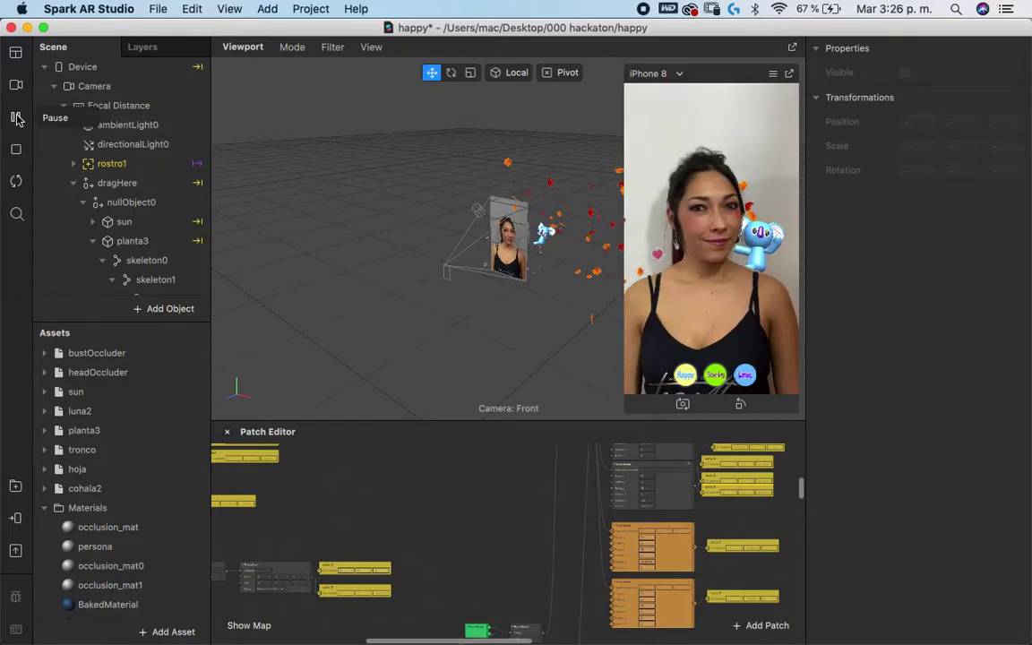
{"action": "key", "text": "ctrl+Up"}
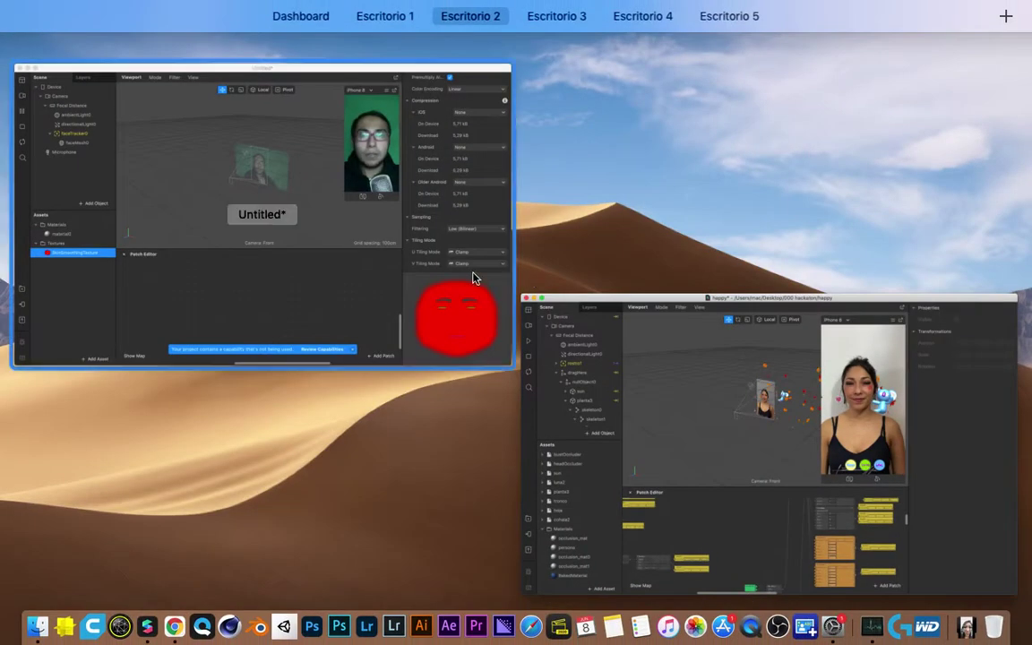
{"action": "left_click", "coordinate": [509, 279]}
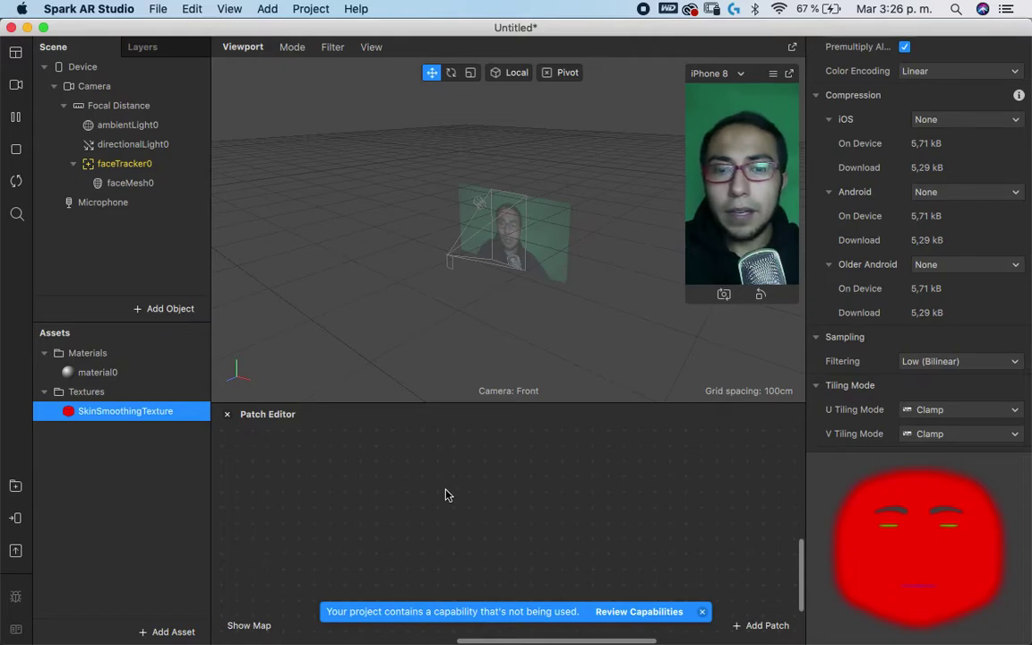
- Dismiss the unused-capability notice and close the Patch Editor in the current untitled project
{"action": "left_click", "coordinate": [704, 611]}
{"action": "right_click", "coordinate": [489, 517]}
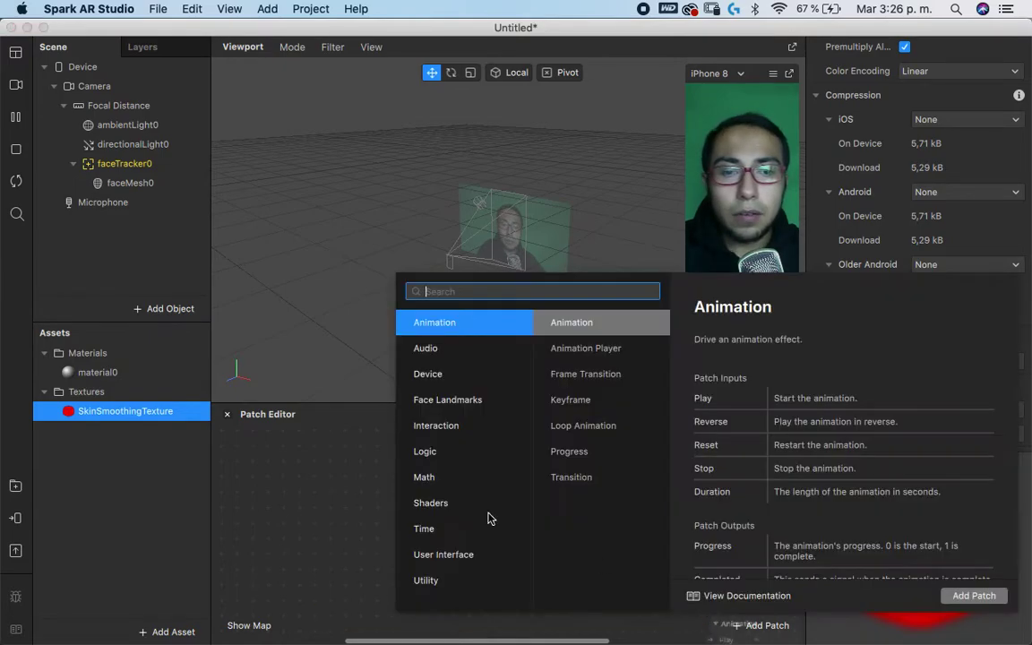
{"action": "left_click", "coordinate": [334, 485]}
{"action": "left_click", "coordinate": [226, 414]}
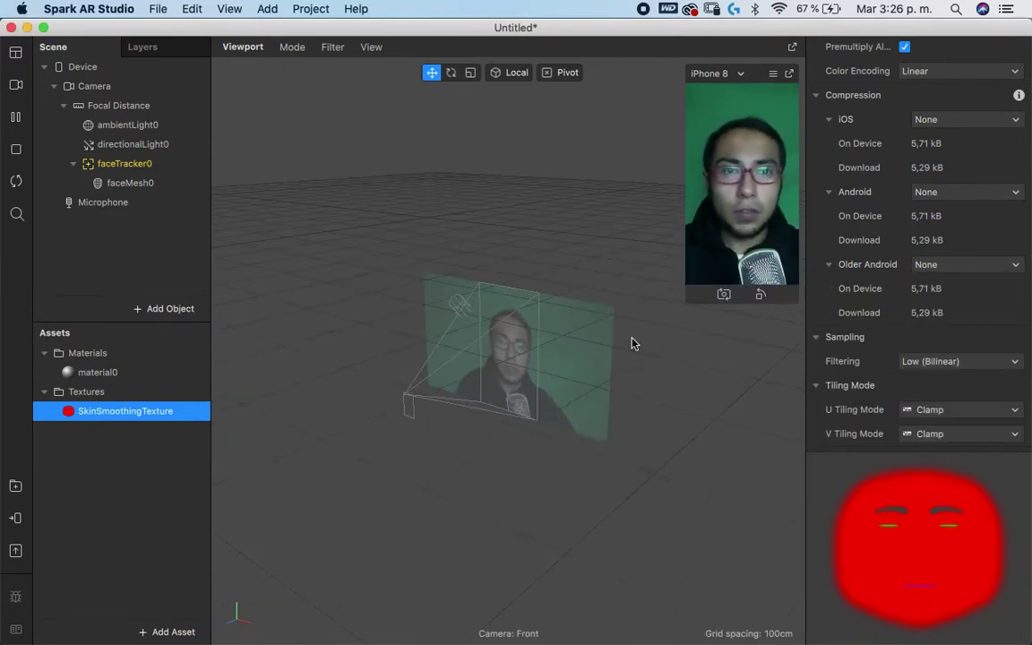
{"action": "left_click", "coordinate": [74, 165]}
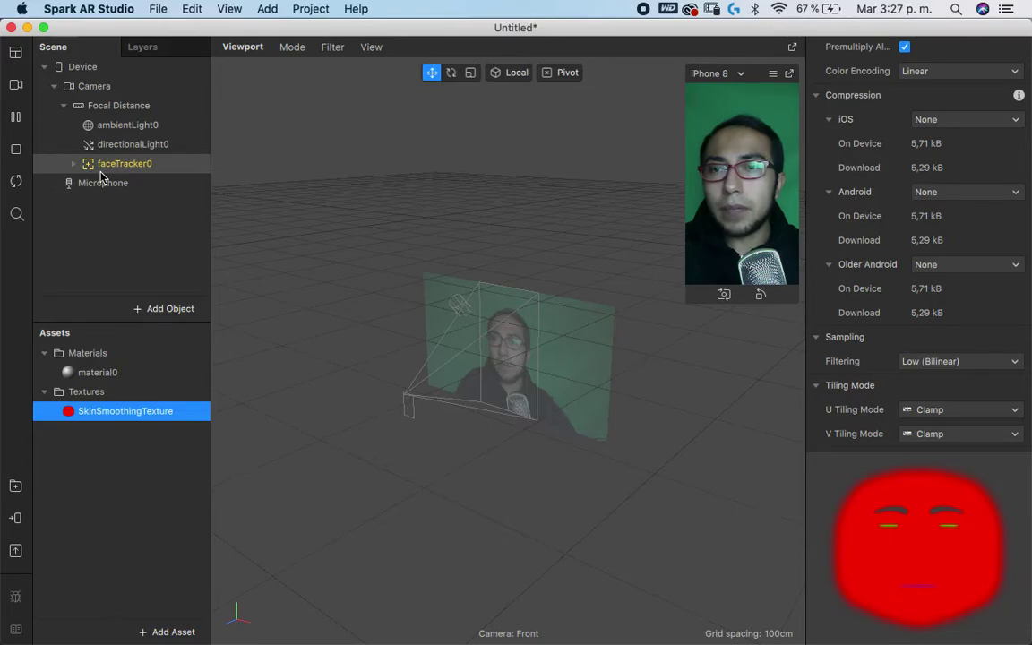
{"action": "left_click", "coordinate": [102, 170]}
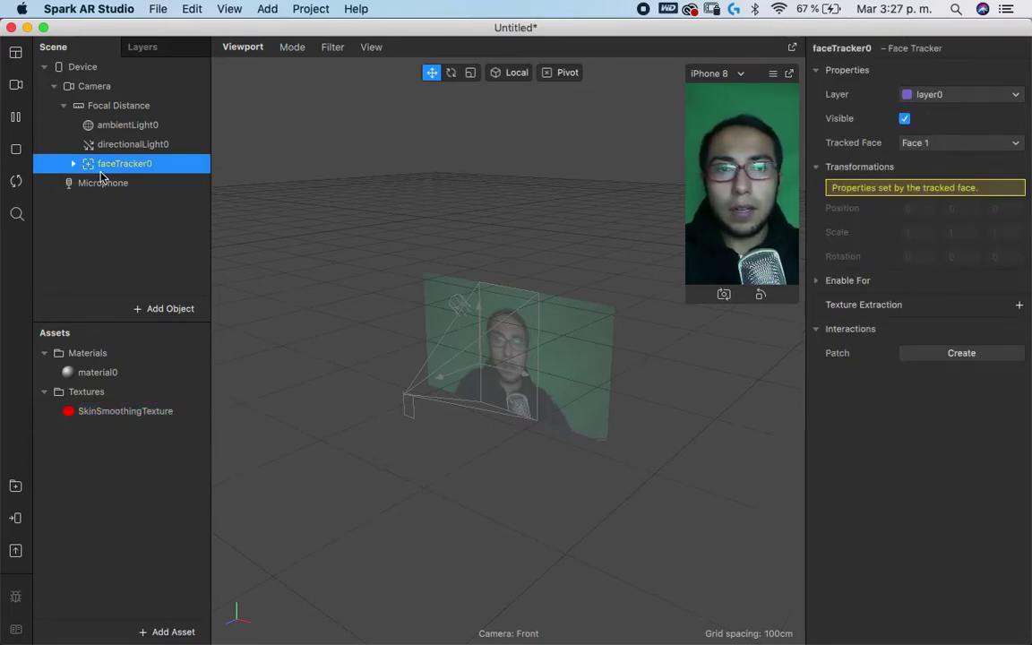
- Create a new blank project in a maximized window and dismiss the Creator Tips offer
{"action": "left_click", "coordinate": [158, 9]}
{"action": "left_click", "coordinate": [167, 39]}
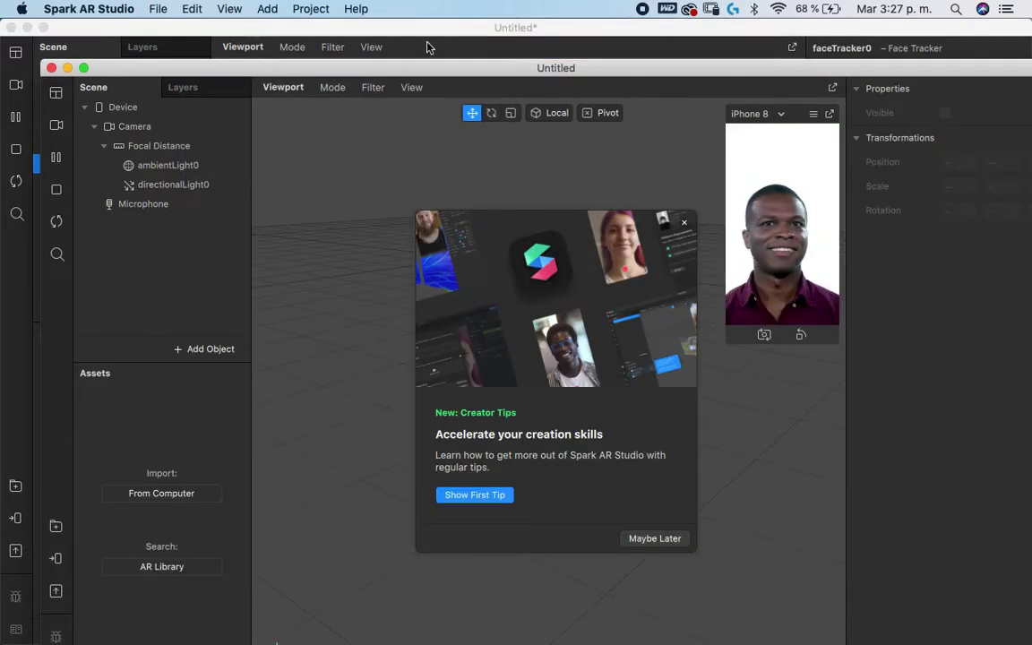
{"action": "double_click", "coordinate": [458, 69]}
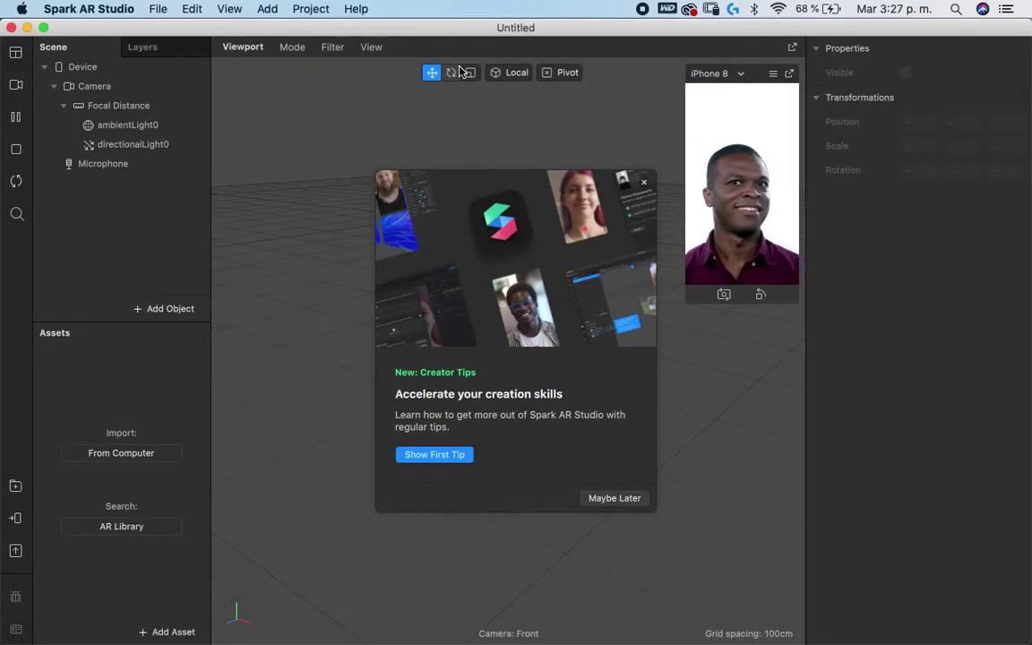
{"action": "left_click", "coordinate": [605, 499]}
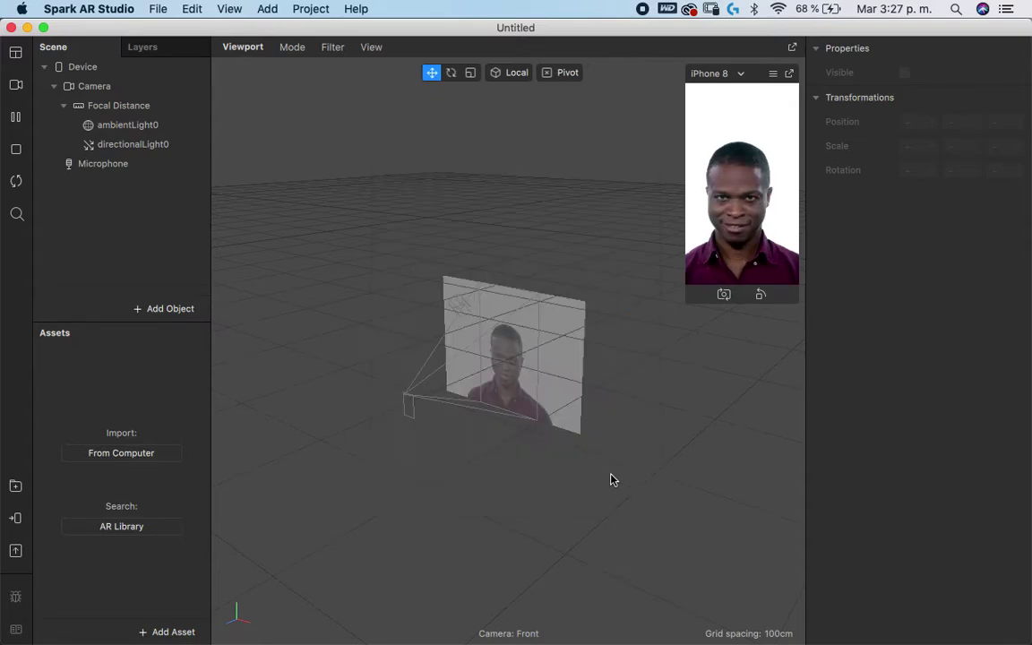
- Set the preview's video source to the built-in FaceTime HD camera
{"action": "left_click", "coordinate": [15, 84]}
{"action": "left_click", "coordinate": [81, 111]}
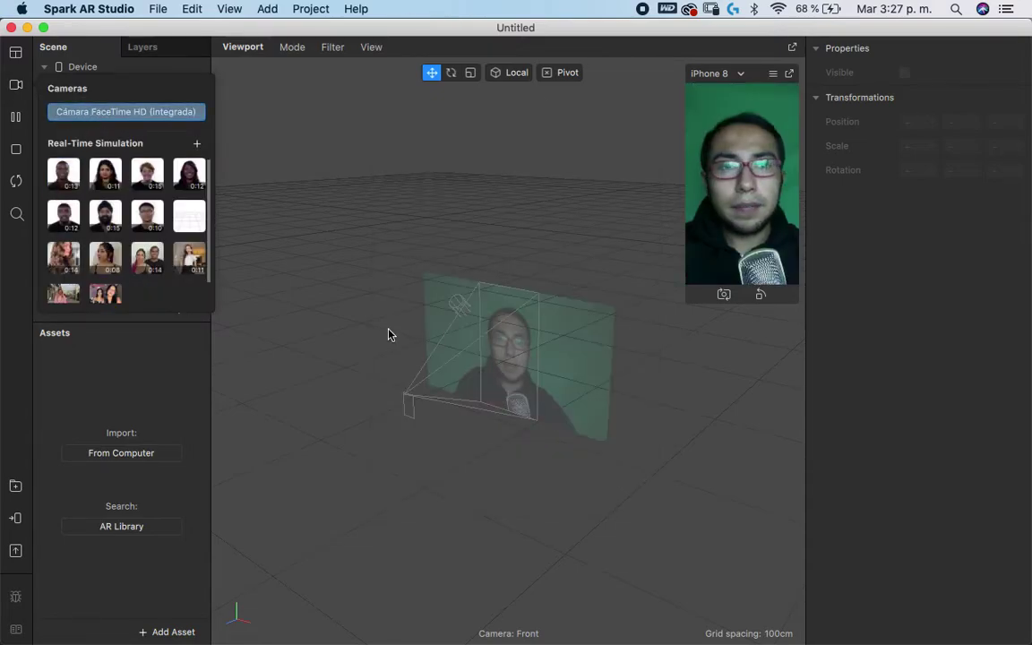
{"action": "left_click", "coordinate": [139, 370]}
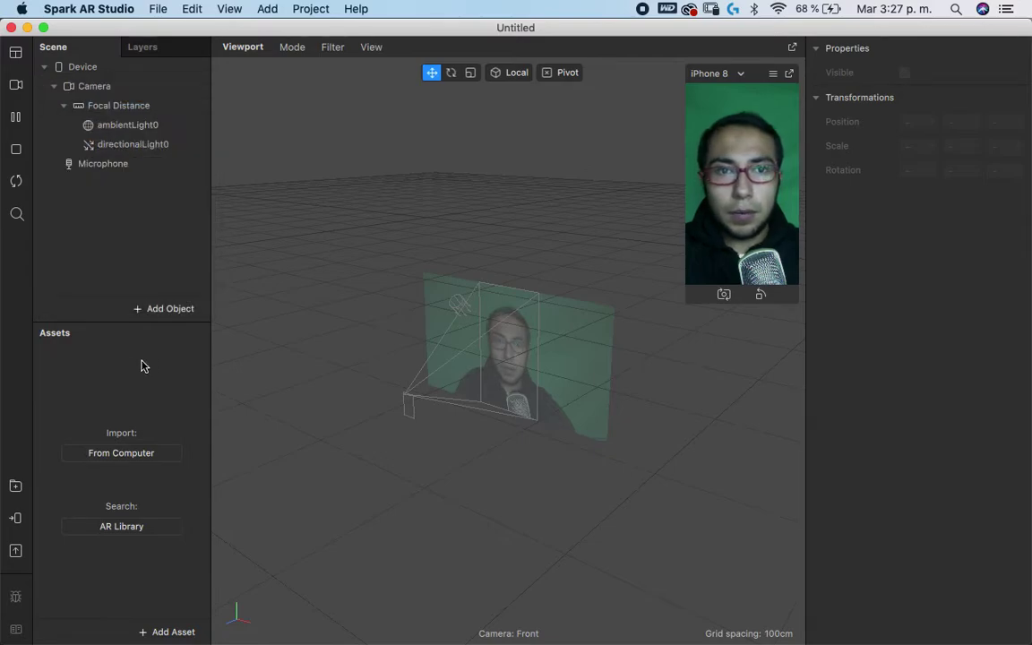
- Try the 0:08 simulation video in an enlarged simulator preview and return to the built-in FaceTime HD camera
{"action": "left_click", "coordinate": [20, 85]}
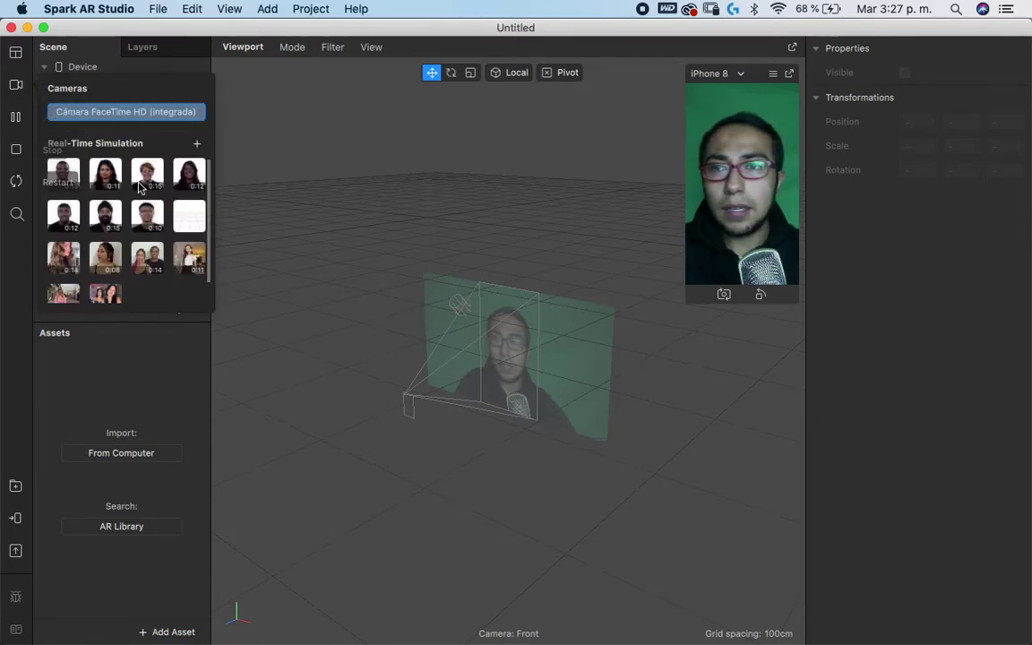
{"action": "left_click", "coordinate": [106, 257]}
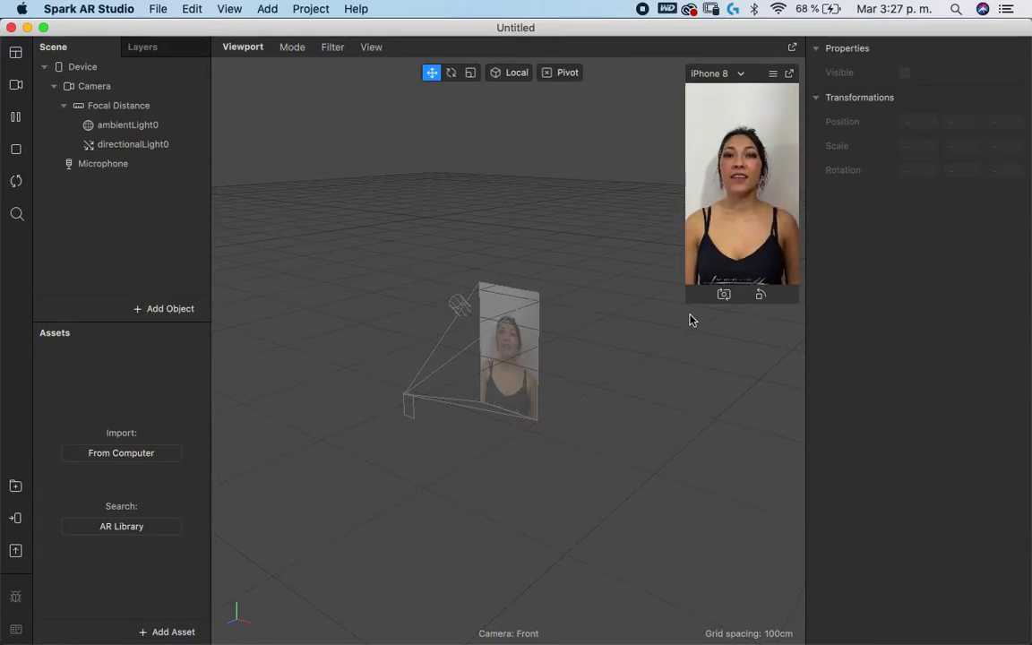
{"action": "left_click_drag", "start_coordinate": [686, 304], "coordinate": [621, 385]}
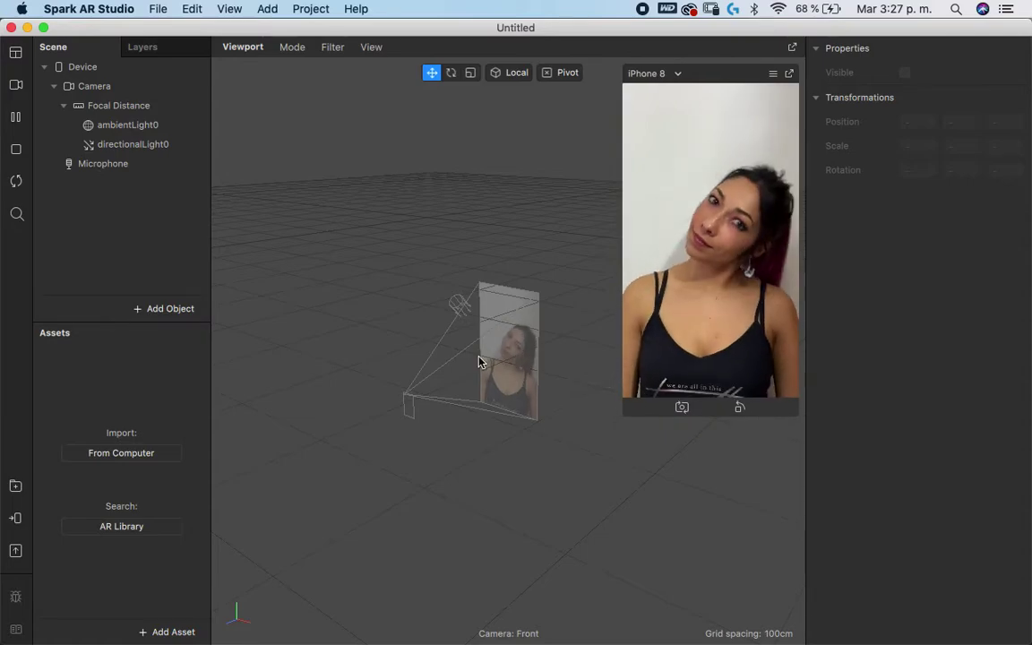
{"action": "left_click", "coordinate": [16, 84]}
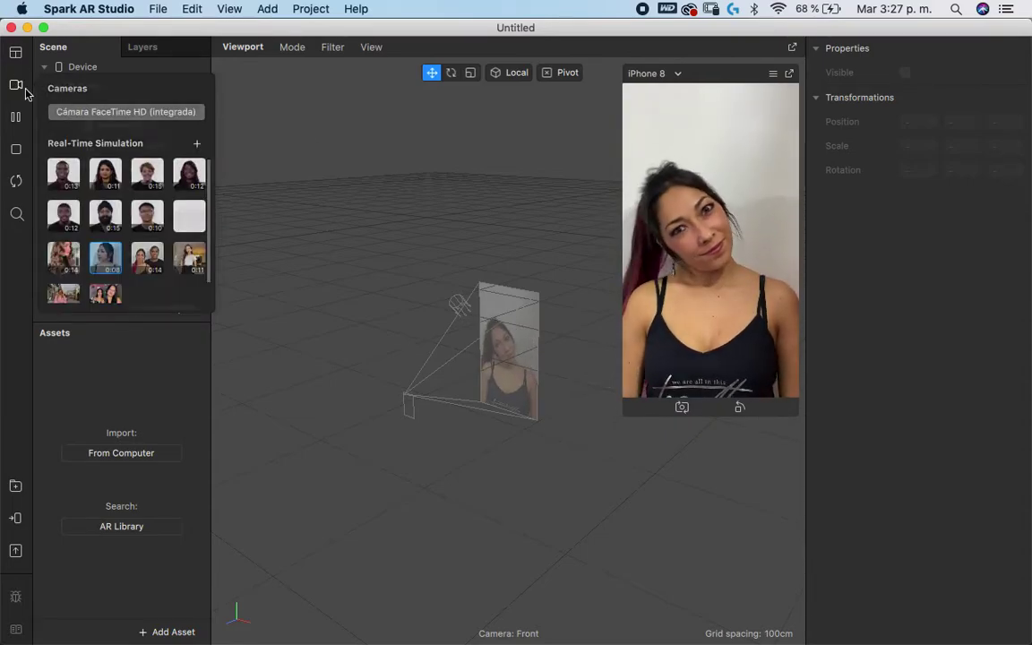
{"action": "left_click", "coordinate": [99, 111]}
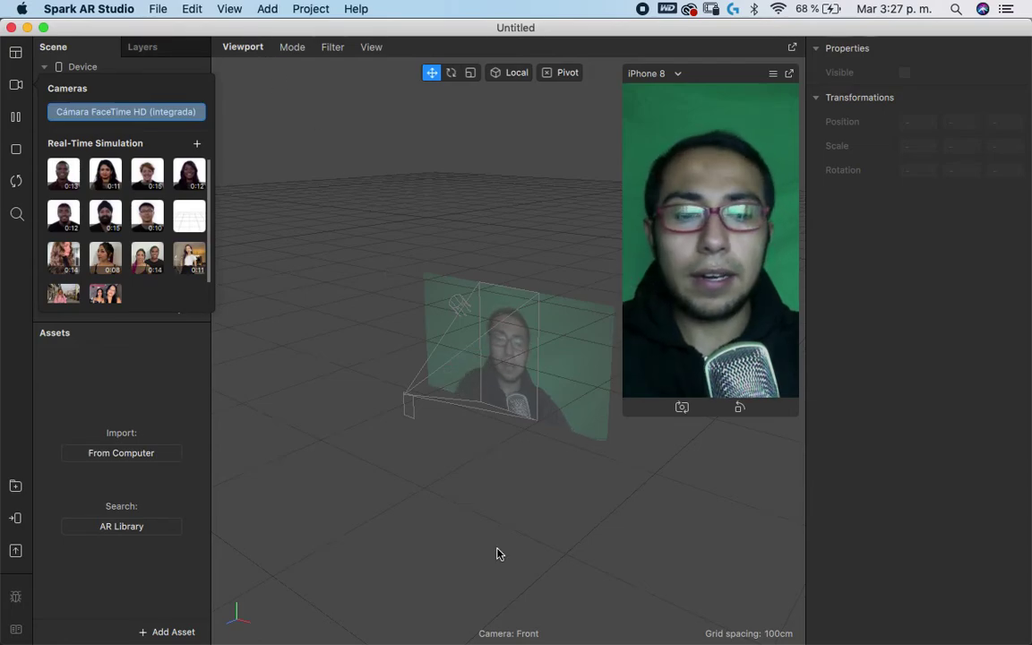
- Show the Patch Editor below the viewport
{"action": "key", "text": "super+shift+p"}
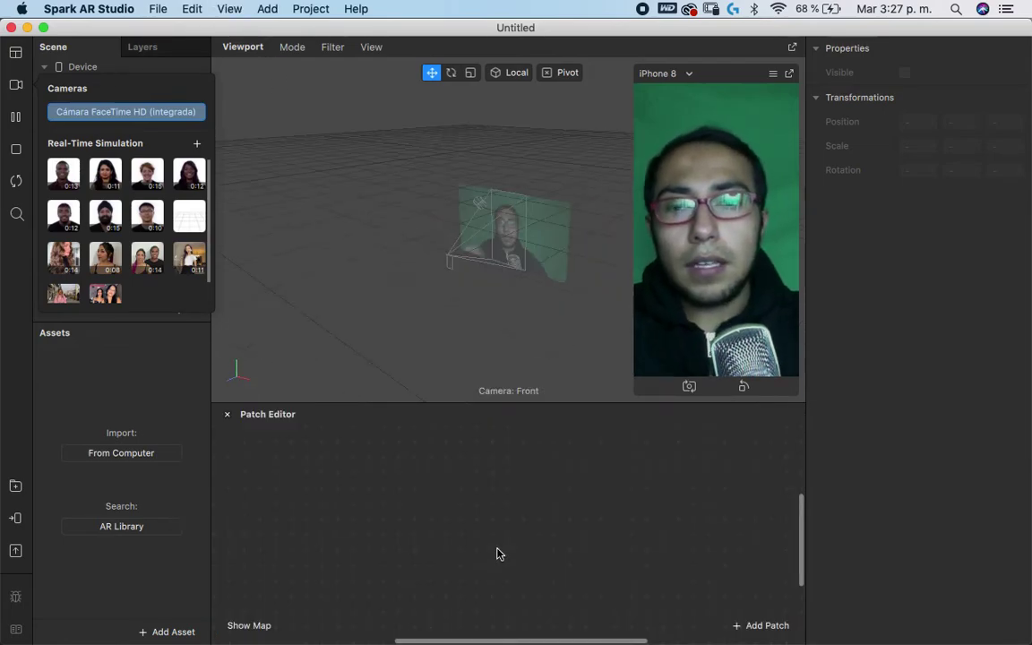
{"action": "left_click", "coordinate": [407, 569]}
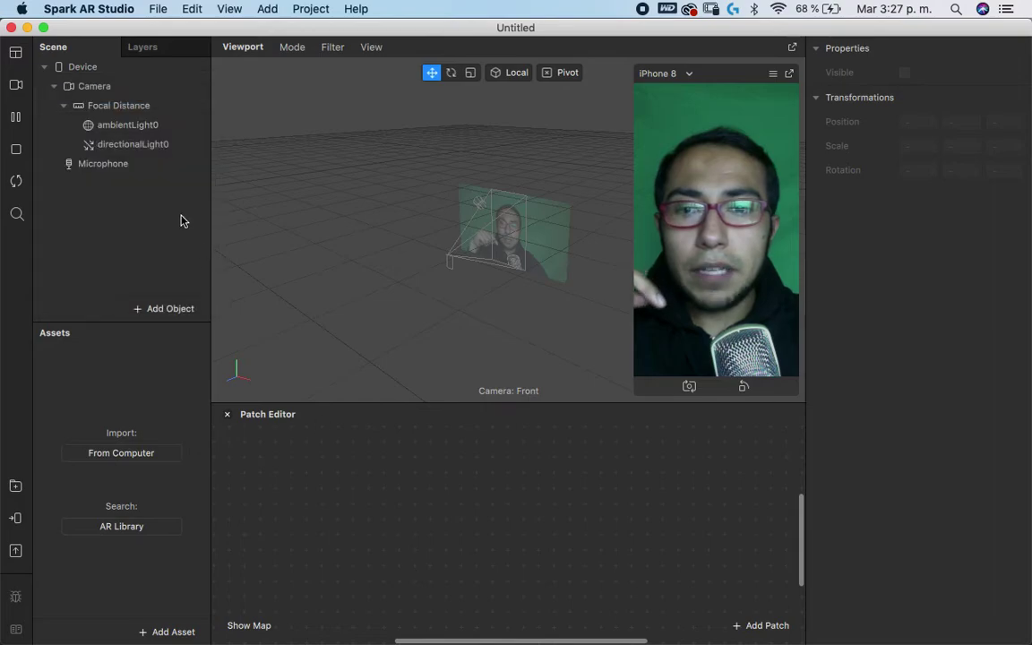
{"action": "left_click", "coordinate": [15, 52]}
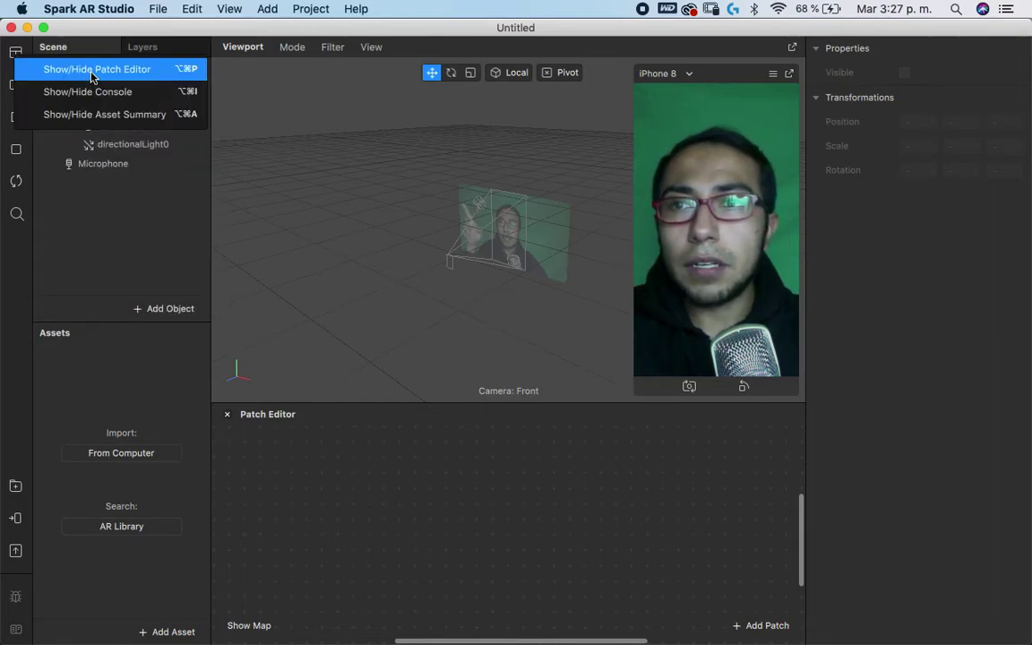
{"action": "left_click", "coordinate": [555, 574]}
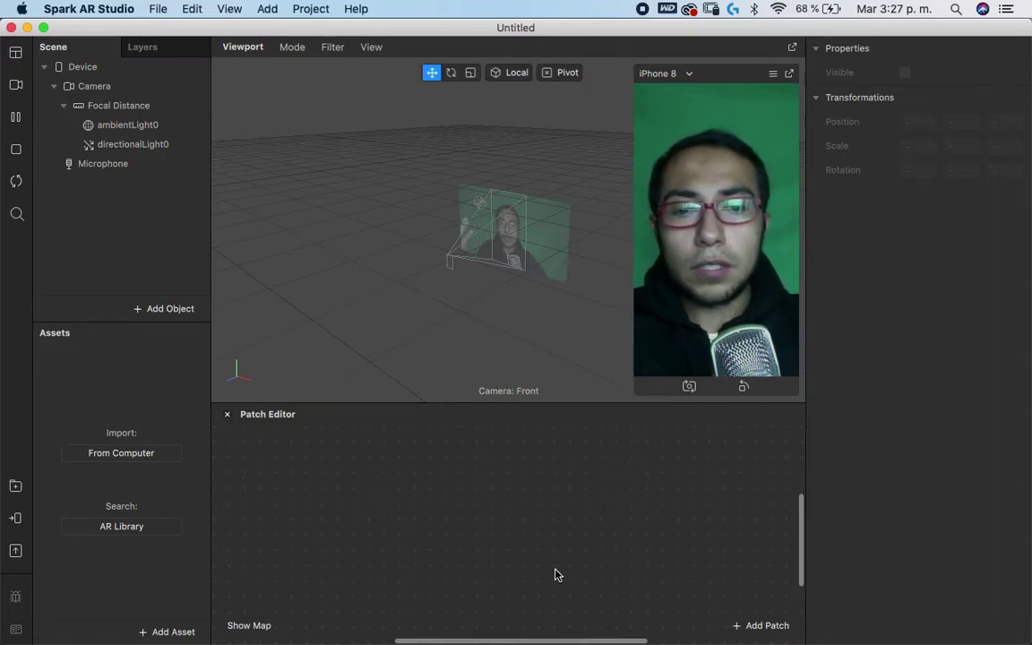
- Add a Picker UI patch to the Patch Editor and bring all its texture inputs into view
{"action": "right_click", "coordinate": [555, 574]}
{"action": "type", "text": "ui"}
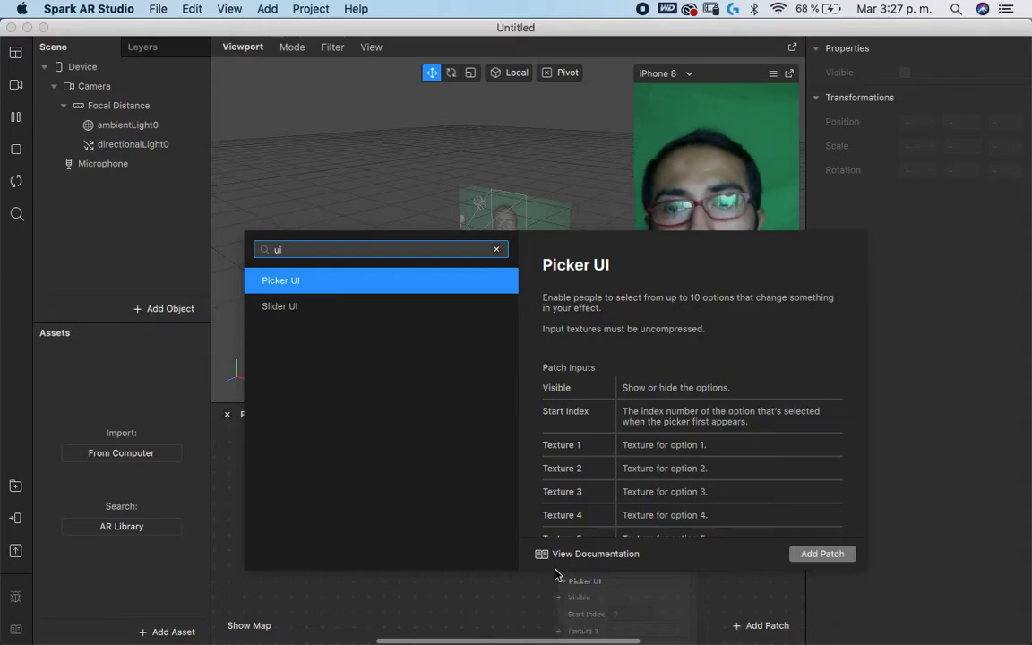
{"action": "key", "text": "Return"}
{"action": "scroll", "coordinate": [334, 483], "scroll_direction": "down", "scroll_amount": 3}
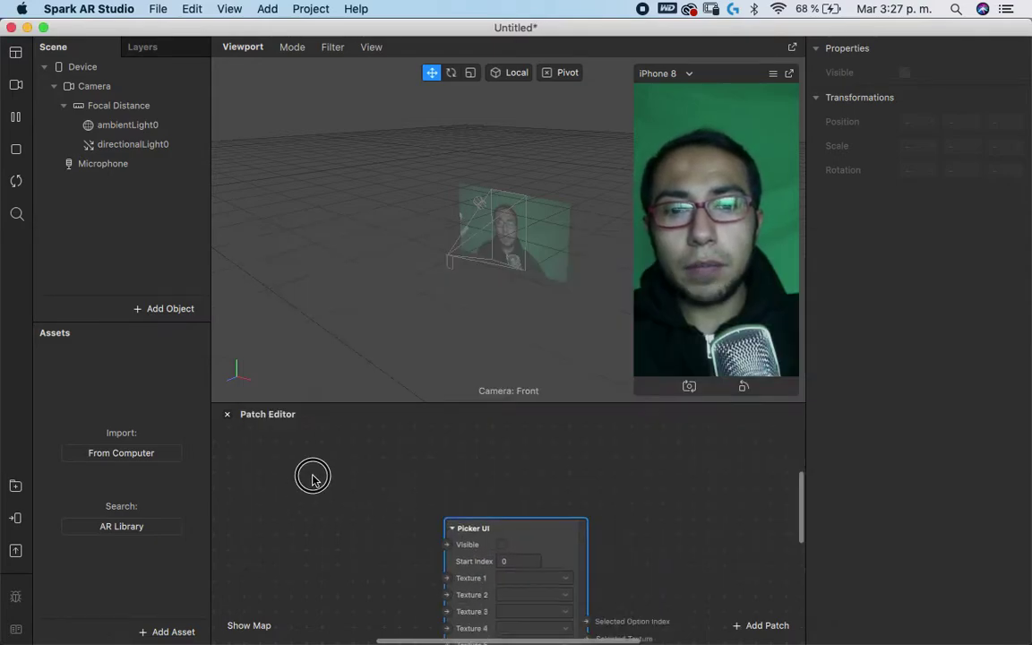
{"action": "scroll", "coordinate": [532, 502], "scroll_direction": "down", "scroll_amount": 2}
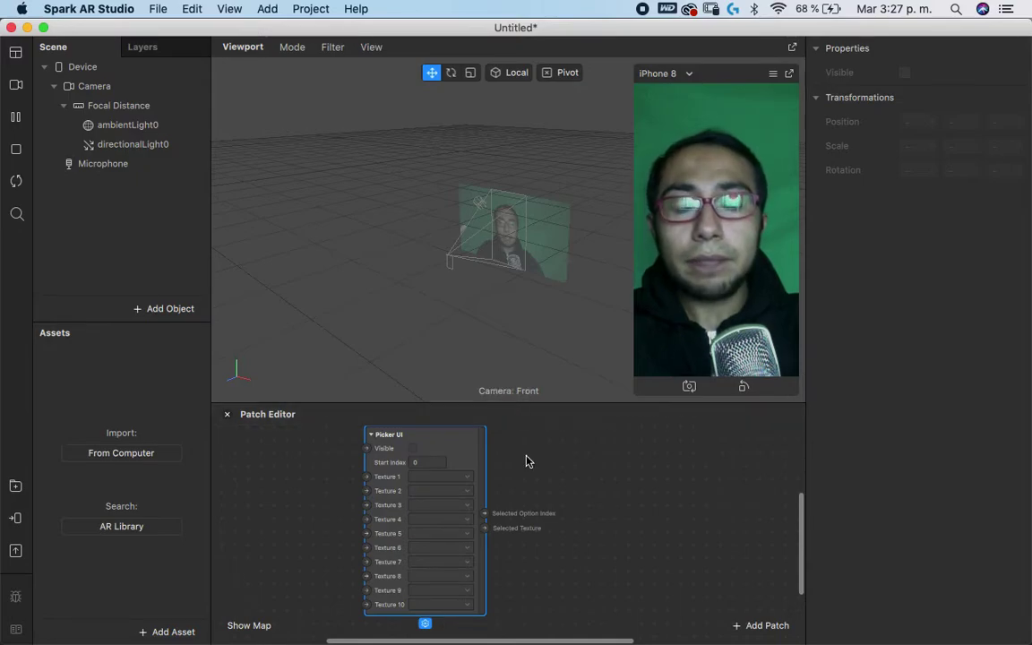
{"action": "scroll", "coordinate": [527, 460], "scroll_direction": "up", "scroll_amount": 1}
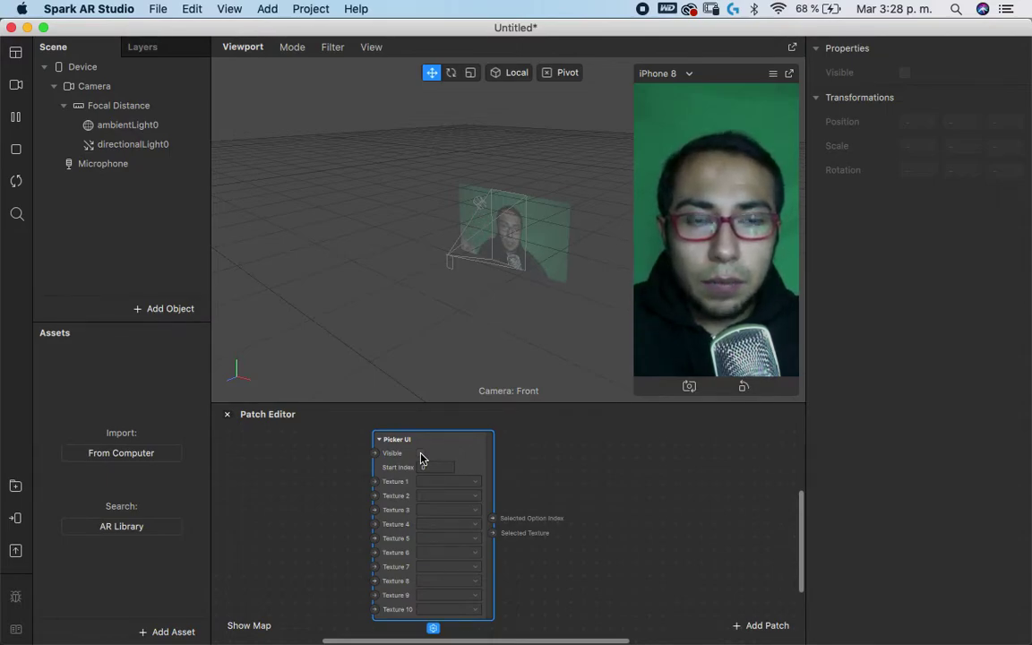
- Switch to Finder and open the 00 cyborg folder on the Desktop
{"action": "key", "text": "ctrl+Up"}
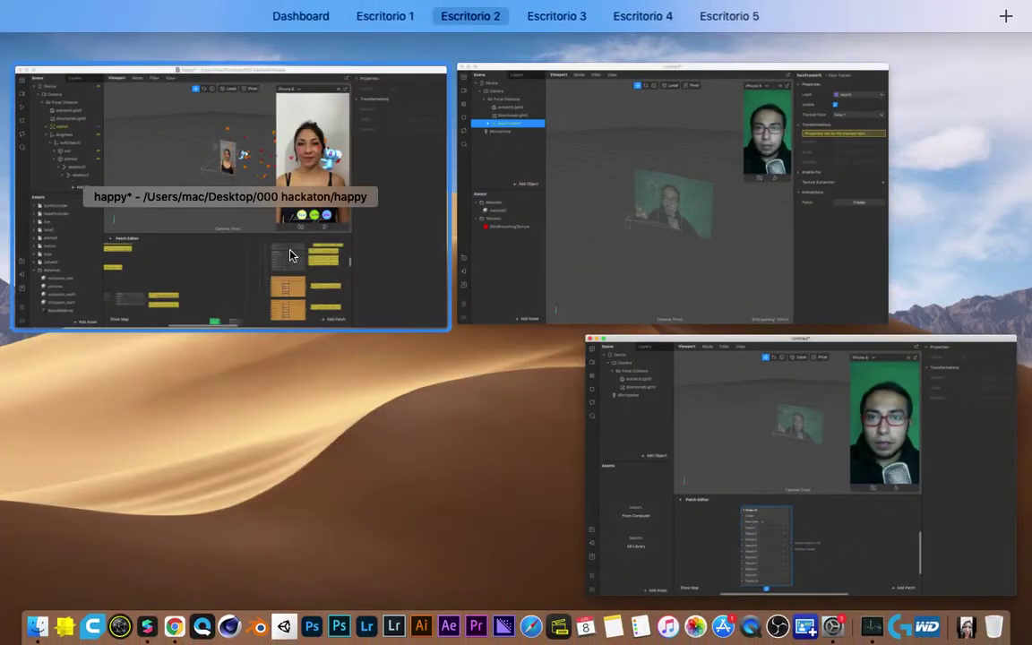
{"action": "left_click", "coordinate": [739, 449]}
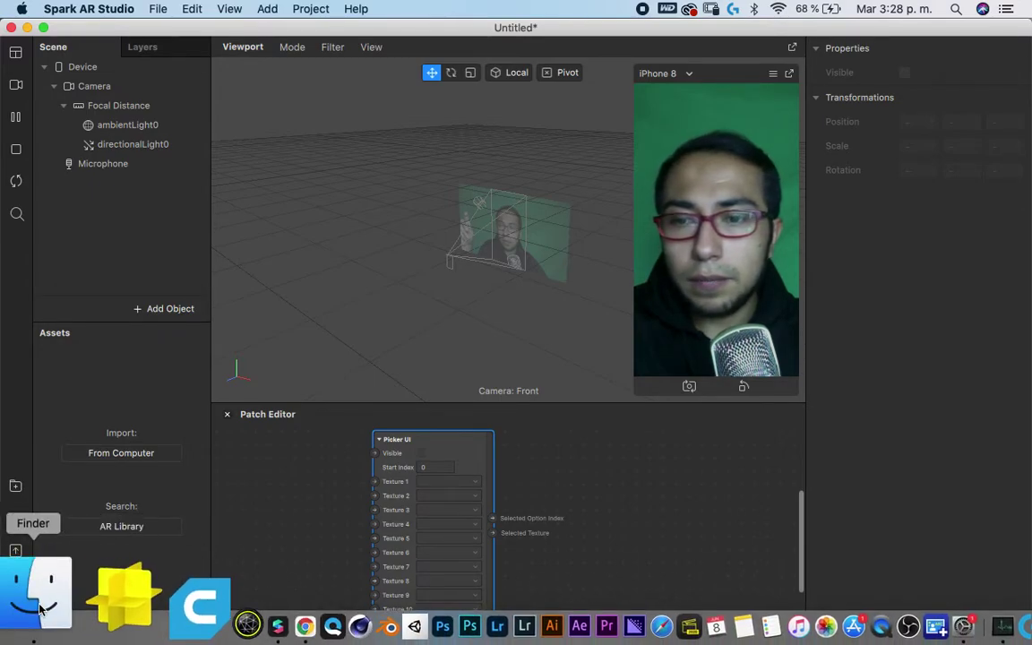
{"action": "left_click", "coordinate": [40, 609]}
{"action": "left_click_drag", "start_coordinate": [158, 71], "coordinate": [167, 139]}
{"action": "left_click", "coordinate": [237, 265]}
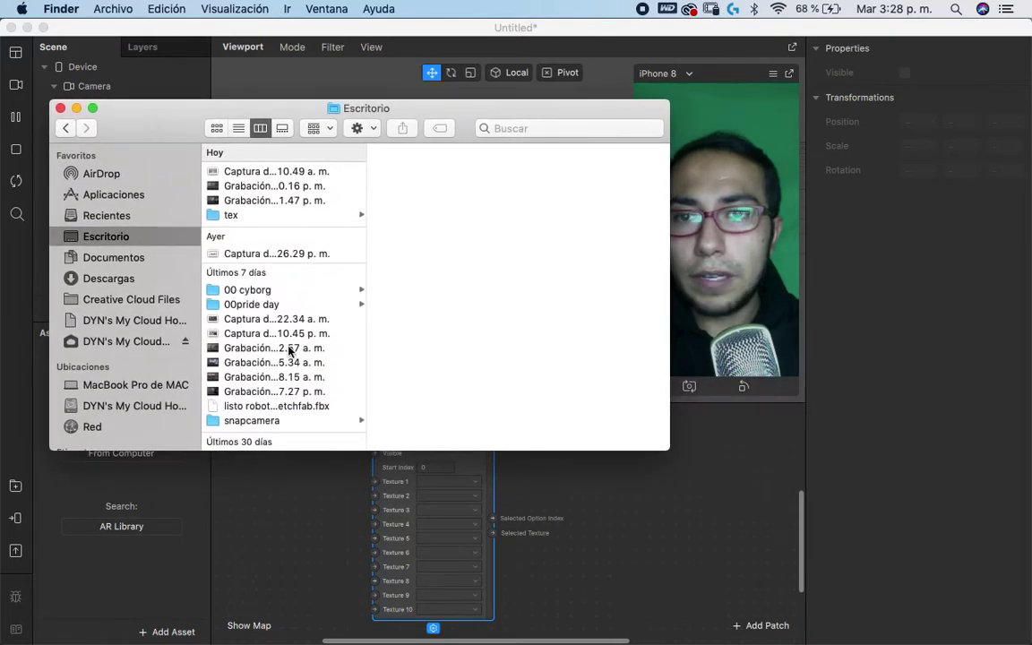
{"action": "left_click", "coordinate": [287, 291]}
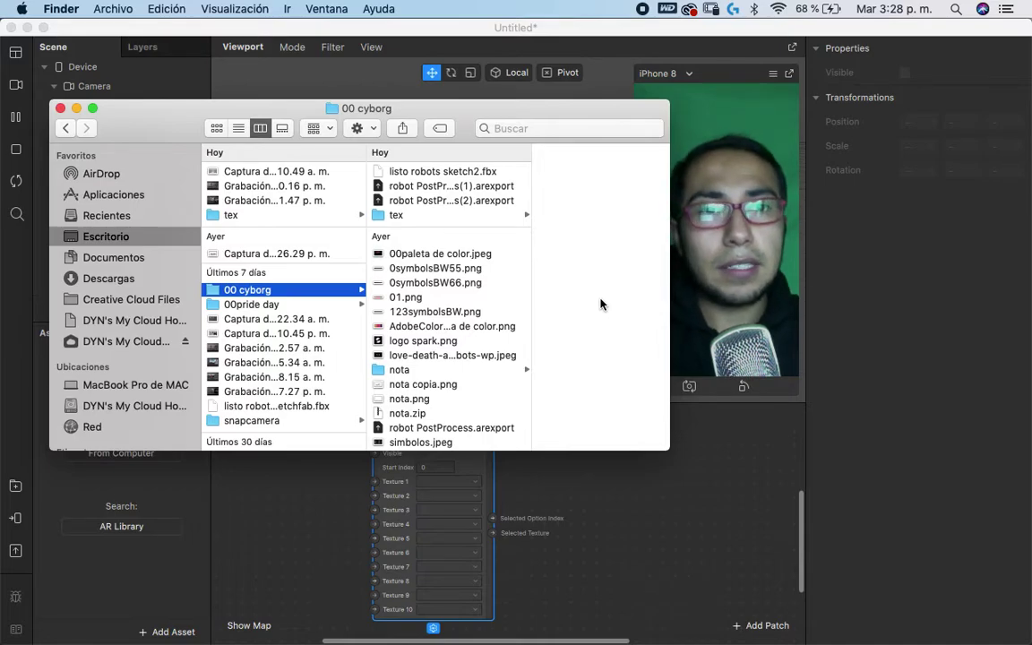
- Switch to Chrome and view the first post on the open Instagram profile
{"action": "key", "text": "ctrl+Left"}
{"action": "scroll", "coordinate": [278, 359], "scroll_direction": "down", "scroll_amount": 5}
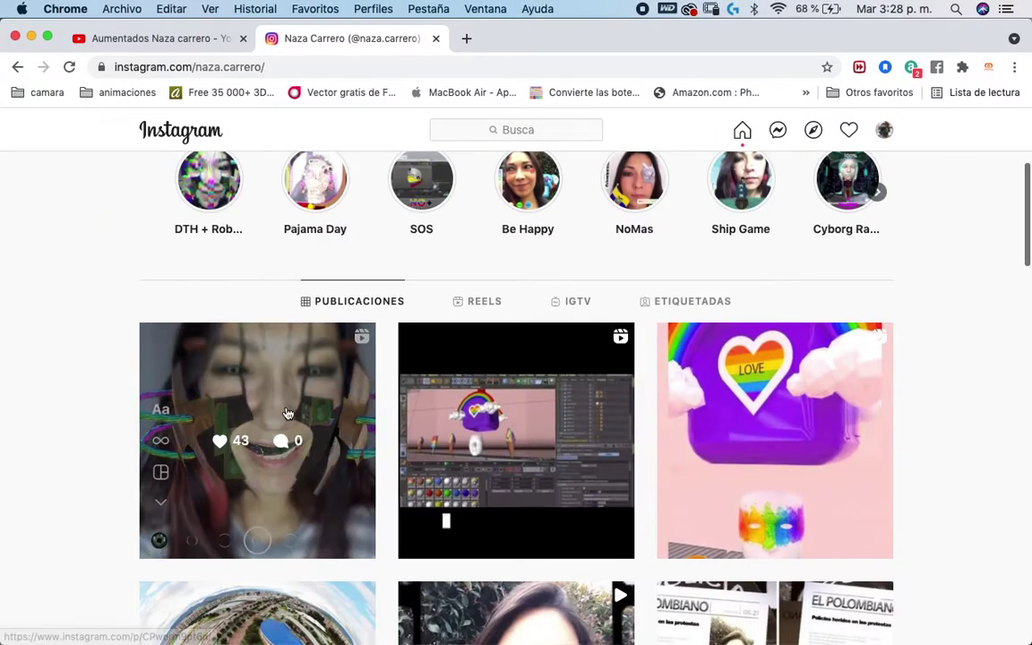
{"action": "left_click", "coordinate": [286, 416]}
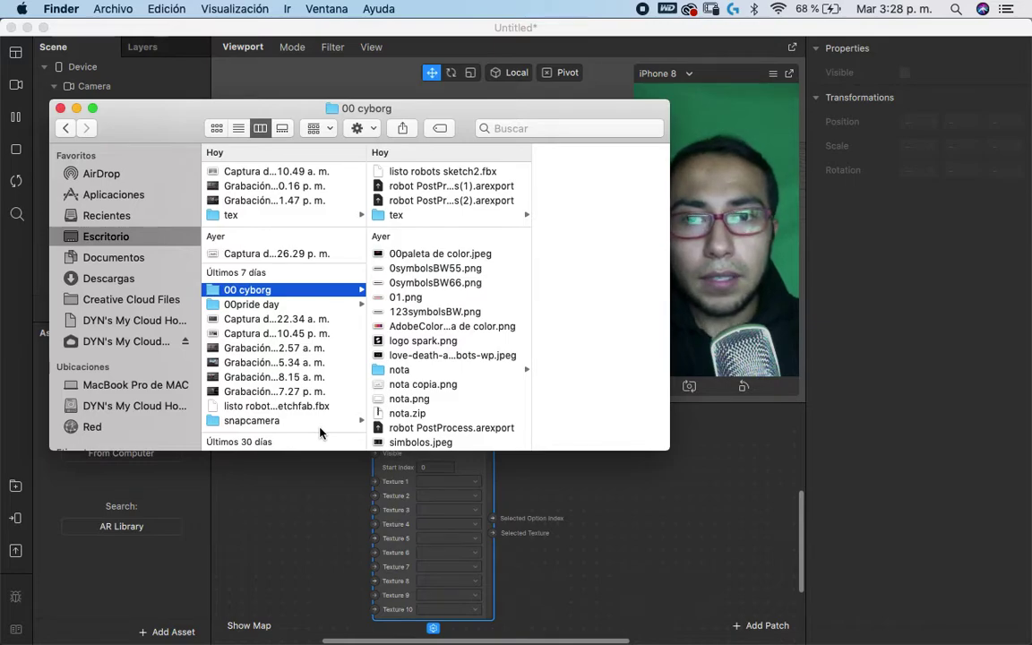
- Import l1.png and l2.png from the 00 cyborg folder in Finder into the Spark AR project's assets
{"action": "scroll", "coordinate": [421, 380], "scroll_direction": "down", "scroll_amount": 8}
{"action": "scroll", "coordinate": [424, 387], "scroll_direction": "down", "scroll_amount": 3}
{"action": "scroll", "coordinate": [421, 376], "scroll_direction": "up", "scroll_amount": 3}
{"action": "scroll", "coordinate": [412, 341], "scroll_direction": "down", "scroll_amount": 8}
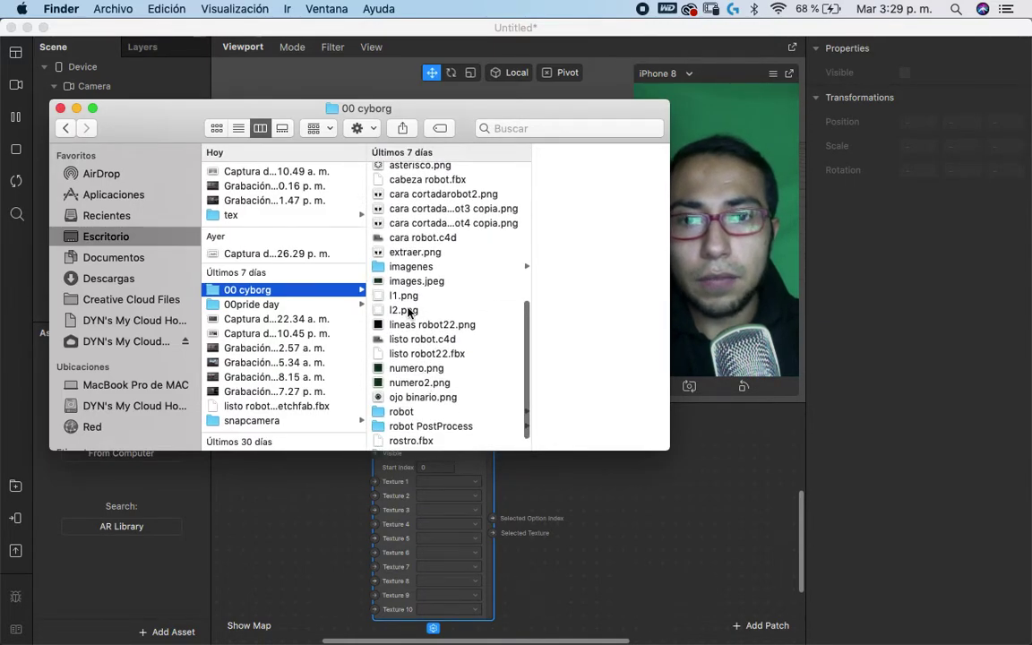
{"action": "left_click", "coordinate": [405, 296]}
{"action": "left_click", "coordinate": [358, 311], "text": "shift"}
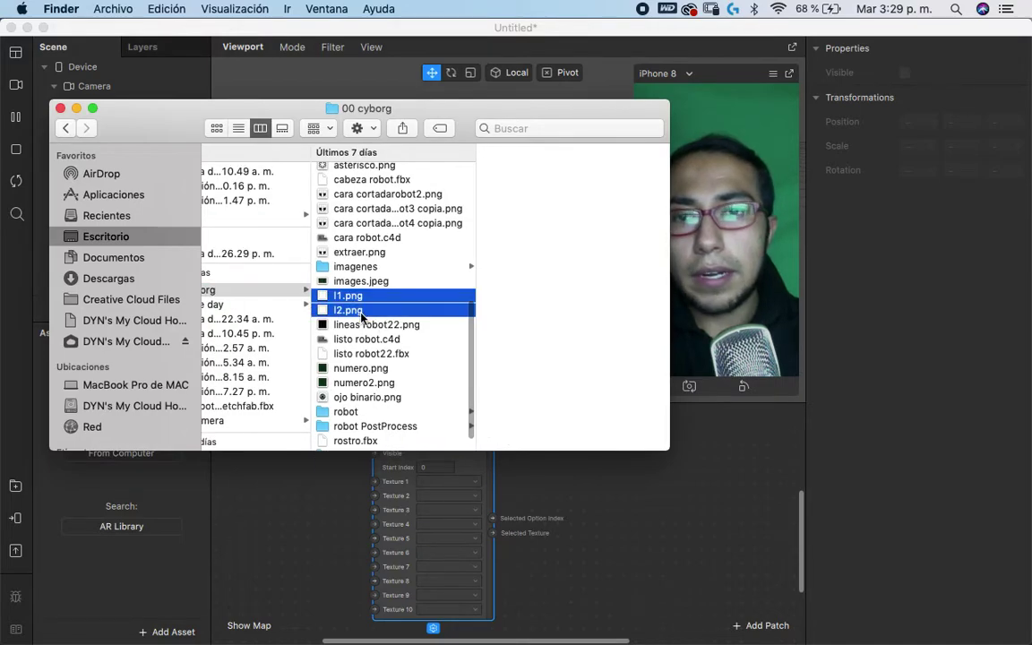
{"action": "double_click", "coordinate": [358, 310]}
{"action": "left_click_drag", "start_coordinate": [359, 314], "coordinate": [98, 596]}
{"action": "left_click", "coordinate": [724, 540]}
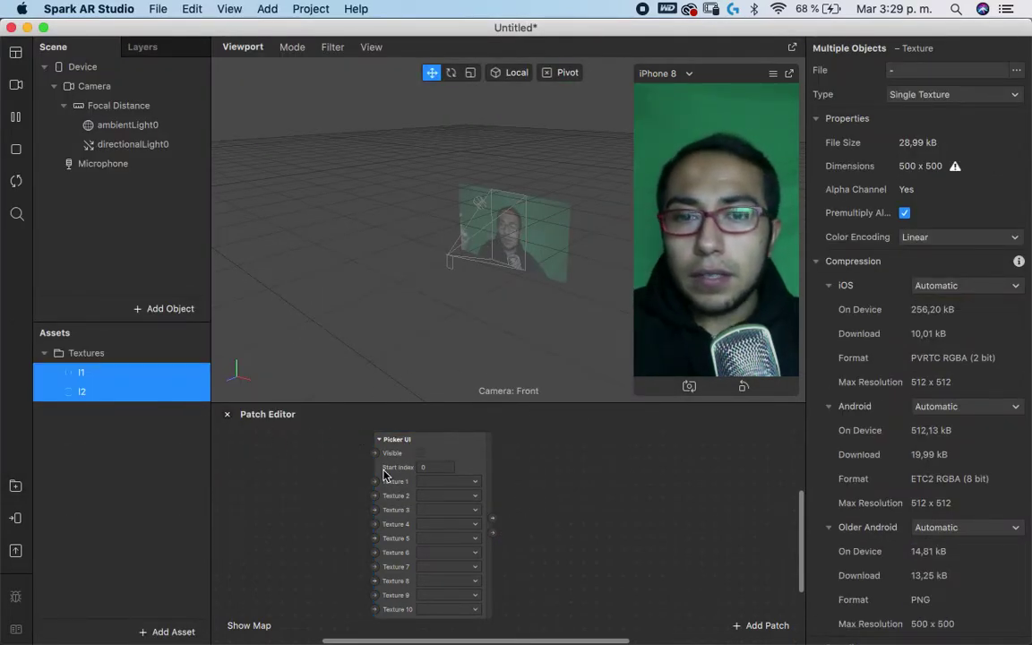
- Set the iOS, Android and Older Android compression of both textures, l1 and l2, to None
{"action": "left_click", "coordinate": [135, 373]}
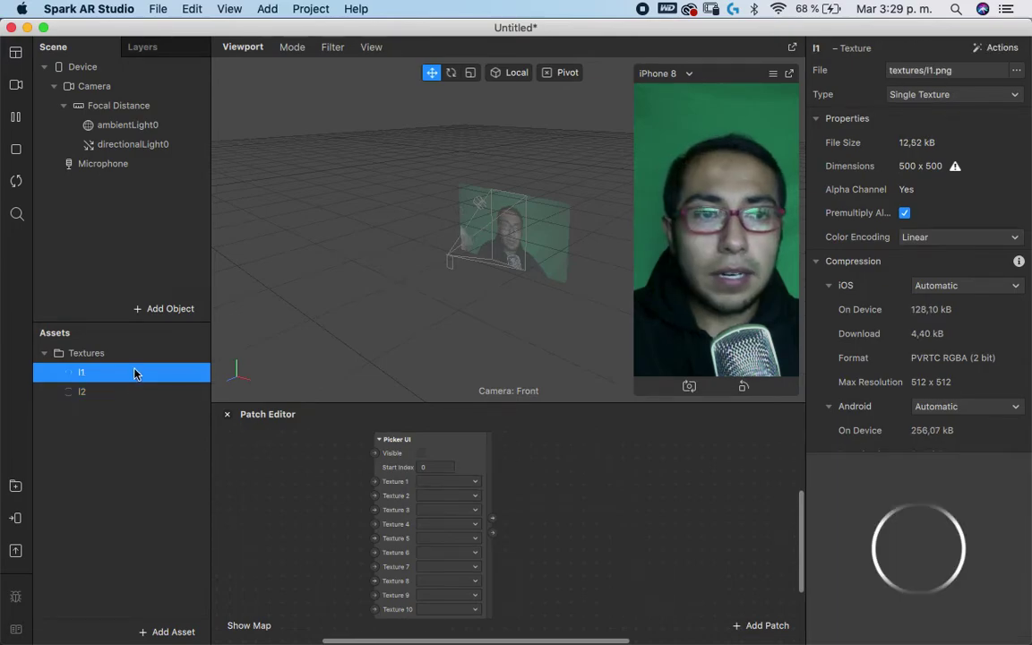
{"action": "left_click", "coordinate": [1010, 287]}
{"action": "left_click", "coordinate": [918, 320]}
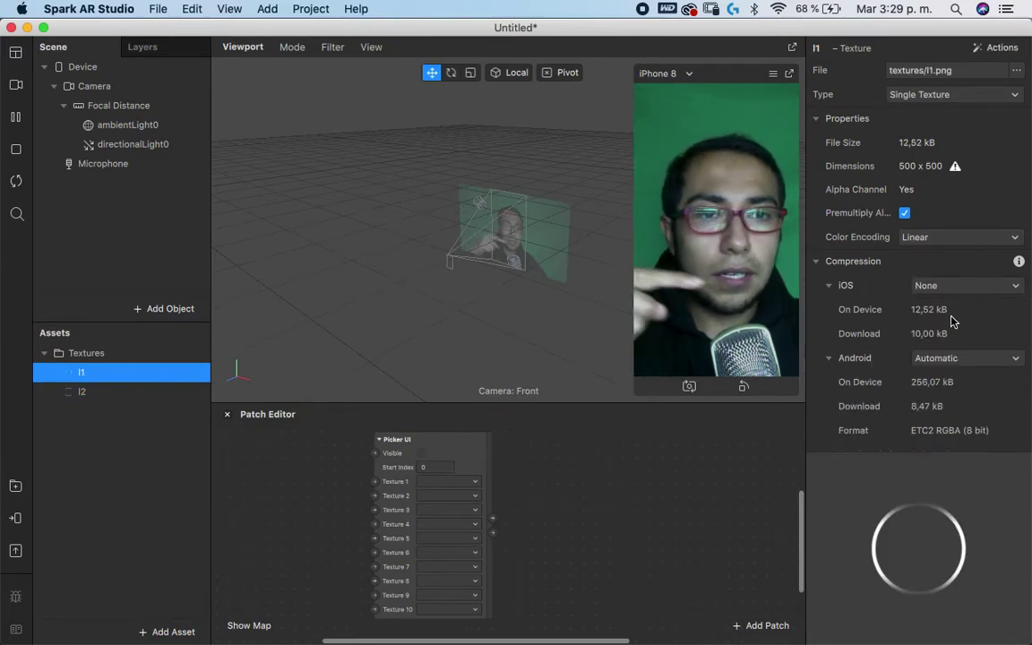
{"action": "left_click", "coordinate": [168, 395]}
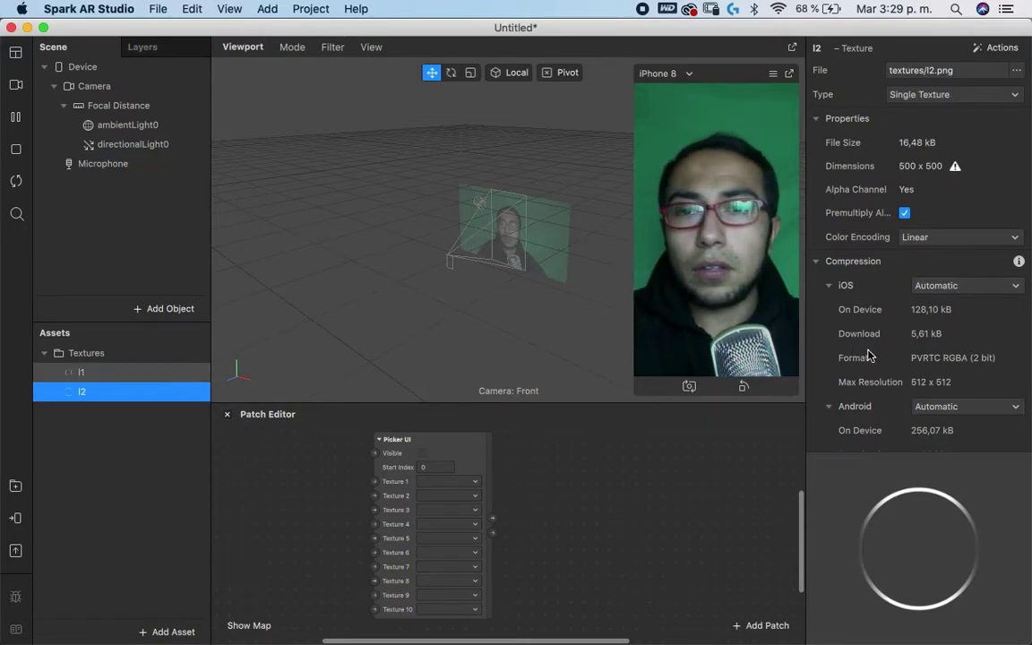
{"action": "scroll", "coordinate": [886, 287], "scroll_direction": "down", "scroll_amount": 1}
{"action": "left_click", "coordinate": [951, 206]}
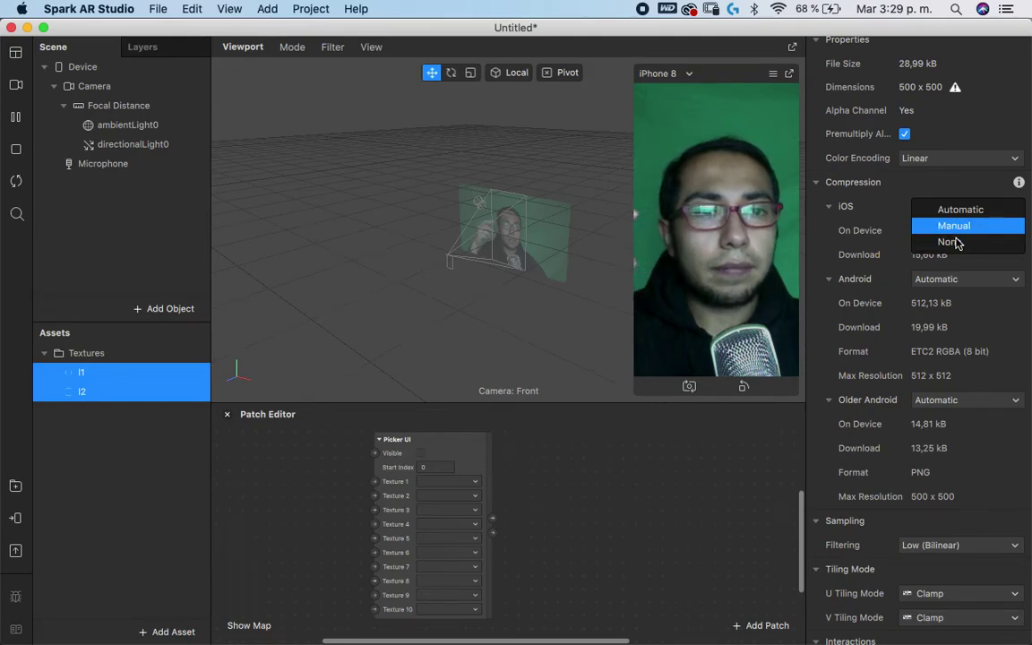
{"action": "left_click", "coordinate": [951, 242]}
{"action": "left_click", "coordinate": [914, 278]}
{"action": "left_click", "coordinate": [927, 314]}
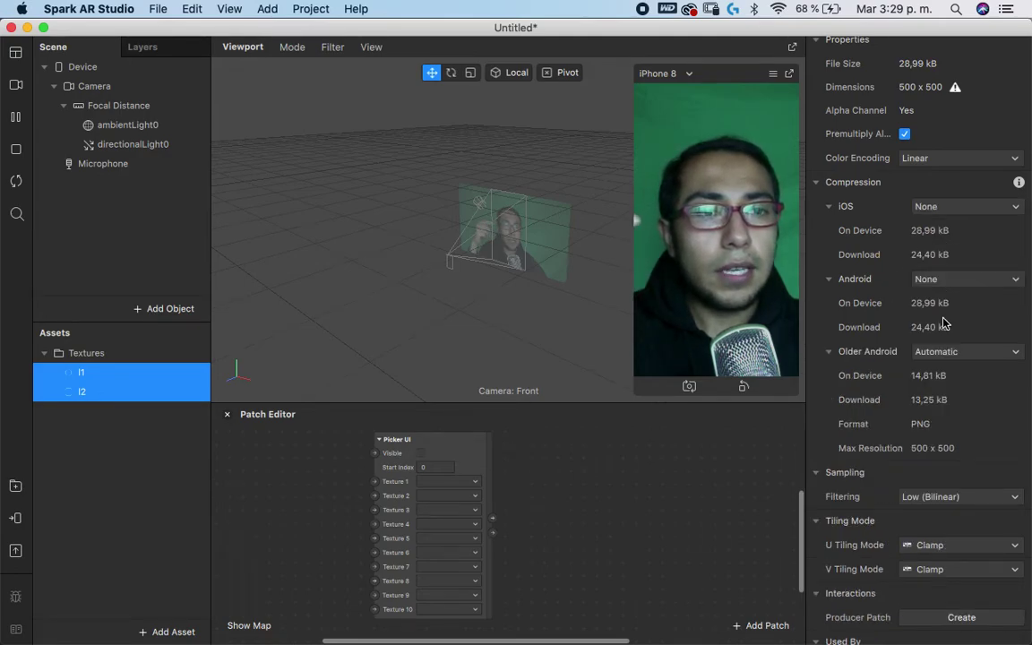
{"action": "left_click", "coordinate": [944, 353]}
{"action": "left_click", "coordinate": [947, 389]}
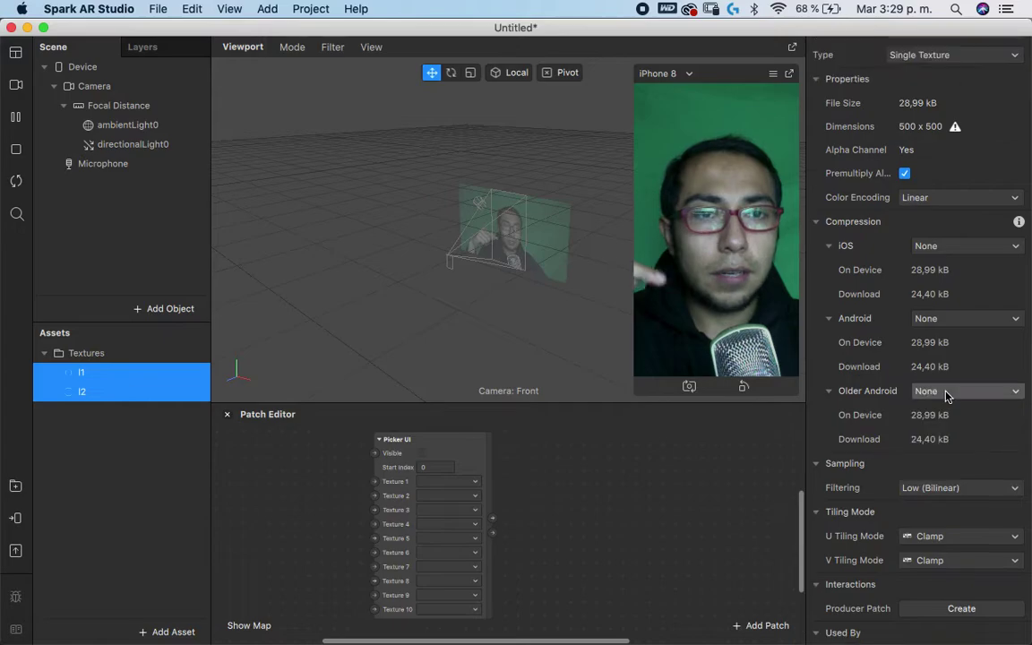
- Make the Picker UI patch visible and assign l1 to Texture 1, l2 to Texture 2 and l1 to Texture 3
{"action": "scroll", "coordinate": [479, 477], "scroll_direction": "up", "scroll_amount": 3}
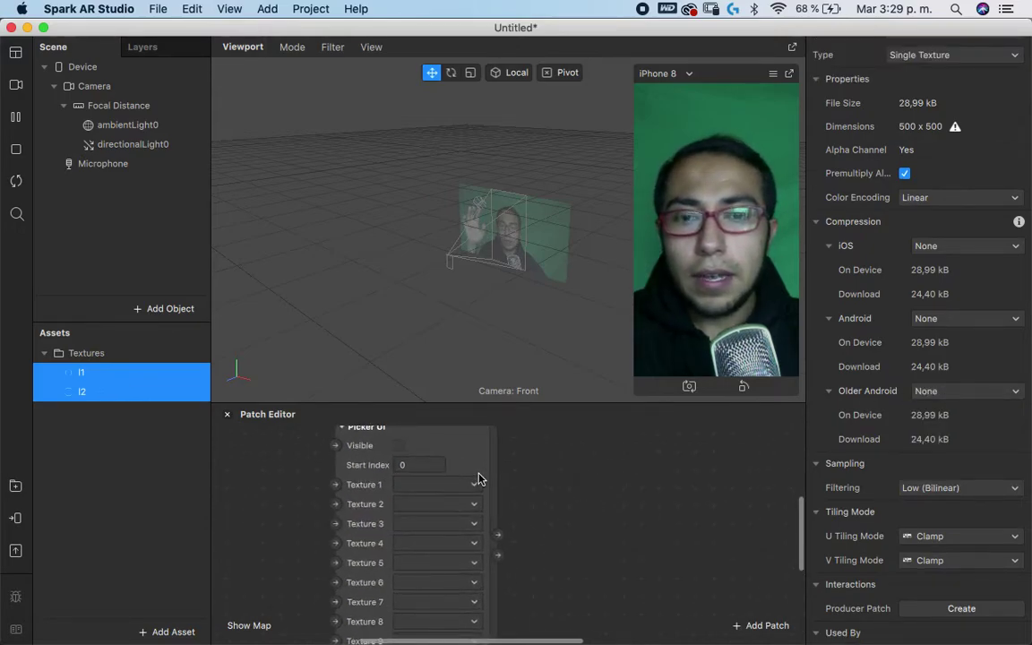
{"action": "left_click", "coordinate": [400, 446]}
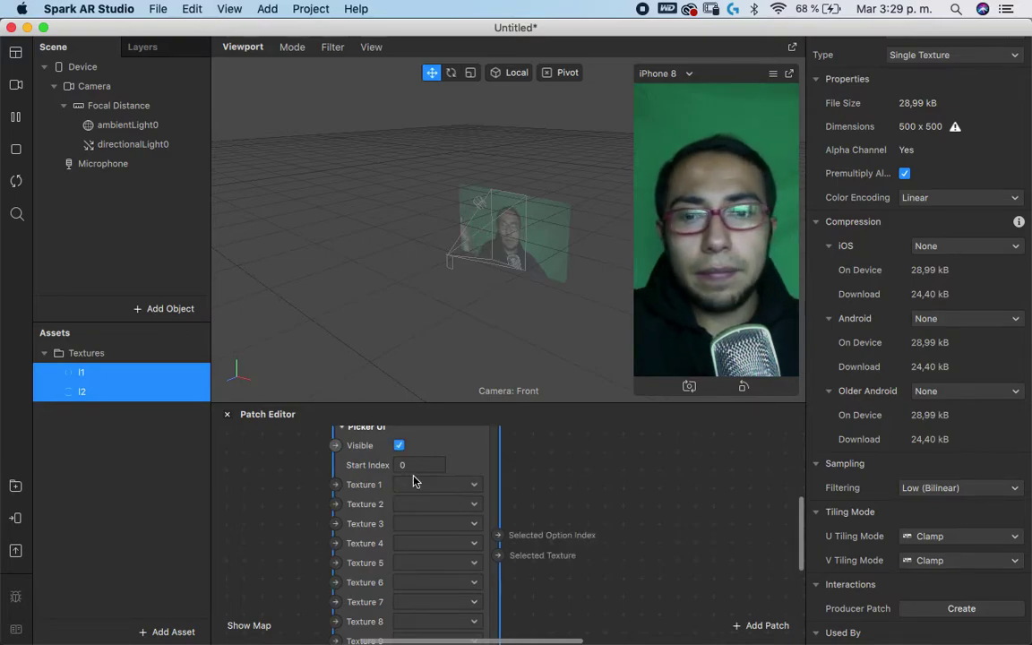
{"action": "left_click", "coordinate": [418, 484]}
{"action": "left_click", "coordinate": [430, 493]}
{"action": "left_click", "coordinate": [418, 504]}
{"action": "left_click", "coordinate": [420, 523]}
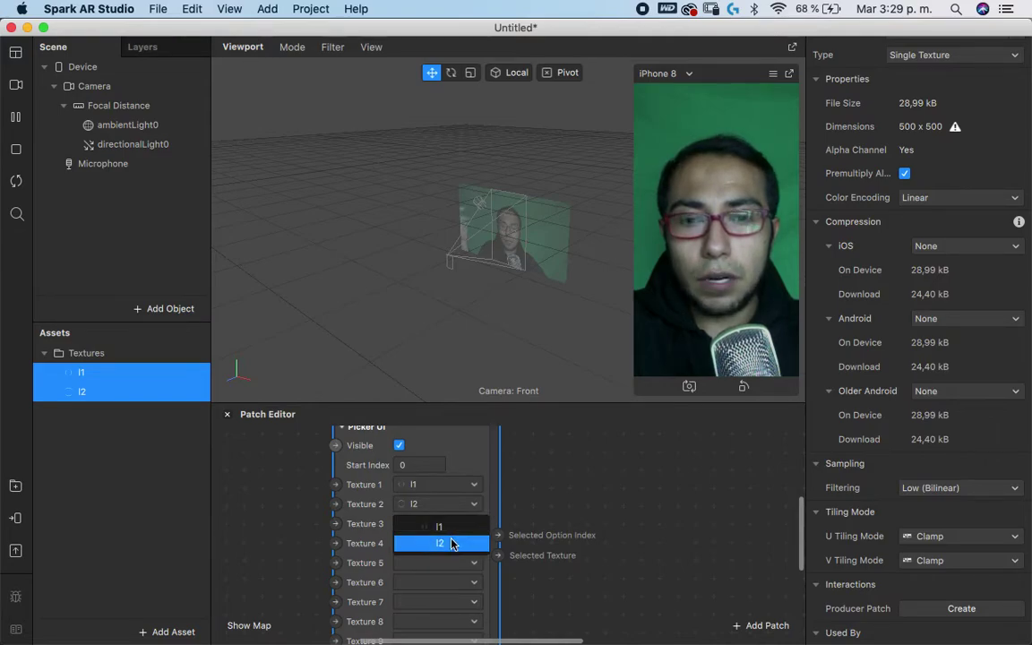
{"action": "left_click", "coordinate": [453, 529]}
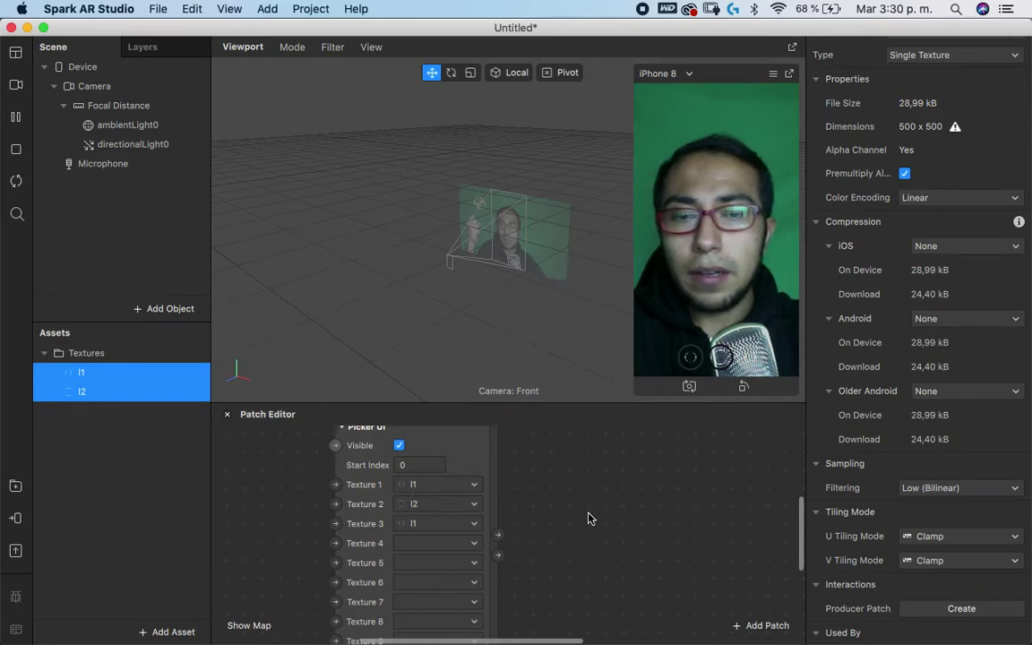
- Switch to Finder and open the textures folder inside the robot folder of 00 cyborg
{"action": "key", "text": "ctrl+Up"}
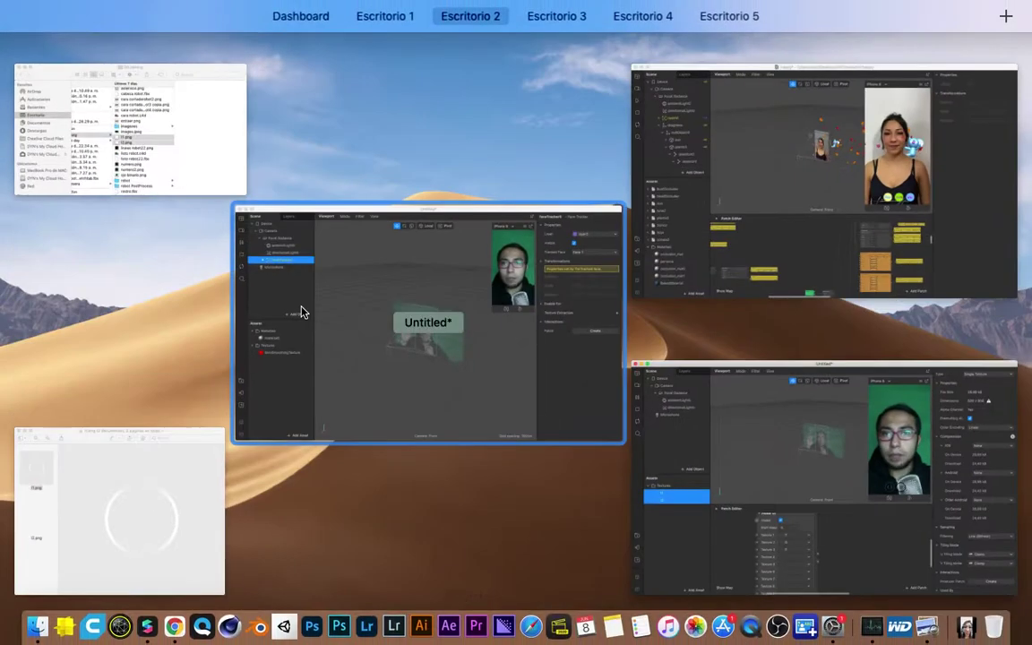
{"action": "left_click", "coordinate": [140, 117]}
{"action": "scroll", "coordinate": [354, 322], "scroll_direction": "up", "scroll_amount": 5}
{"action": "scroll", "coordinate": [391, 358], "scroll_direction": "down", "scroll_amount": 2}
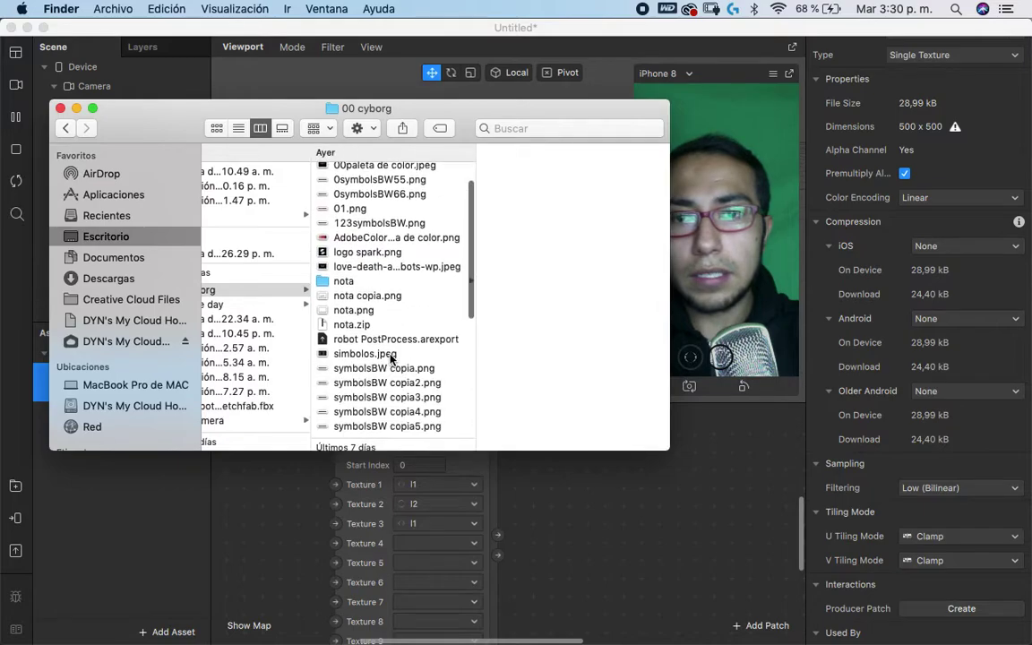
{"action": "scroll", "coordinate": [390, 358], "scroll_direction": "up", "scroll_amount": 5}
{"action": "scroll", "coordinate": [390, 358], "scroll_direction": "down", "scroll_amount": 1}
{"action": "scroll", "coordinate": [391, 358], "scroll_direction": "down", "scroll_amount": 10}
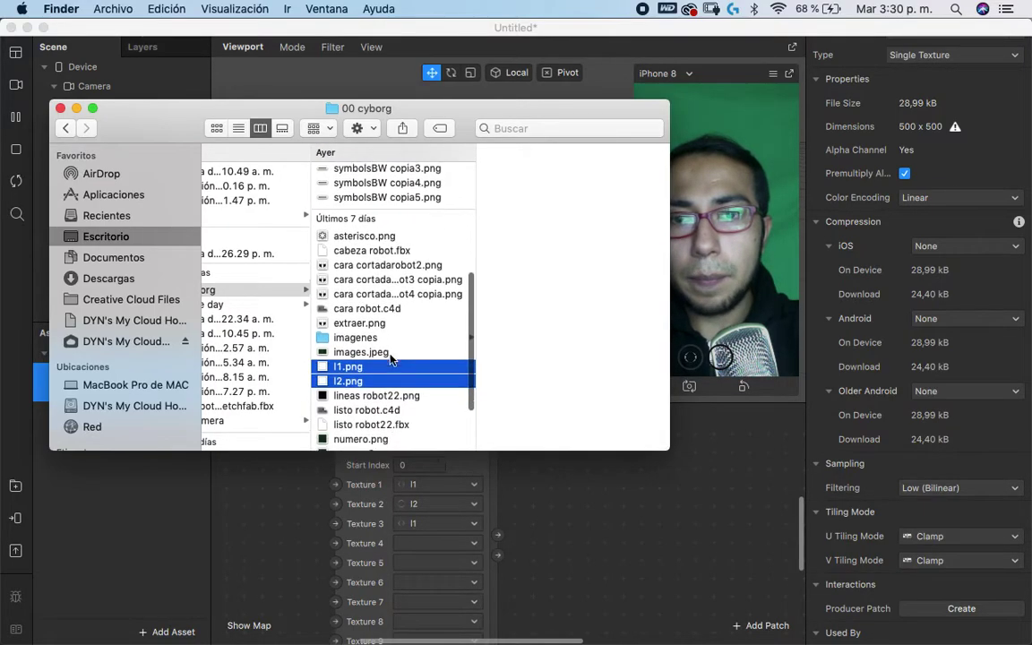
{"action": "left_click", "coordinate": [396, 335]}
{"action": "scroll", "coordinate": [392, 368], "scroll_direction": "down", "scroll_amount": 5}
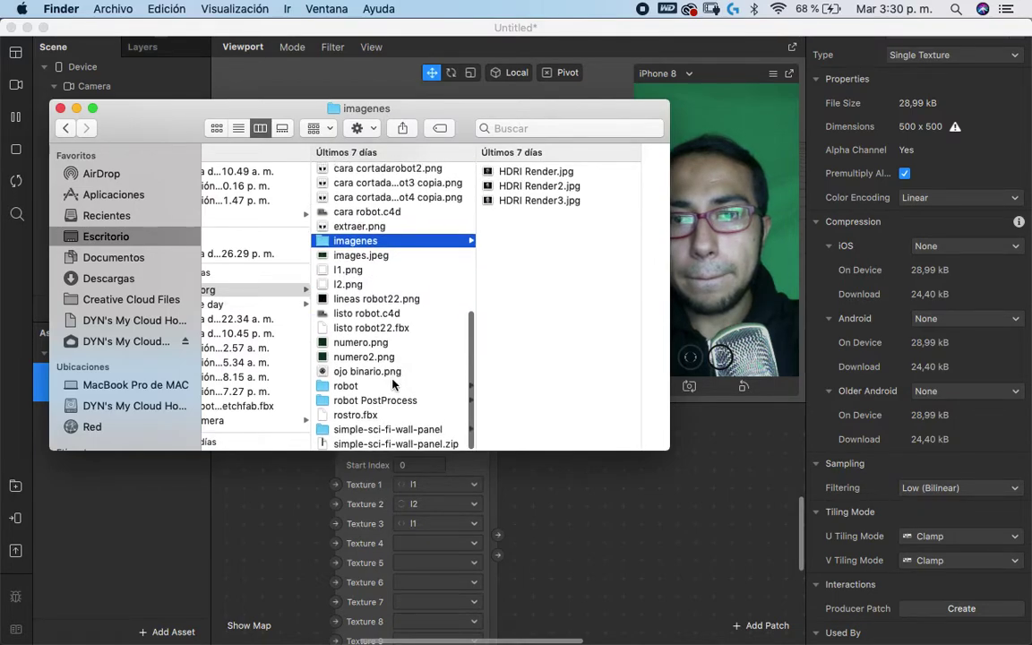
{"action": "left_click", "coordinate": [394, 384]}
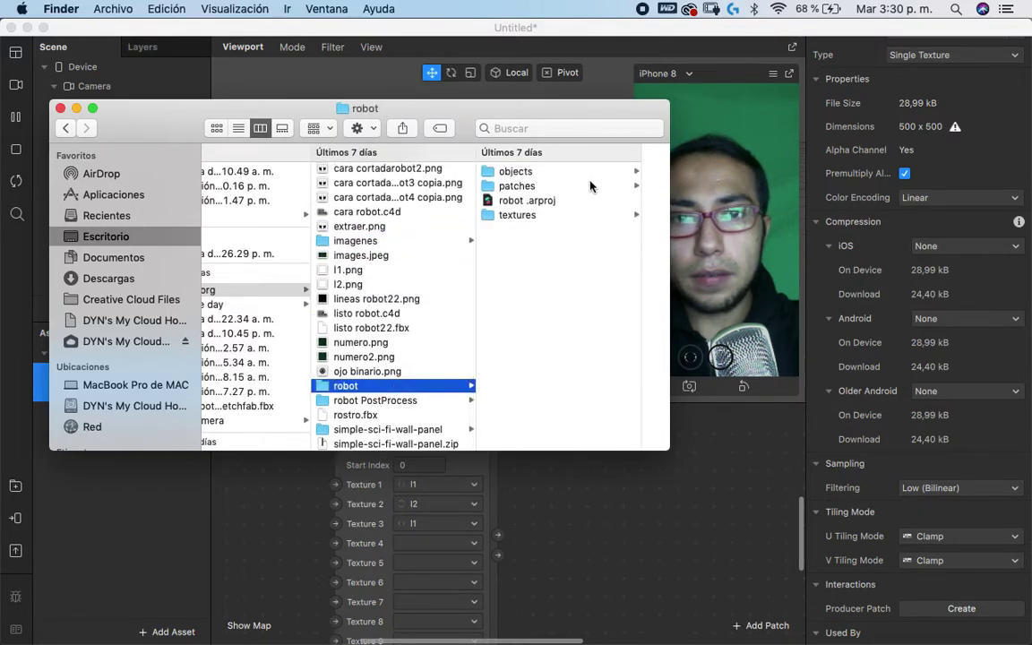
{"action": "left_click", "coordinate": [549, 219]}
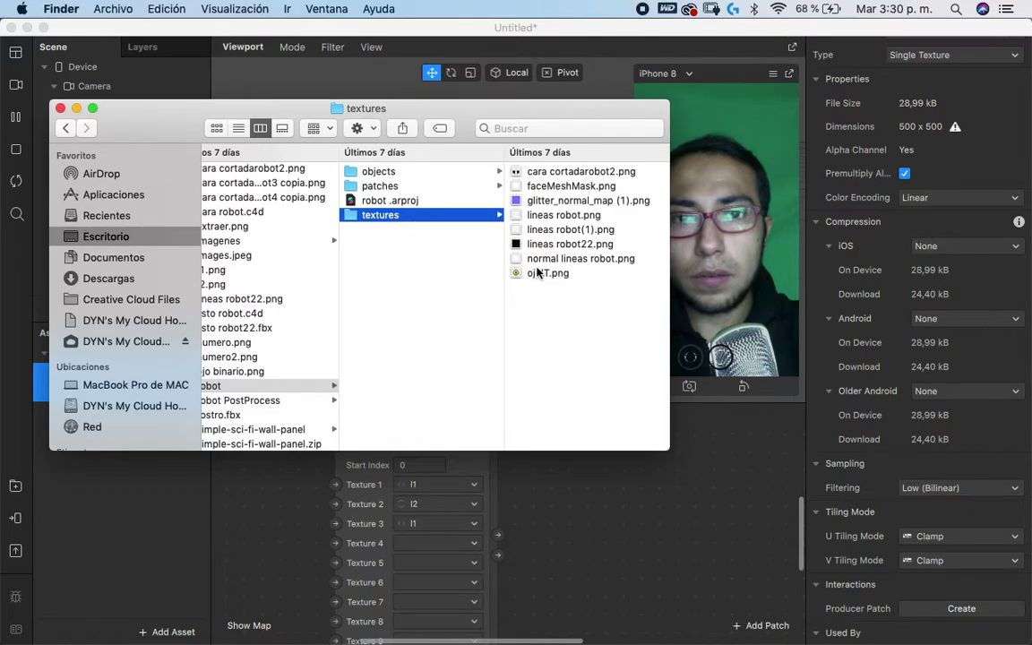
- Import ojoIT.png from the textures folder into the Spark AR project's assets
{"action": "left_click", "coordinate": [542, 273]}
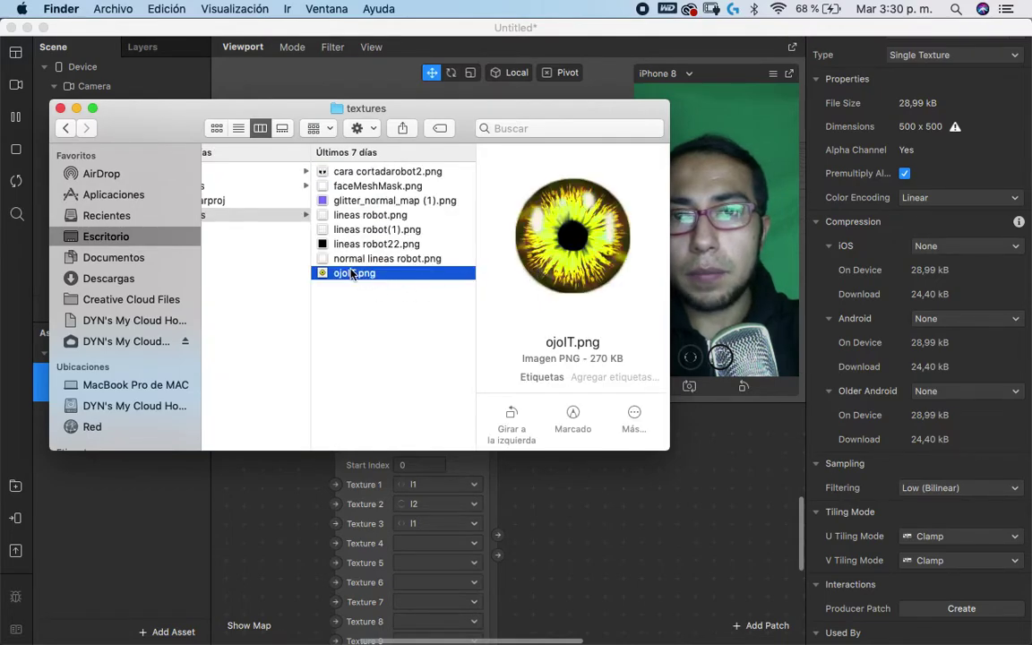
{"action": "left_click_drag", "start_coordinate": [349, 277], "coordinate": [126, 483]}
{"action": "left_click", "coordinate": [250, 522]}
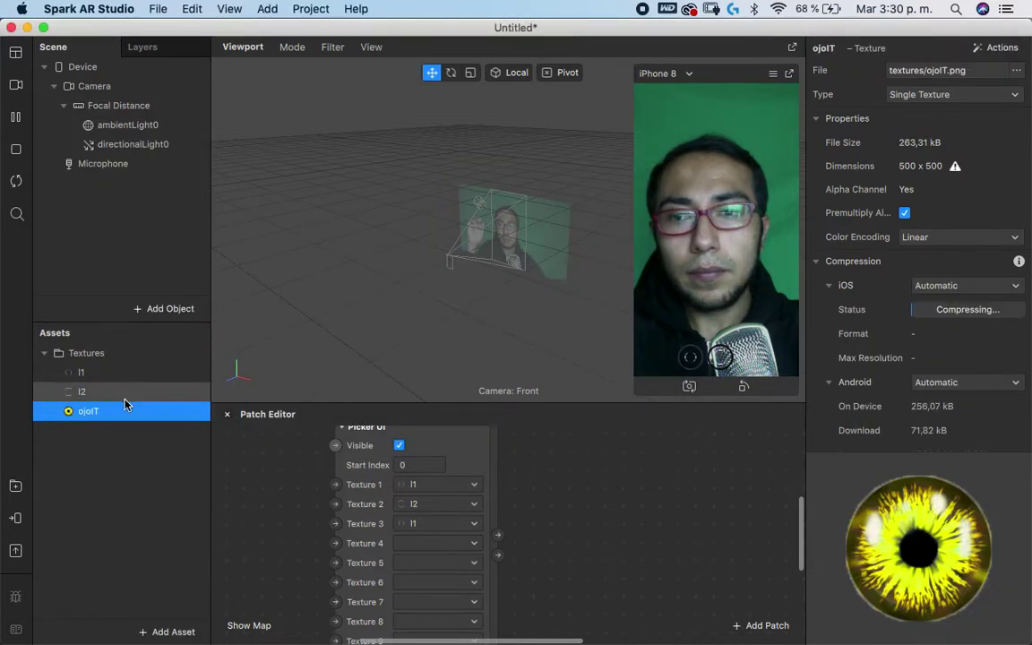
- Set the ojoIT texture's iOS, Android and Older Android compression to None
{"action": "left_click", "coordinate": [951, 286]}
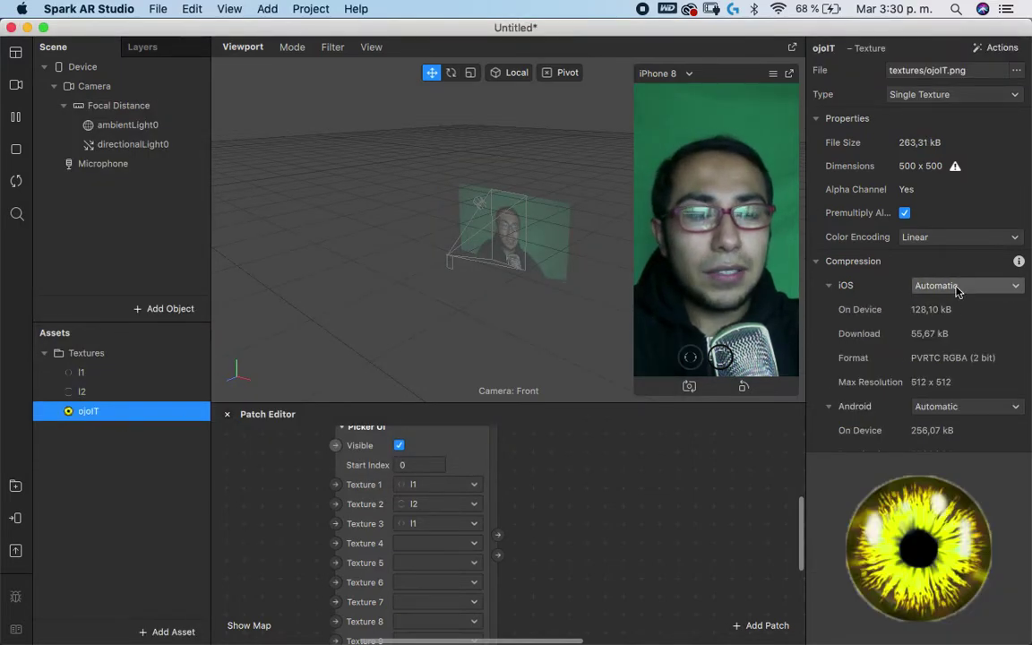
{"action": "left_click", "coordinate": [949, 318]}
{"action": "scroll", "coordinate": [887, 368], "scroll_direction": "down", "scroll_amount": 1}
{"action": "scroll", "coordinate": [887, 368], "scroll_direction": "down", "scroll_amount": 1}
{"action": "left_click", "coordinate": [951, 298]}
{"action": "left_click", "coordinate": [946, 329]}
{"action": "scroll", "coordinate": [882, 381], "scroll_direction": "down", "scroll_amount": 4}
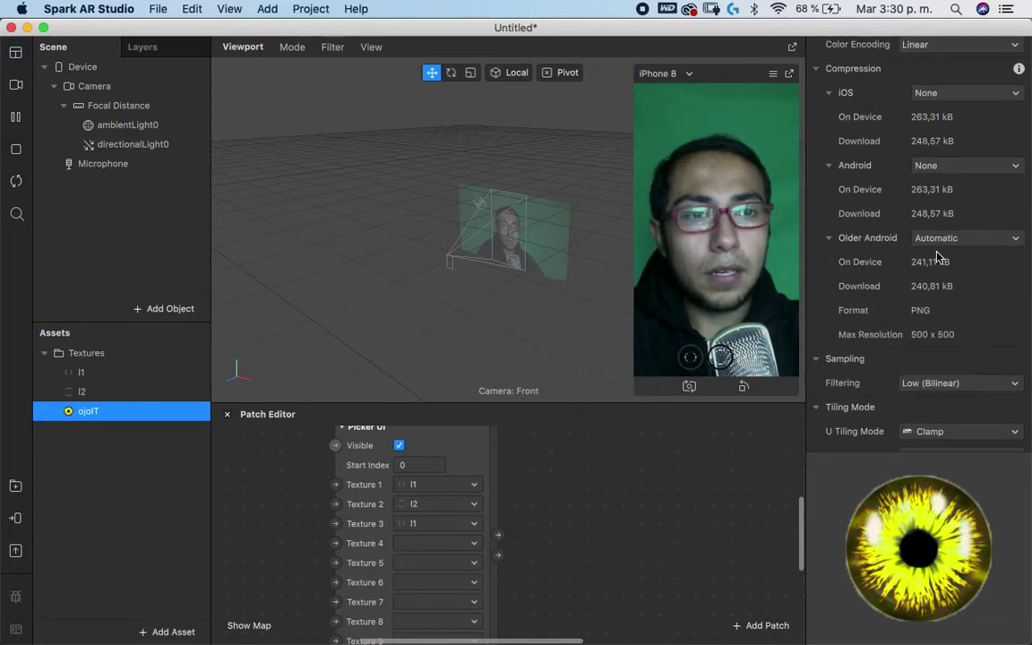
{"action": "left_click", "coordinate": [939, 238]}
{"action": "left_click", "coordinate": [947, 273]}
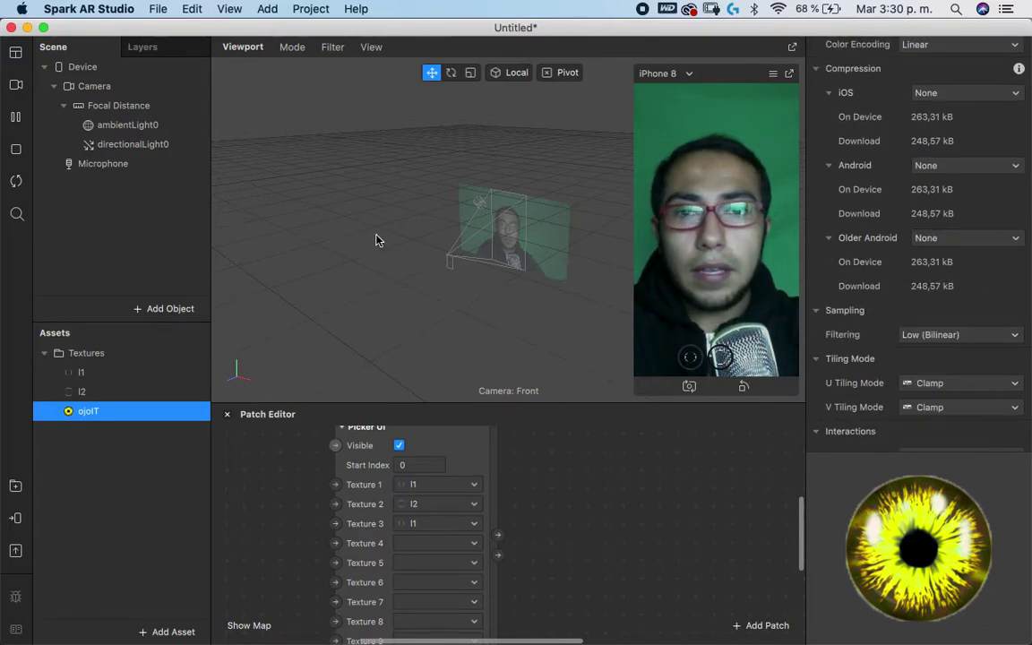
- Add a Face Tracker to the scene under Focal Distance
{"action": "scroll", "coordinate": [443, 230], "scroll_direction": "up", "scroll_amount": 5}
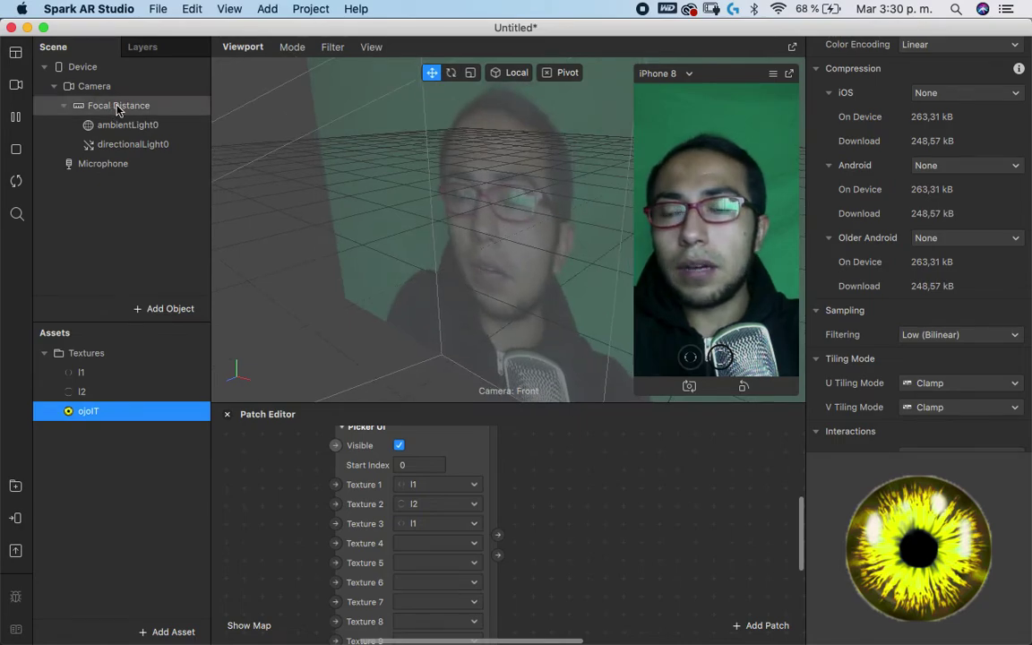
{"action": "right_click", "coordinate": [120, 109]}
{"action": "mouse_move", "coordinate": [199, 121]}
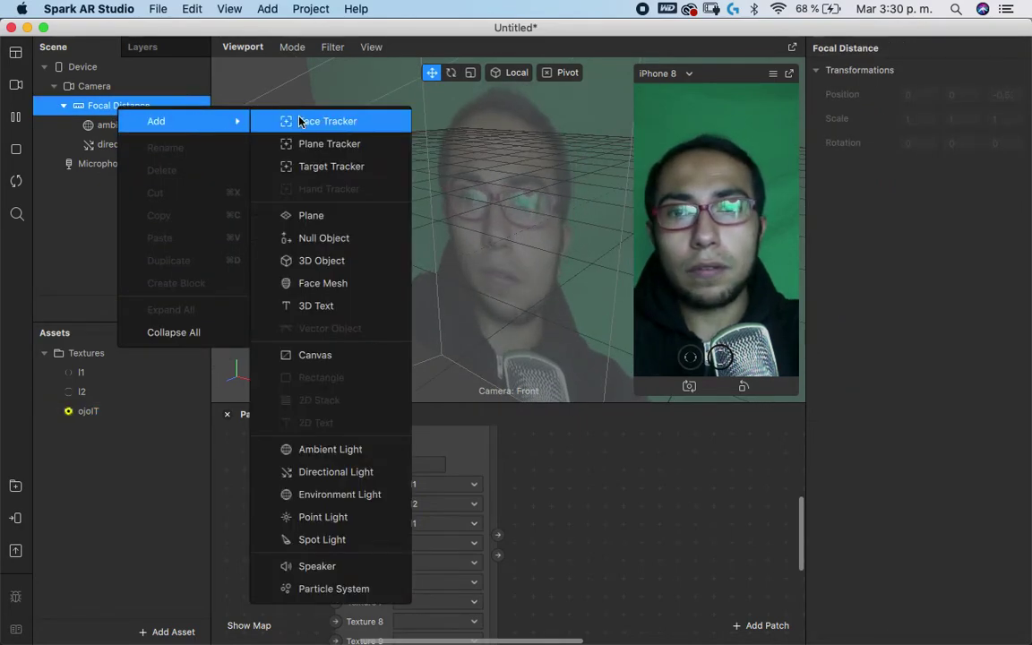
{"action": "key", "text": "Return"}
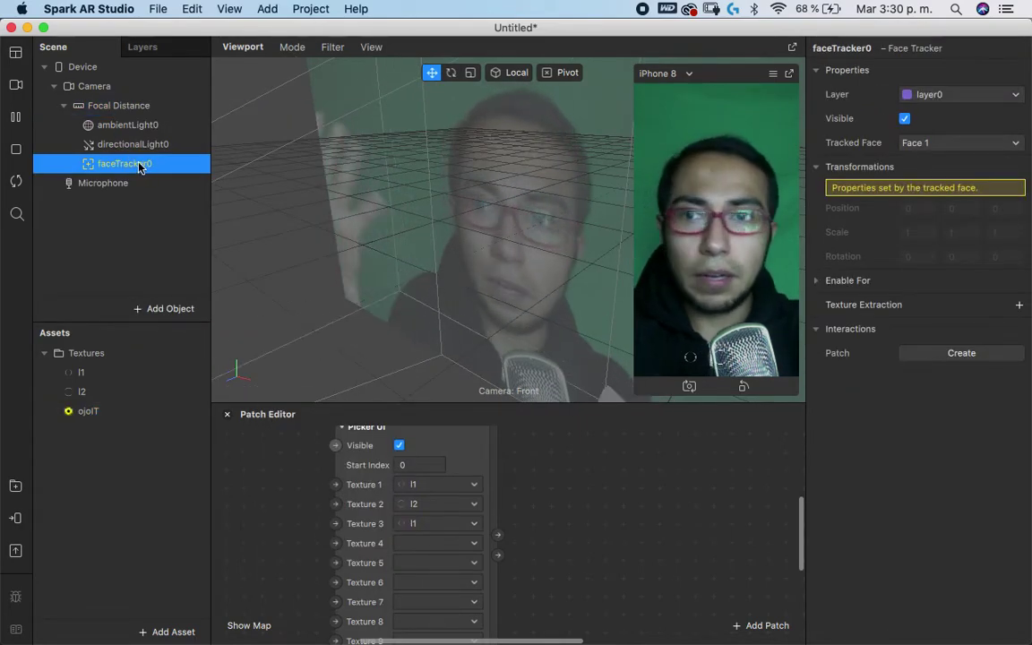
- Add a Plane as a child of the face tracker and duplicate it
{"action": "right_click", "coordinate": [136, 168]}
{"action": "mouse_move", "coordinate": [203, 177]}
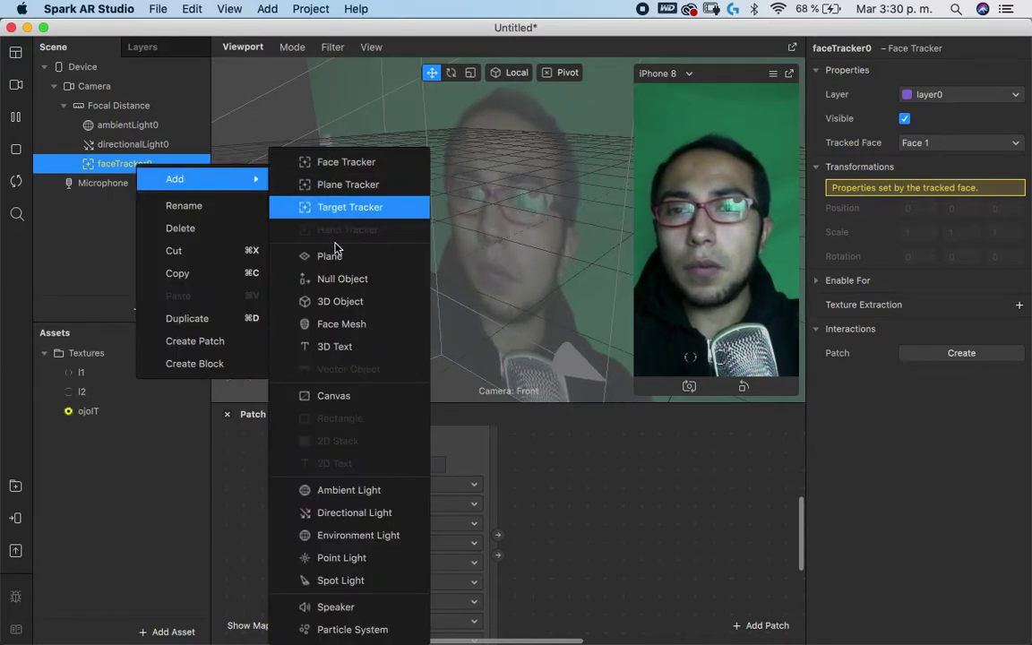
{"action": "key", "text": "Return"}
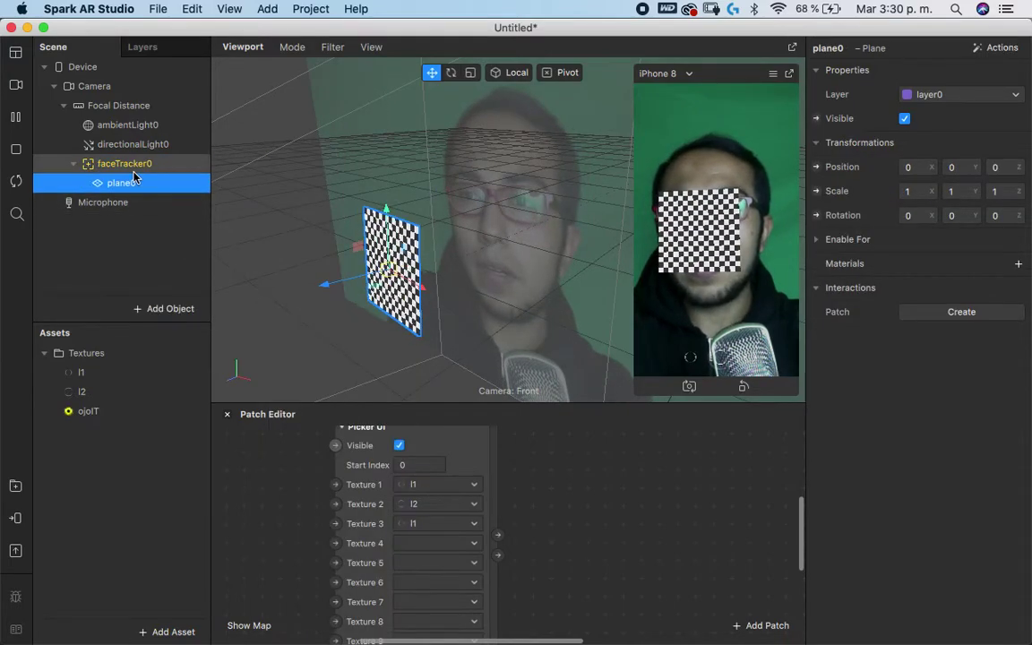
{"action": "key", "text": "Up"}
{"action": "left_click", "coordinate": [131, 183]}
{"action": "key", "text": "super+d"}
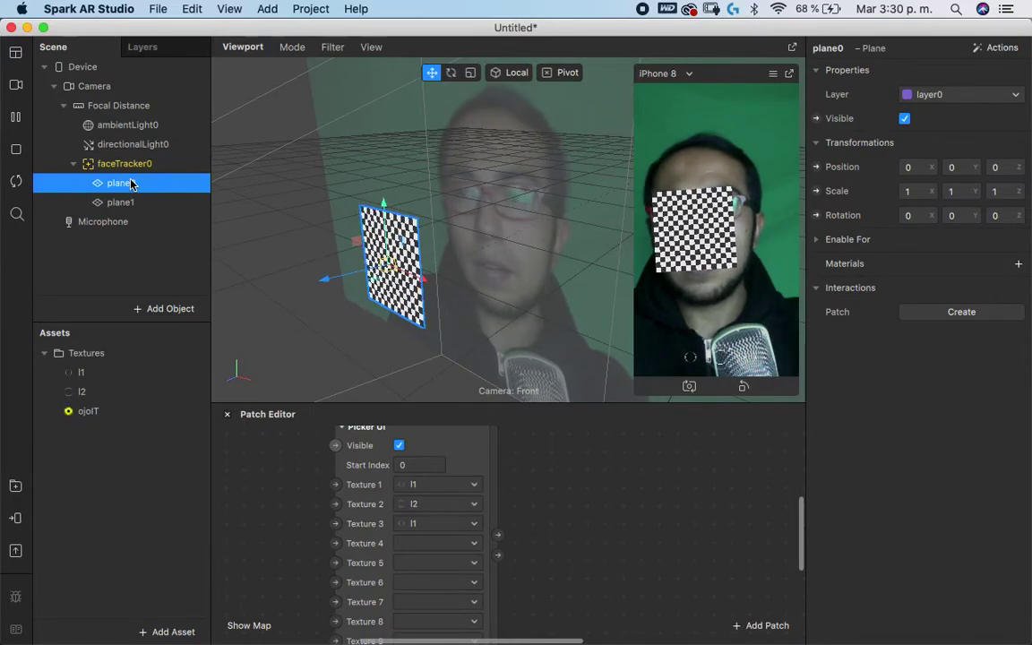
- Rename the first plane under the face tracker "ojo iz" and the second plane "ojo de"
{"action": "double_click", "coordinate": [131, 184]}
{"action": "type", "text": "ojo iz"}
{"action": "key", "text": "Return"}
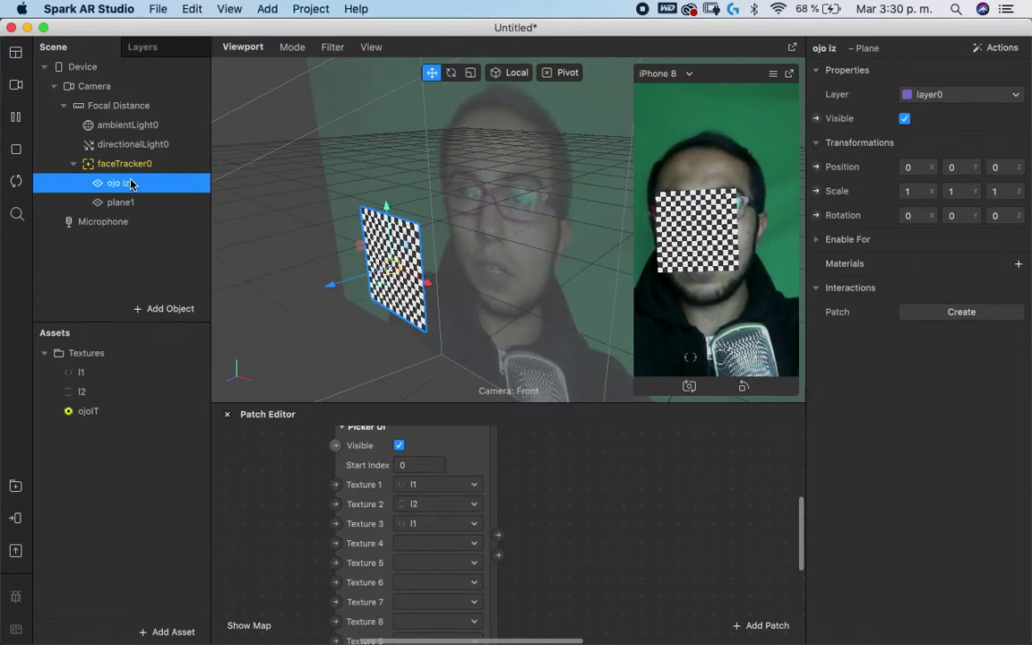
{"action": "double_click", "coordinate": [131, 205]}
{"action": "type", "text": "ojo de"}
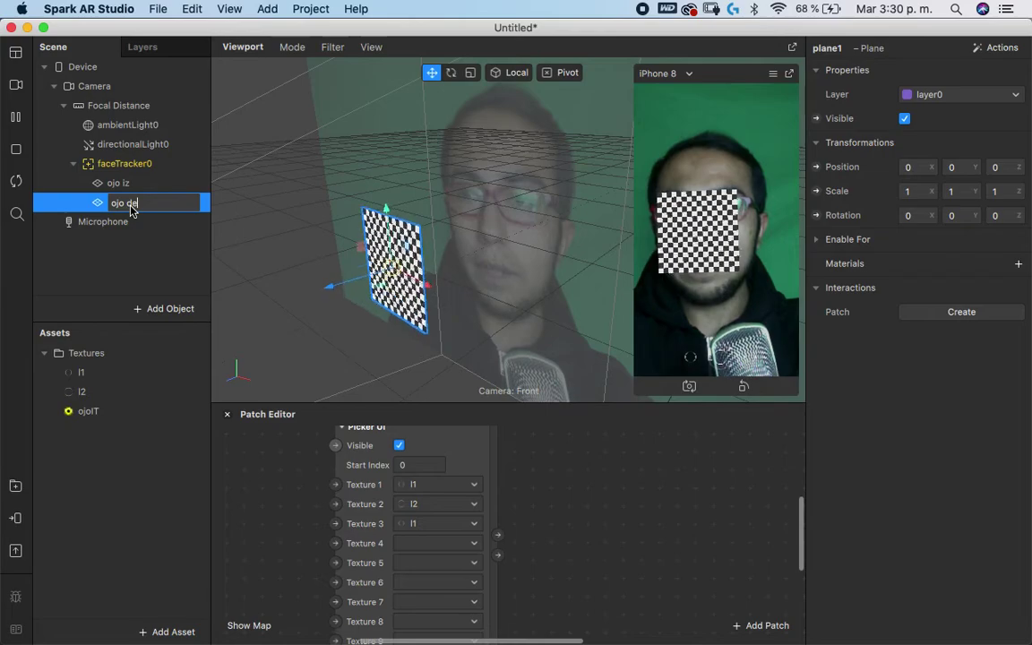
{"action": "key", "text": "Return"}
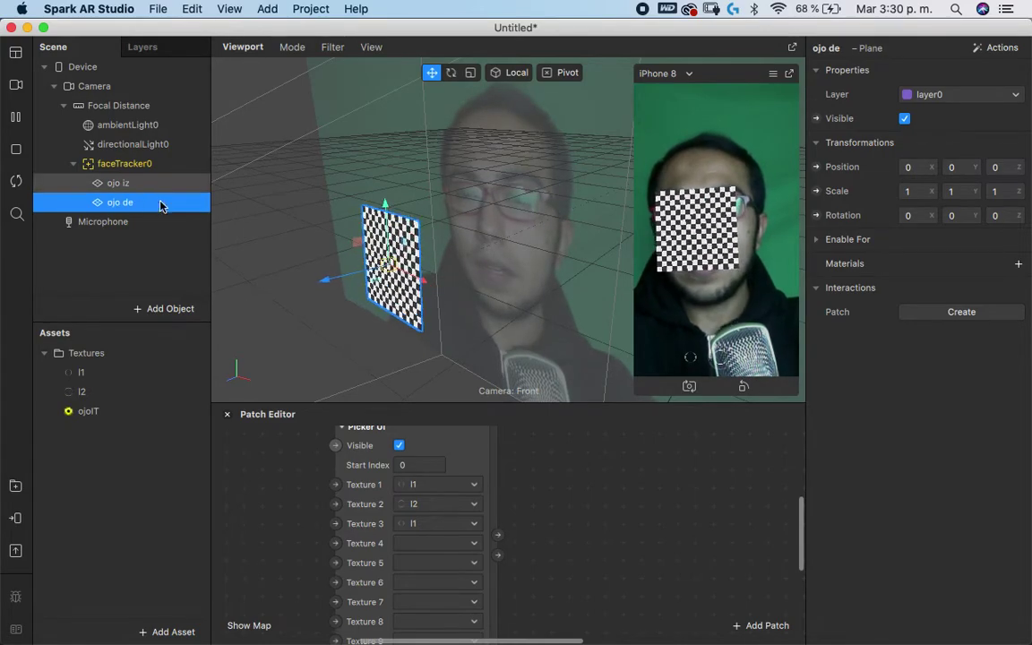
- Make free working space around the Picker UI patch in the Patch Editor by moving the patch aside
{"action": "scroll", "coordinate": [549, 489], "scroll_direction": "down", "scroll_amount": 3, "text": "ctrl"}
{"action": "scroll", "coordinate": [549, 488], "scroll_direction": "up", "scroll_amount": 3}
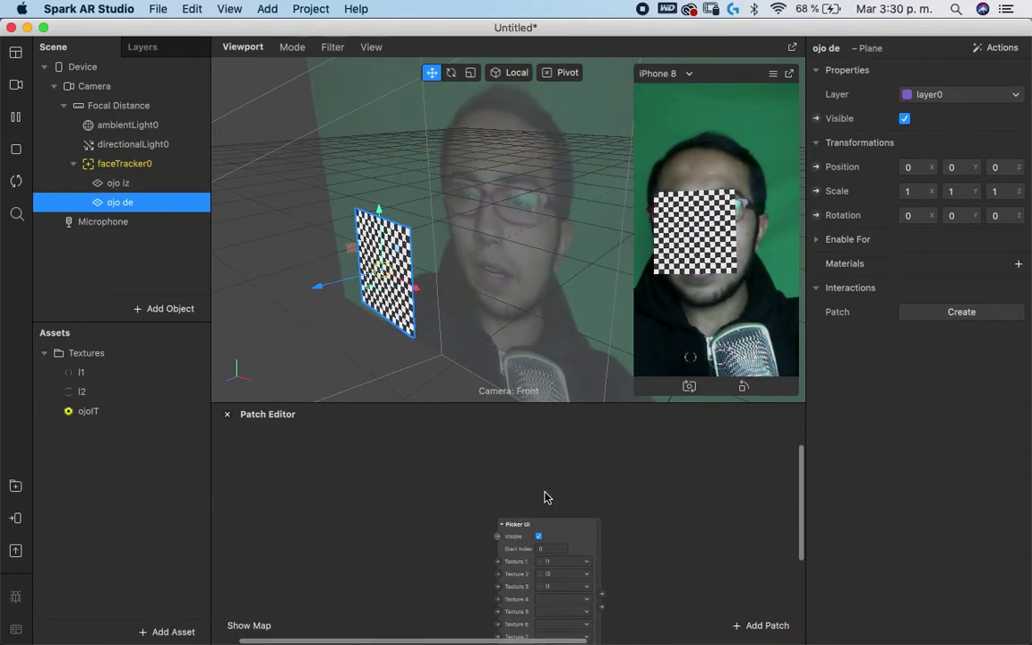
{"action": "left_click_drag", "start_coordinate": [463, 573], "coordinate": [612, 574]}
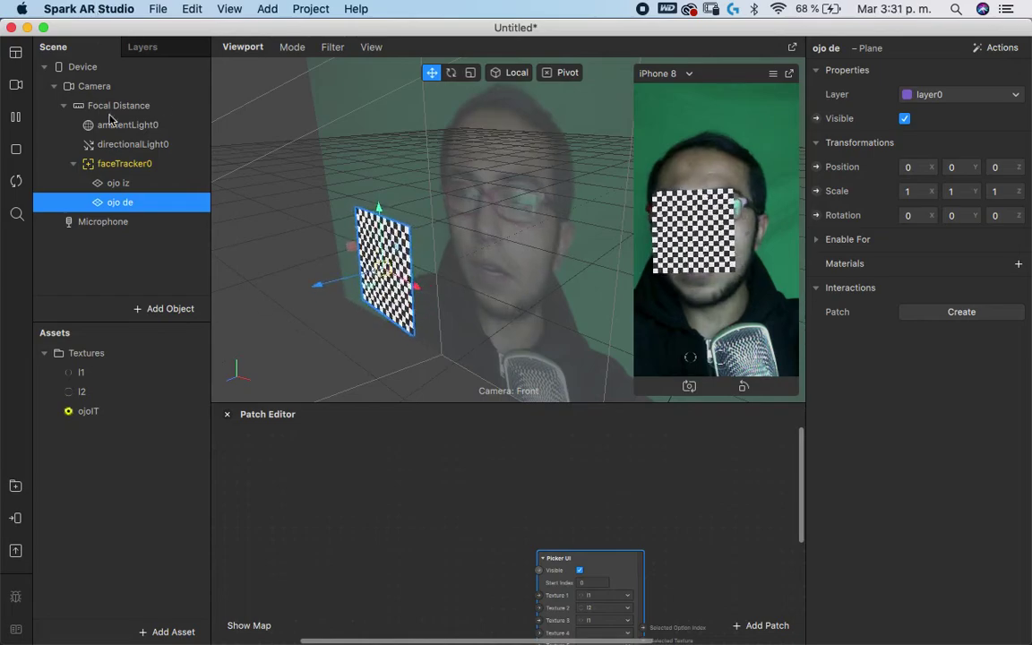
- Bring the face tracker into the Patch Editor as a patch
{"action": "left_click", "coordinate": [117, 167]}
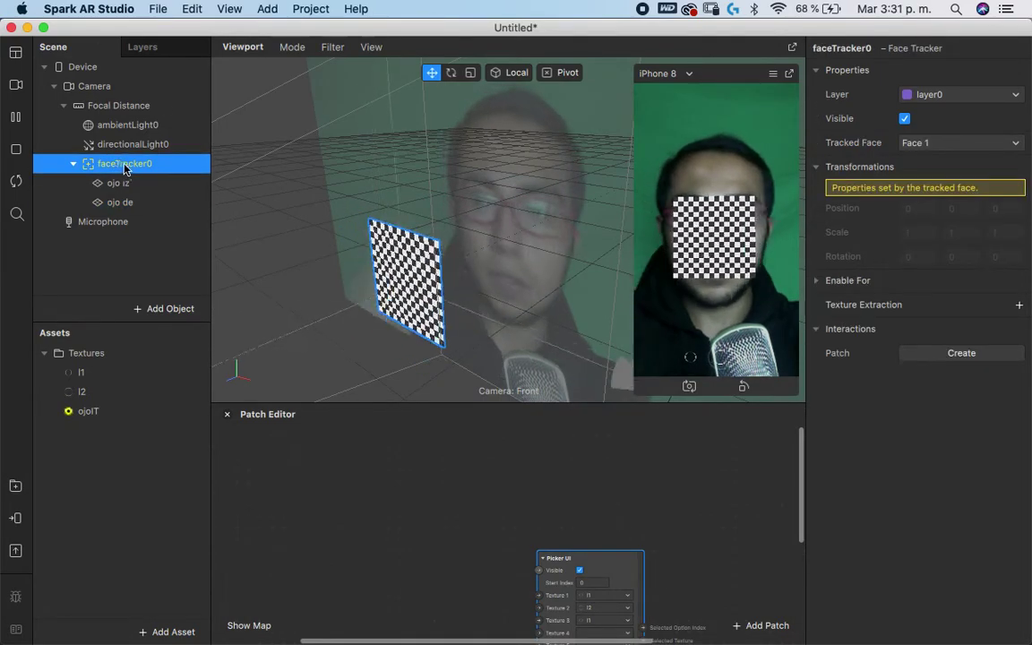
{"action": "left_click", "coordinate": [172, 287]}
{"action": "left_click_drag", "start_coordinate": [171, 286], "coordinate": [396, 521]}
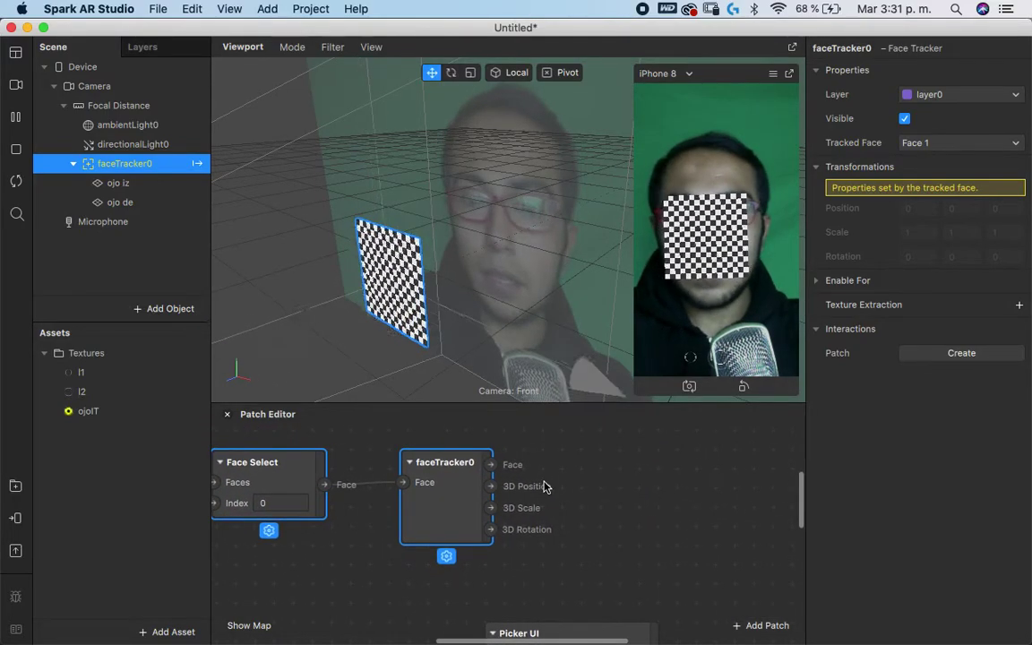
- Add an Eyeball patch and connect the face tracker patch's Face output to its Face input
{"action": "right_click", "coordinate": [544, 485]}
{"action": "type", "text": "eye"}
{"action": "key", "text": "Down"}
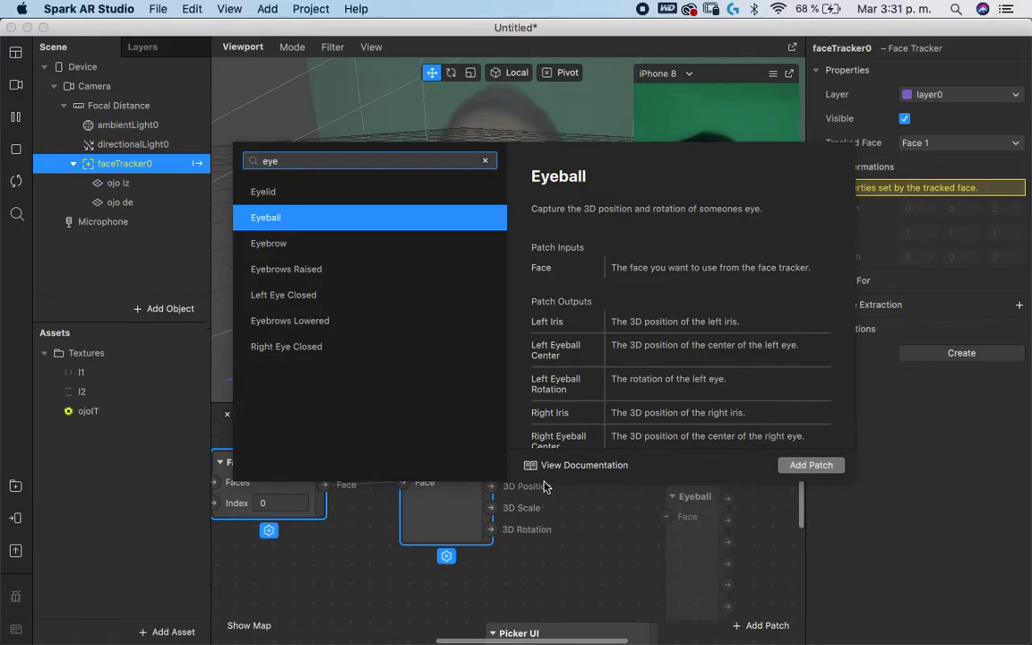
{"action": "key", "text": "Return"}
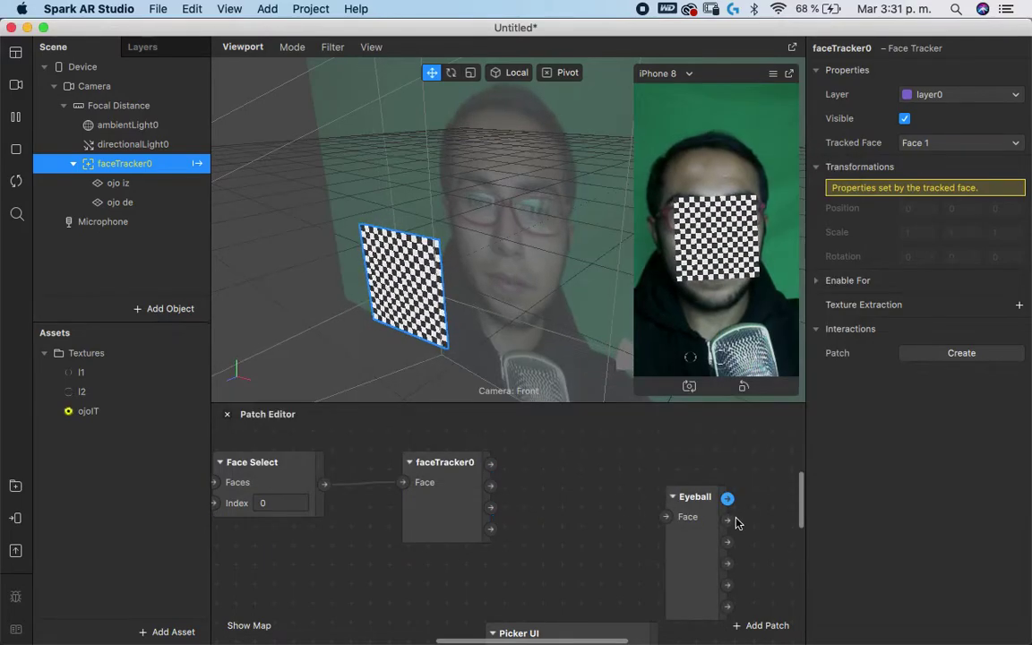
{"action": "left_click_drag", "start_coordinate": [489, 464], "coordinate": [610, 443]}
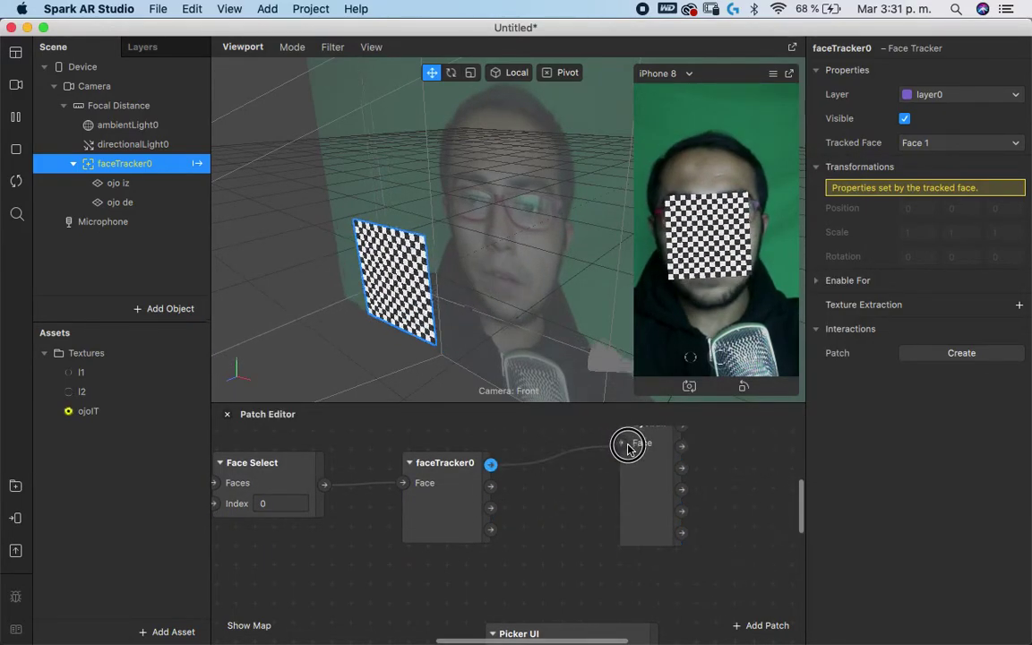
{"action": "scroll", "coordinate": [633, 497], "scroll_direction": "right", "scroll_amount": 5}
{"action": "left_click_drag", "start_coordinate": [458, 516], "coordinate": [421, 477]}
- Create a new material on the "ojo iz" plane and set its shader type to Flat
{"action": "left_click", "coordinate": [71, 186]}
{"action": "left_click", "coordinate": [119, 183]}
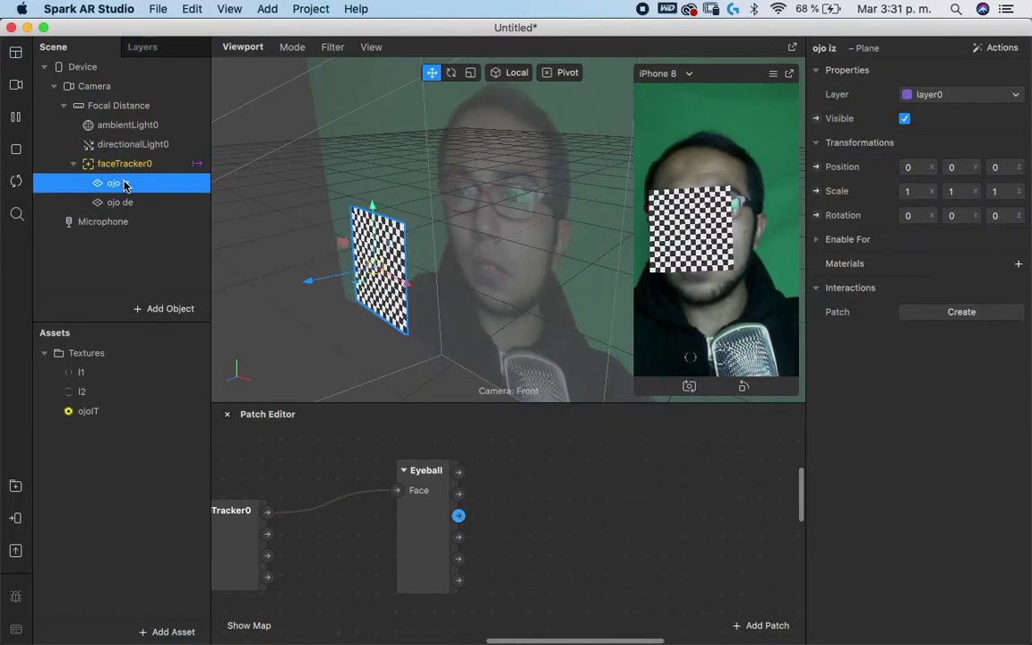
{"action": "left_click", "coordinate": [1018, 266]}
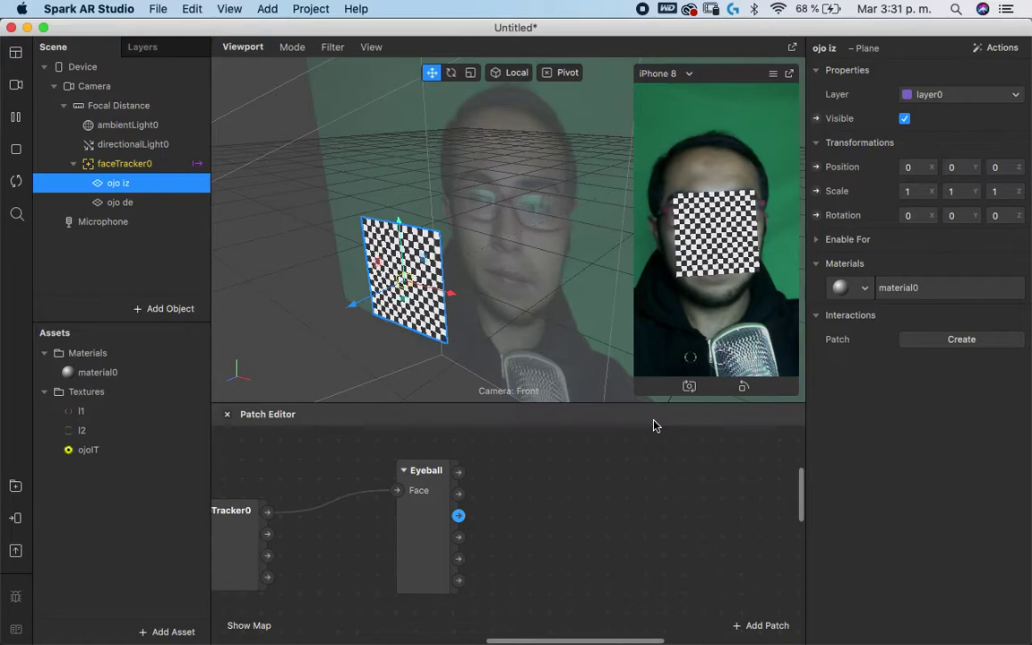
{"action": "left_click", "coordinate": [136, 371]}
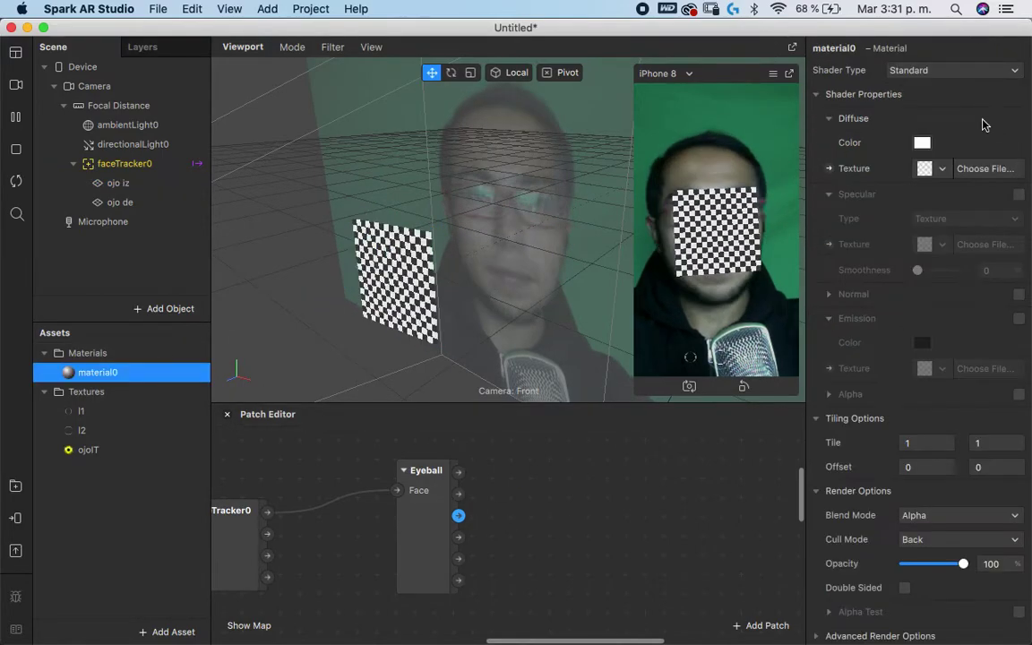
{"action": "left_click", "coordinate": [923, 70]}
{"action": "left_click", "coordinate": [920, 75]}
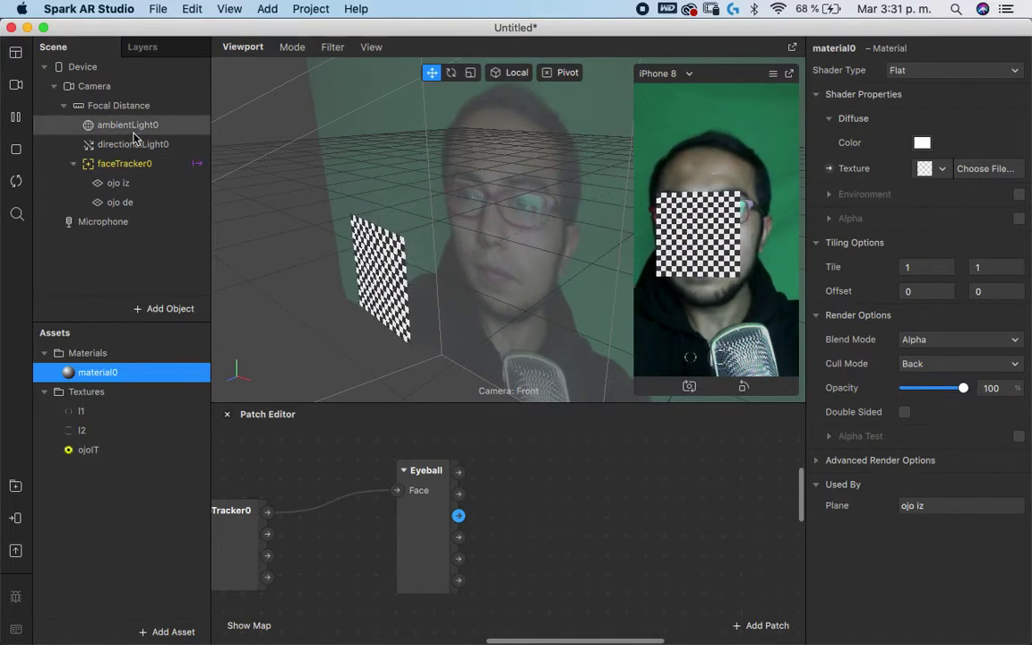
- Create a 3D Position patch for "ojo iz" and connect the Eyeball patch's Left Iris output to it
{"action": "left_click", "coordinate": [149, 185]}
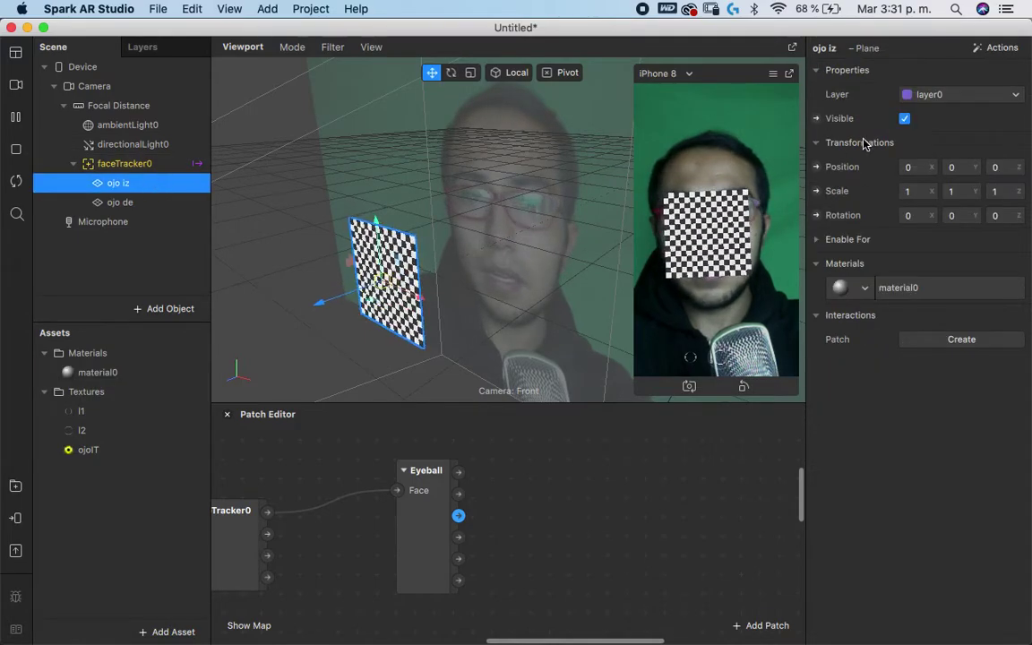
{"action": "left_click", "coordinate": [816, 167]}
{"action": "left_click_drag", "start_coordinate": [548, 578], "coordinate": [567, 504]}
{"action": "left_click_drag", "start_coordinate": [460, 472], "coordinate": [579, 454]}
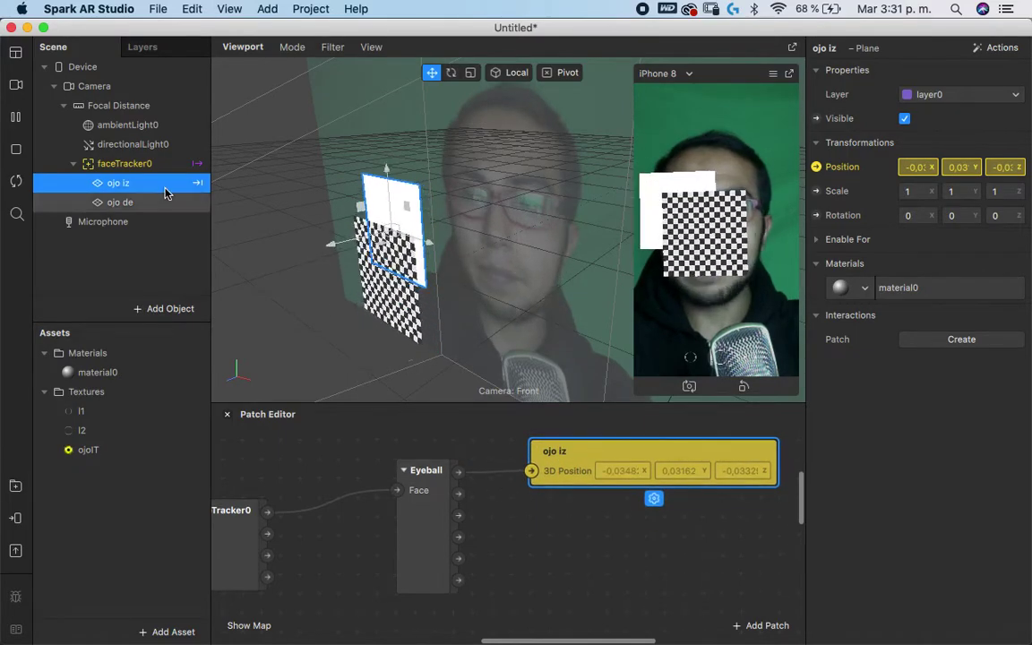
- Create a 3D Rotation patch for "ojo iz", drive it with Left Eyeball Rotation, and align it below the position patch
{"action": "left_click", "coordinate": [816, 215]}
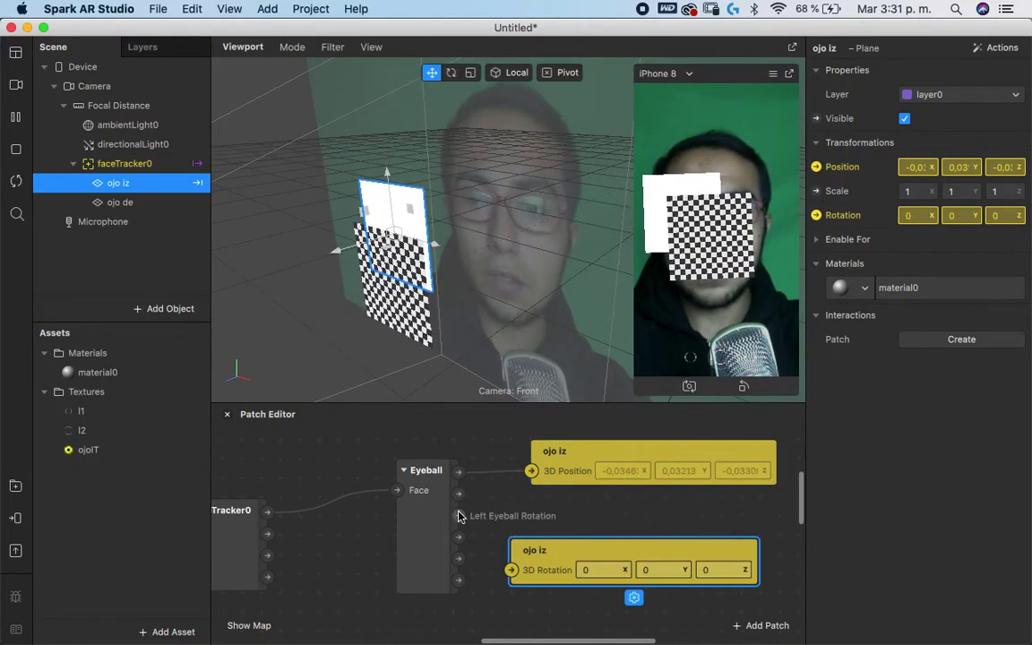
{"action": "left_click_drag", "start_coordinate": [457, 517], "coordinate": [512, 570]}
{"action": "left_click_drag", "start_coordinate": [572, 551], "coordinate": [580, 497]}
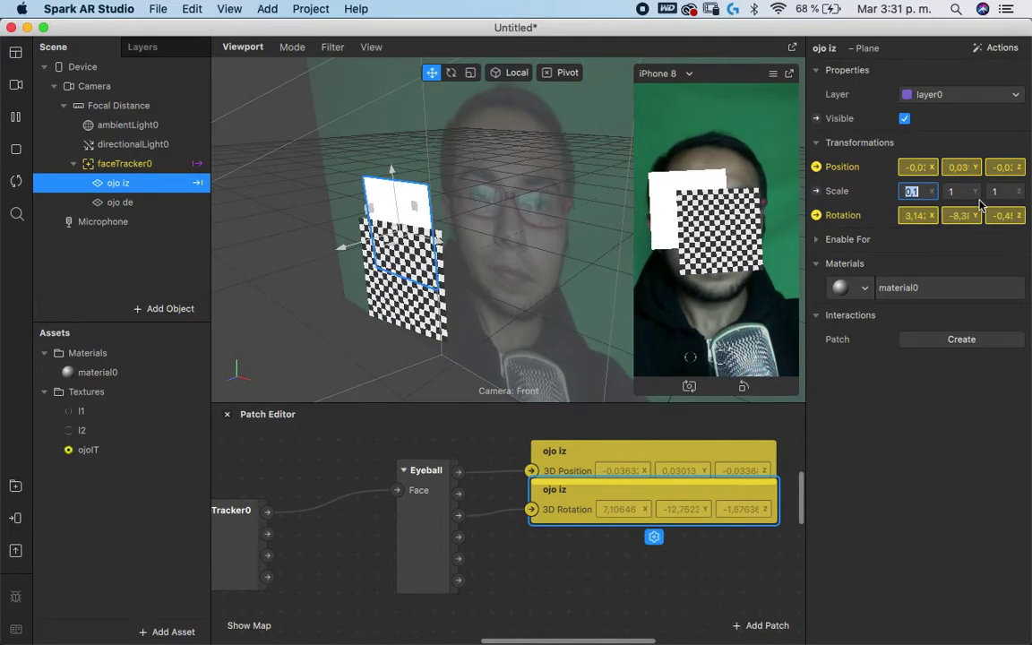
- Scale the "ojo iz" plane to 0,1 in X and Y
{"action": "key", "text": "BackSpace"}
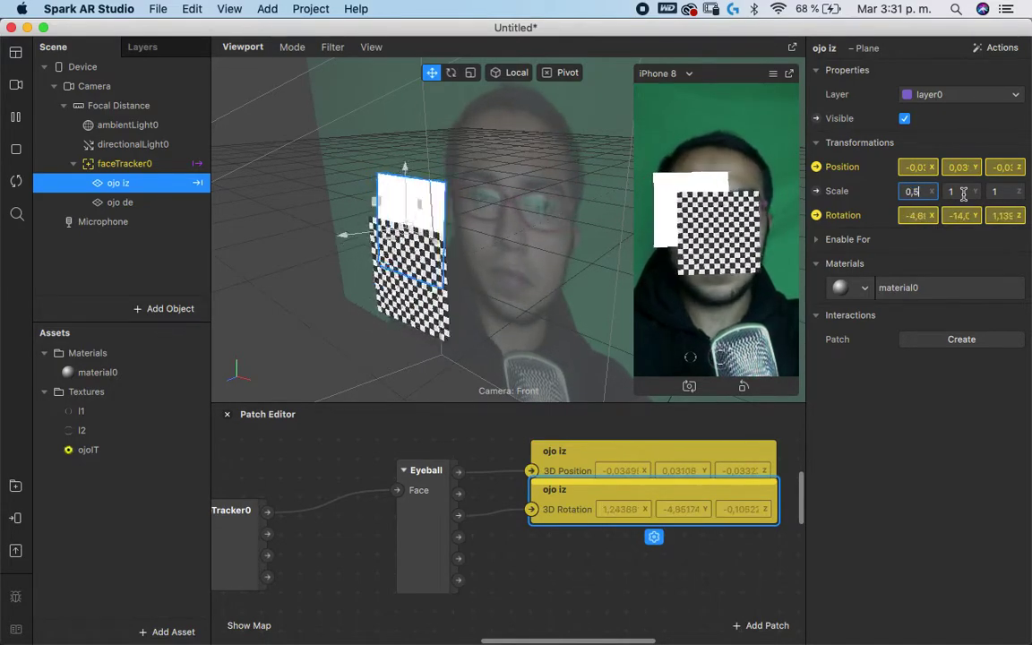
{"action": "type", "text": "0,5"}
{"action": "key", "text": "Return"}
{"action": "left_click", "coordinate": [914, 191]}
{"action": "left_click", "coordinate": [955, 191]}
{"action": "type", "text": "0,1"}
{"action": "key", "text": "Return"}
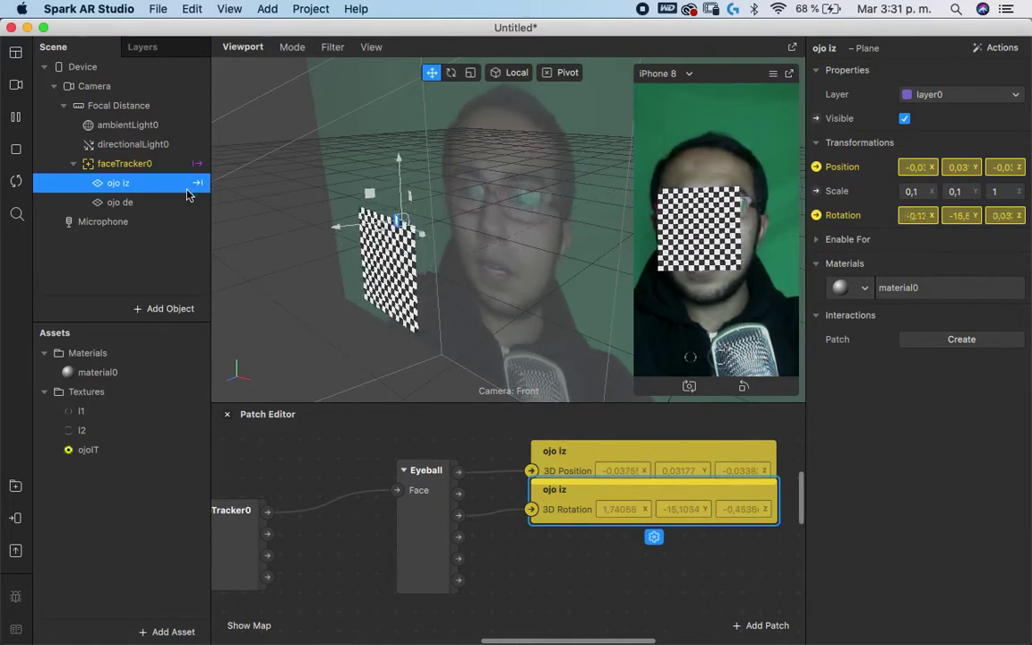
- Assign the existing material0 to the "ojo de" plane and rename that material "ojo"
{"action": "left_click", "coordinate": [161, 203]}
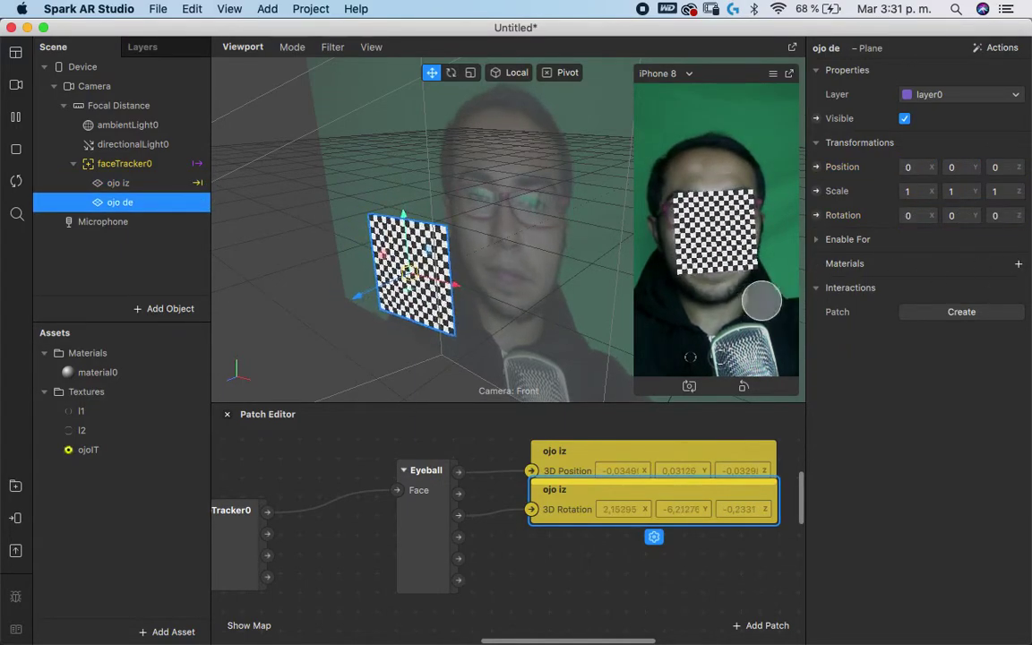
{"action": "left_click", "coordinate": [1018, 263]}
{"action": "left_click", "coordinate": [911, 294]}
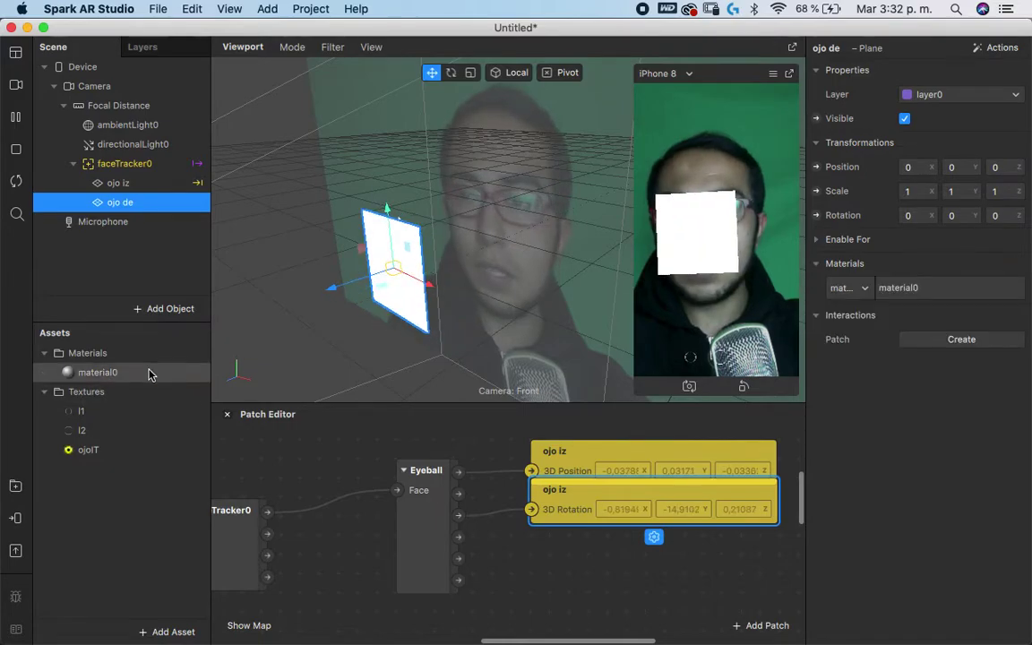
{"action": "left_click", "coordinate": [149, 373]}
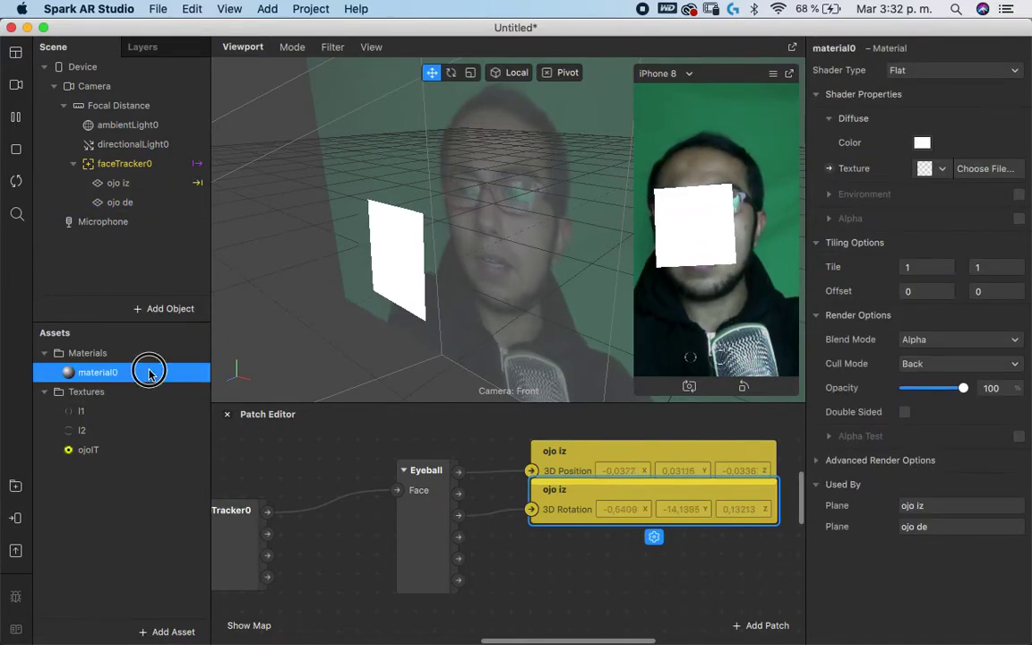
{"action": "double_click", "coordinate": [148, 374]}
{"action": "type", "text": "ojo"}
{"action": "key", "text": "Return"}
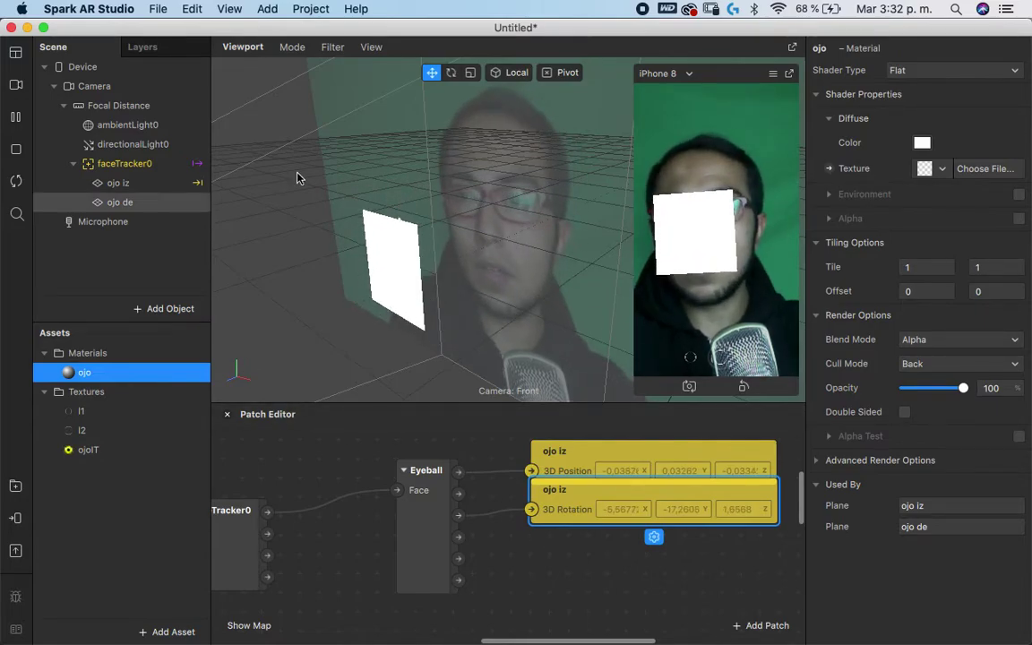
- Scale the "ojo de" plane to 0,1 in X and Y
{"action": "left_click", "coordinate": [387, 260]}
{"action": "left_click", "coordinate": [909, 191]}
{"action": "type", "text": "0.1"}
{"action": "key", "text": "Tab"}
{"action": "type", "text": "0.1"}
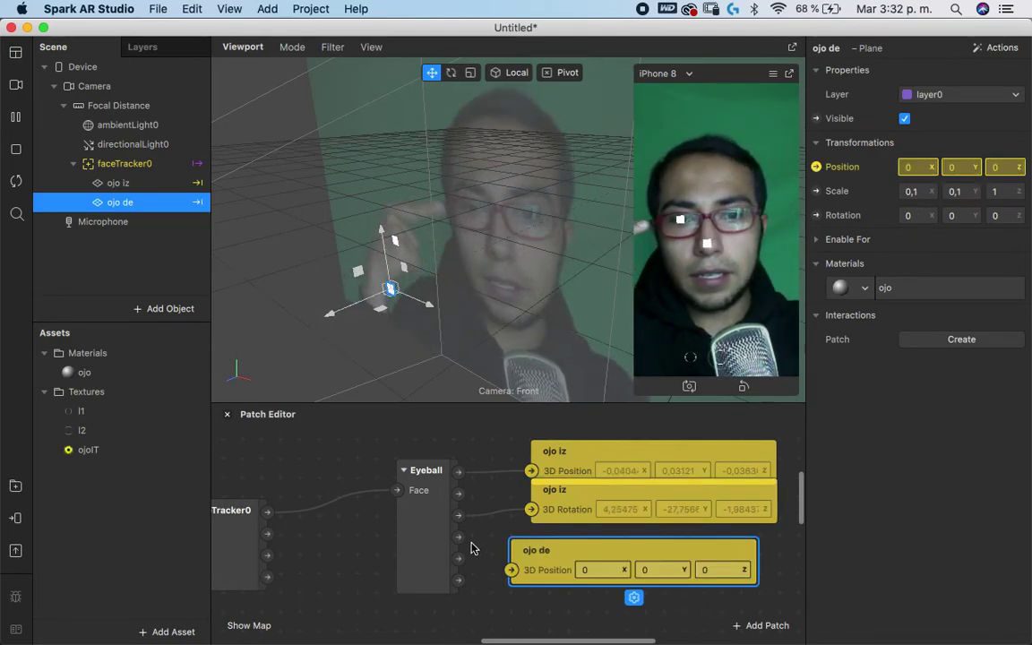
- Drive the 3D position of "ojo de" with Right Iris and its 3D rotation with Right Eyeball Rotation from the Eyeball patch
{"action": "left_click_drag", "start_coordinate": [457, 536], "coordinate": [560, 543]}
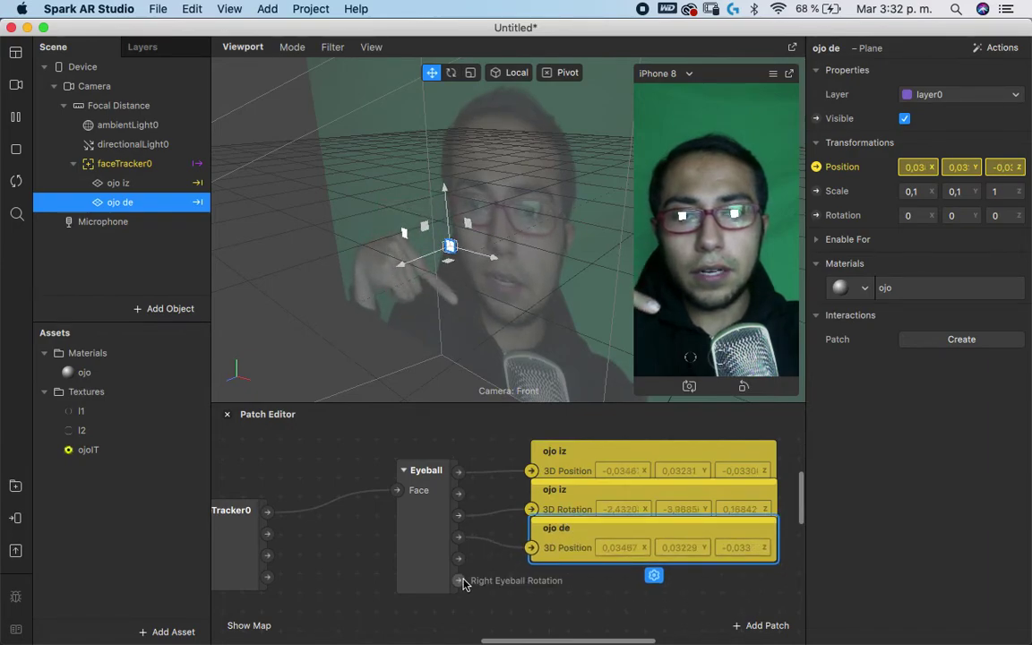
{"action": "left_click", "coordinate": [815, 215]}
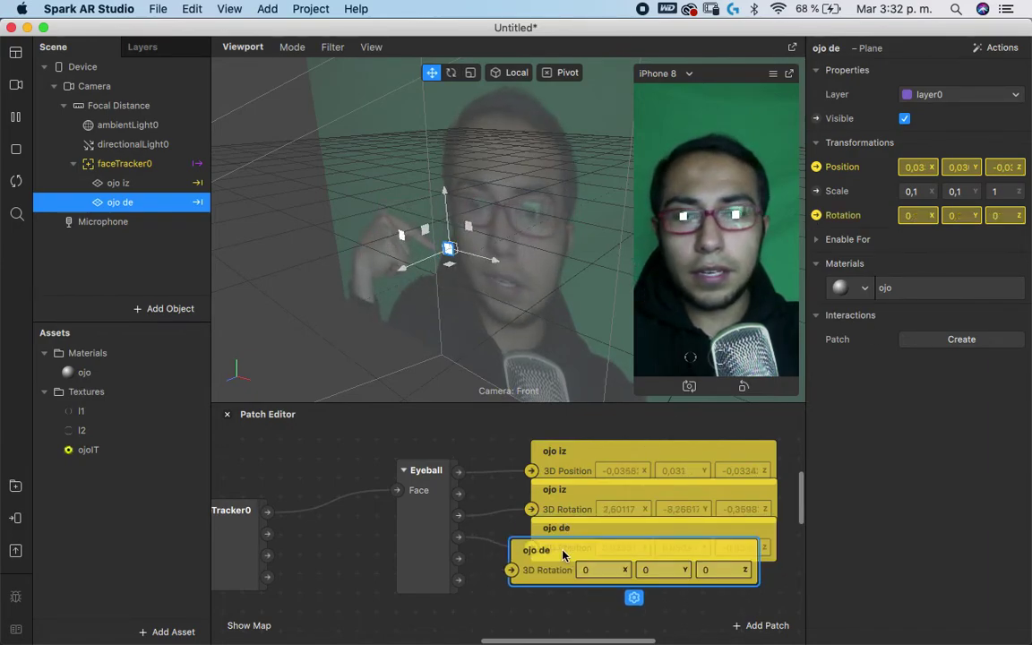
{"action": "left_click_drag", "start_coordinate": [553, 594], "coordinate": [513, 606]}
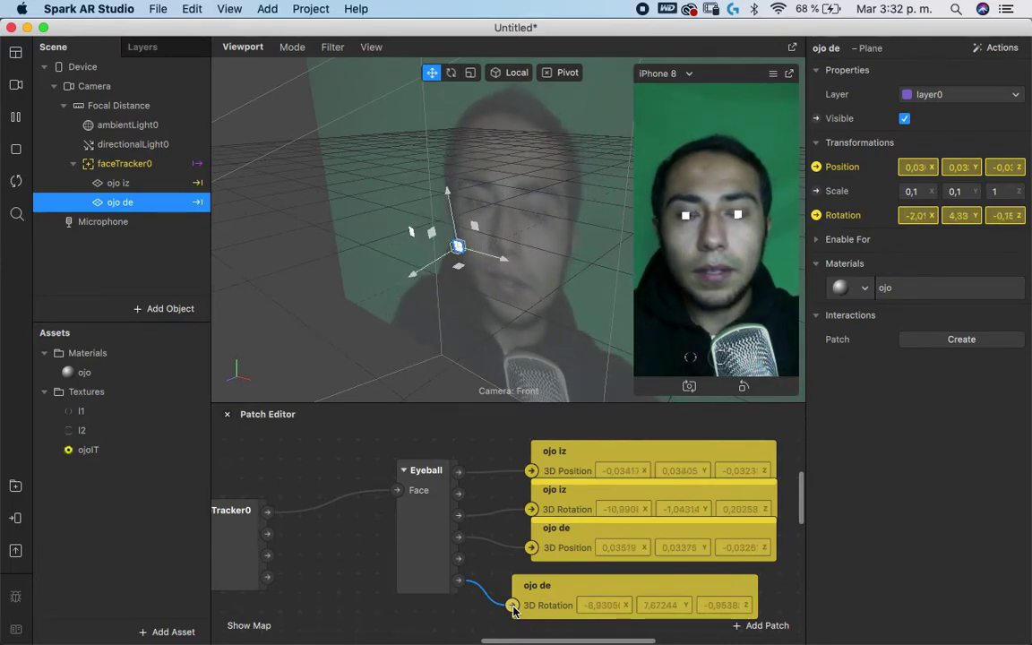
{"action": "left_click", "coordinate": [179, 185]}
{"action": "left_click", "coordinate": [145, 202]}
- Set Texture 3 of the Picker UI patch to ojoIT
{"action": "scroll", "coordinate": [461, 587], "scroll_direction": "down", "scroll_amount": 5}
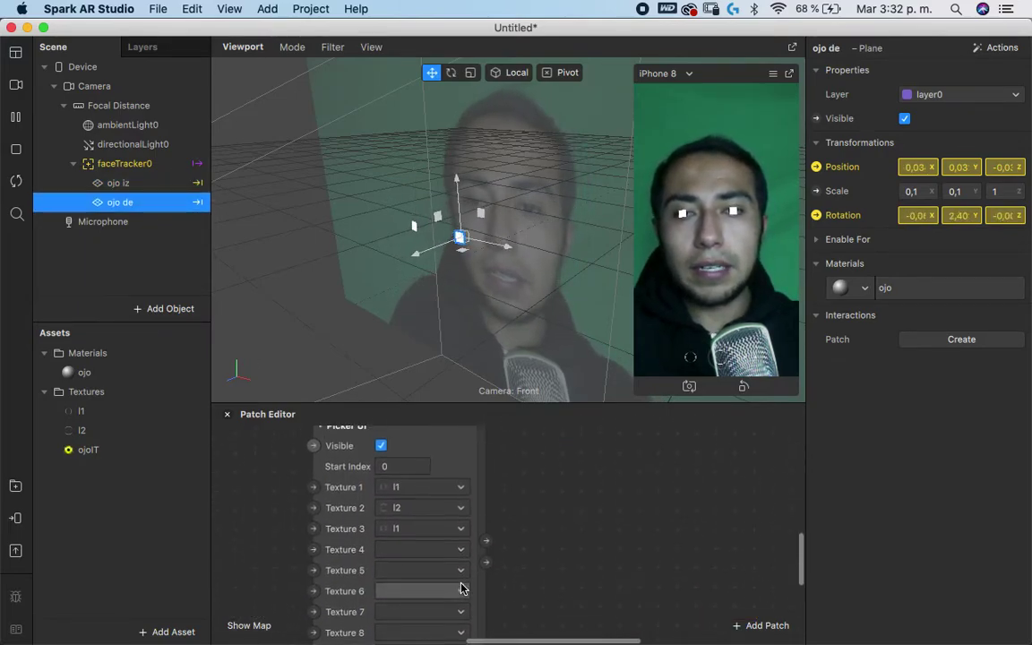
{"action": "left_click", "coordinate": [439, 546]}
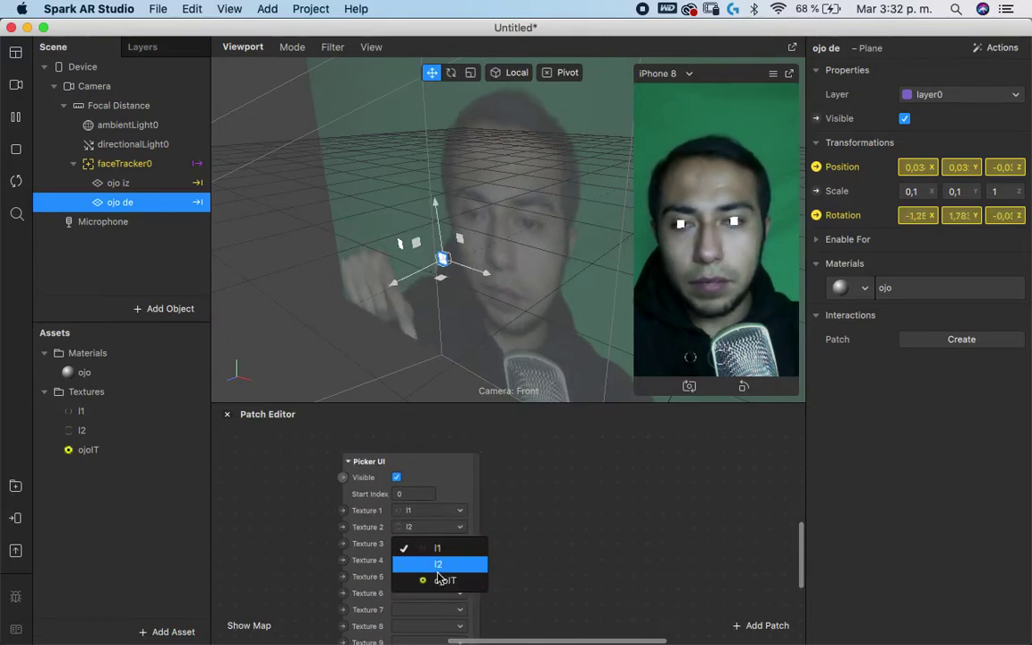
{"action": "left_click", "coordinate": [439, 582]}
{"action": "scroll", "coordinate": [460, 583], "scroll_direction": "up", "scroll_amount": 3}
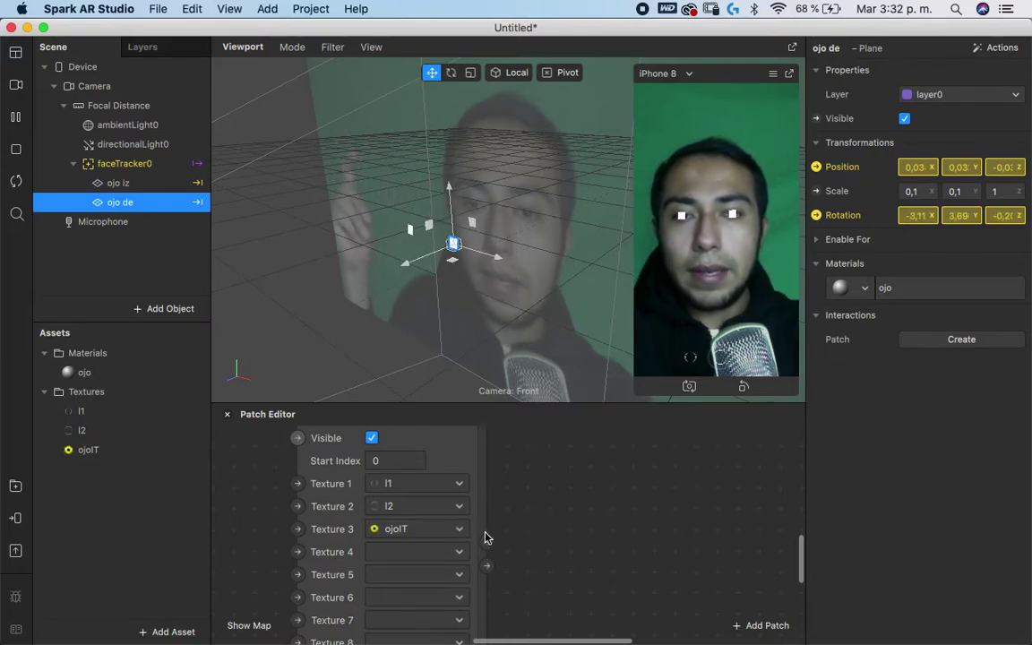
- Create a Diffuse Texture patch for the "ojo" material and connect the Picker UI's Selected Texture output to it
{"action": "left_click", "coordinate": [116, 372]}
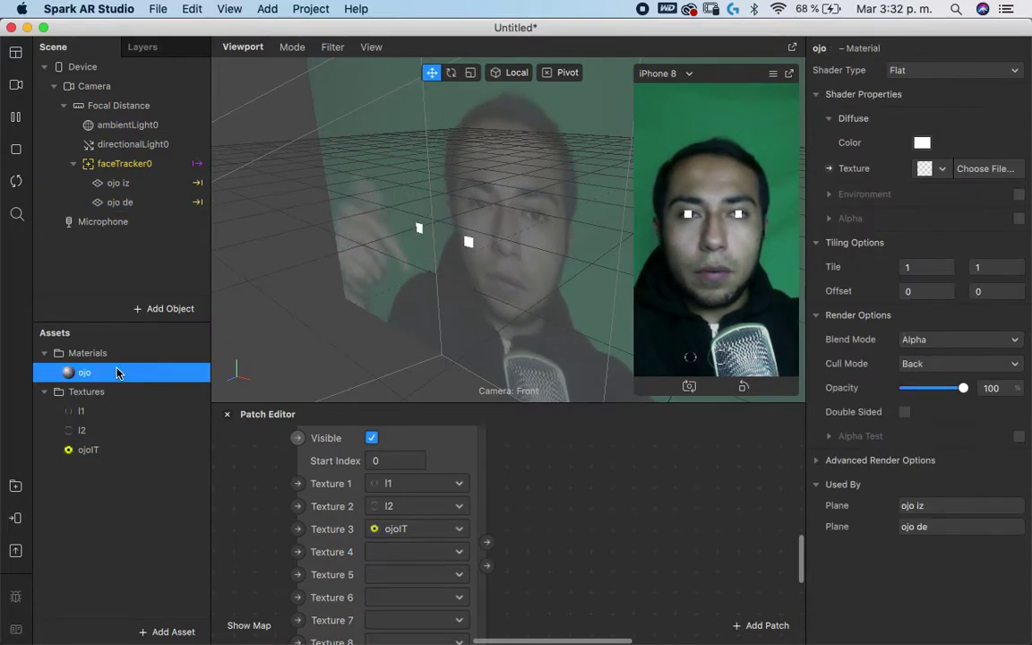
{"action": "left_click", "coordinate": [828, 168]}
{"action": "left_click_drag", "start_coordinate": [554, 544], "coordinate": [602, 543]}
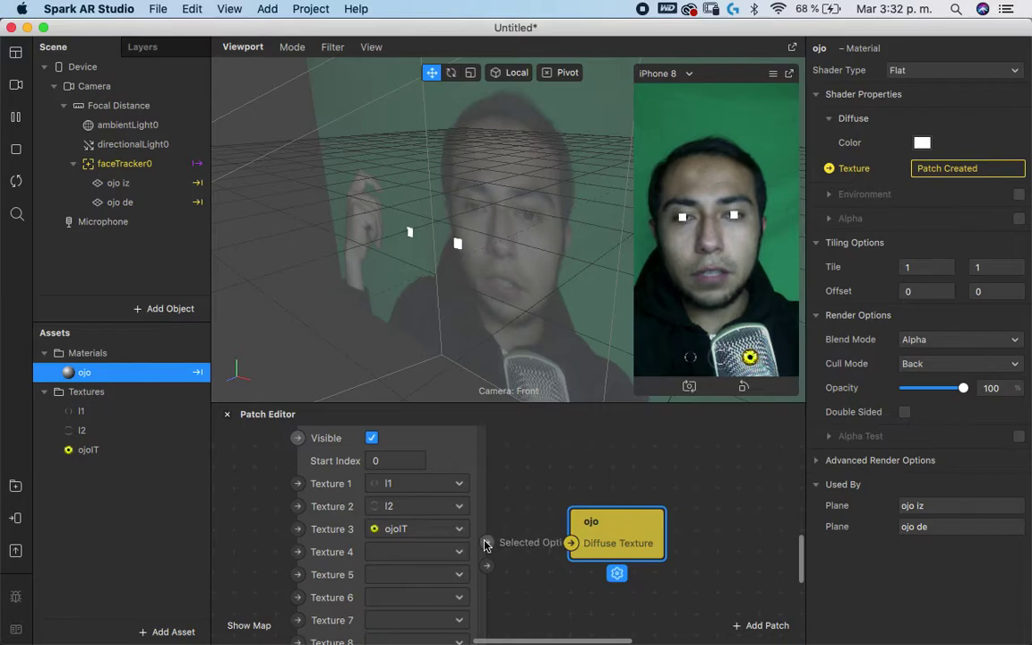
{"action": "left_click_drag", "start_coordinate": [678, 521], "coordinate": [714, 521]}
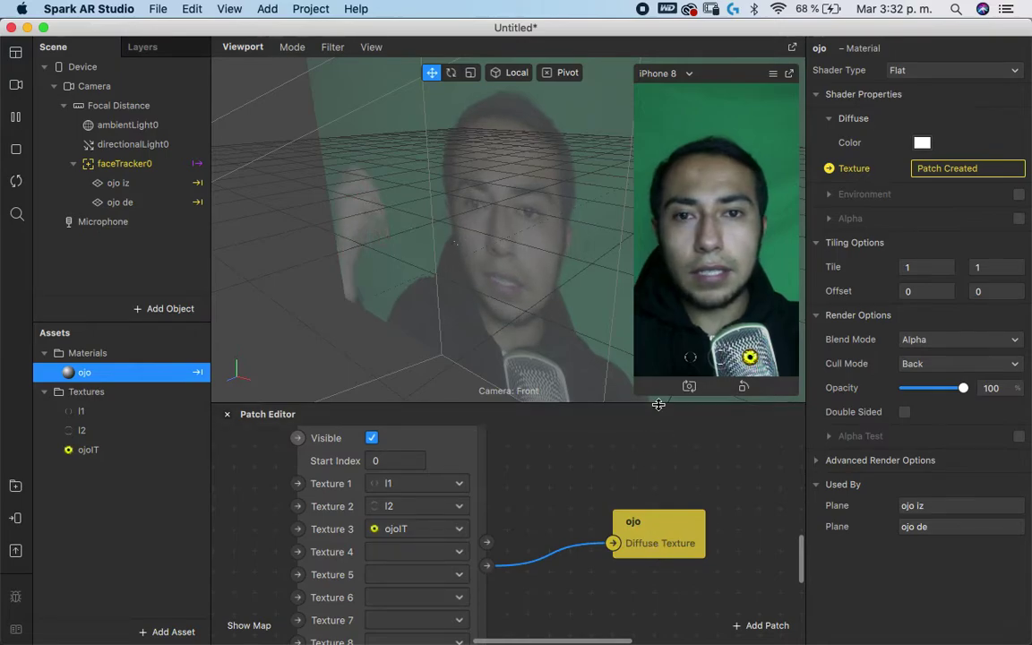
- Preview the eye textures through the picker in a detached, enlarged simulator window, and dock it again
{"action": "left_click", "coordinate": [789, 75]}
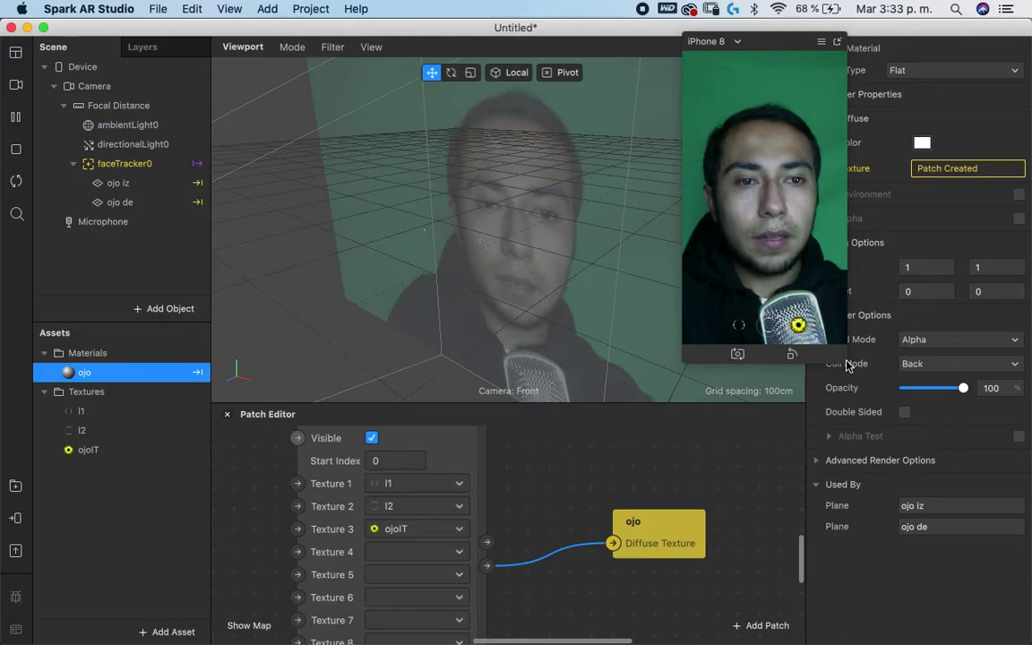
{"action": "left_click_drag", "start_coordinate": [846, 362], "coordinate": [1012, 641]}
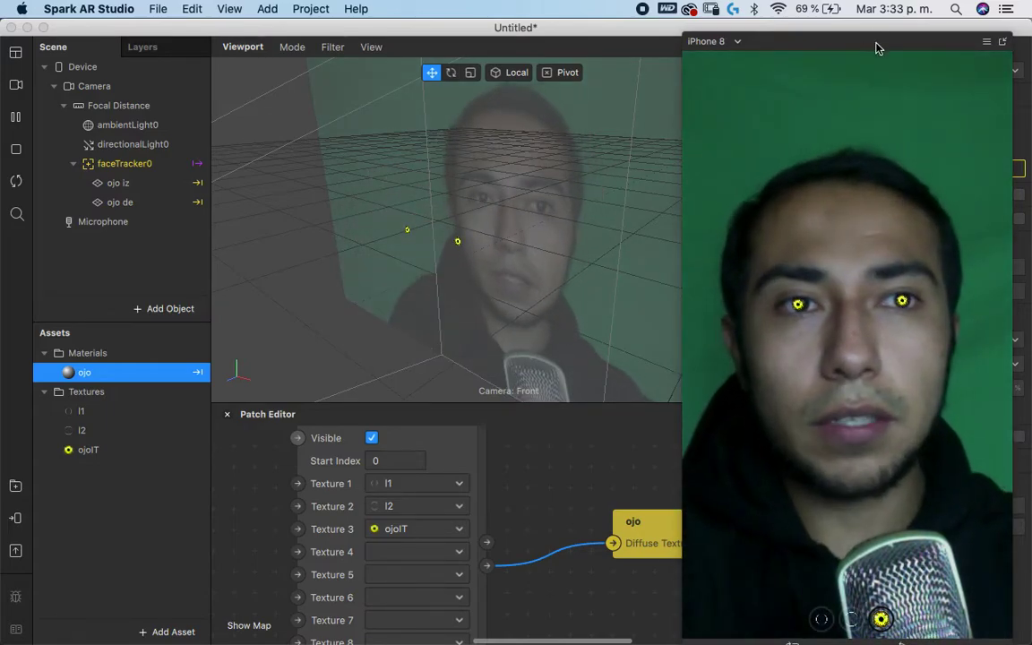
{"action": "left_click_drag", "start_coordinate": [839, 45], "coordinate": [684, 32]}
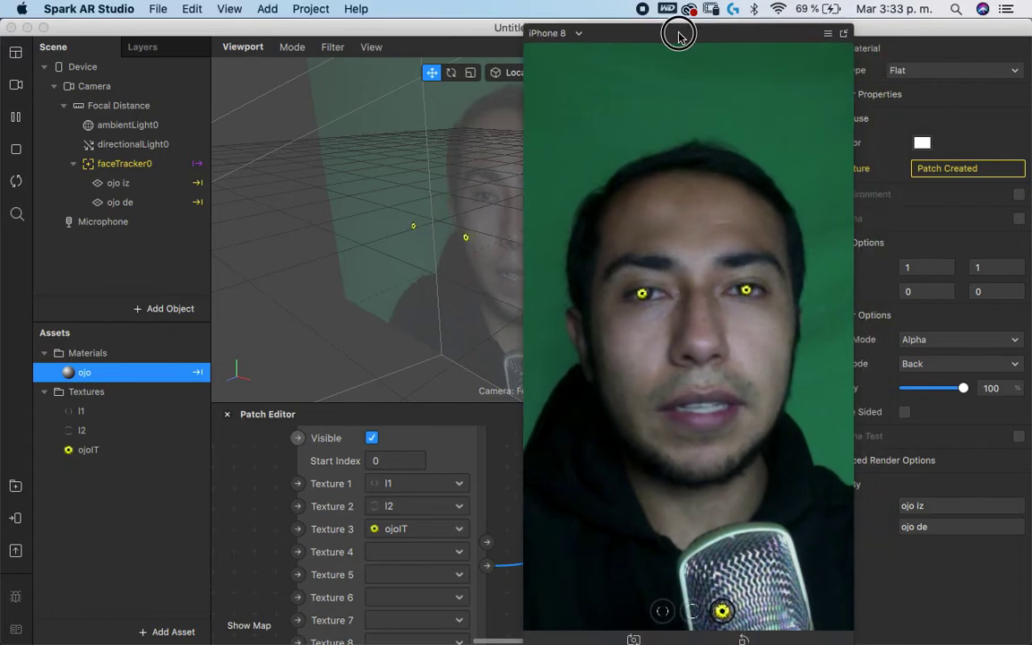
{"action": "left_click", "coordinate": [842, 36]}
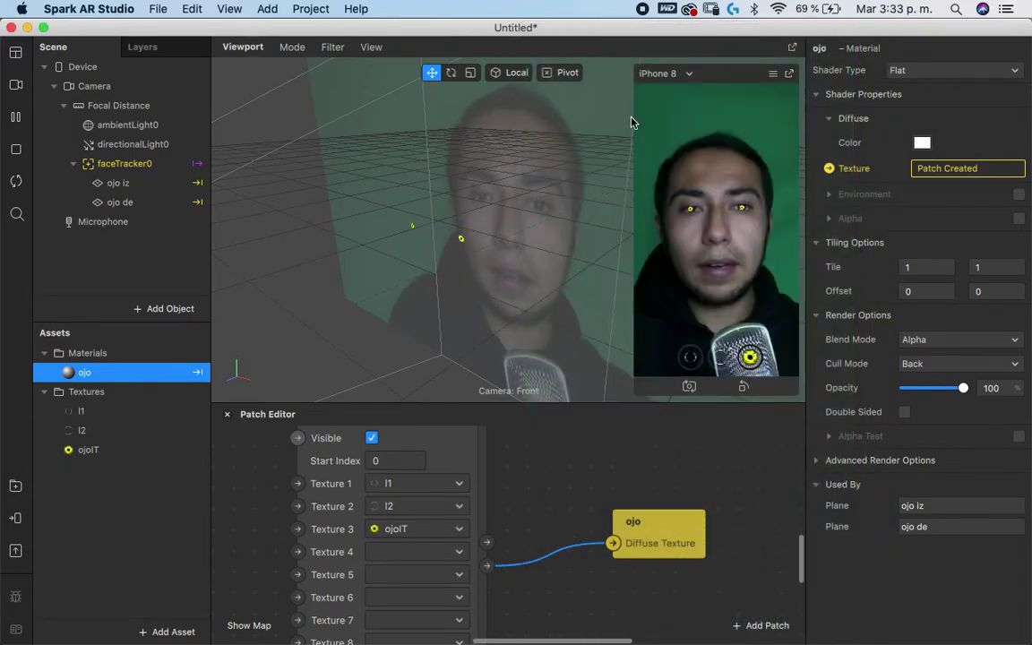
- Scale both planes, "ojo iz" and "ojo de", together to 0,2 in X and Y
{"action": "left_click", "coordinate": [121, 184]}
{"action": "left_click", "coordinate": [141, 202], "text": "shift"}
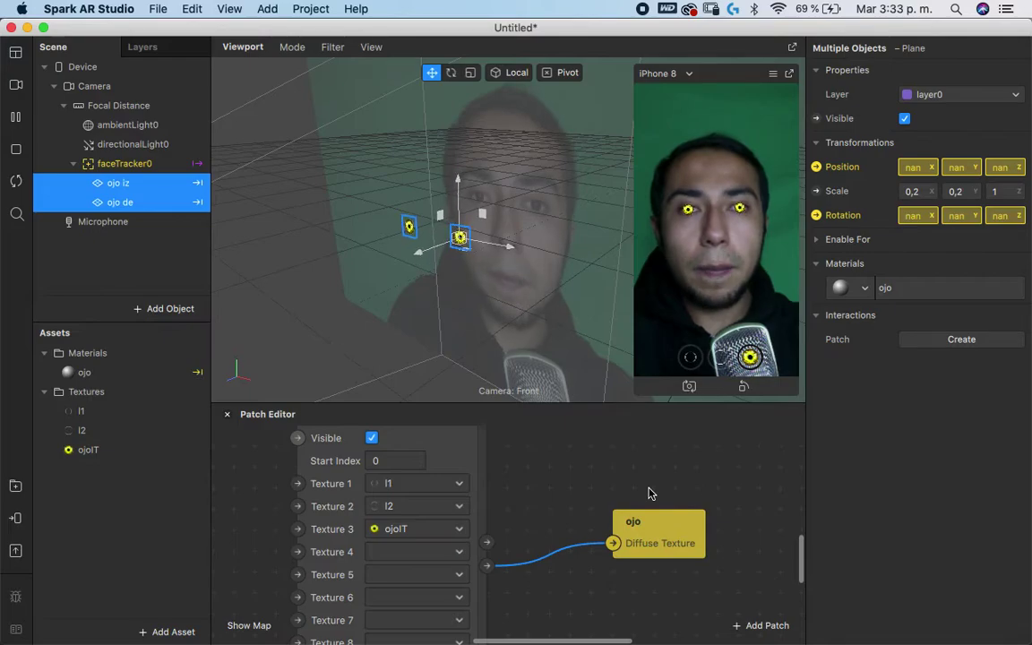
{"action": "scroll", "coordinate": [601, 507], "scroll_direction": "down", "scroll_amount": 5}
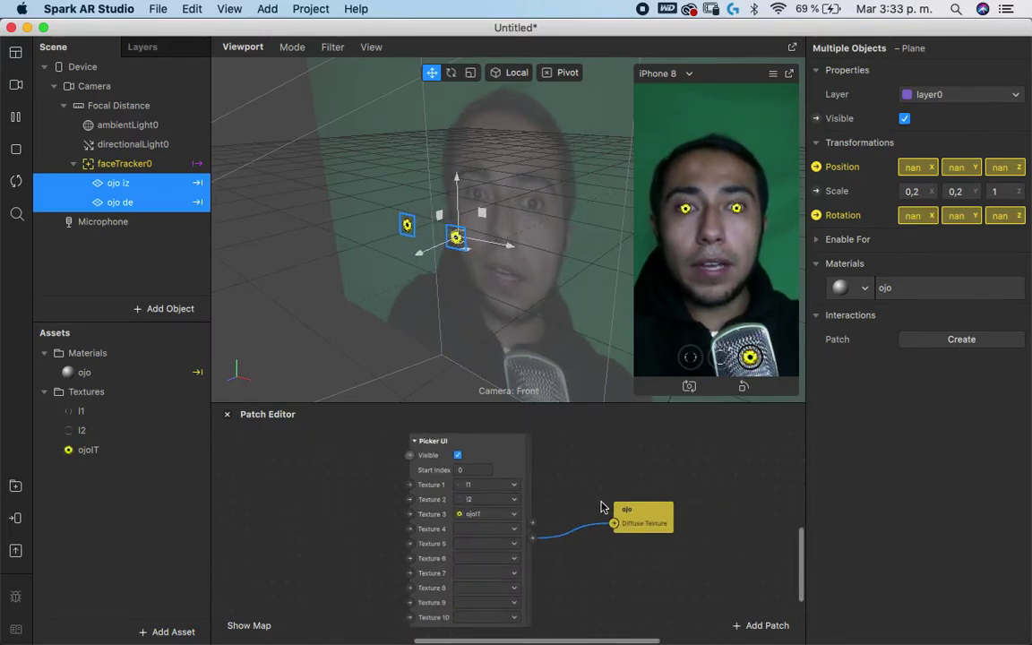
- Add a Face Mesh as a child of faceTracker0
{"action": "left_click", "coordinate": [125, 164]}
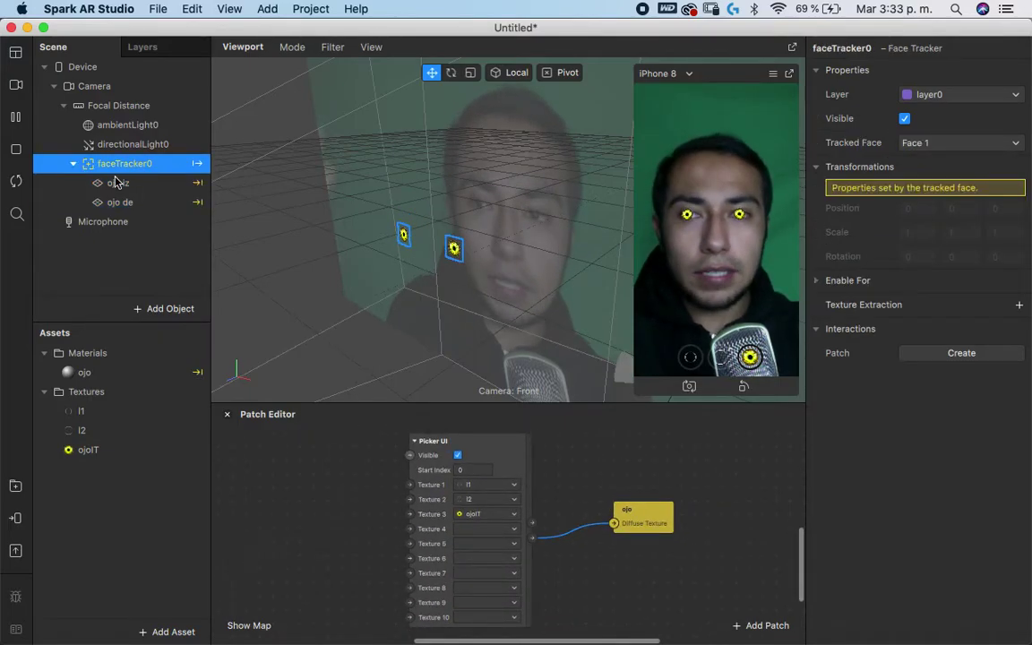
{"action": "right_click", "coordinate": [136, 167]}
{"action": "mouse_move", "coordinate": [179, 178]}
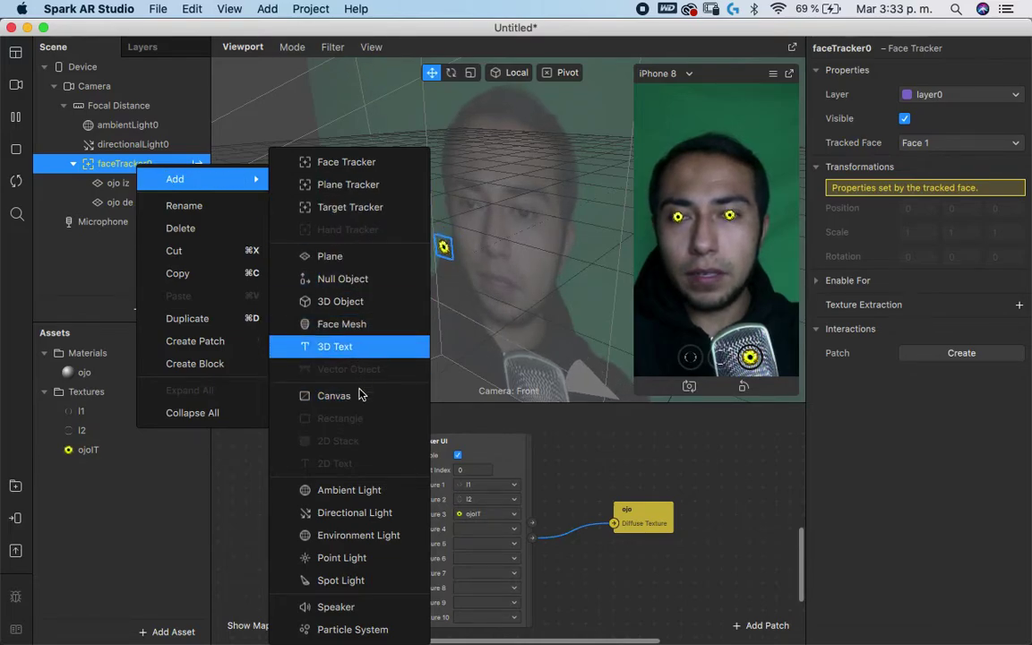
{"action": "left_click", "coordinate": [360, 324]}
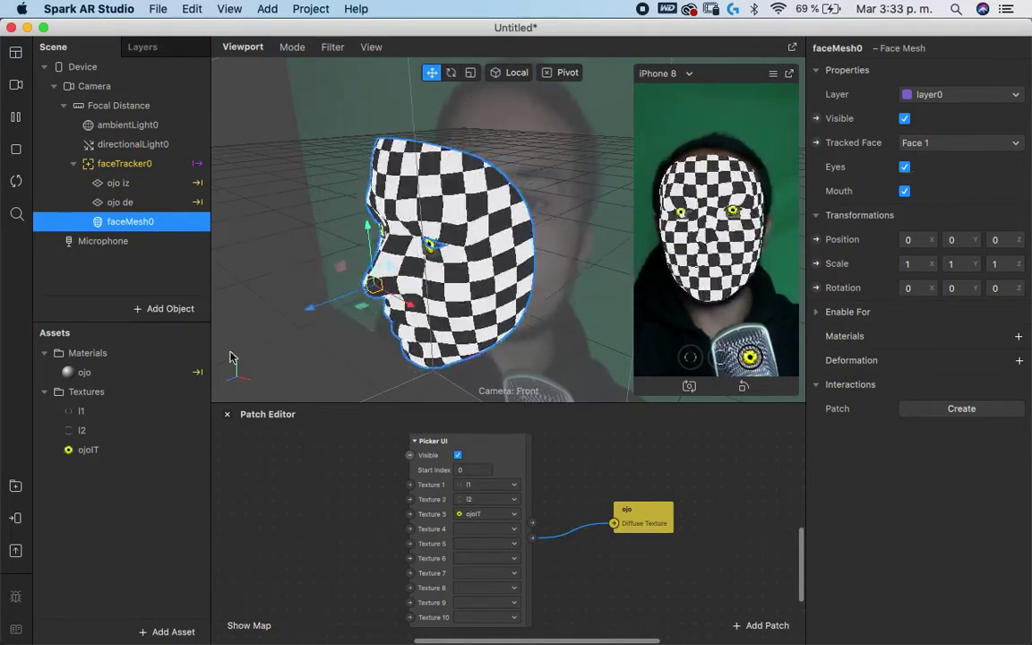
- Try the Alpha Test option on the "ojo" material, checking the effect in a detached, enlarged simulator before docking it again
{"action": "left_click", "coordinate": [116, 374]}
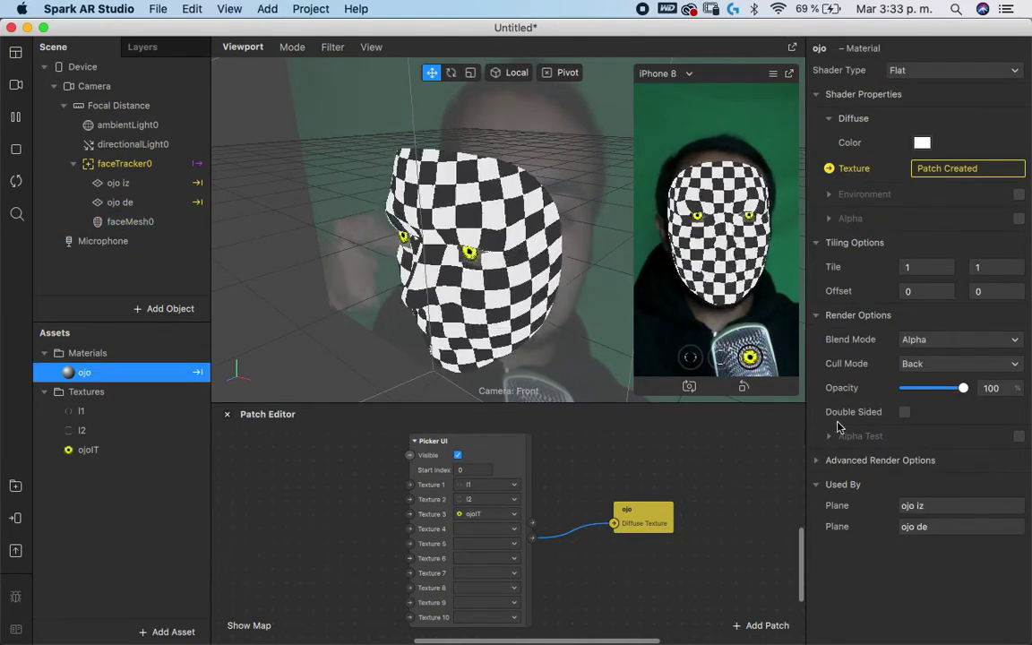
{"action": "left_click", "coordinate": [1018, 436]}
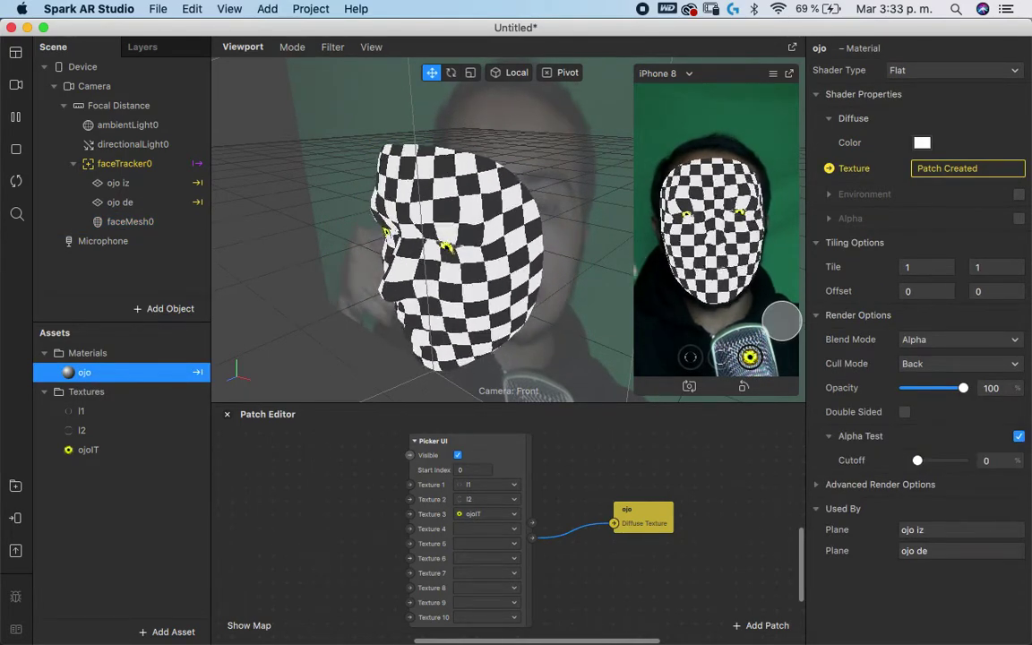
{"action": "left_click", "coordinate": [789, 73]}
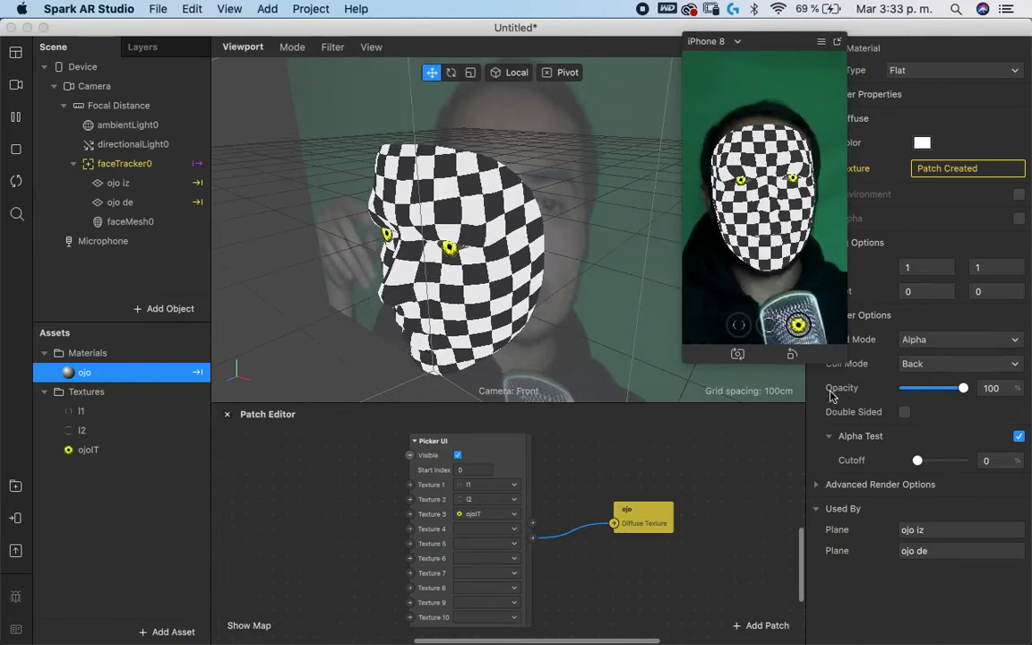
{"action": "double_click", "coordinate": [855, 41]}
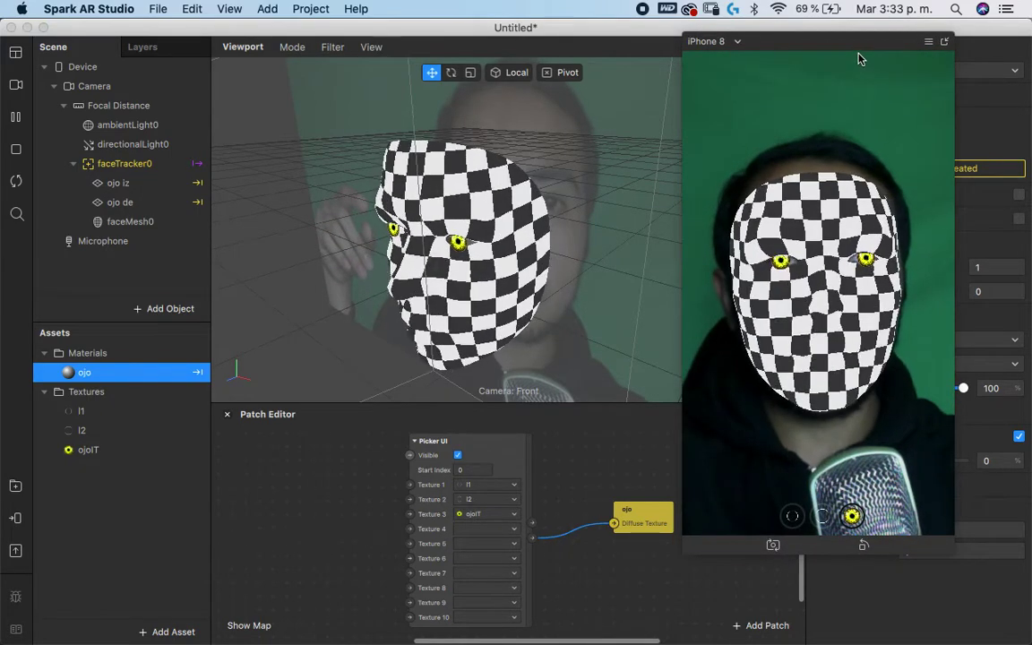
{"action": "left_click_drag", "start_coordinate": [855, 42], "coordinate": [741, 86]}
{"action": "left_click", "coordinate": [1019, 436]}
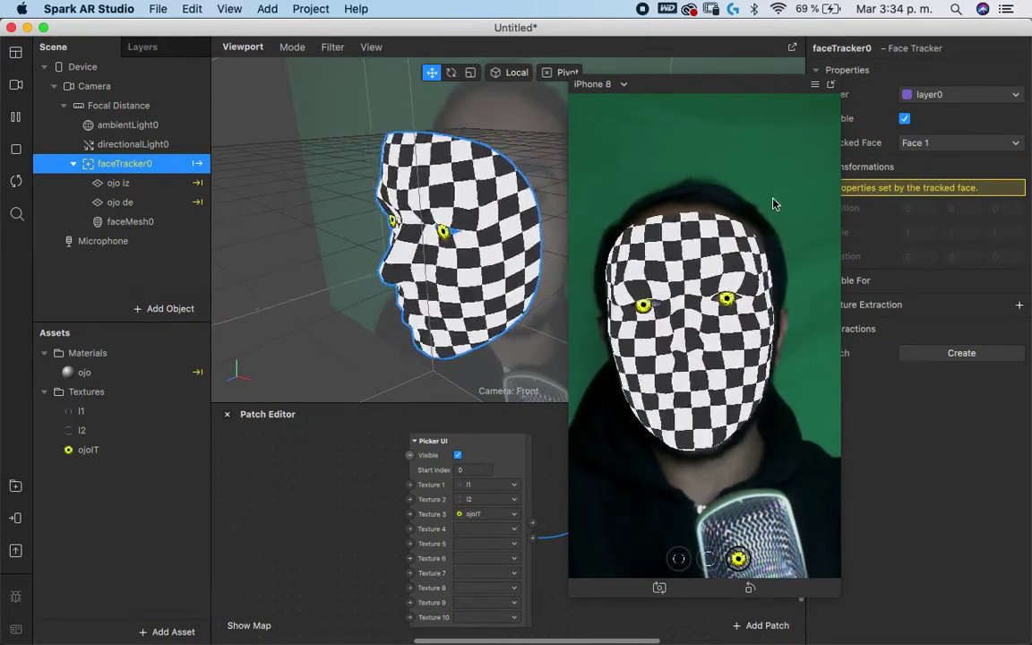
{"action": "left_click", "coordinate": [831, 88]}
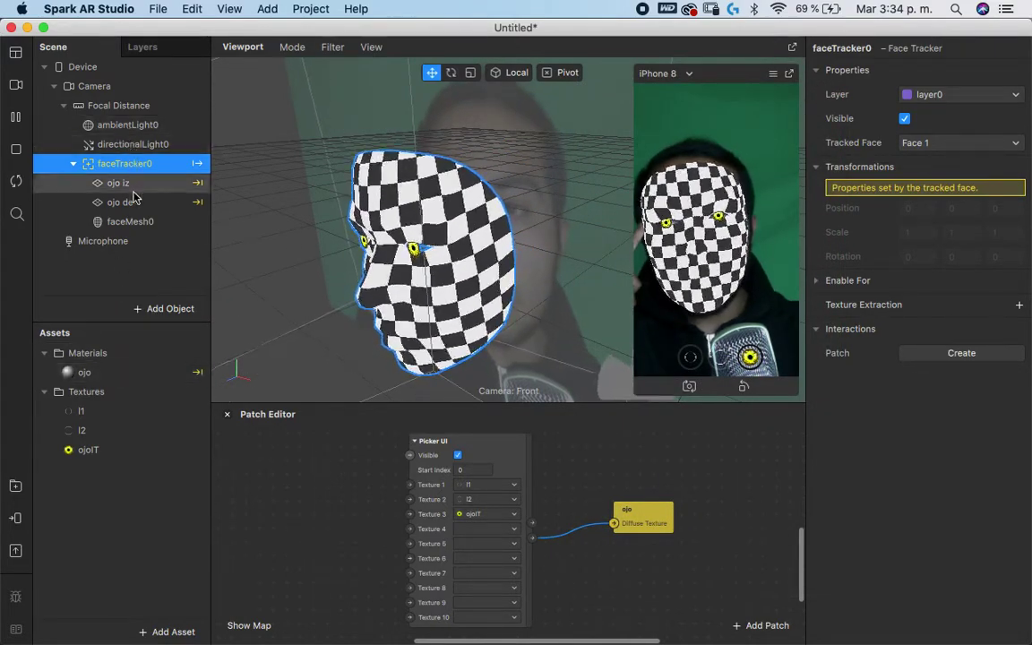
- Create a new material for faceMesh0 and rename it "rostro"
{"action": "left_click", "coordinate": [136, 221]}
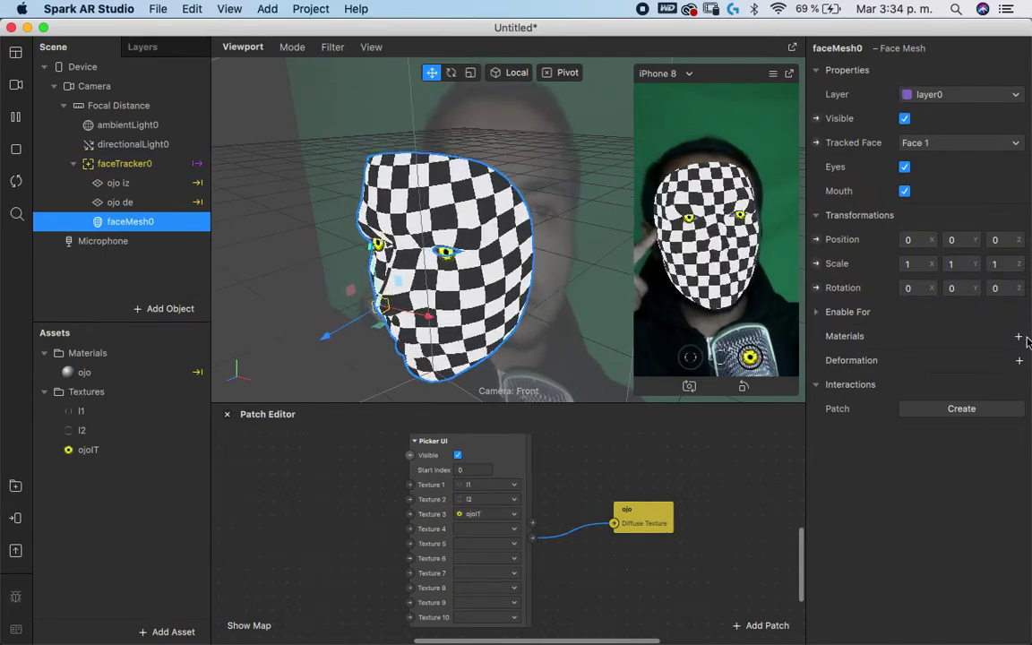
{"action": "left_click", "coordinate": [1017, 336]}
{"action": "left_click", "coordinate": [907, 387]}
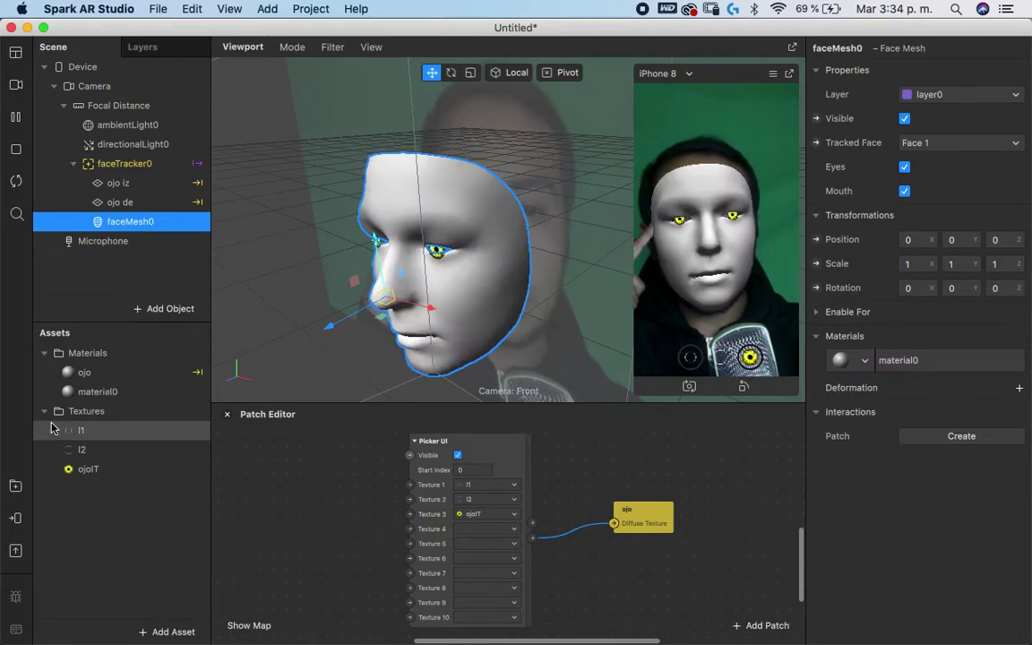
{"action": "left_click", "coordinate": [75, 399]}
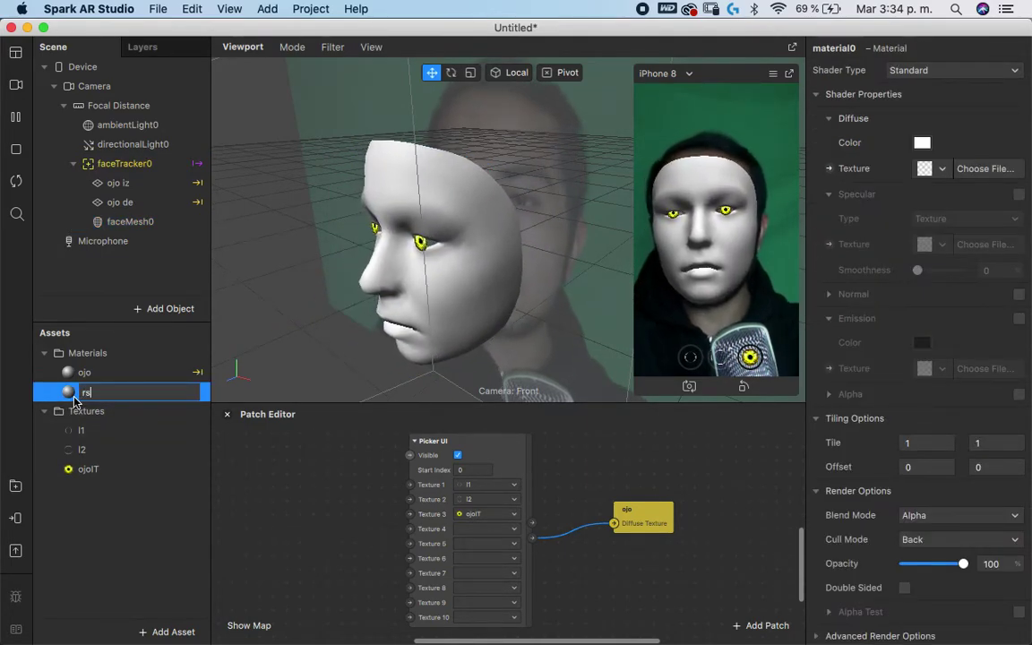
- Set the "rostro" material's shader type to Flat and its blend mode to Multiply
{"action": "left_click", "coordinate": [931, 70]}
{"action": "left_click", "coordinate": [924, 74]}
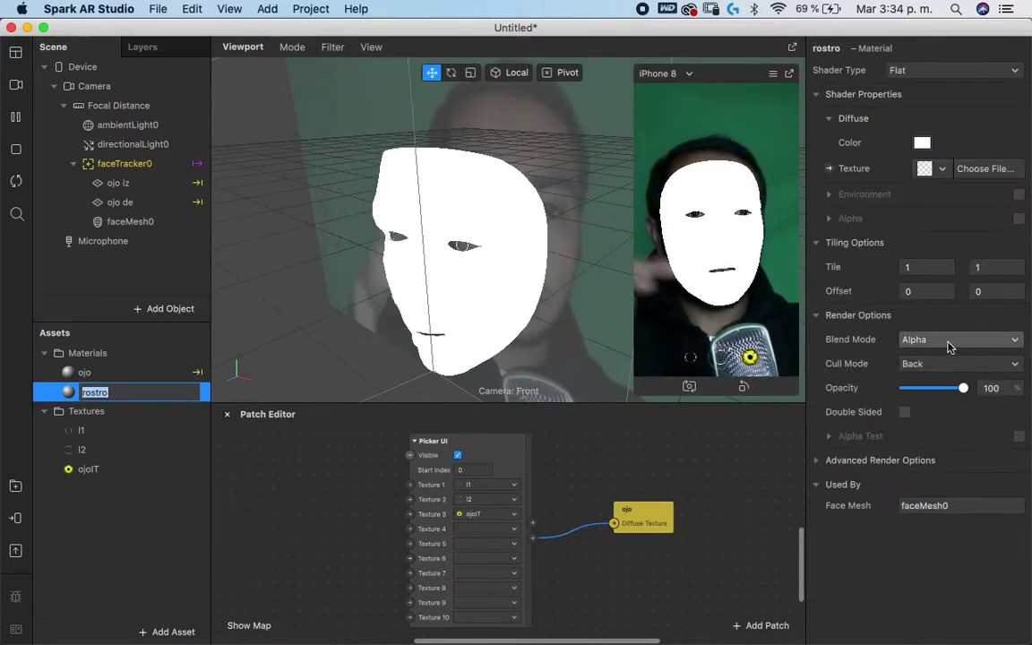
{"action": "left_click", "coordinate": [952, 340]}
{"action": "left_click", "coordinate": [942, 408]}
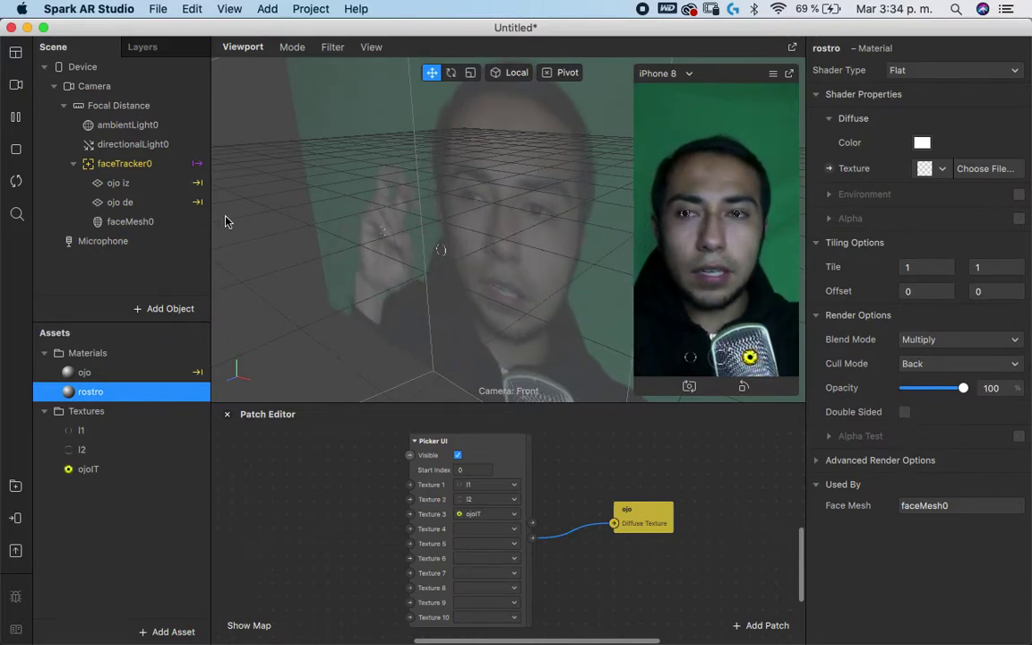
- Move faceMesh0 above the "ojo iz" and "ojo de" planes within faceTracker0
{"action": "left_click", "coordinate": [126, 226]}
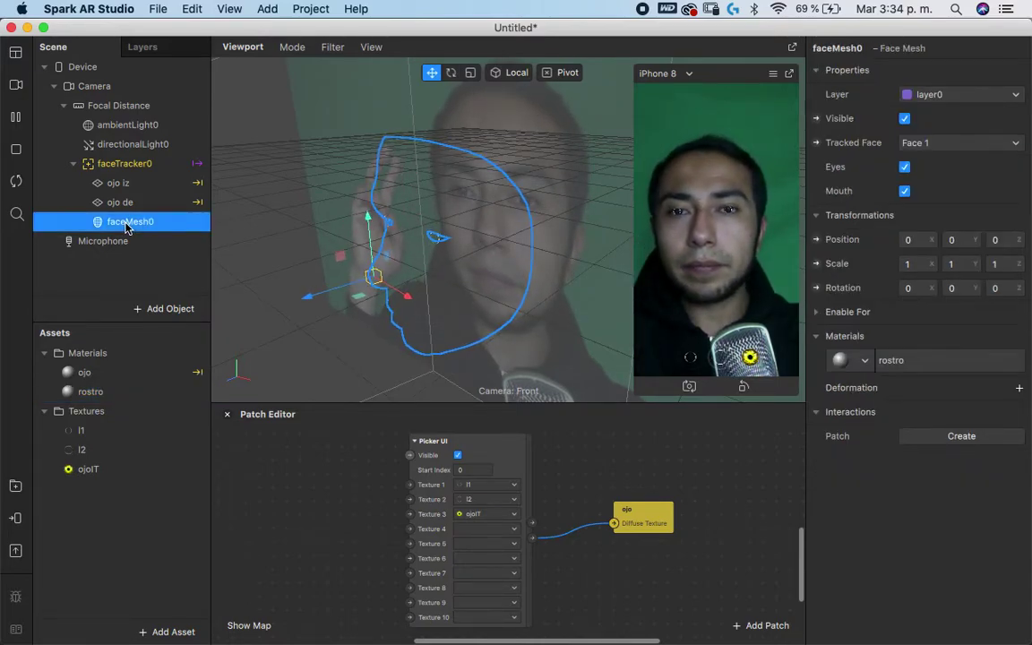
{"action": "left_click_drag", "start_coordinate": [127, 225], "coordinate": [124, 158]}
{"action": "left_click_drag", "start_coordinate": [208, 197], "coordinate": [206, 190]}
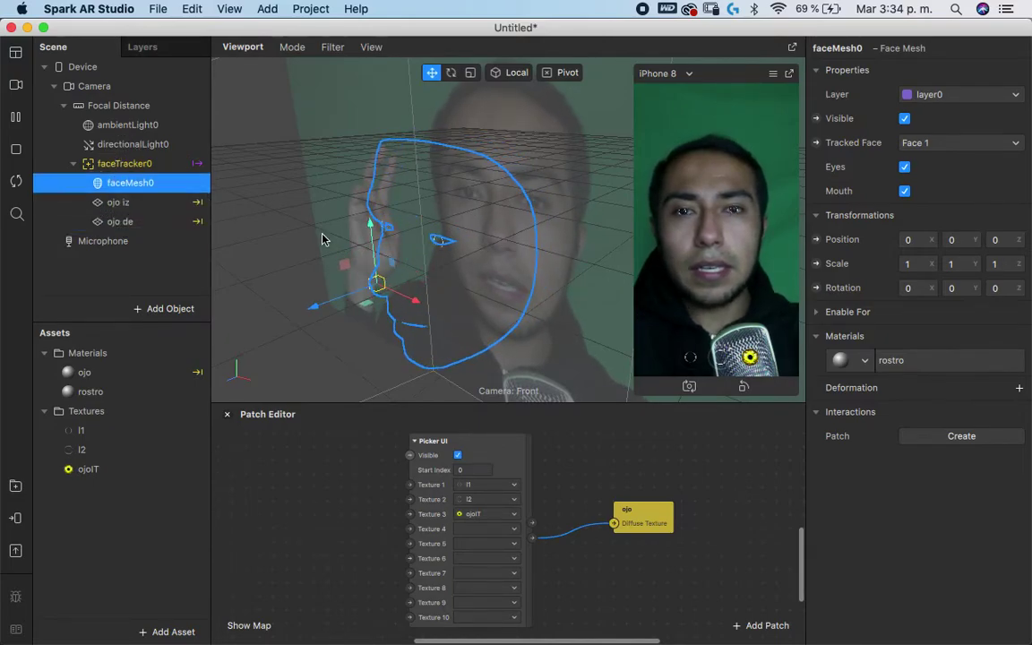
- Enable texture extraction on faceTracker0 to create a face texture asset
{"action": "scroll", "coordinate": [310, 262], "scroll_direction": "up", "scroll_amount": 5}
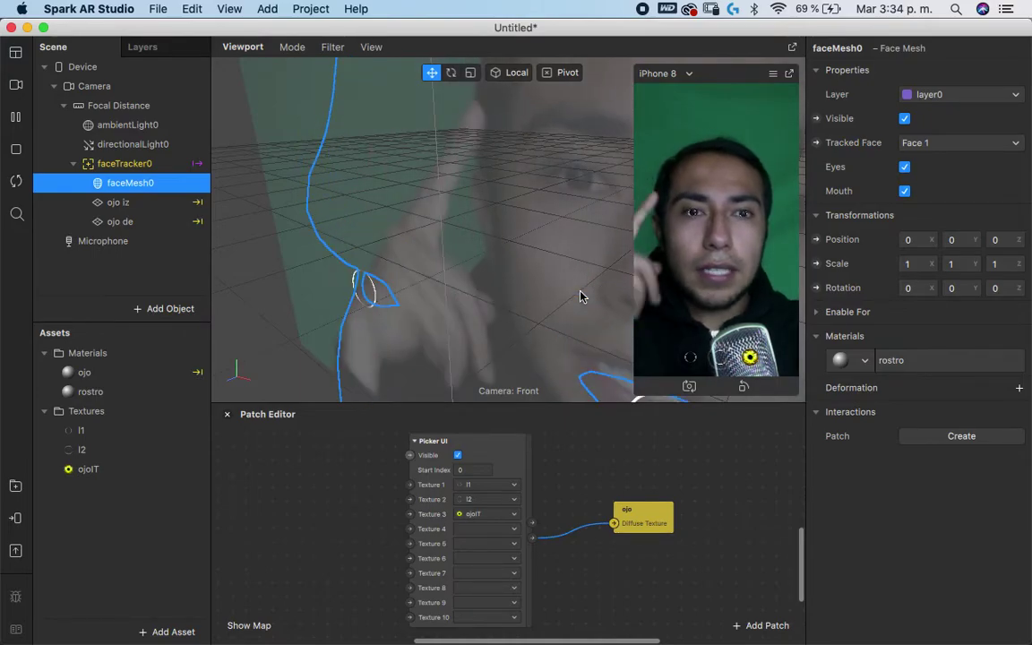
{"action": "left_click", "coordinate": [135, 164]}
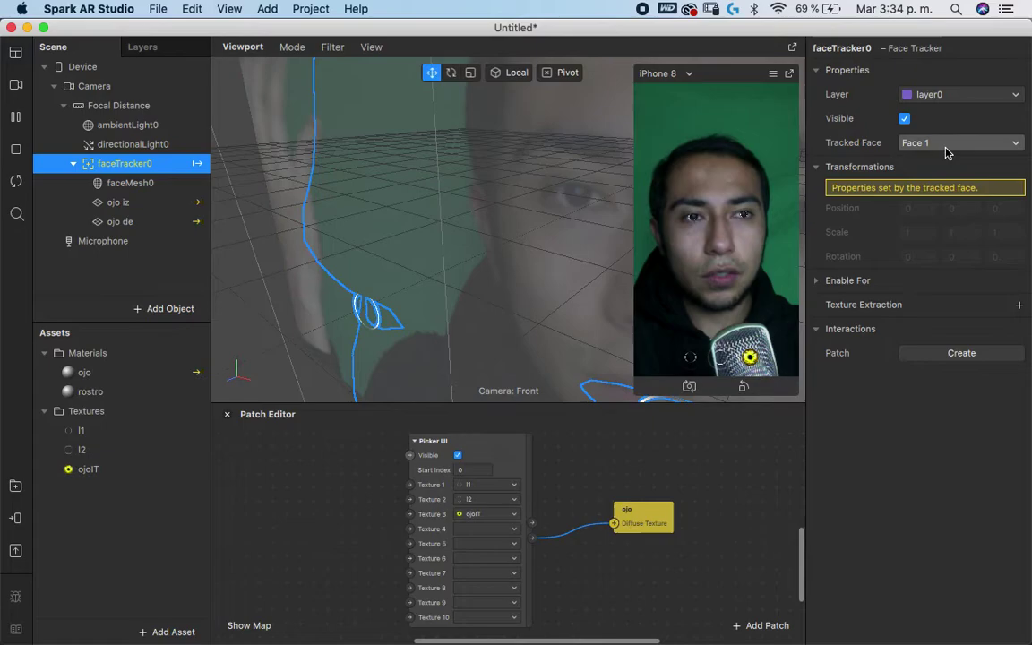
{"action": "left_click", "coordinate": [1018, 305]}
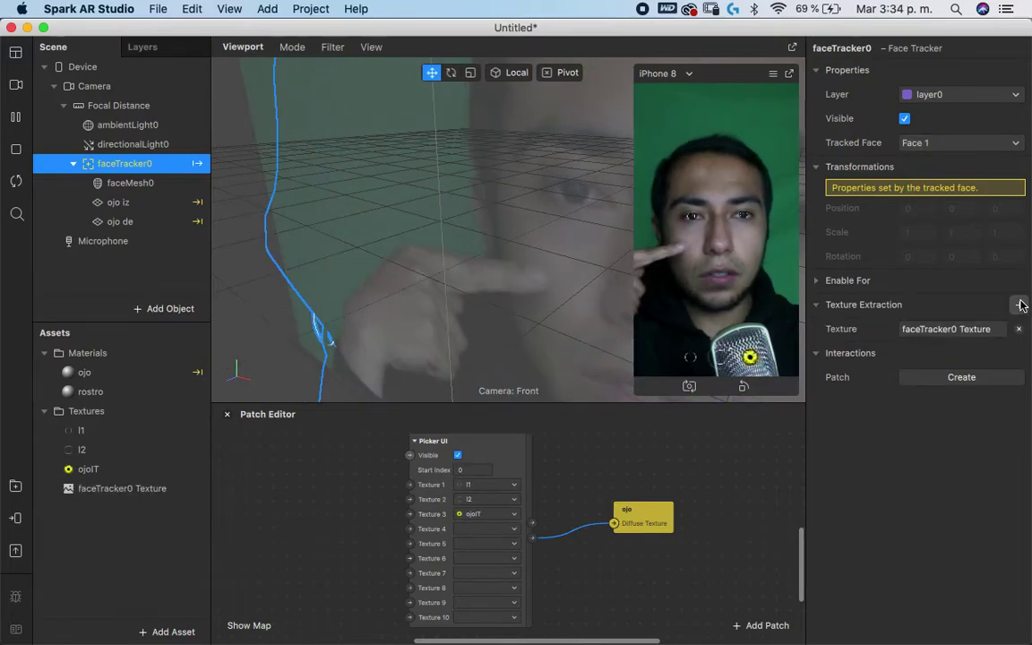
- Assign faceTracker0 Texture as the "rostro" material's diffuse texture and set its blend mode to Alpha
{"action": "left_click", "coordinate": [139, 392]}
{"action": "left_click", "coordinate": [937, 168]}
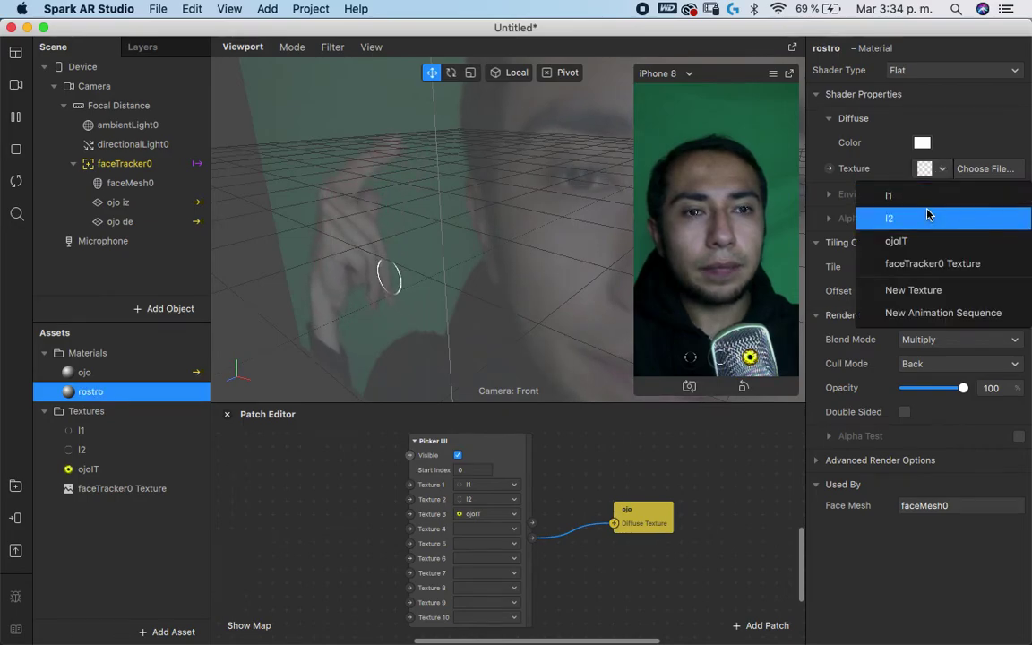
{"action": "left_click", "coordinate": [923, 263]}
{"action": "left_click", "coordinate": [949, 343]}
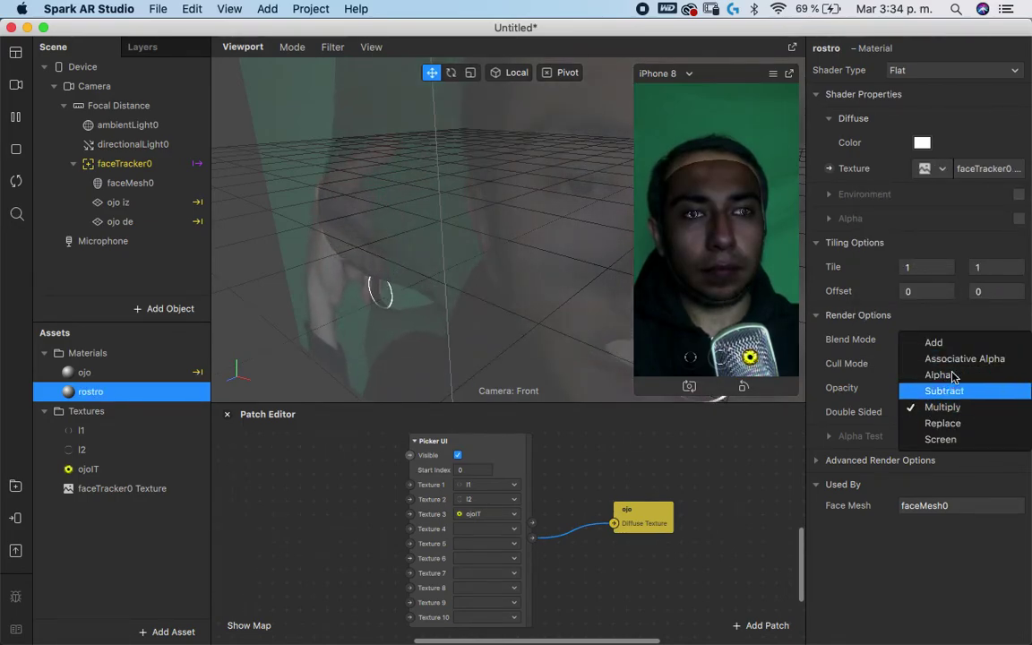
{"action": "left_click", "coordinate": [922, 373]}
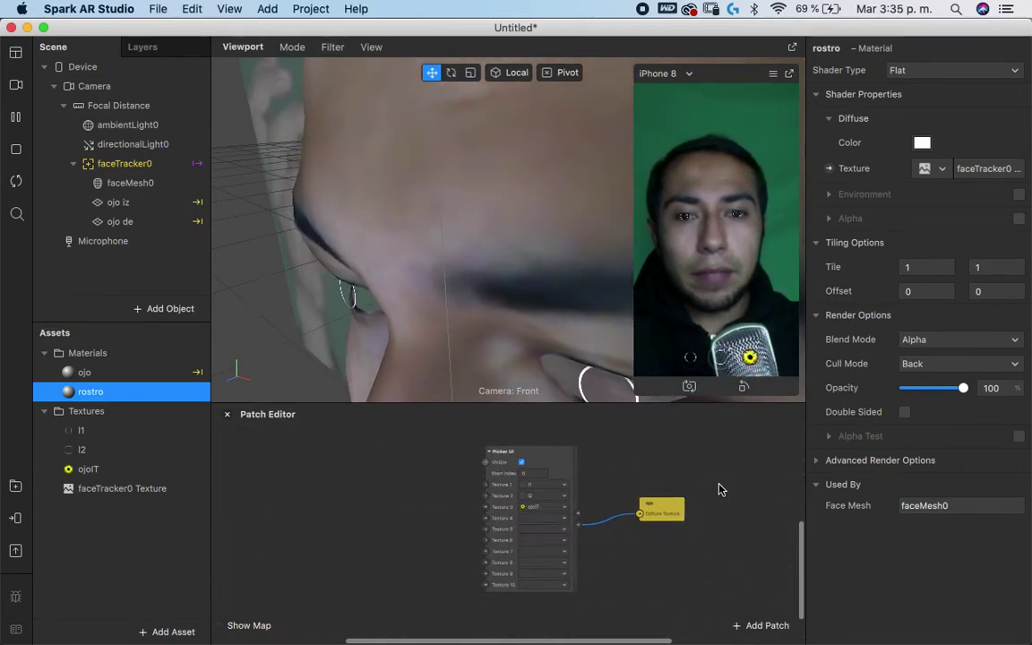
- Add a Left Eye Closed patch in the empty area below the face tracking patches
{"action": "scroll", "coordinate": [721, 488], "scroll_direction": "up", "scroll_amount": 5}
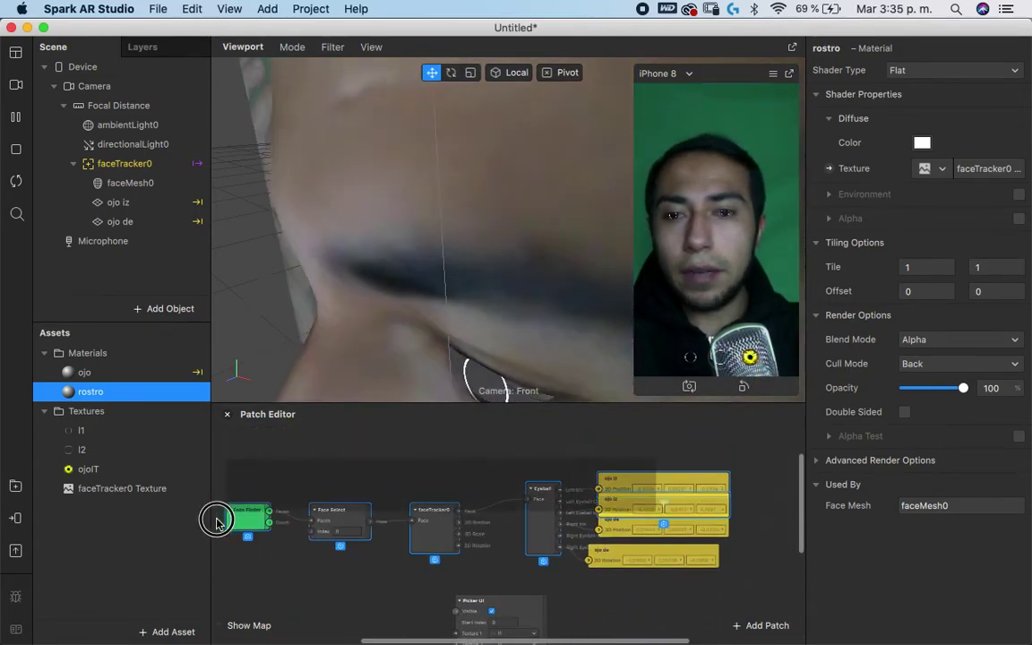
{"action": "scroll", "coordinate": [529, 475], "scroll_direction": "down", "scroll_amount": 3}
{"action": "scroll", "coordinate": [528, 557], "scroll_direction": "up", "scroll_amount": 5}
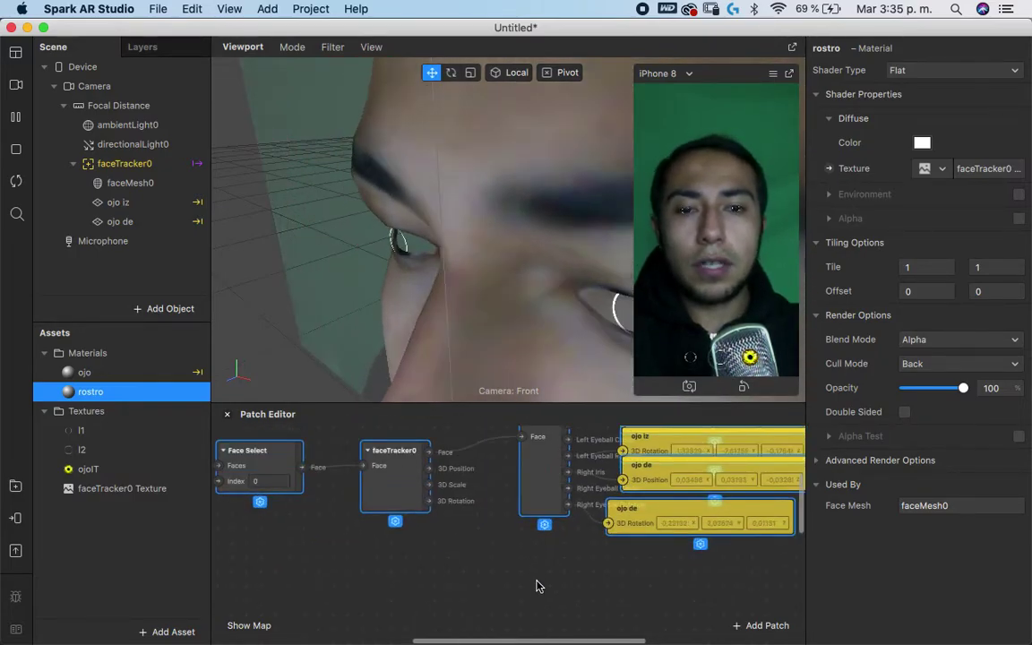
{"action": "right_click", "coordinate": [536, 585]}
{"action": "type", "text": "le"}
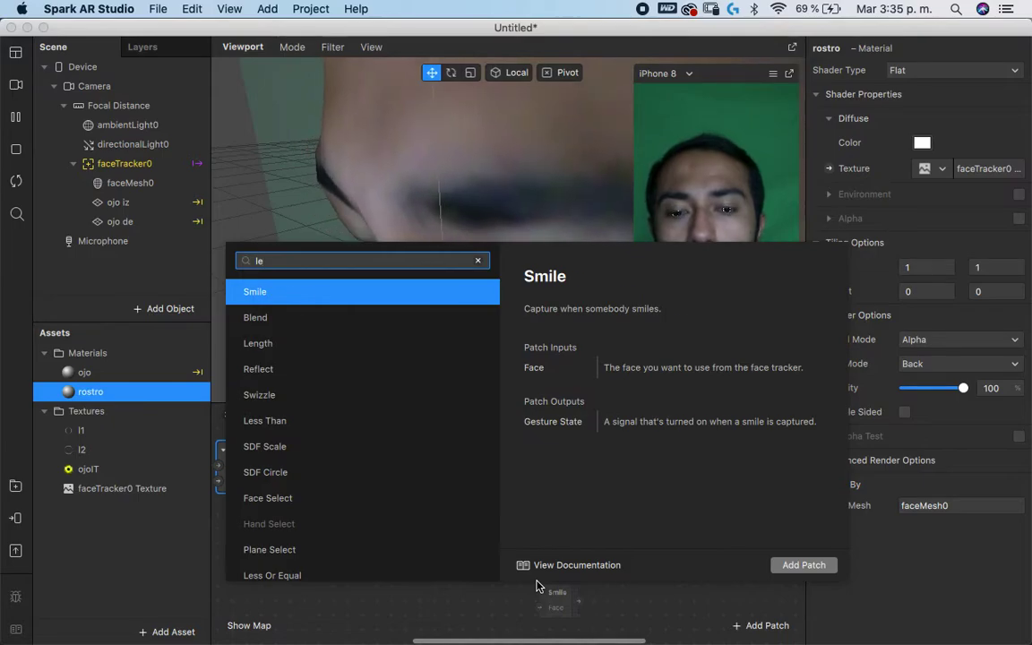
{"action": "type", "text": "f"}
{"action": "key", "text": "Return"}
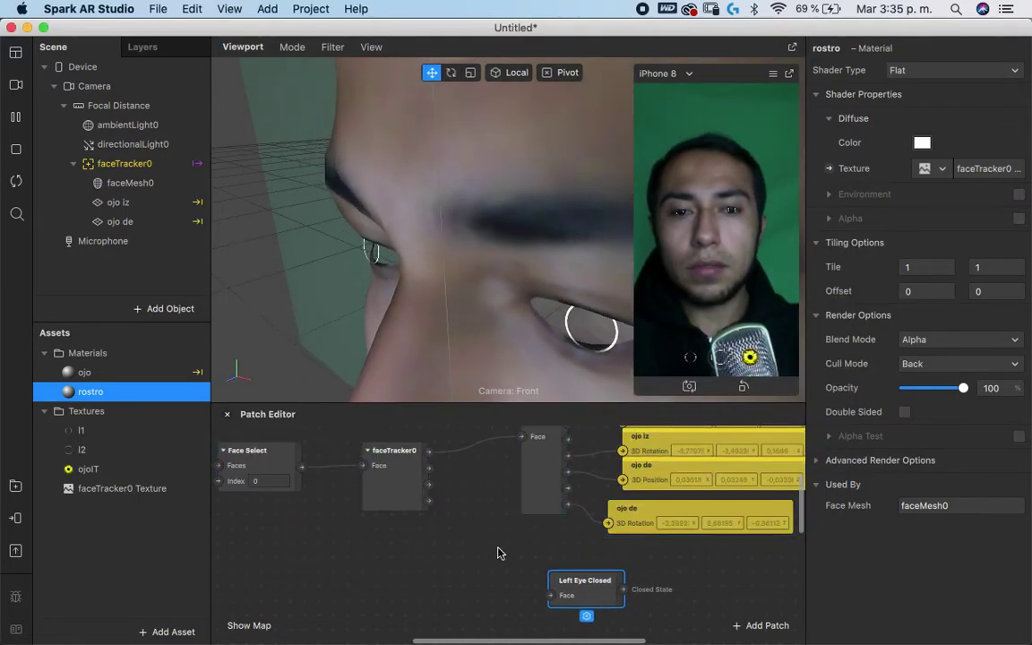
- Add a Right Eye Closed patch near the Left Eye Closed patch
{"action": "right_click", "coordinate": [505, 577]}
{"action": "type", "text": "ri"}
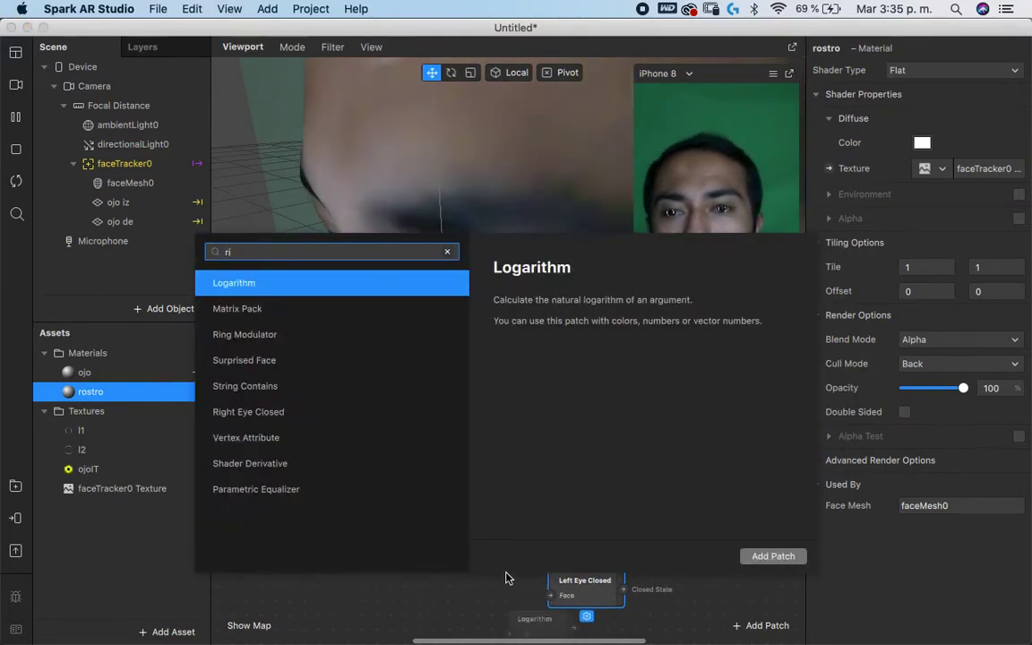
{"action": "type", "text": "g"}
{"action": "key", "text": "Return"}
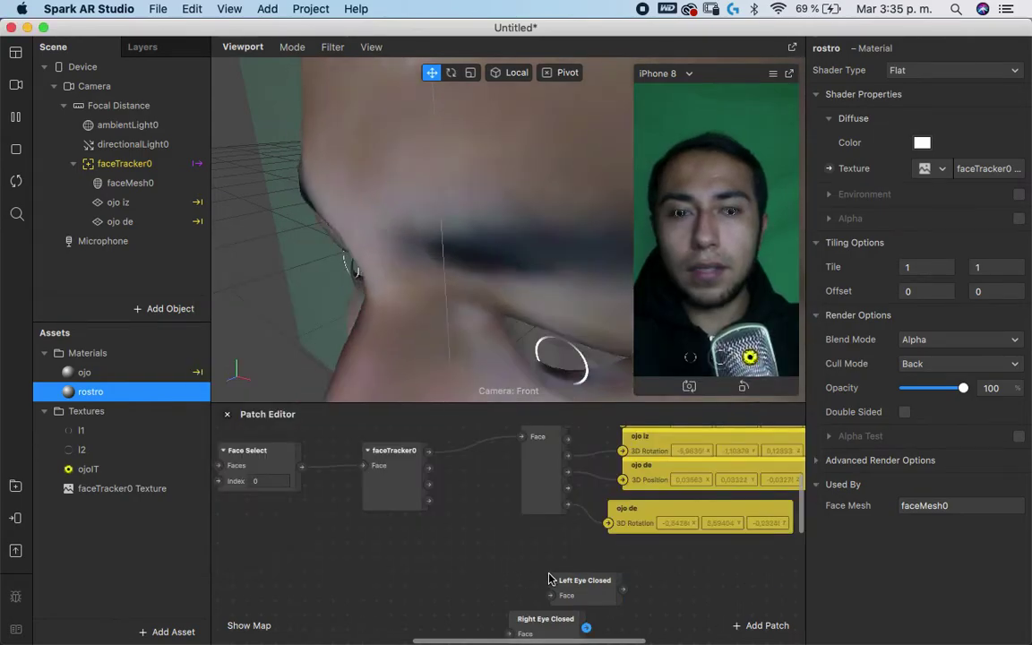
- Connect faceTracker0's Face output to the Left Eye Closed and Right Eye Closed patches, and stack the two patches vertically
{"action": "left_click_drag", "start_coordinate": [591, 584], "coordinate": [648, 570]}
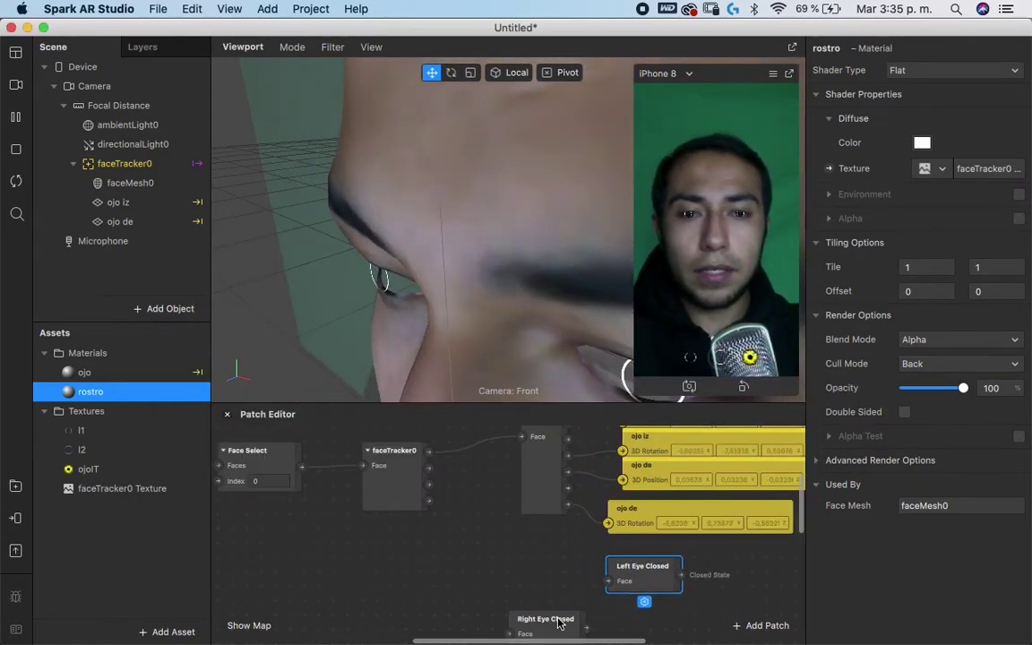
{"action": "left_click_drag", "start_coordinate": [560, 621], "coordinate": [545, 612]}
{"action": "left_click_drag", "start_coordinate": [613, 564], "coordinate": [505, 555]}
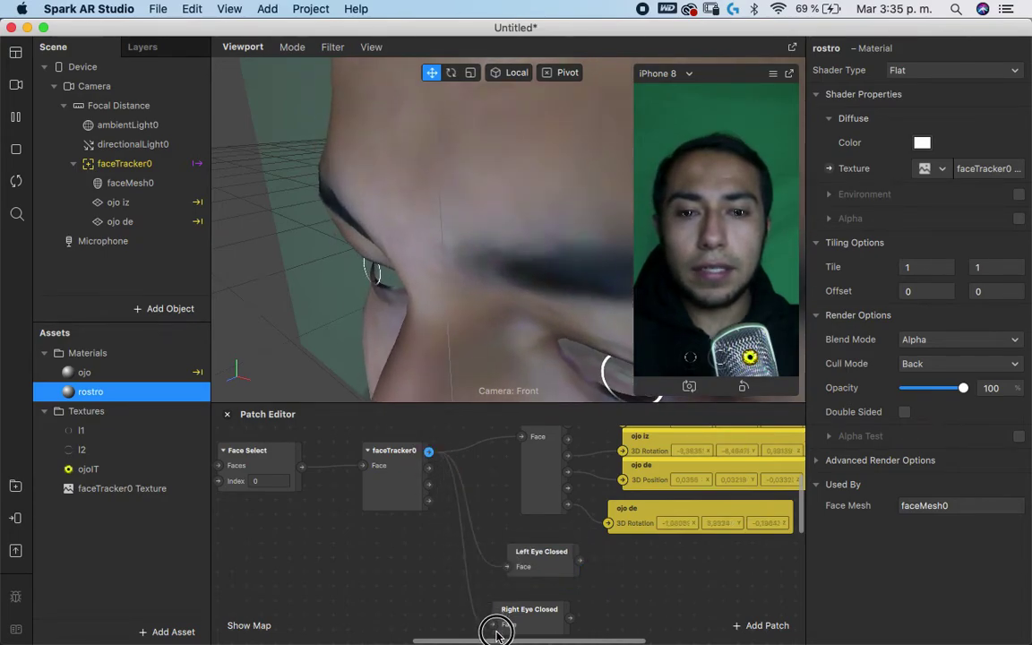
{"action": "scroll", "coordinate": [555, 609], "scroll_direction": "right", "scroll_amount": 3}
{"action": "scroll", "coordinate": [573, 605], "scroll_direction": "down", "scroll_amount": 2}
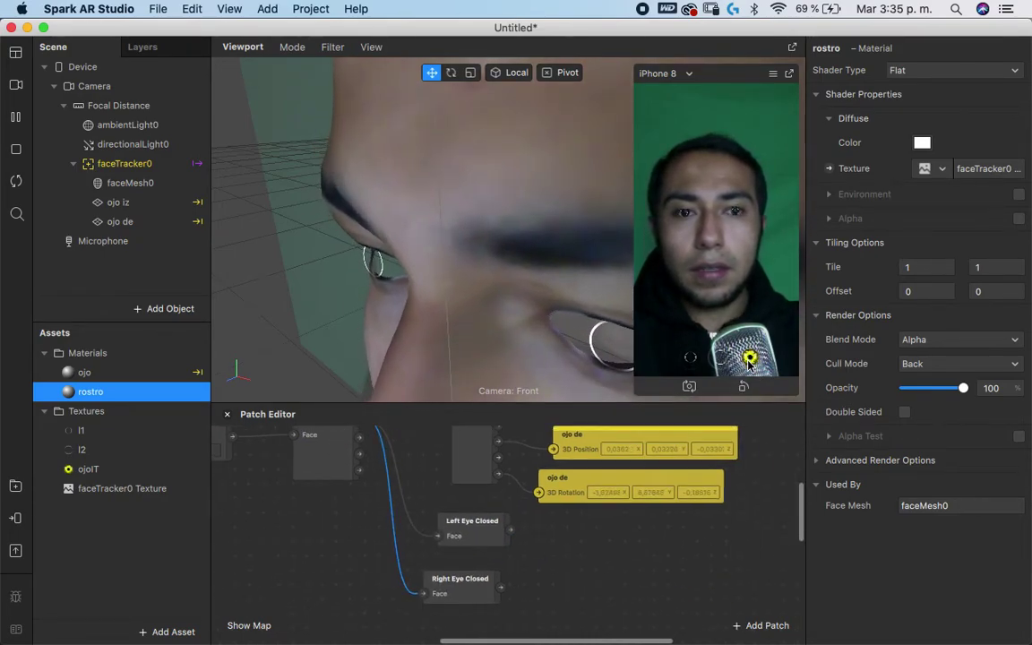
{"action": "left_click_drag", "start_coordinate": [467, 539], "coordinate": [465, 577]}
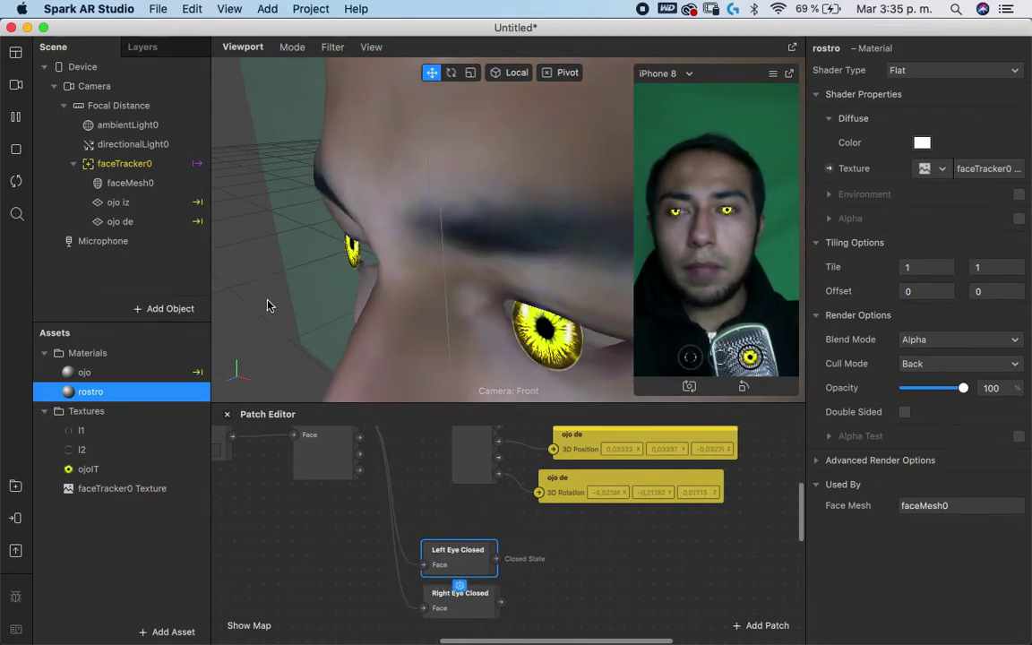
- Create Visible patches for "ojo iz" and "ojo de", place them beside their Eye Closed patches, and connect Right Eye Closed to "ojo de"
{"action": "left_click", "coordinate": [117, 202]}
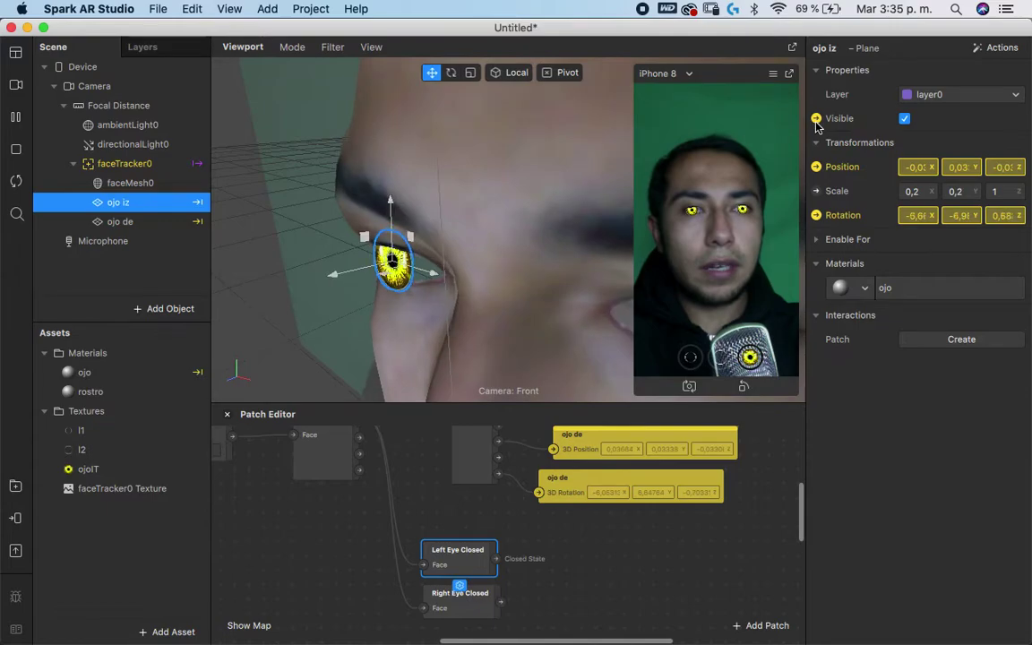
{"action": "key", "text": "shift+Down"}
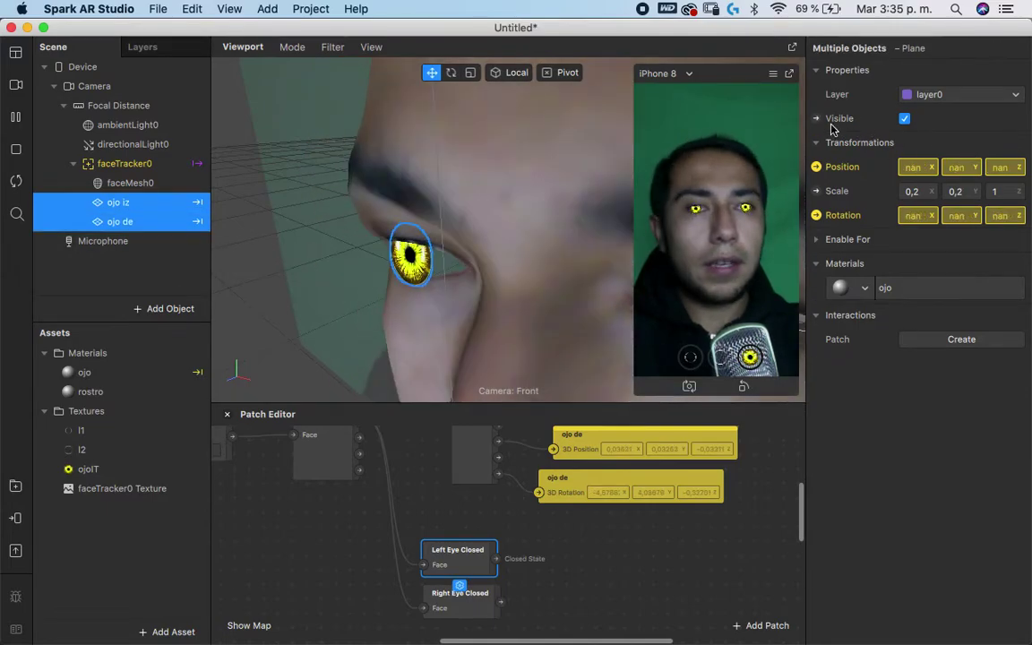
{"action": "left_click", "coordinate": [816, 119]}
{"action": "left_click_drag", "start_coordinate": [542, 562], "coordinate": [568, 601]}
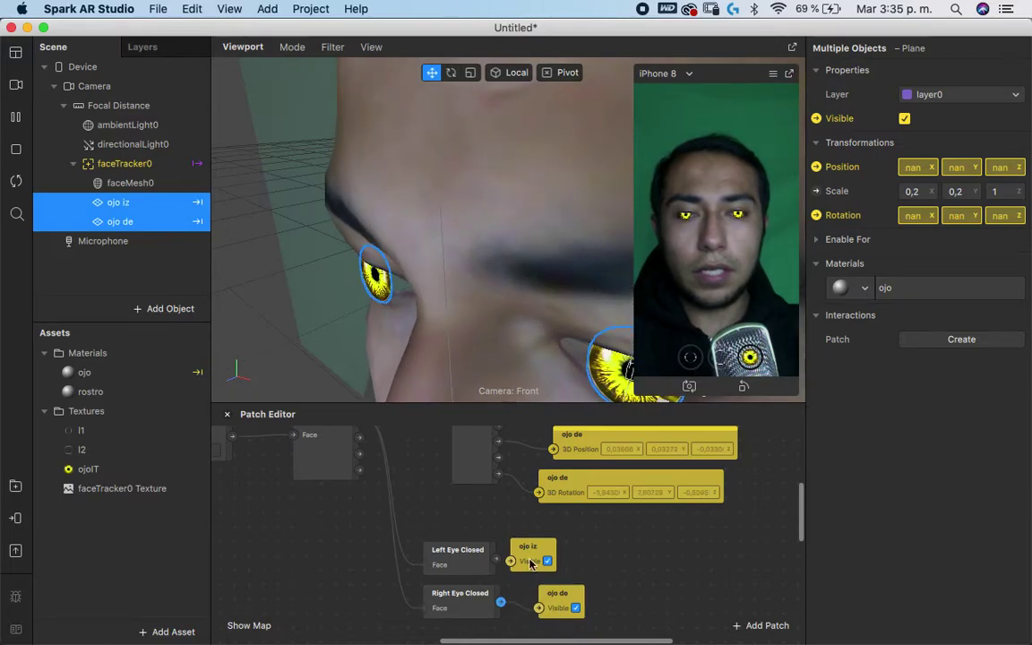
- Connect Left Eye Closed to the "ojo iz" Visible patch and move both Visible patches away from the Eye Closed patches to leave a gap
{"action": "left_click_drag", "start_coordinate": [560, 537], "coordinate": [587, 527]}
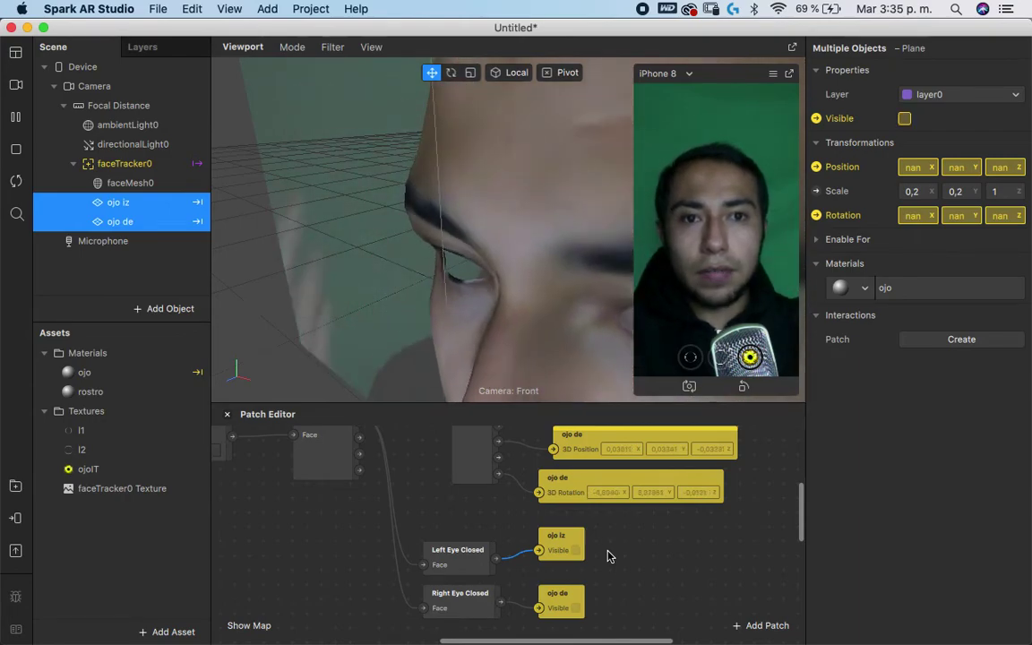
{"action": "left_click_drag", "start_coordinate": [557, 598], "coordinate": [571, 600]}
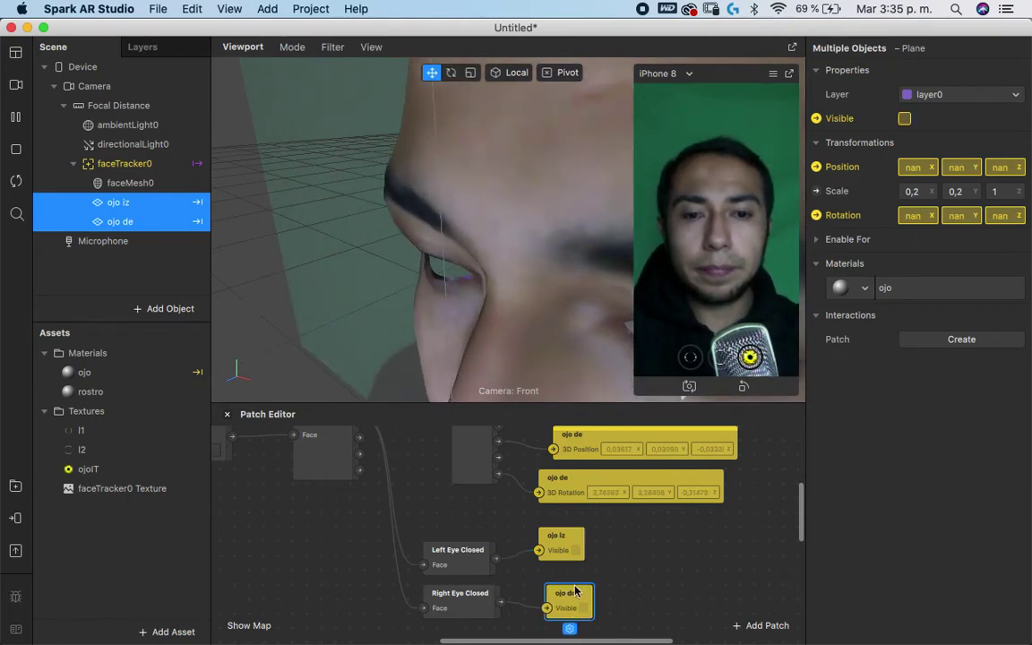
{"action": "left_click_drag", "start_coordinate": [561, 543], "coordinate": [611, 546]}
{"action": "left_click_drag", "start_coordinate": [576, 609], "coordinate": [552, 570]}
- Add a Not patch between Left Eye Closed and "ojo iz" and wire the eye-closed signal through it to Visible
{"action": "right_click", "coordinate": [552, 584]}
{"action": "type", "text": "not"}
{"action": "key", "text": "Return"}
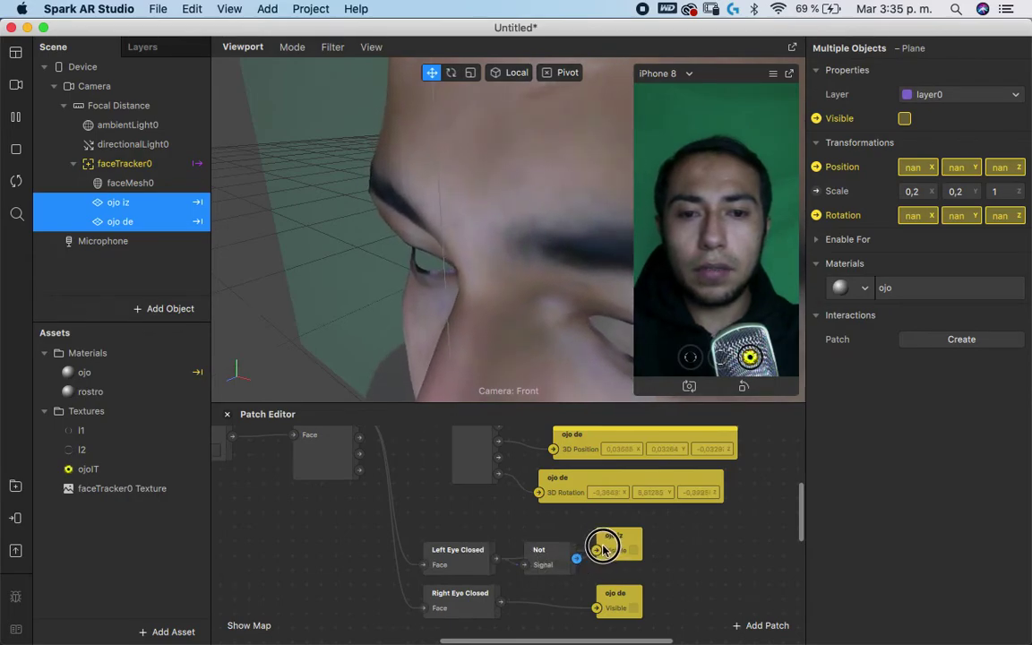
{"action": "left_click_drag", "start_coordinate": [599, 553], "coordinate": [598, 550]}
- Paste a second Not patch, wire it between Right Eye Closed and "ojo de" Visible, and line it up under the first Not patch
{"action": "scroll", "coordinate": [578, 597], "scroll_direction": "down", "scroll_amount": 1}
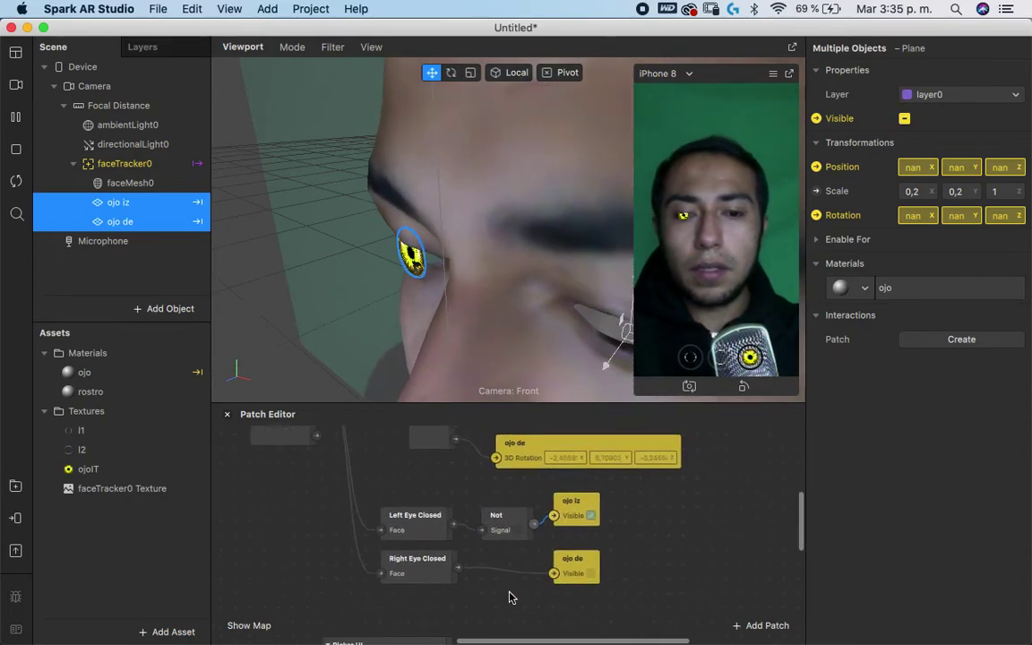
{"action": "key", "text": "super+v"}
{"action": "left_click", "coordinate": [457, 588]}
{"action": "left_click_drag", "start_coordinate": [421, 564], "coordinate": [445, 579]}
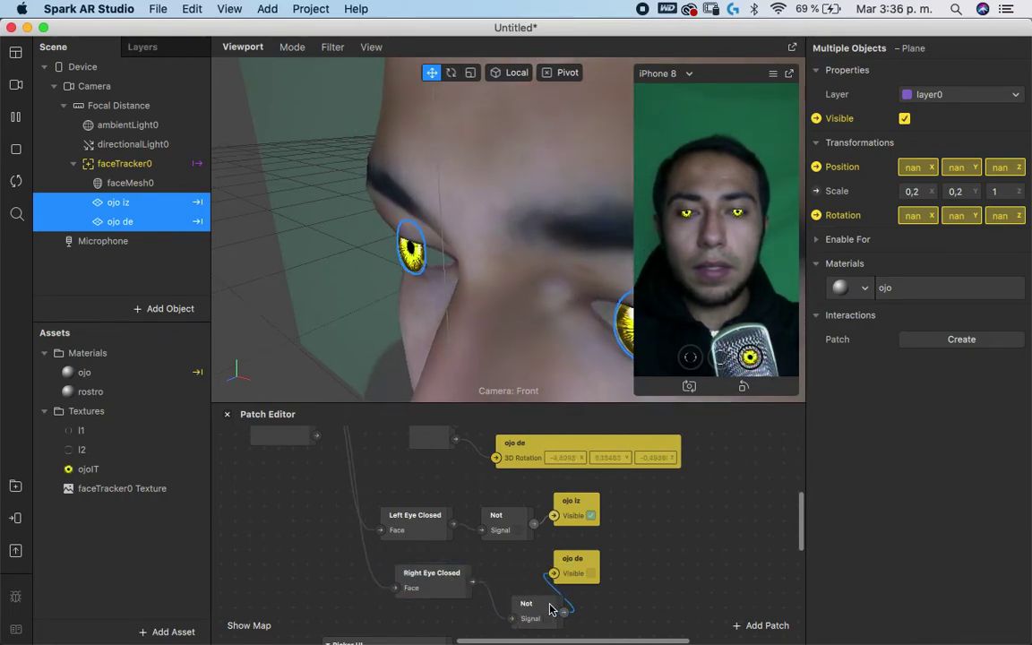
{"action": "left_click_drag", "start_coordinate": [506, 562], "coordinate": [496, 554]}
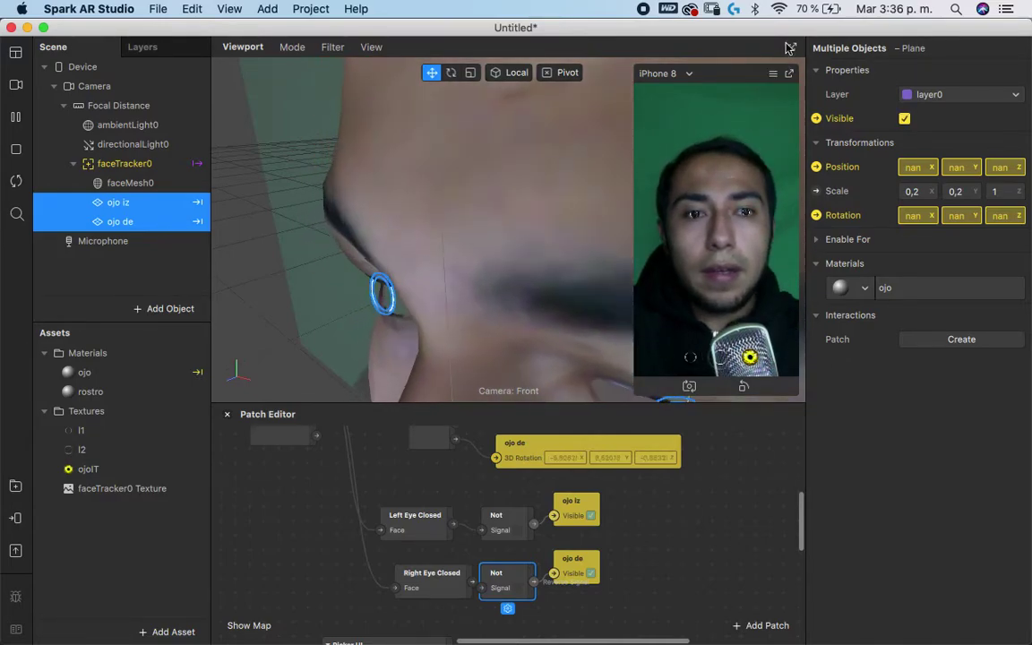
- Detach the iPhone 8 preview into its own window and enlarge it to inspect the eyes
{"action": "left_click", "coordinate": [789, 78]}
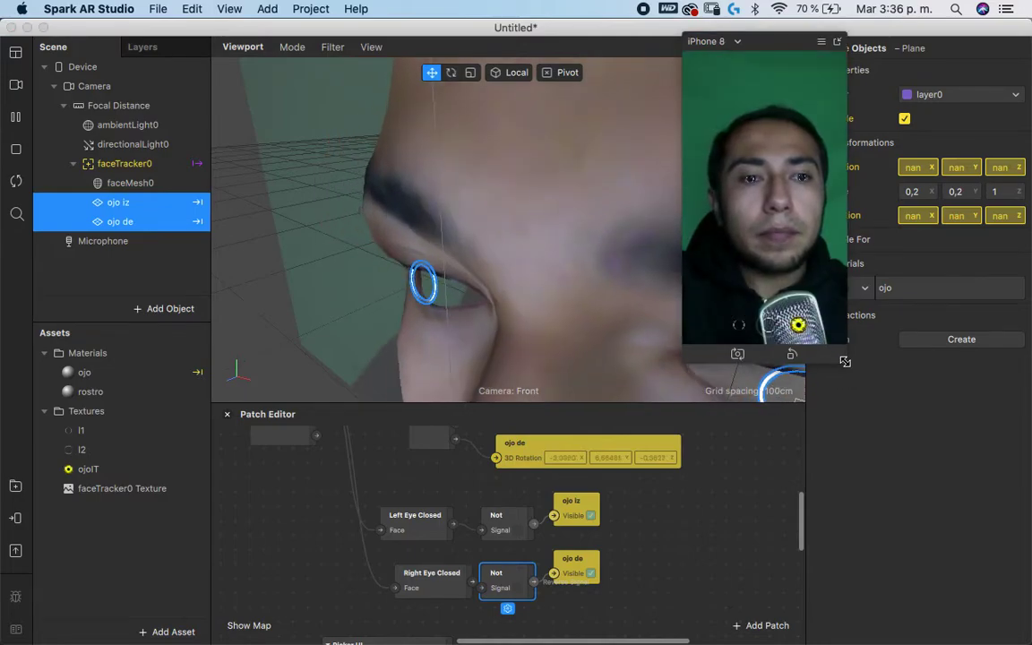
{"action": "left_click_drag", "start_coordinate": [846, 363], "coordinate": [1012, 641]}
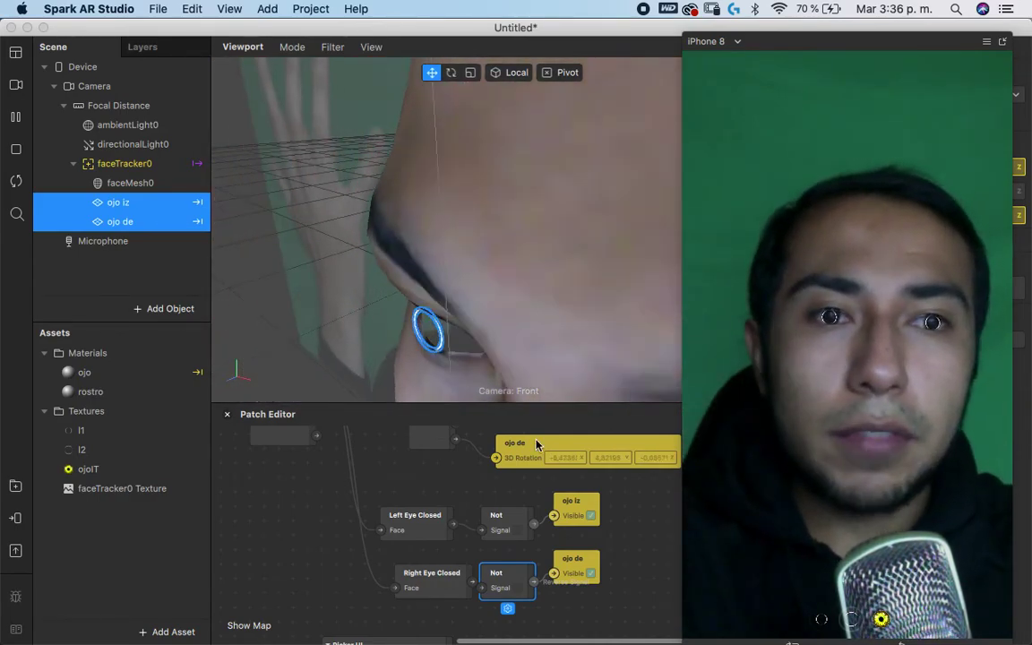
{"action": "mouse_move", "coordinate": [357, 624]}
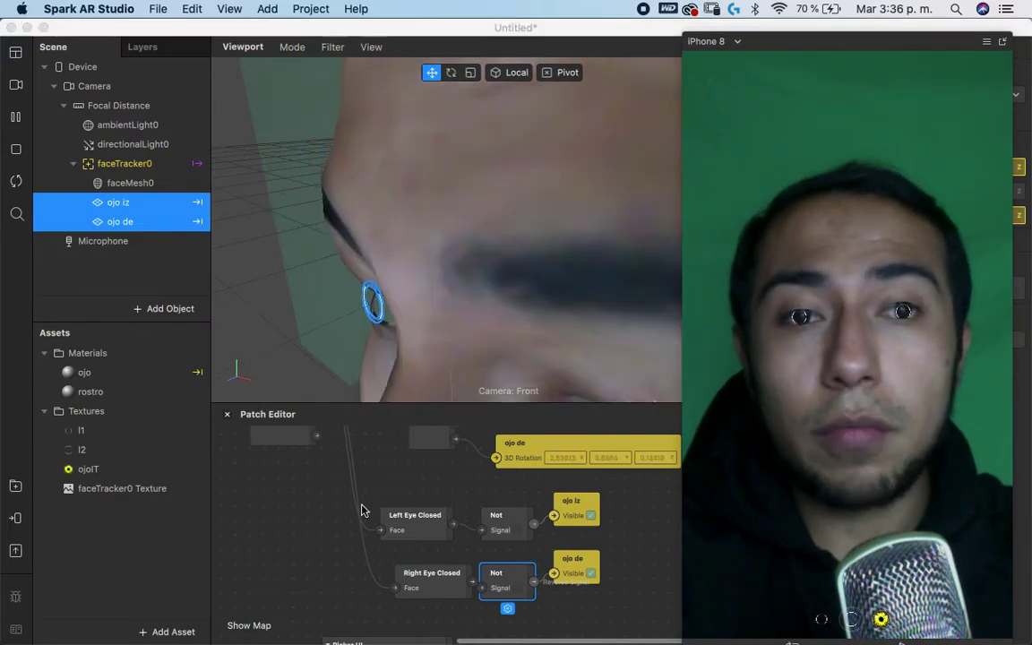
{"action": "left_click", "coordinate": [326, 524]}
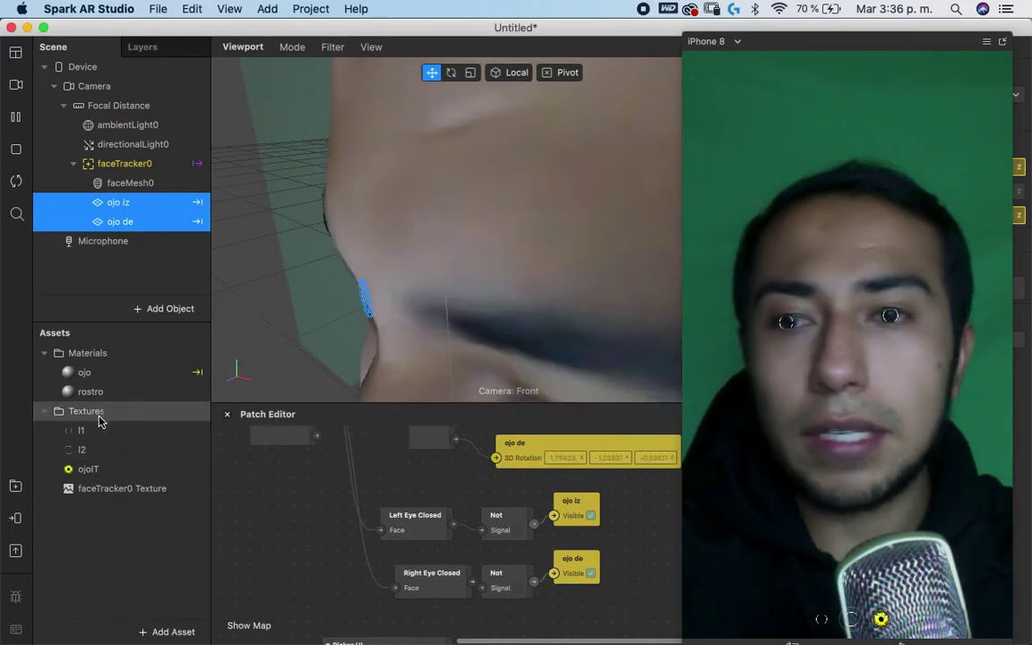
- Select the rostro material, move the preview window clear of its properties, and enable Alpha
{"action": "double_click", "coordinate": [132, 390]}
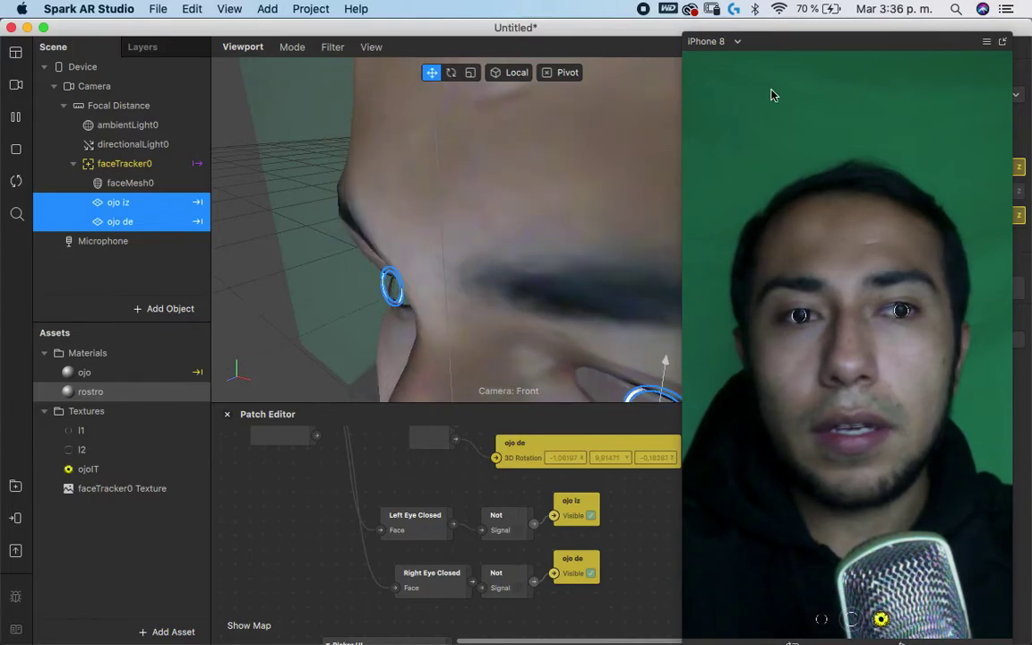
{"action": "left_click_drag", "start_coordinate": [902, 40], "coordinate": [687, 41]}
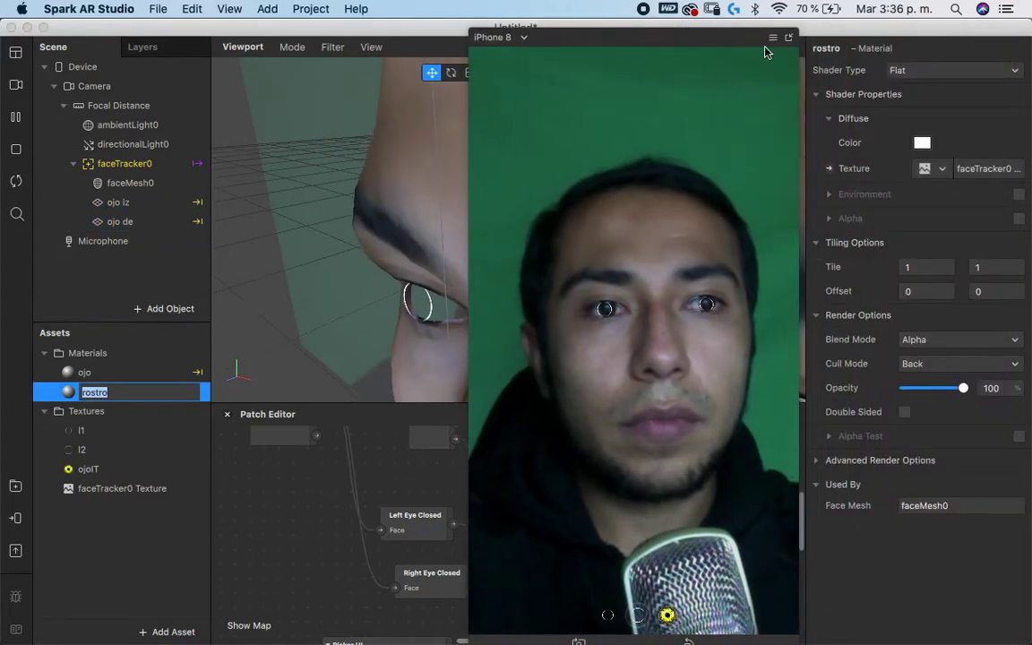
{"action": "left_click", "coordinate": [1018, 218]}
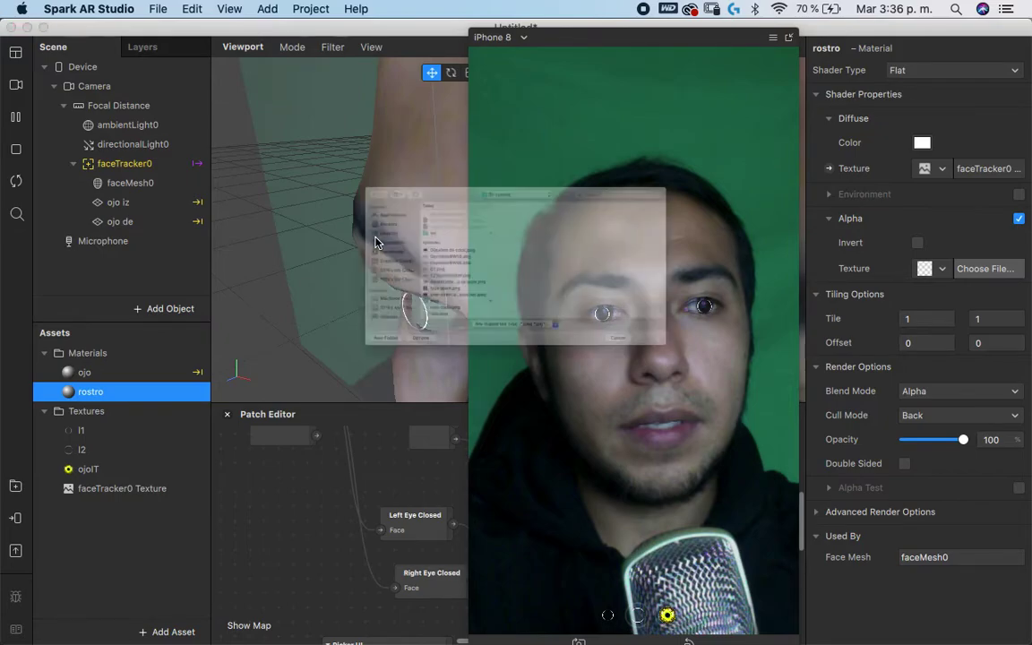
- Browse to the textures folder inside "robot PostProcess" for the rostro material's alpha texture
{"action": "scroll", "coordinate": [304, 312], "scroll_direction": "down", "scroll_amount": 10}
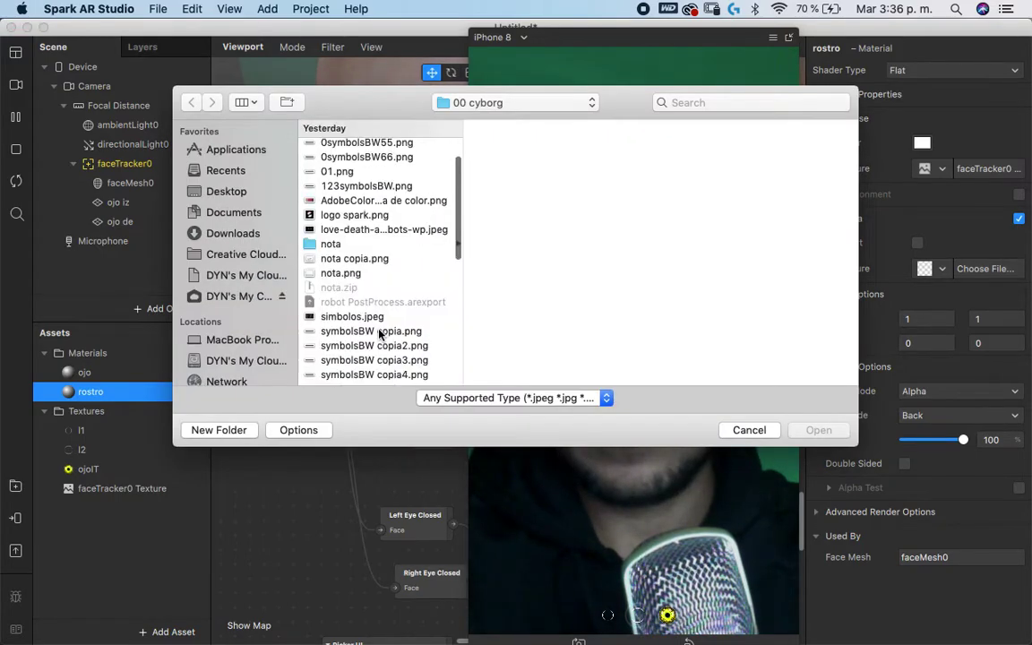
{"action": "scroll", "coordinate": [377, 316], "scroll_direction": "down", "scroll_amount": 3}
{"action": "left_click", "coordinate": [361, 335]}
{"action": "left_click", "coordinate": [557, 279]}
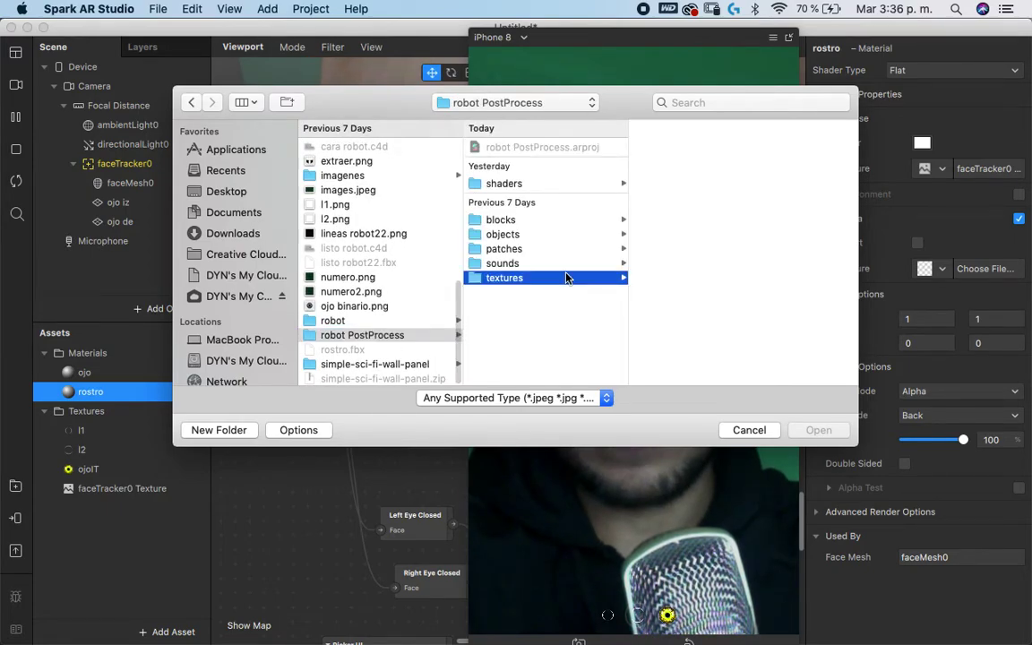
{"action": "scroll", "coordinate": [700, 317], "scroll_direction": "down", "scroll_amount": 2}
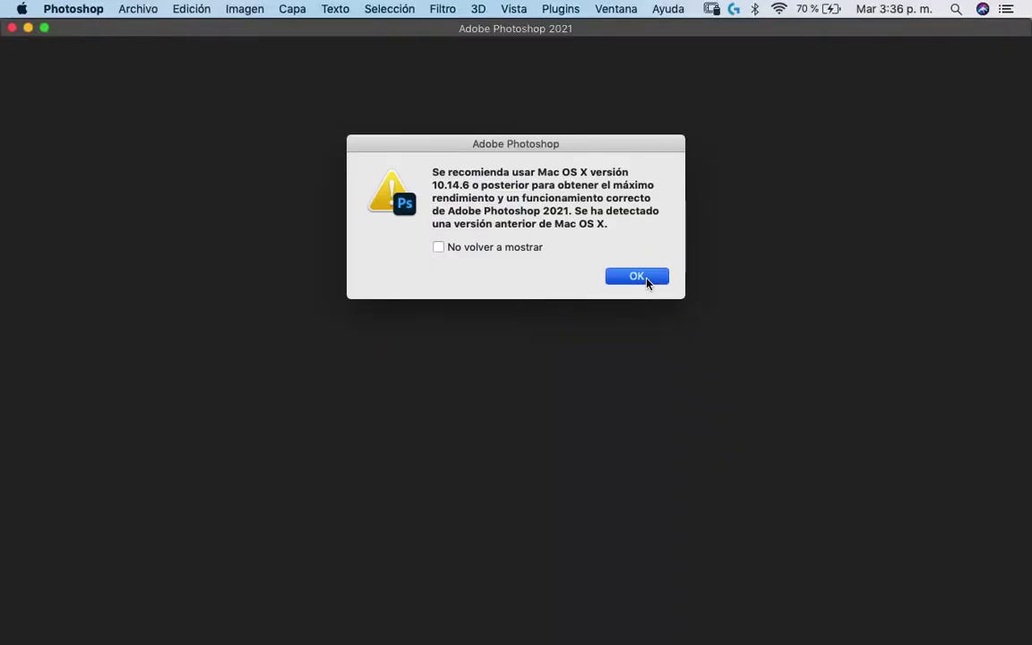
- Dismiss the Photoshop system recommendation dialog and switch back to Spark AR Studio
{"action": "left_click", "coordinate": [635, 277]}
{"action": "key", "text": "ctrl+Up"}
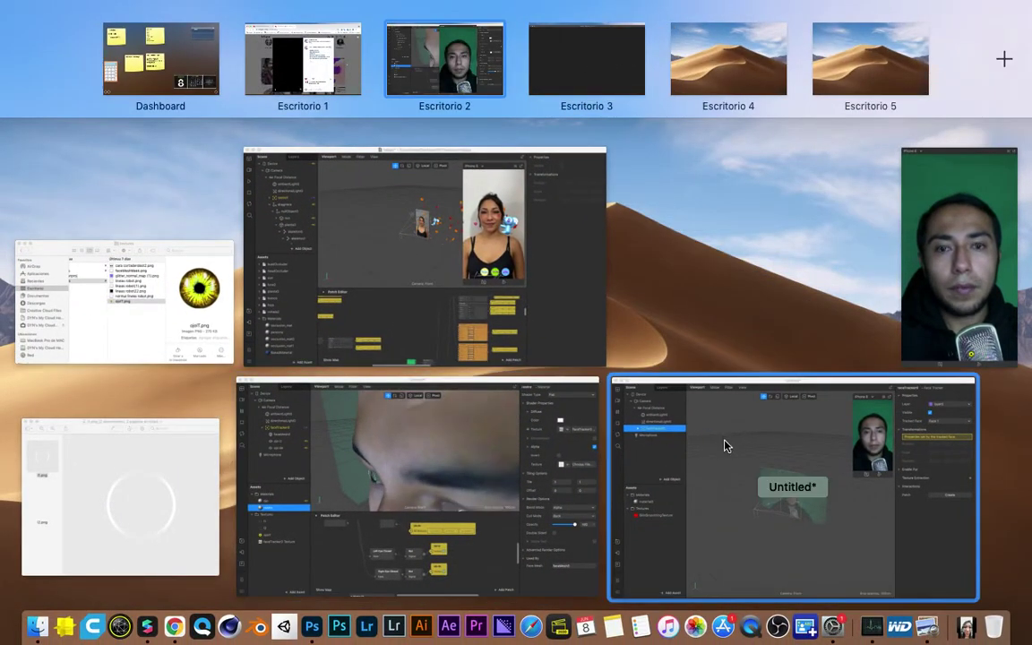
{"action": "left_click", "coordinate": [725, 445]}
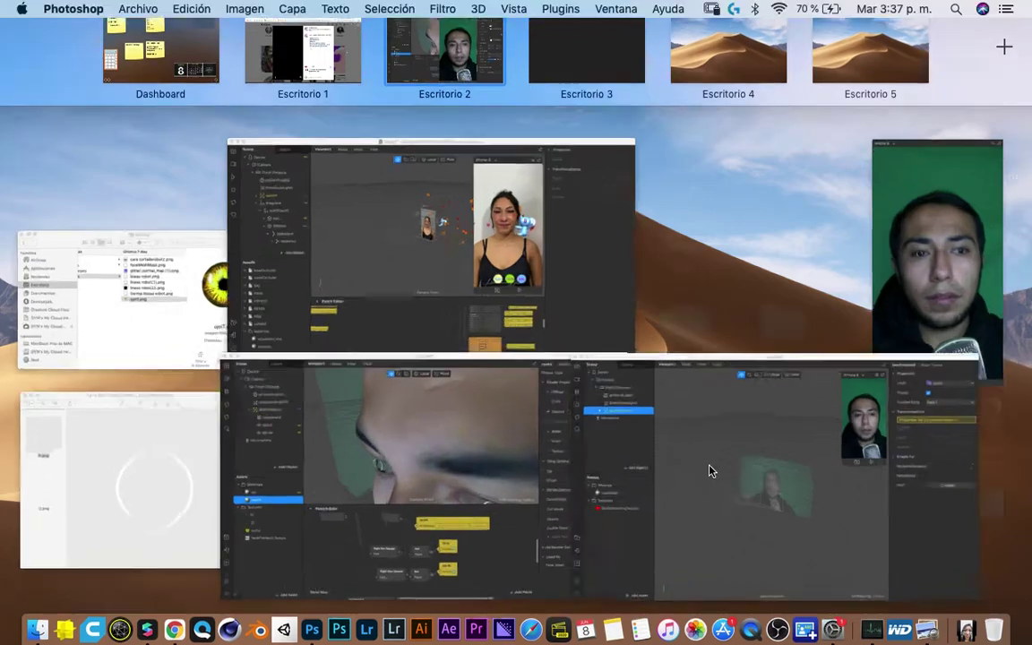
- Preview "cara cortadarobot4 copia.png" and load it as the rostro material's alpha texture
{"action": "scroll", "coordinate": [681, 188], "scroll_direction": "up", "scroll_amount": 1}
{"action": "scroll", "coordinate": [682, 192], "scroll_direction": "down", "scroll_amount": 2}
{"action": "scroll", "coordinate": [680, 215], "scroll_direction": "up", "scroll_amount": 1}
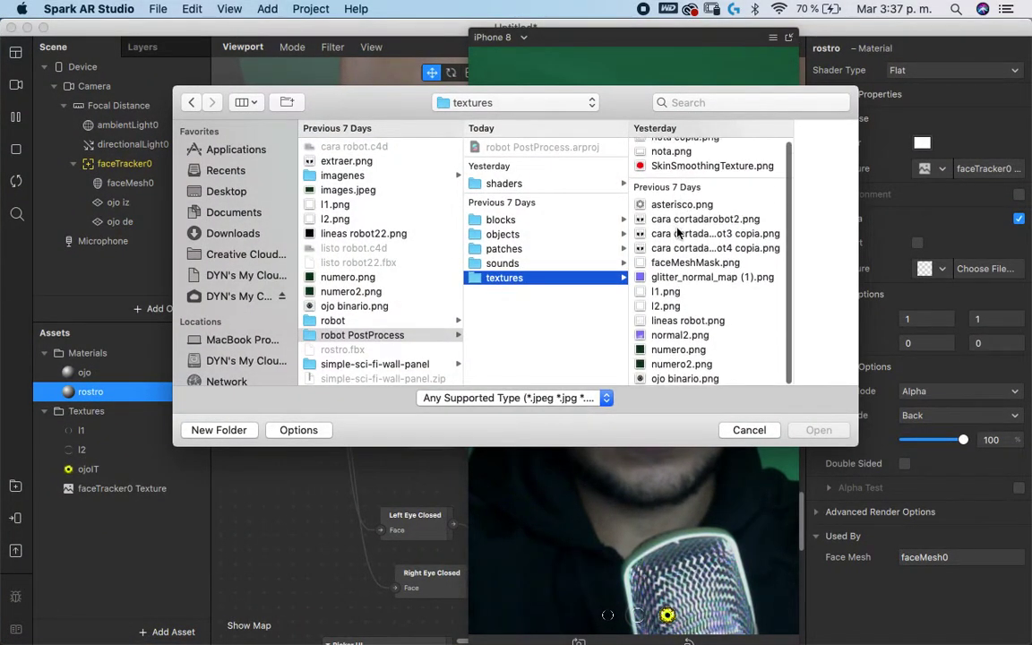
{"action": "left_click", "coordinate": [694, 250]}
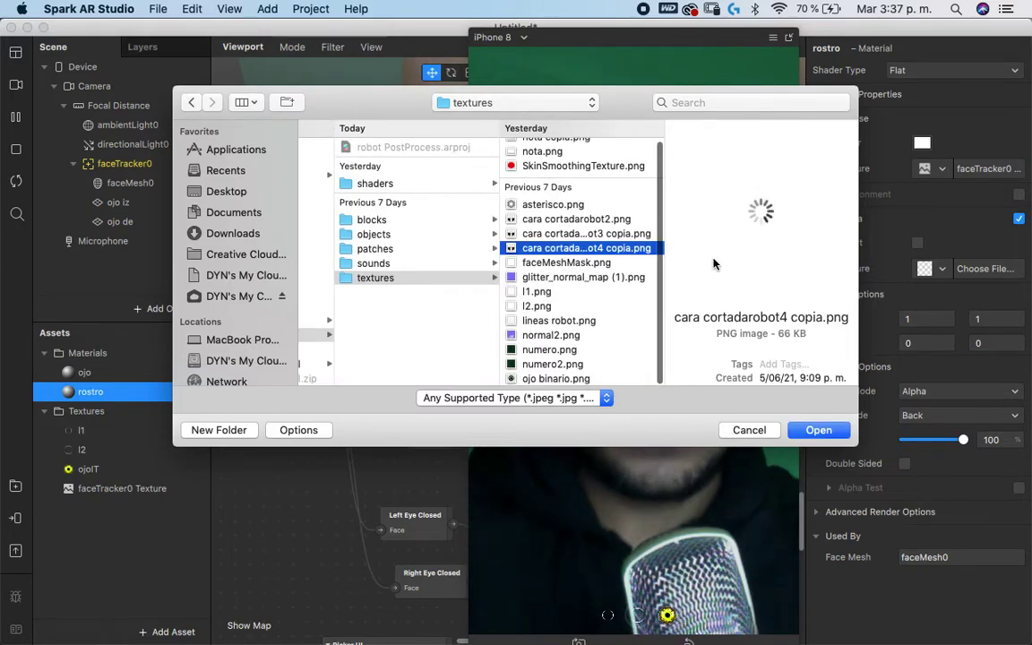
{"action": "key", "text": "space"}
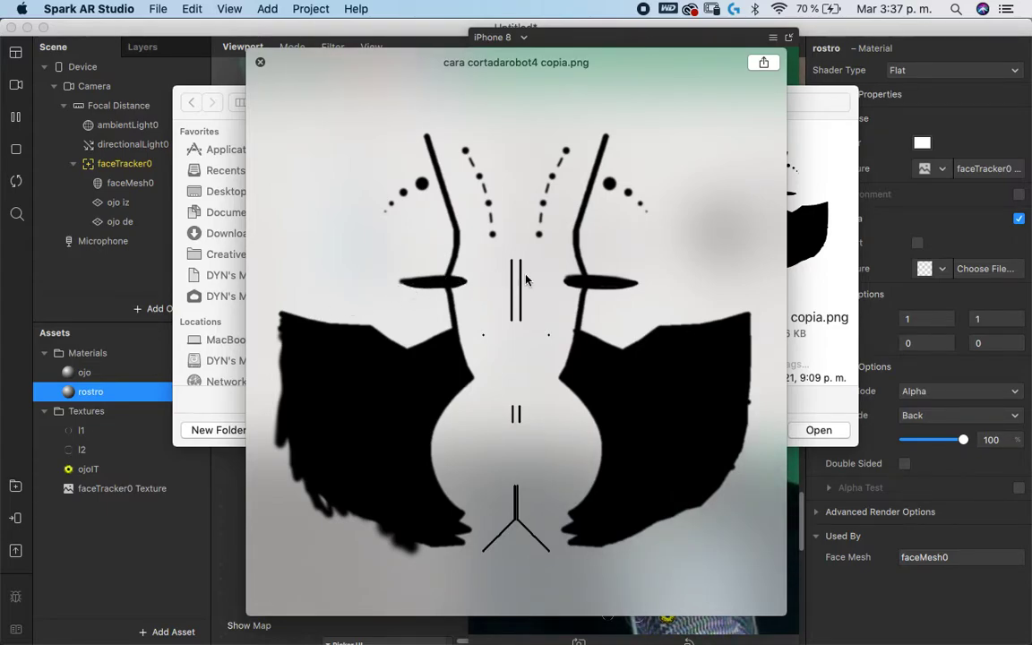
{"action": "left_click", "coordinate": [259, 64]}
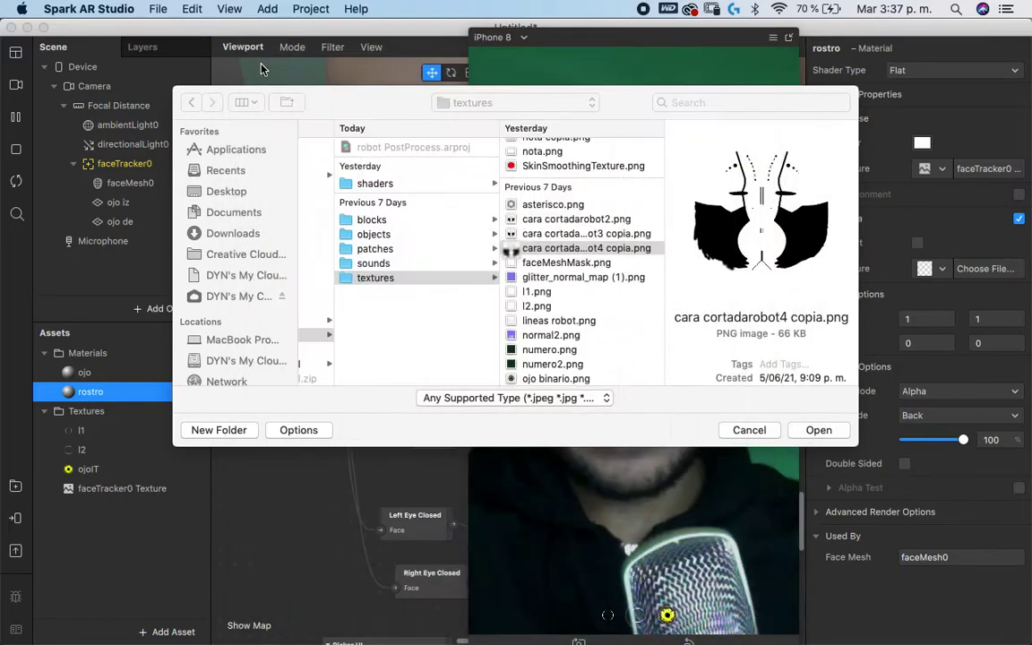
{"action": "left_click", "coordinate": [817, 431]}
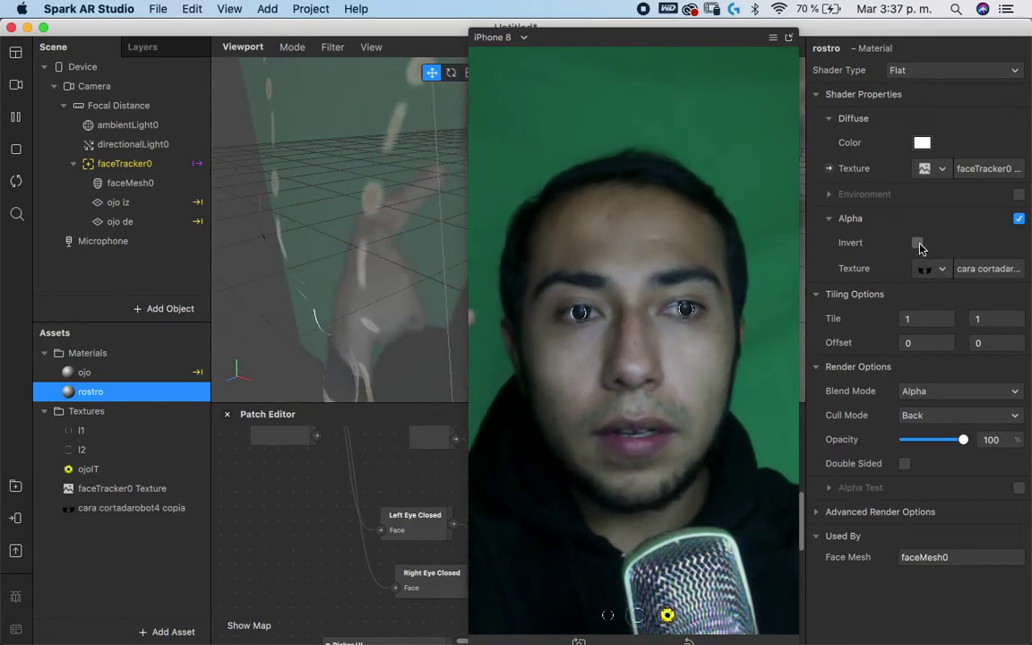
- Invert the rostro material's alpha mask, then turn Alpha off and back on to compare the cutout on the face
{"action": "left_click", "coordinate": [917, 244]}
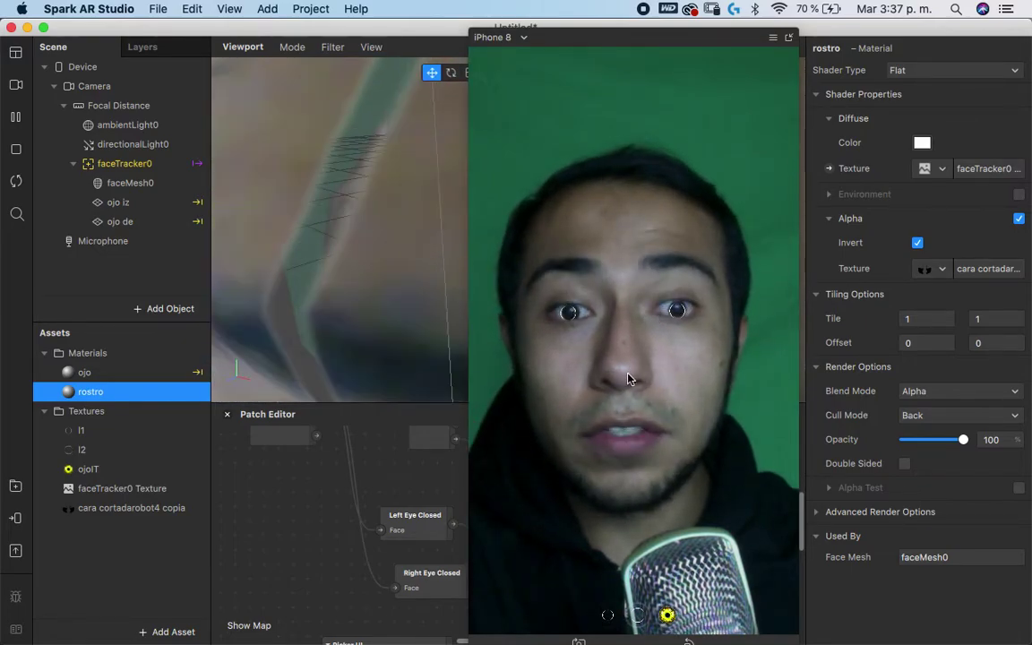
{"action": "left_click", "coordinate": [1019, 219]}
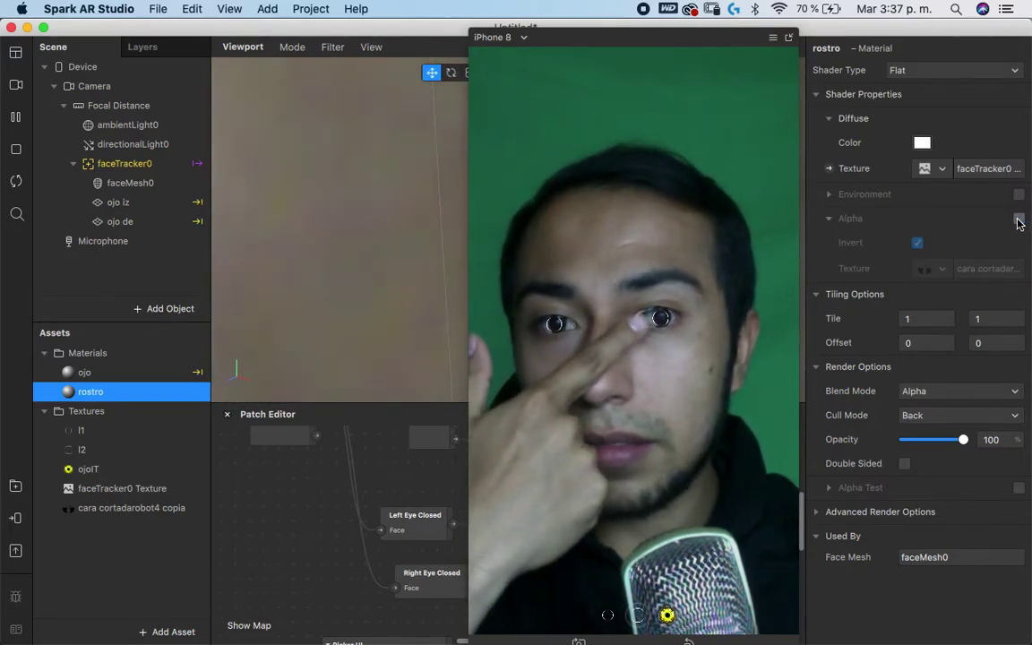
{"action": "left_click", "coordinate": [1018, 219]}
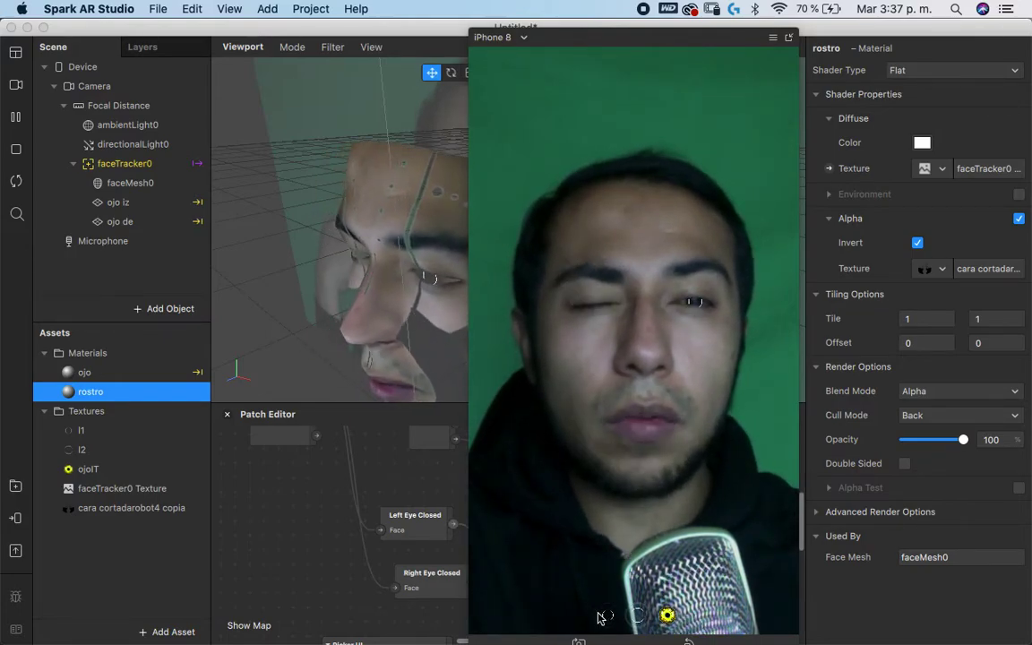
- Dock the phone preview back in the viewport and reposition the ojo Diffuse Texture patch beside the Picker UI patch
{"action": "left_click", "coordinate": [789, 38]}
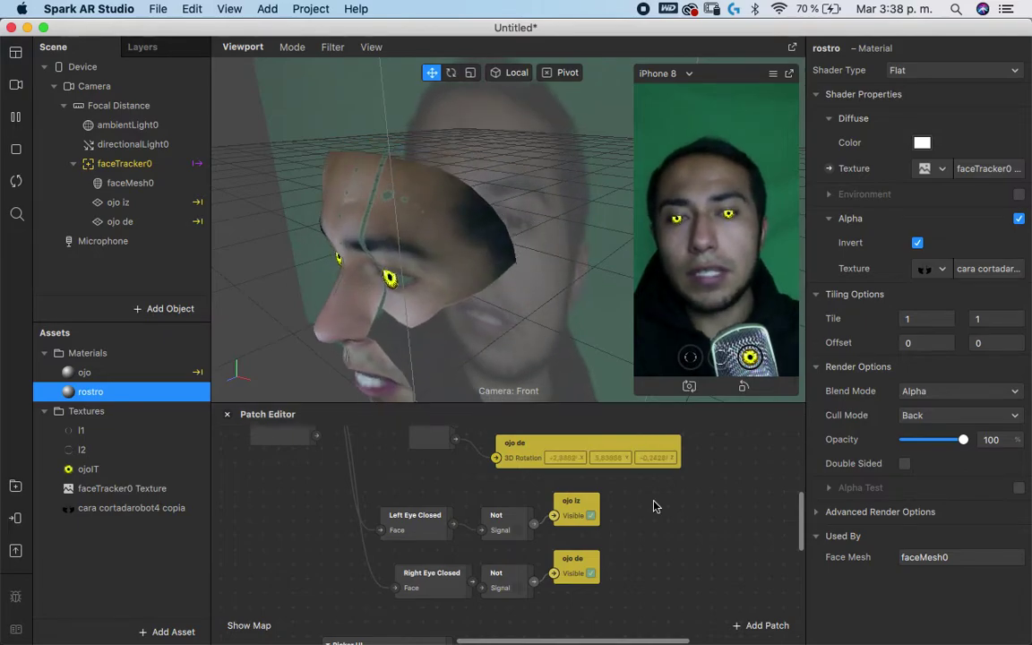
{"action": "scroll", "coordinate": [654, 505], "scroll_direction": "down", "scroll_amount": 5}
{"action": "left_click", "coordinate": [642, 568]}
{"action": "left_click_drag", "start_coordinate": [578, 512], "coordinate": [535, 541]}
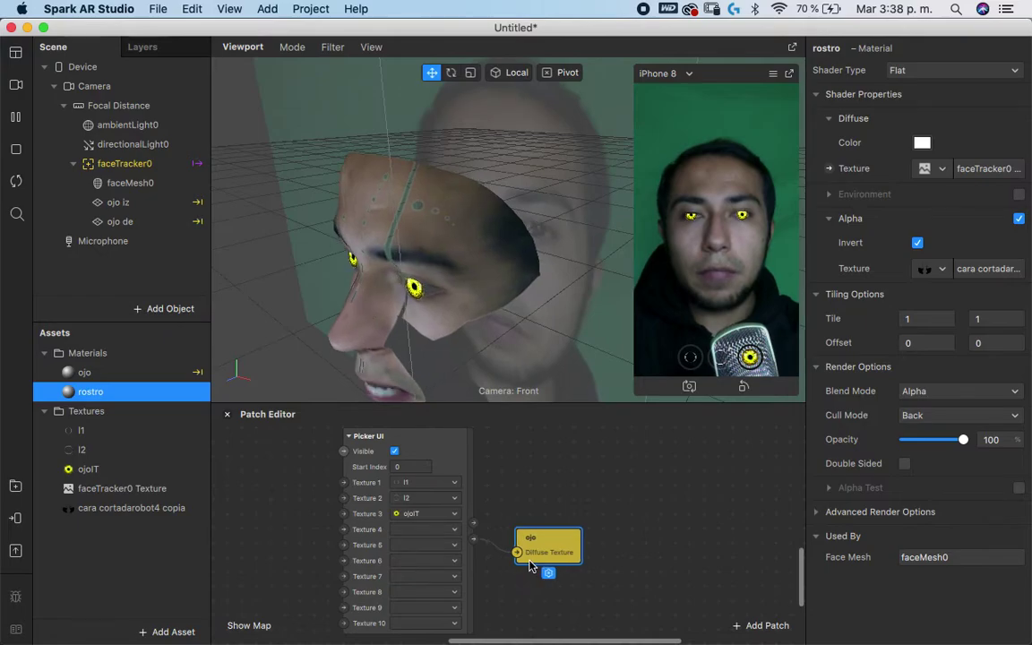
- Search the AR Library for "robot" and show all matching 3D objects
{"action": "left_click", "coordinate": [15, 486]}
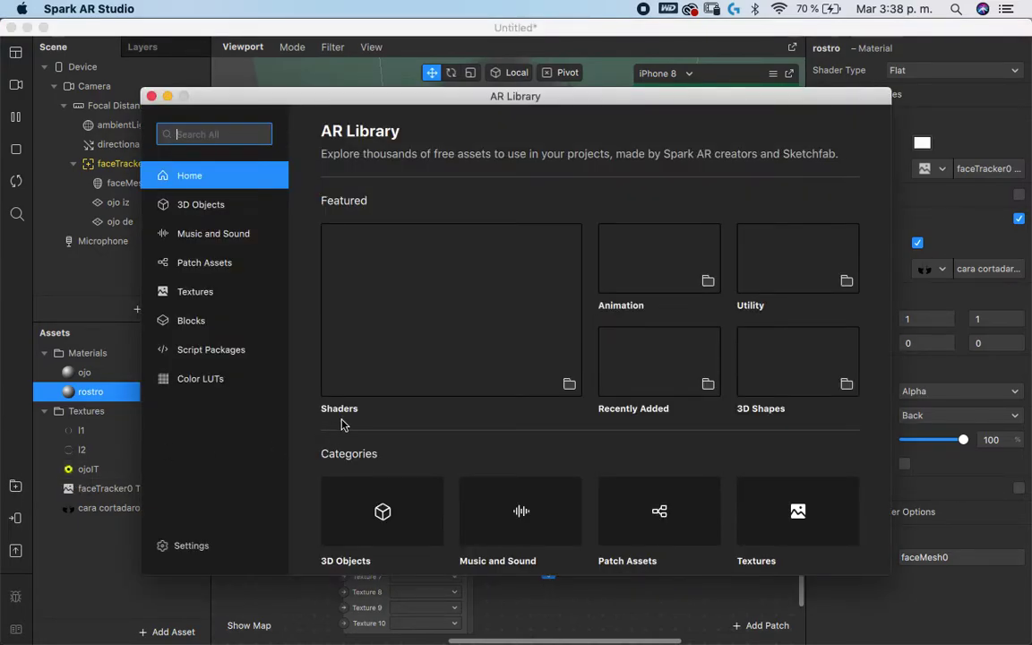
{"action": "type", "text": "robot"}
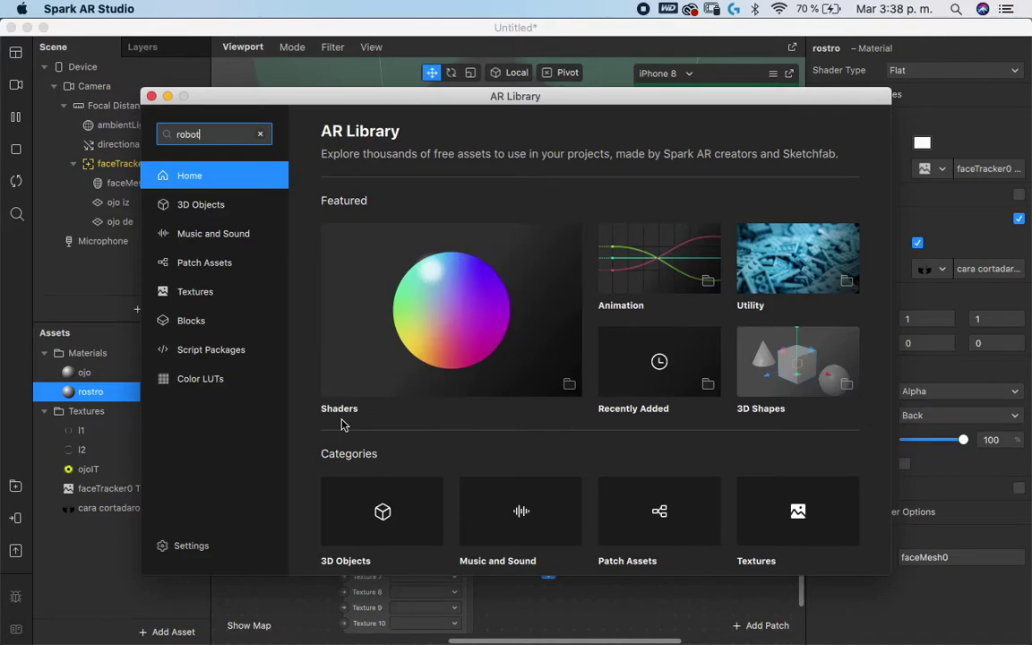
{"action": "key", "text": "Return"}
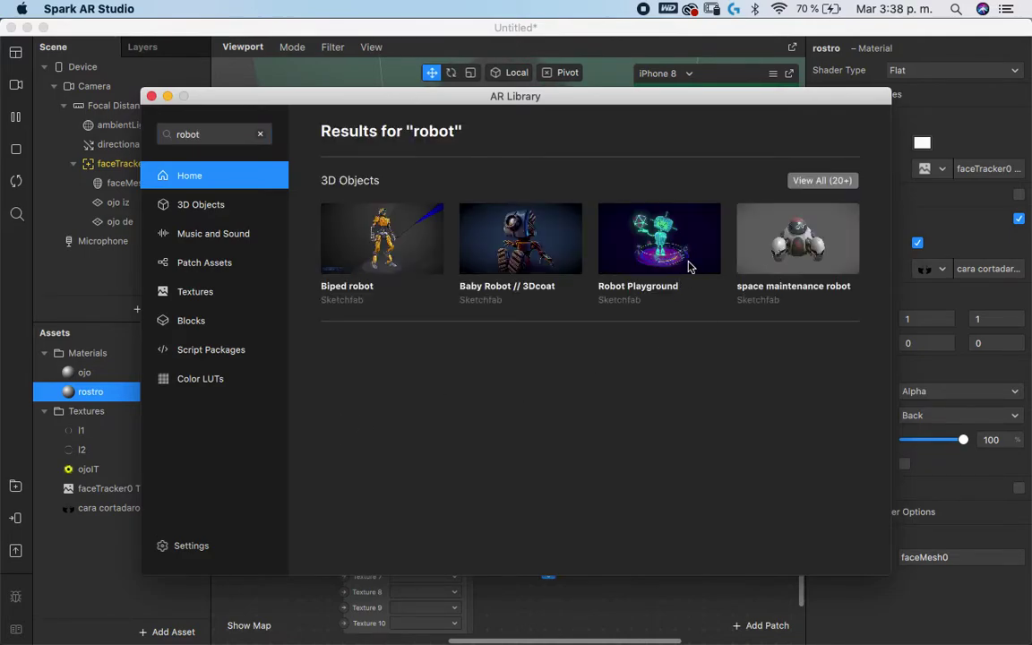
{"action": "left_click", "coordinate": [819, 181]}
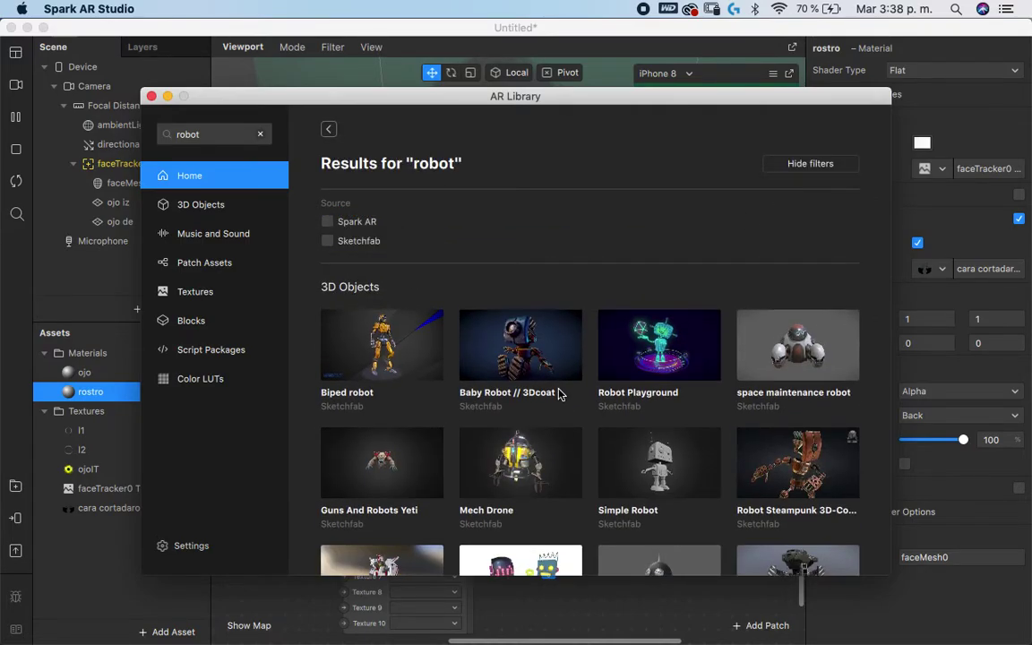
- Import the free "space maintenance robot" model from the AR Library into the first listed Untitled project
{"action": "left_click", "coordinate": [779, 338]}
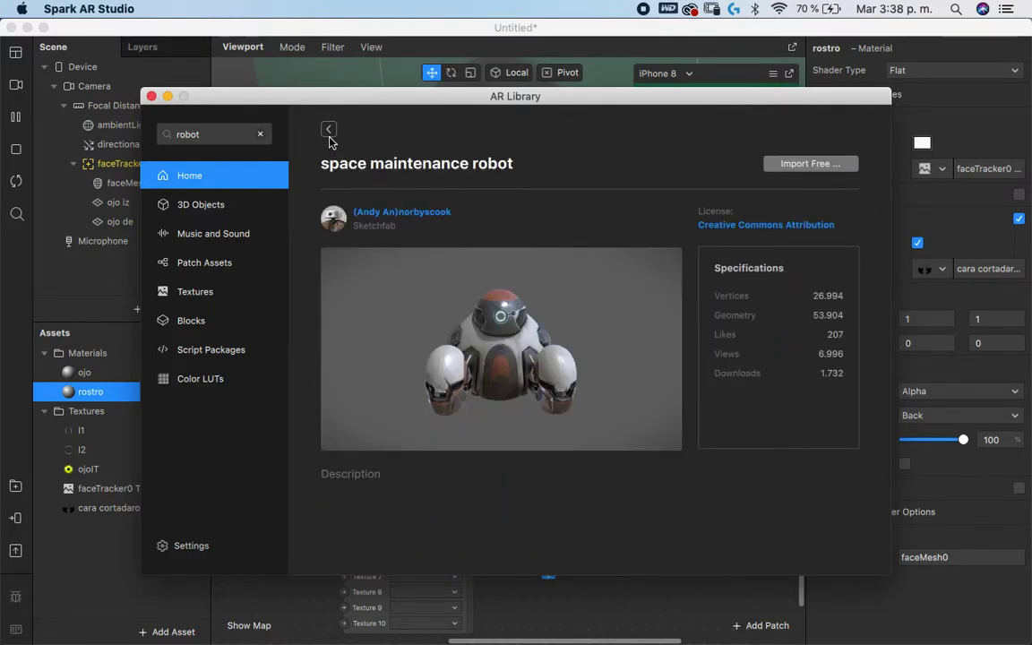
{"action": "left_click", "coordinate": [810, 165]}
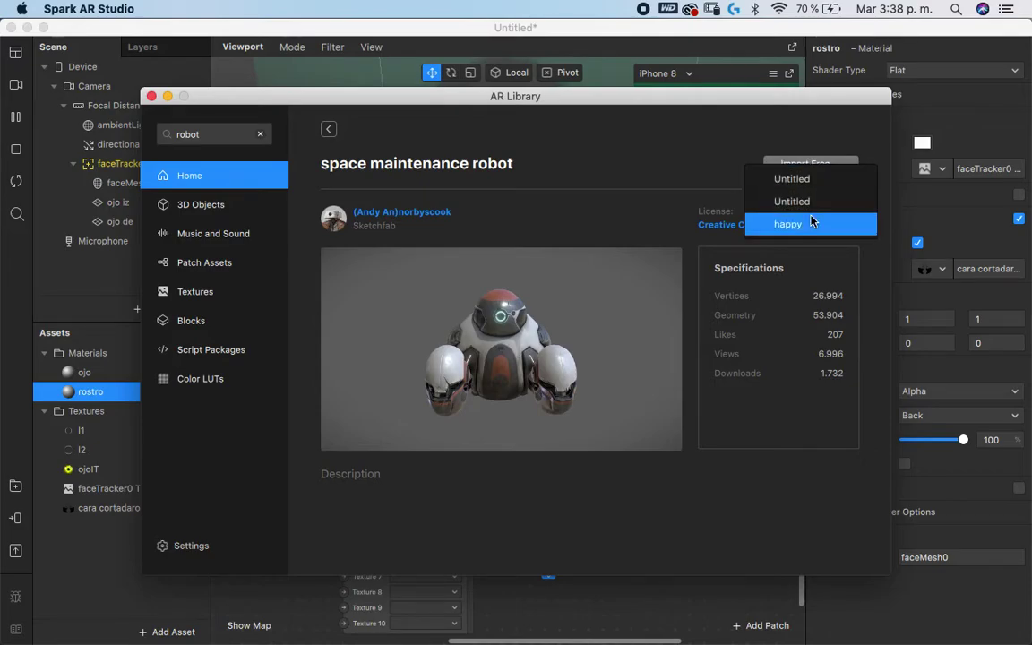
{"action": "left_click", "coordinate": [810, 180]}
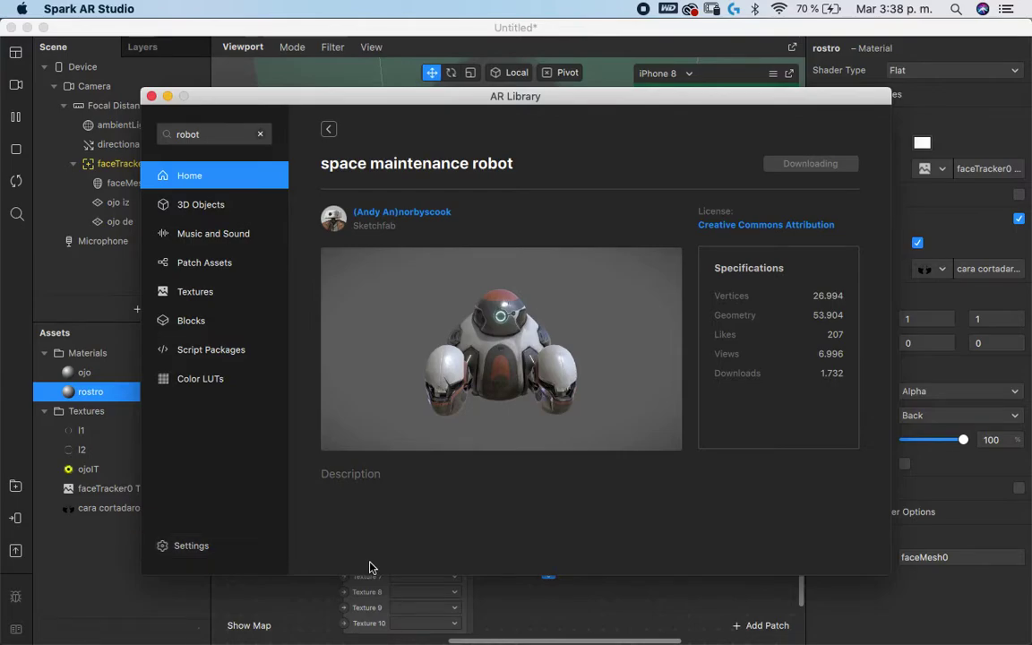
- Switch to the other Untitled project, the one containing SkinSmoothingTexture, and close it, discarding its changes
{"action": "left_click", "coordinate": [598, 600]}
{"action": "key", "text": "ctrl+Up"}
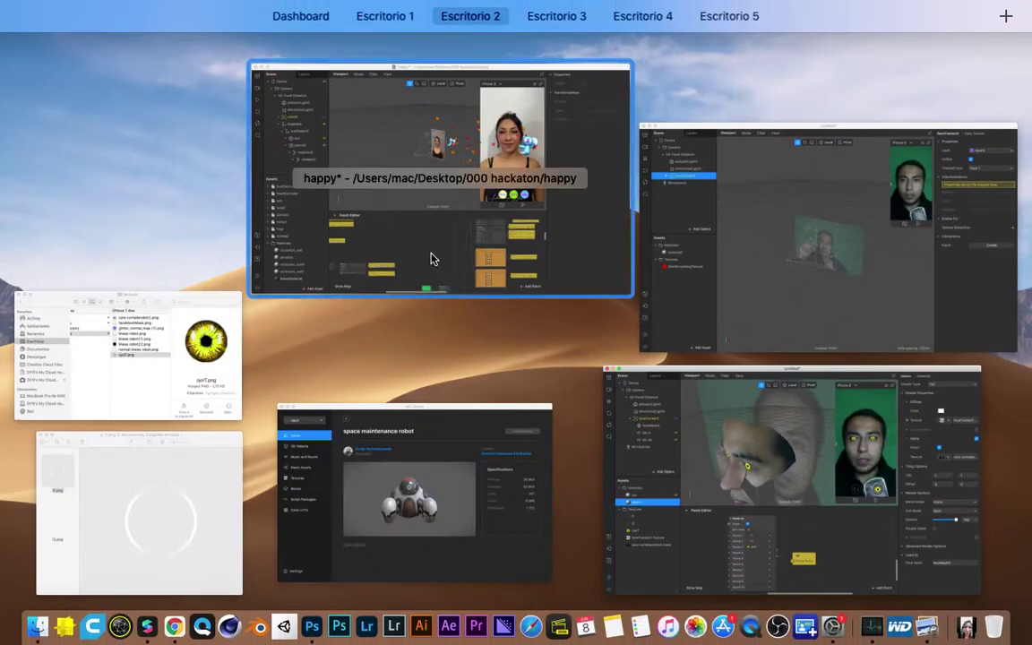
{"action": "left_click", "coordinate": [773, 262]}
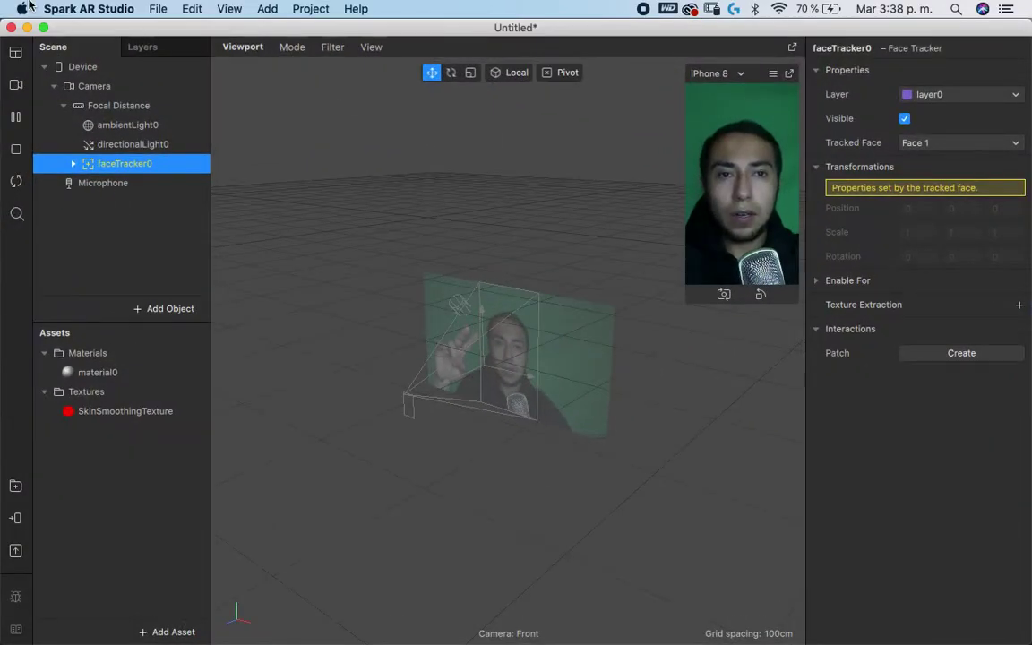
{"action": "left_click", "coordinate": [11, 27]}
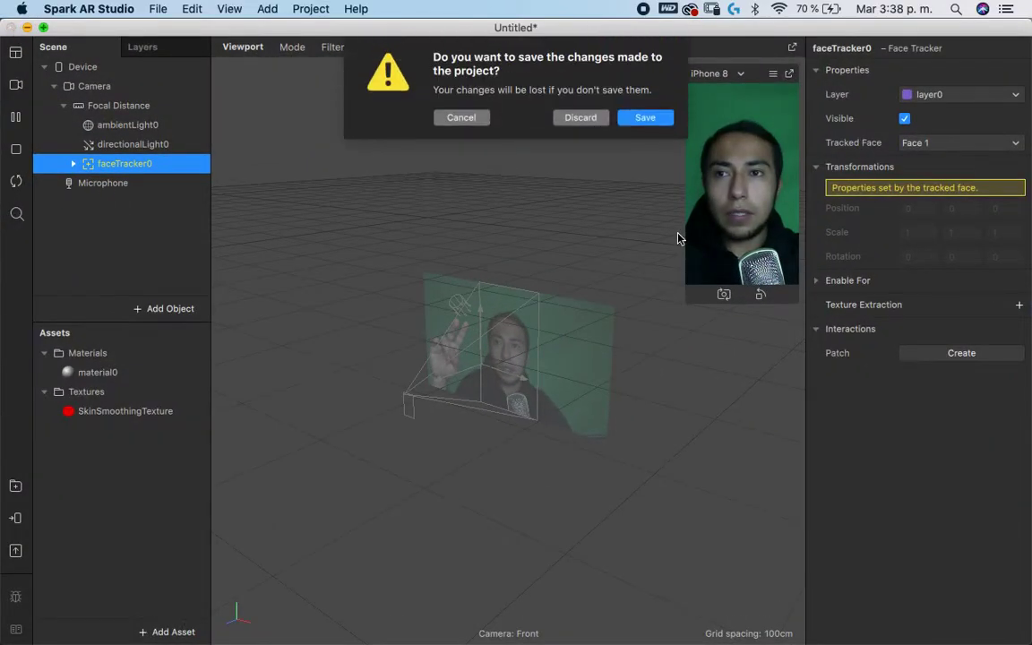
{"action": "left_click", "coordinate": [579, 117]}
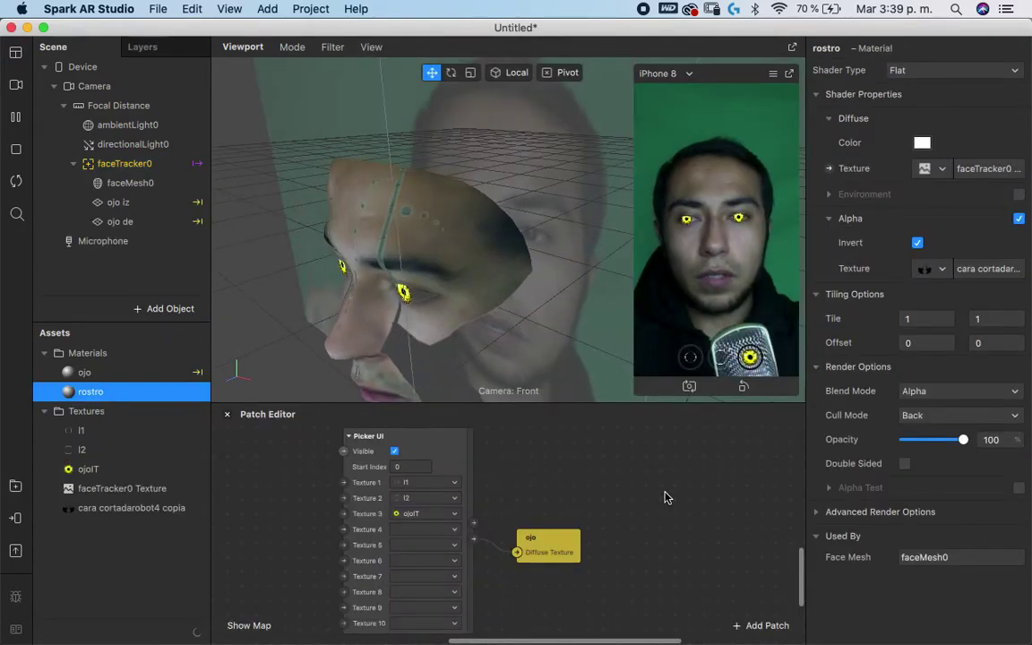
{"action": "left_click", "coordinate": [16, 485]}
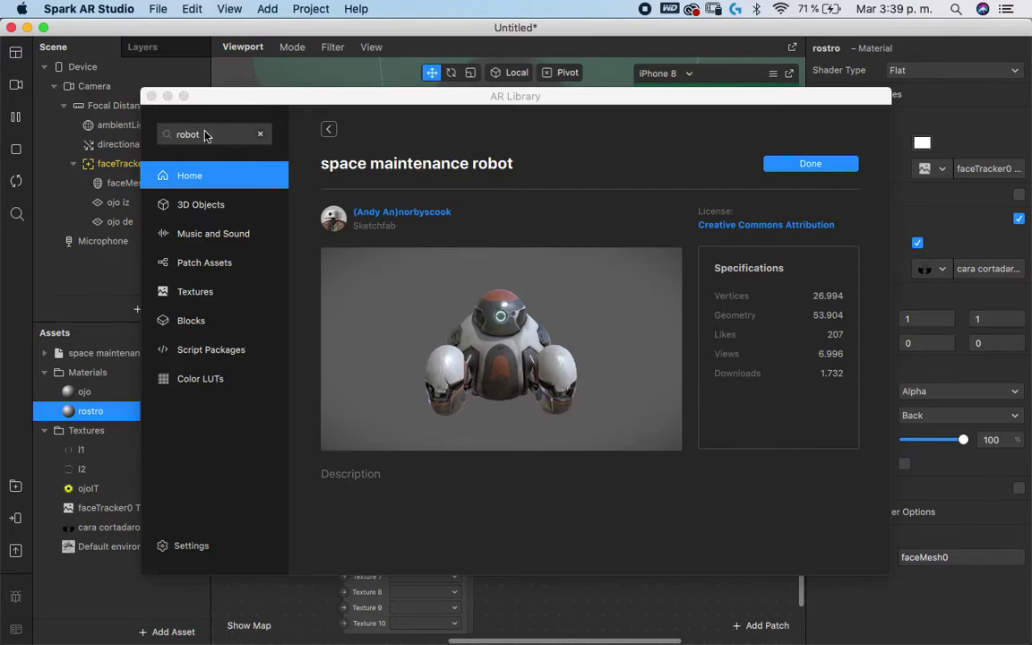
{"action": "left_click", "coordinate": [780, 8]}
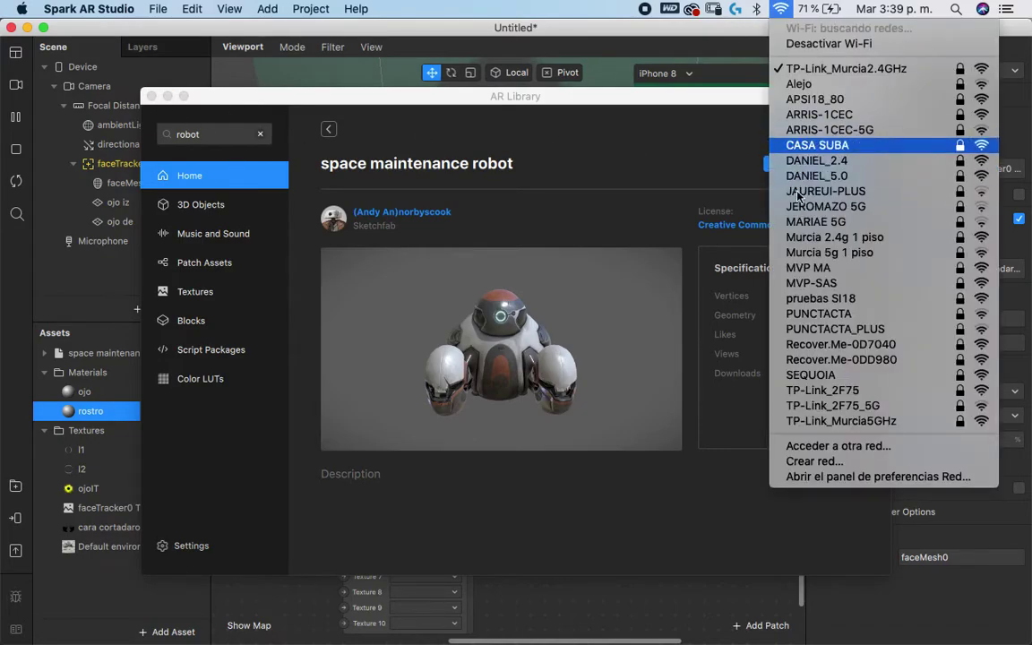
{"action": "left_click", "coordinate": [196, 137]}
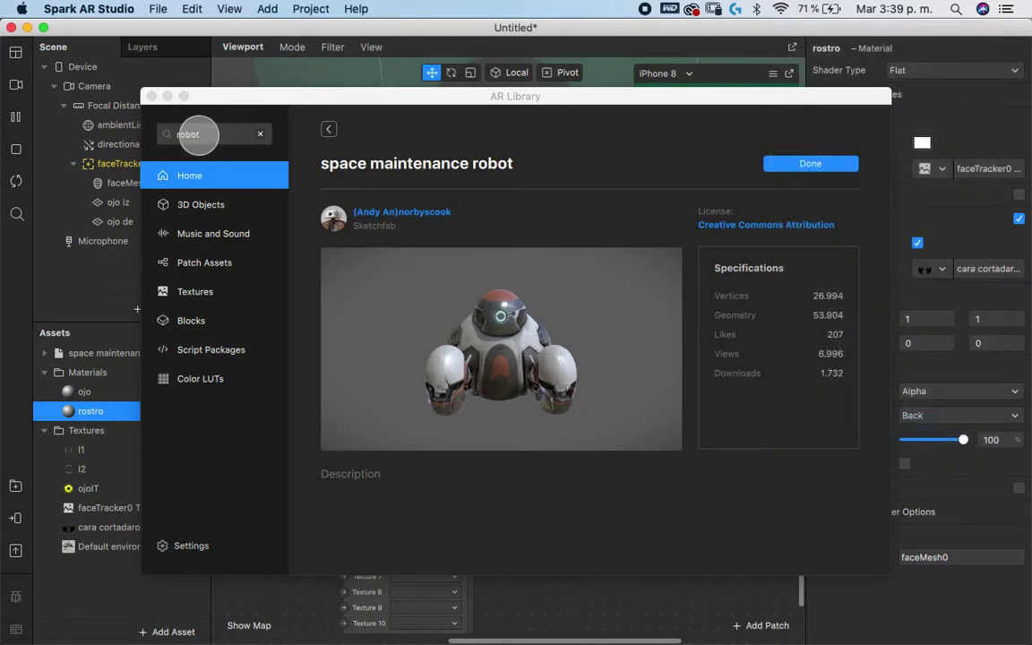
{"action": "left_click", "coordinate": [151, 96]}
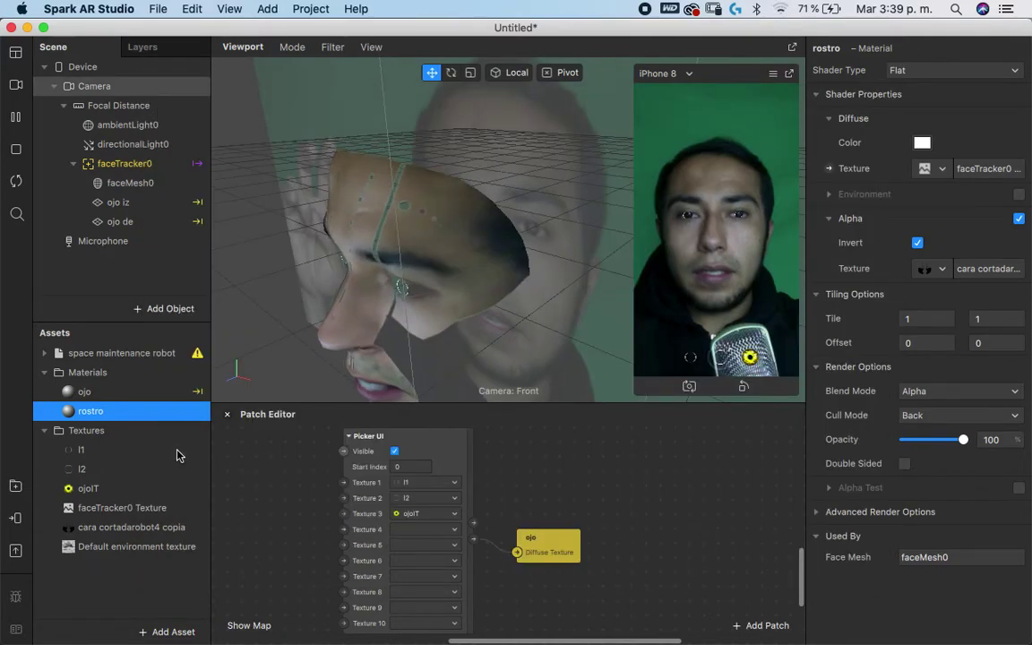
- Search the AR Library for "heart" and import the free "Heart in Love" model into the project
{"action": "left_click", "coordinate": [15, 485]}
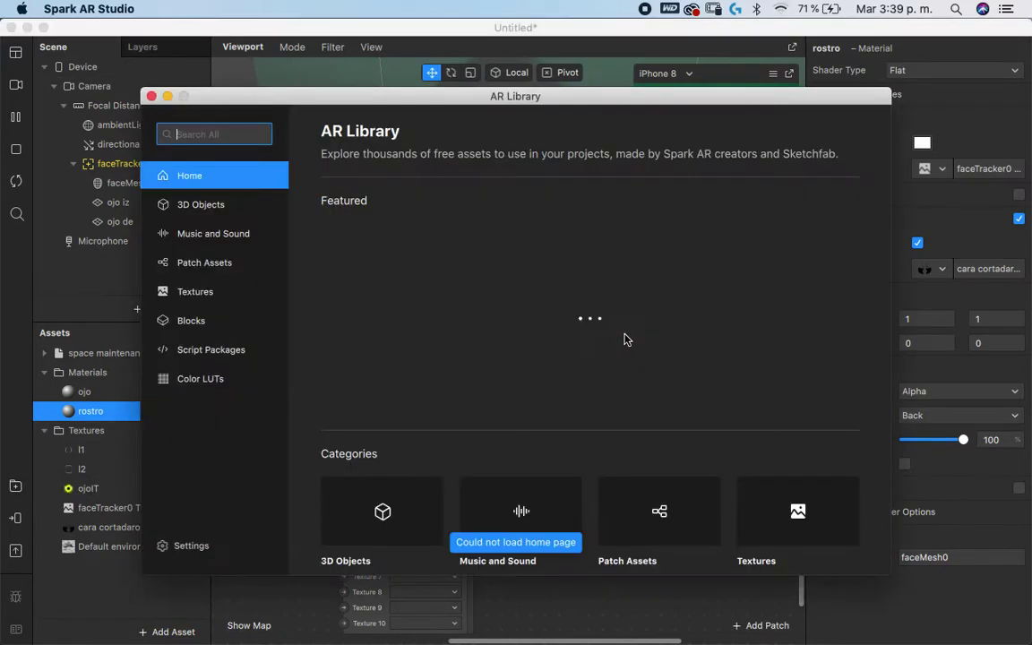
{"action": "type", "text": "he"}
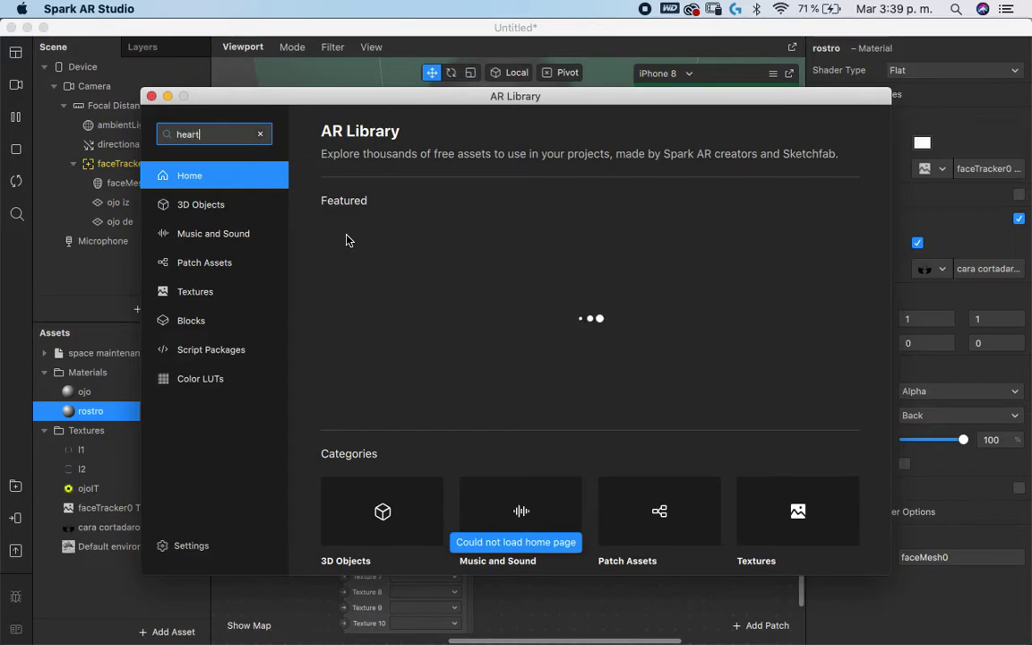
{"action": "type", "text": "art"}
{"action": "key", "text": "Return"}
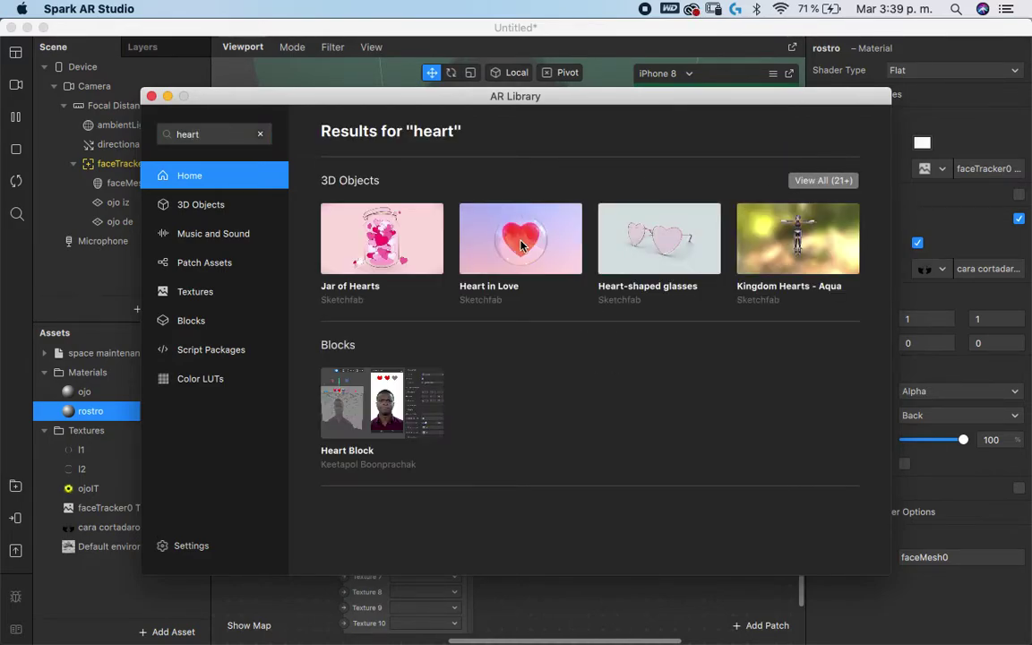
{"action": "left_click", "coordinate": [520, 215]}
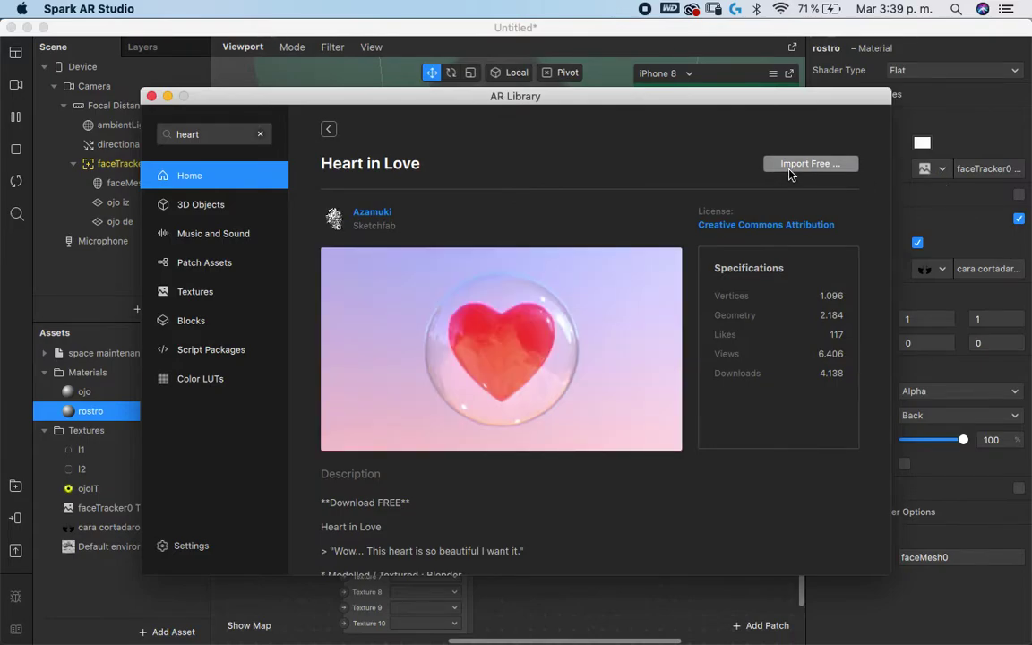
{"action": "left_click", "coordinate": [789, 170]}
{"action": "left_click", "coordinate": [782, 186]}
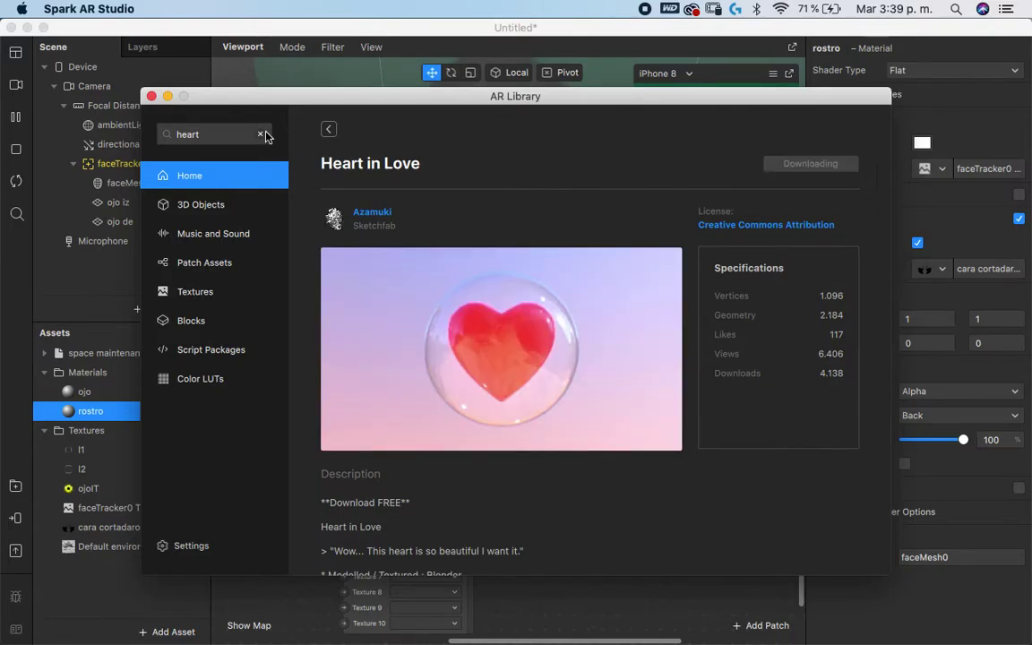
- Search the AR Library for "glasses" and browse all matching 3D objects
{"action": "left_click", "coordinate": [212, 134]}
{"action": "type", "text": "glasses"}
{"action": "key", "text": "Return"}
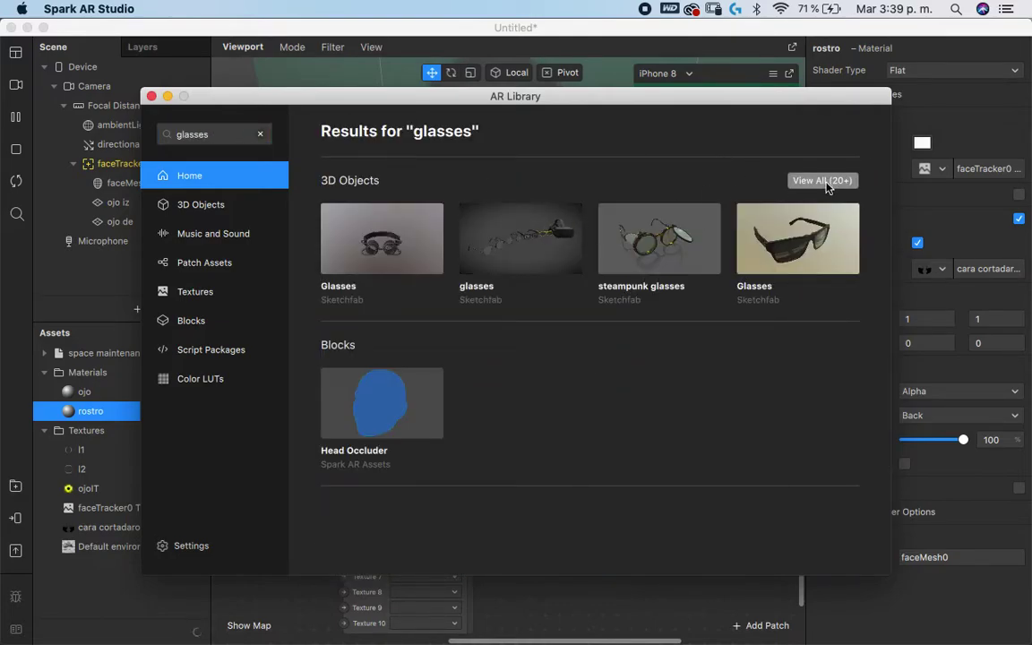
{"action": "left_click", "coordinate": [822, 180]}
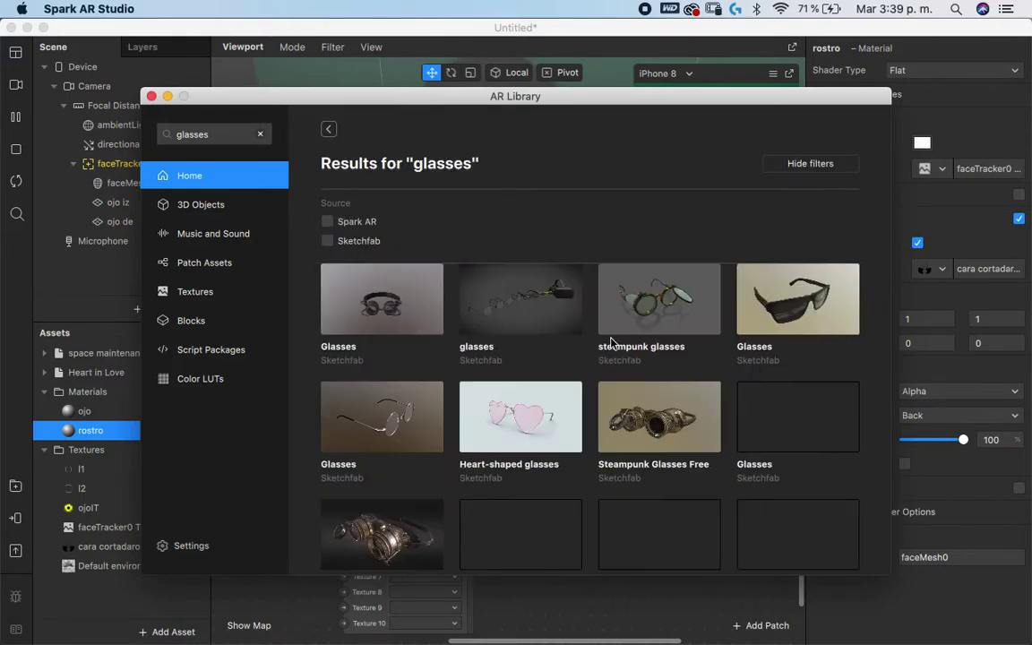
{"action": "scroll", "coordinate": [607, 424], "scroll_direction": "down", "scroll_amount": 2}
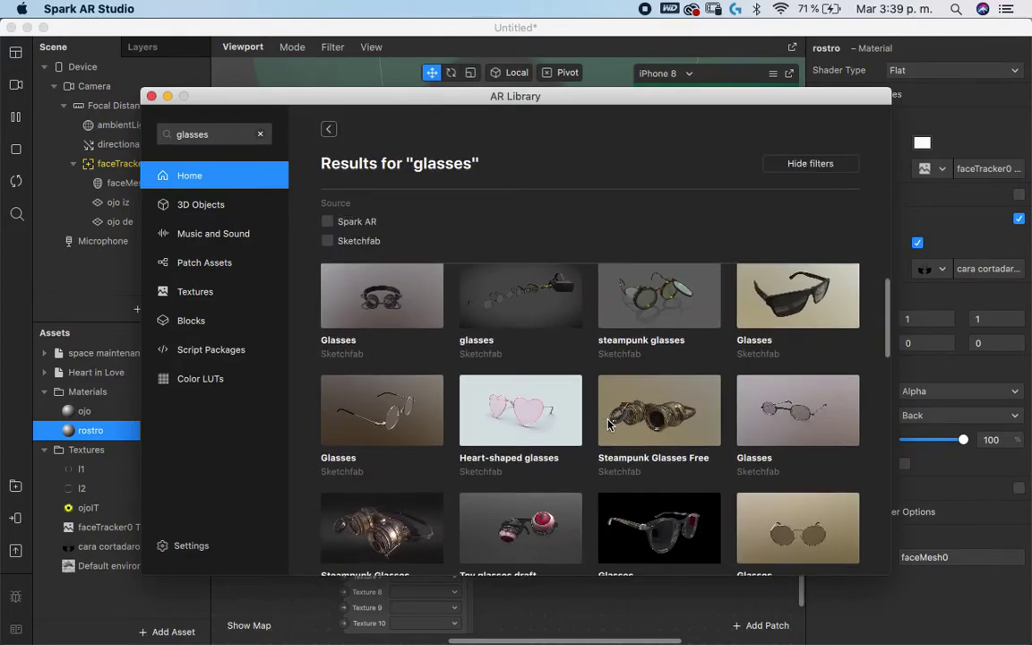
{"action": "scroll", "coordinate": [607, 424], "scroll_direction": "down", "scroll_amount": 2}
{"action": "scroll", "coordinate": [607, 424], "scroll_direction": "up", "scroll_amount": 1}
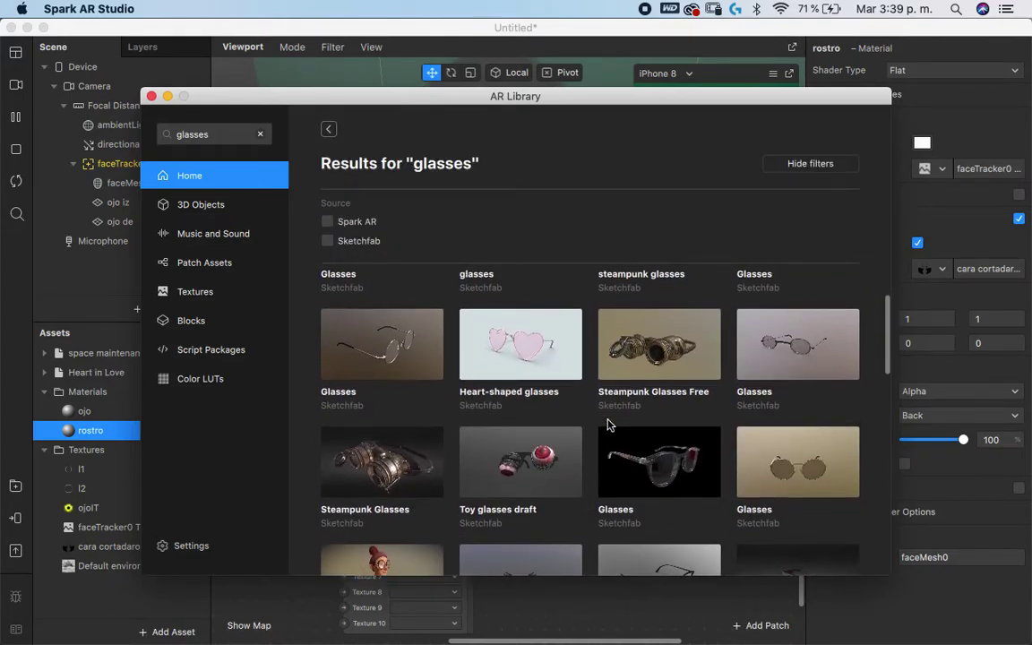
- Import the free Glasses model with thin frames and small oval lenses, then close the AR Library
{"action": "left_click", "coordinate": [391, 358]}
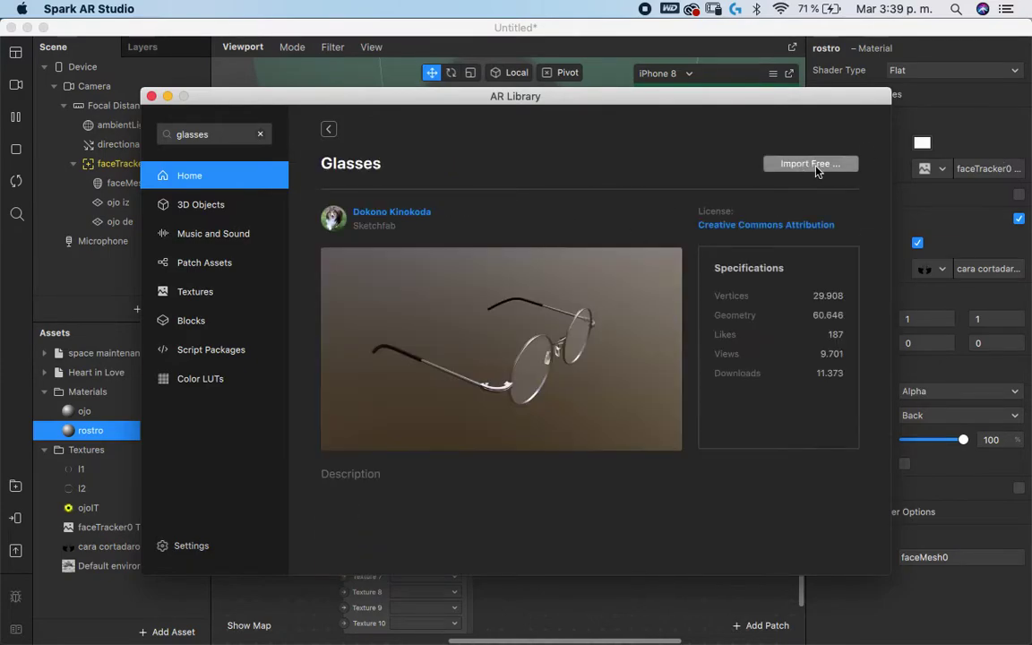
{"action": "left_click", "coordinate": [328, 130]}
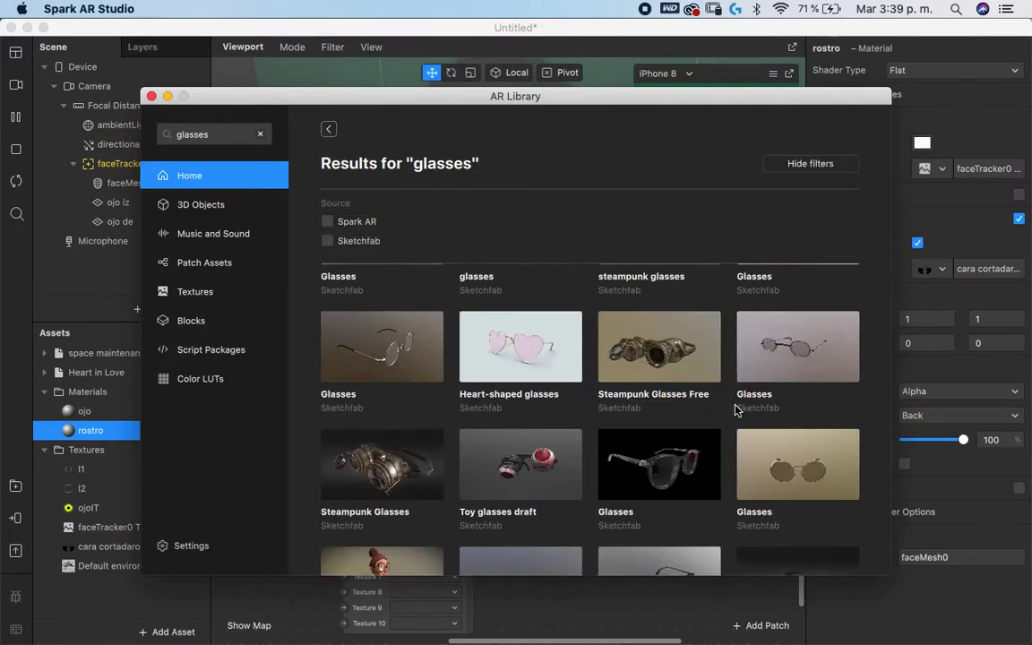
{"action": "left_click", "coordinate": [792, 357]}
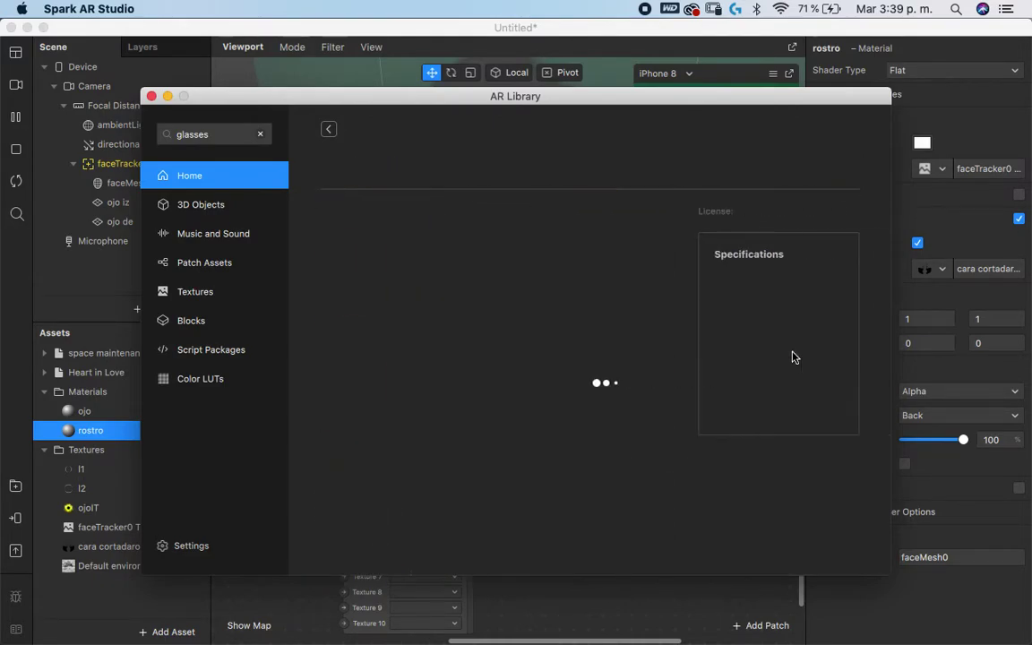
{"action": "left_click", "coordinate": [802, 165]}
{"action": "left_click", "coordinate": [797, 178]}
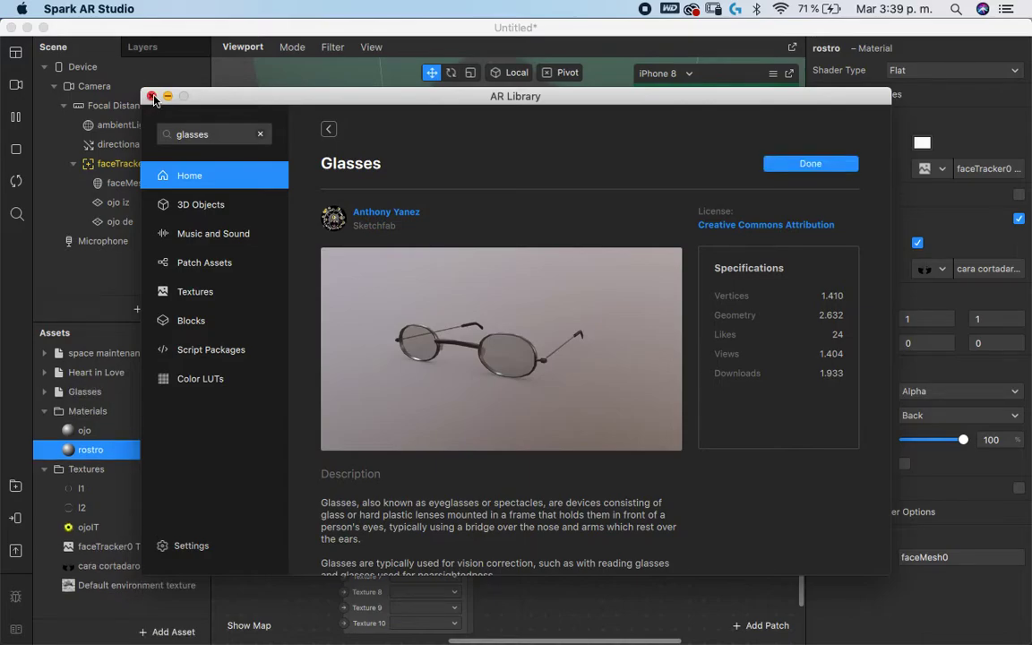
{"action": "left_click", "coordinate": [153, 96]}
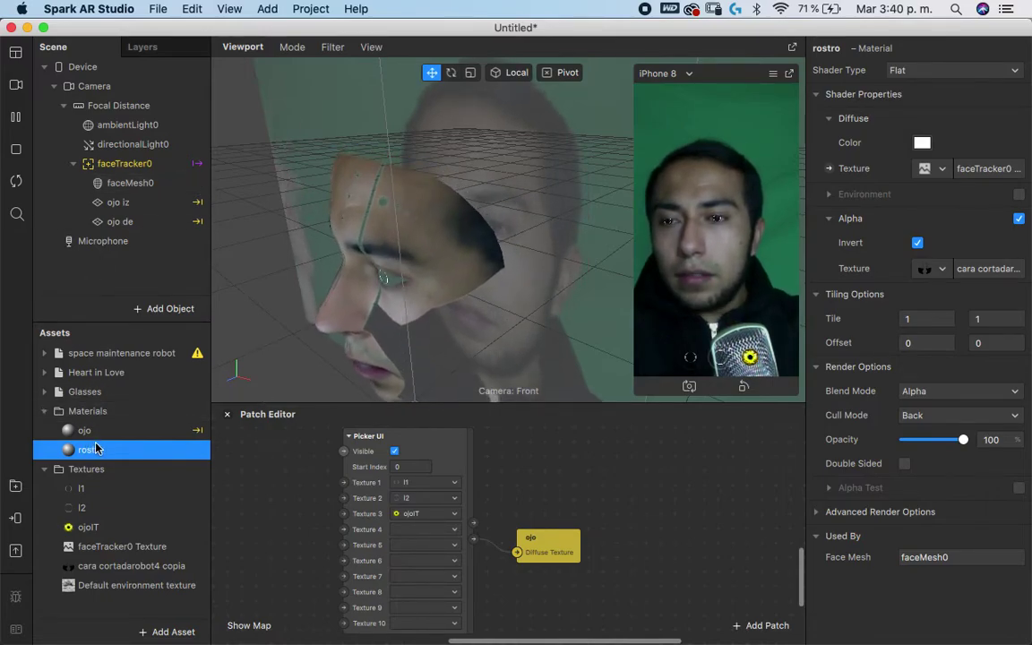
- Add the Glasses model to the scene as a child of faceTracker0
{"action": "left_click", "coordinate": [93, 394]}
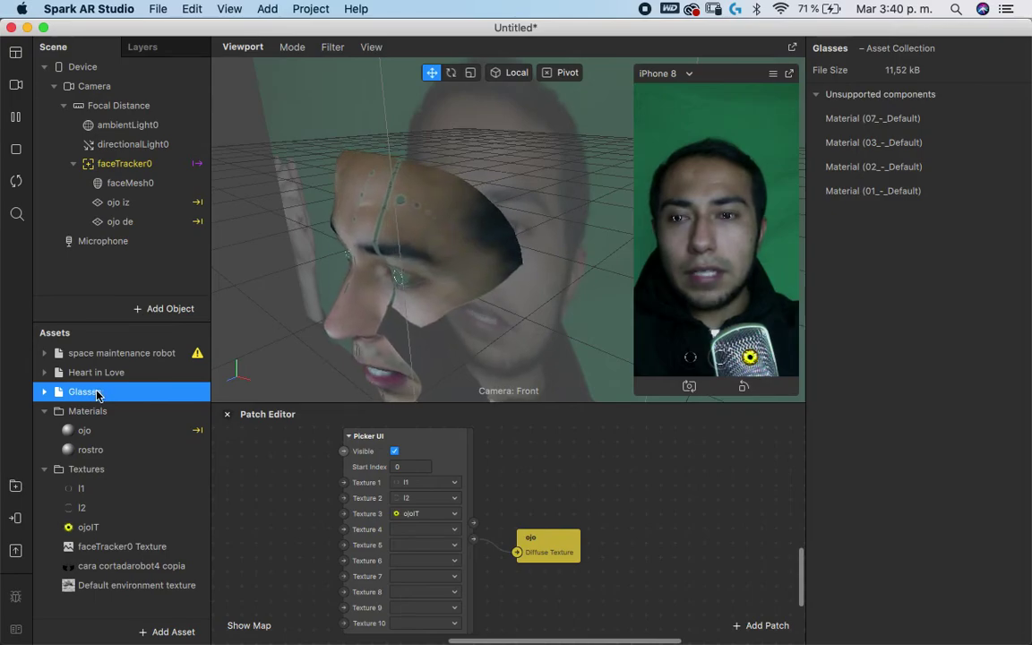
{"action": "left_click_drag", "start_coordinate": [98, 396], "coordinate": [127, 109]}
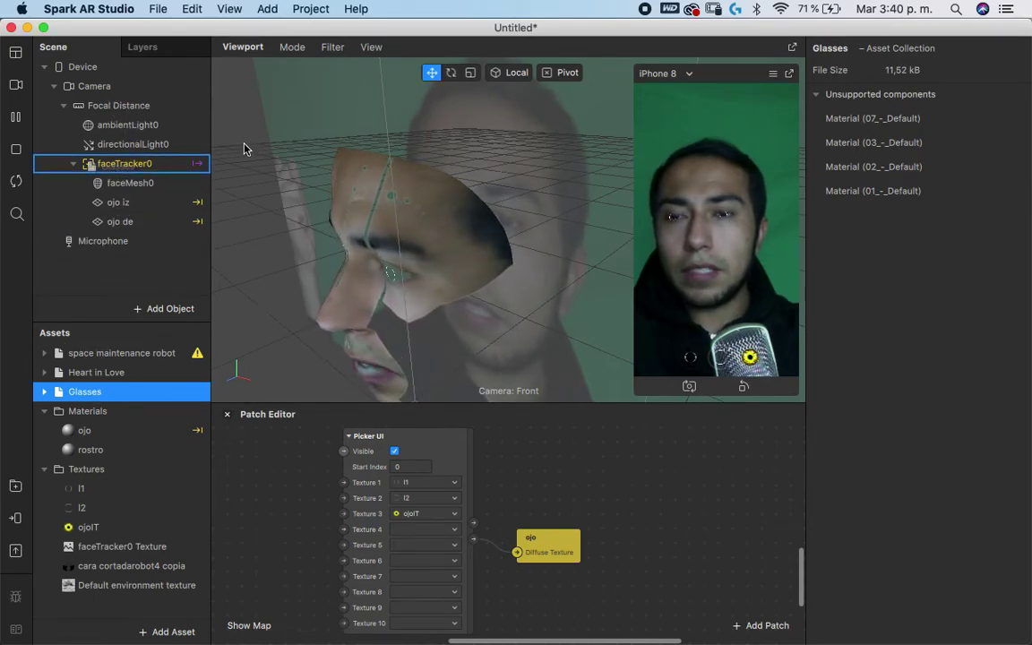
{"action": "left_click_drag", "start_coordinate": [244, 149], "coordinate": [247, 149]}
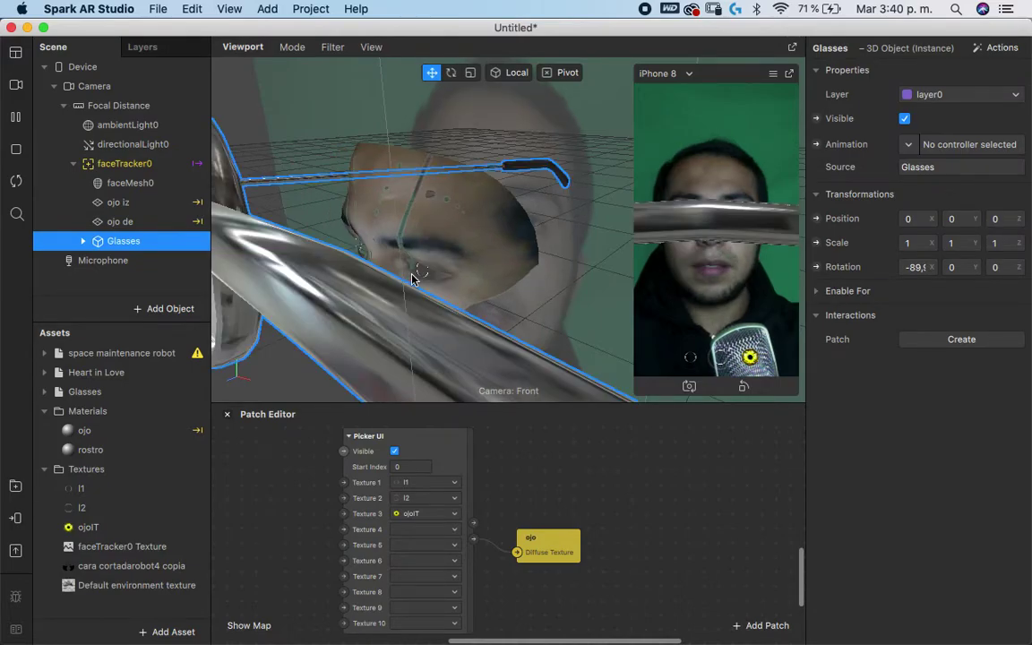
- Scale the glasses down uniformly to about 0.06 and move them up and back to sit over the eyes
{"action": "left_click_drag", "start_coordinate": [412, 279], "coordinate": [459, 275]}
{"action": "key", "text": "r"}
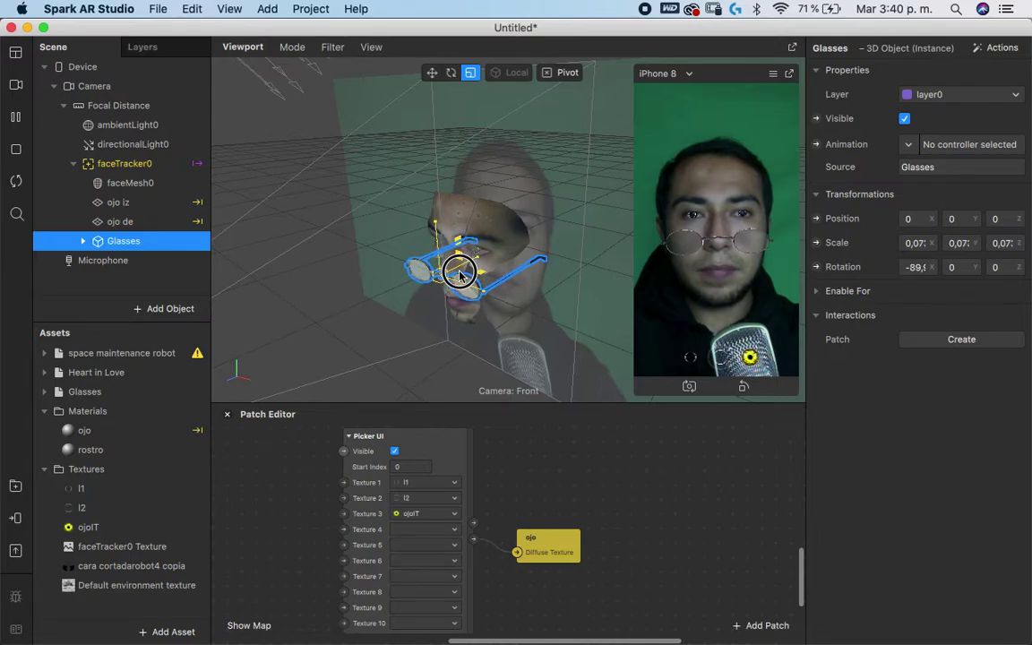
{"action": "key", "text": "w"}
{"action": "left_click_drag", "start_coordinate": [431, 219], "coordinate": [584, 277]}
{"action": "key", "text": "r"}
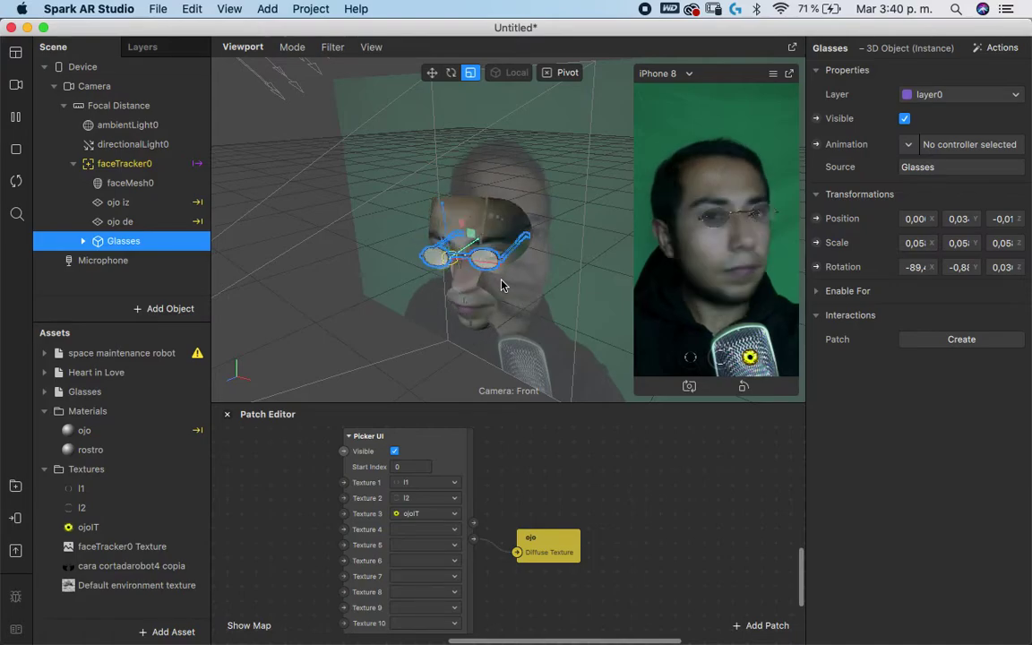
- Add the Heart in Love model under faceTracker0 and scale it down uniformly to about 0.04
{"action": "left_click", "coordinate": [91, 375]}
{"action": "left_click_drag", "start_coordinate": [90, 375], "coordinate": [100, 147]}
{"action": "left_click_drag", "start_coordinate": [204, 152], "coordinate": [205, 156]}
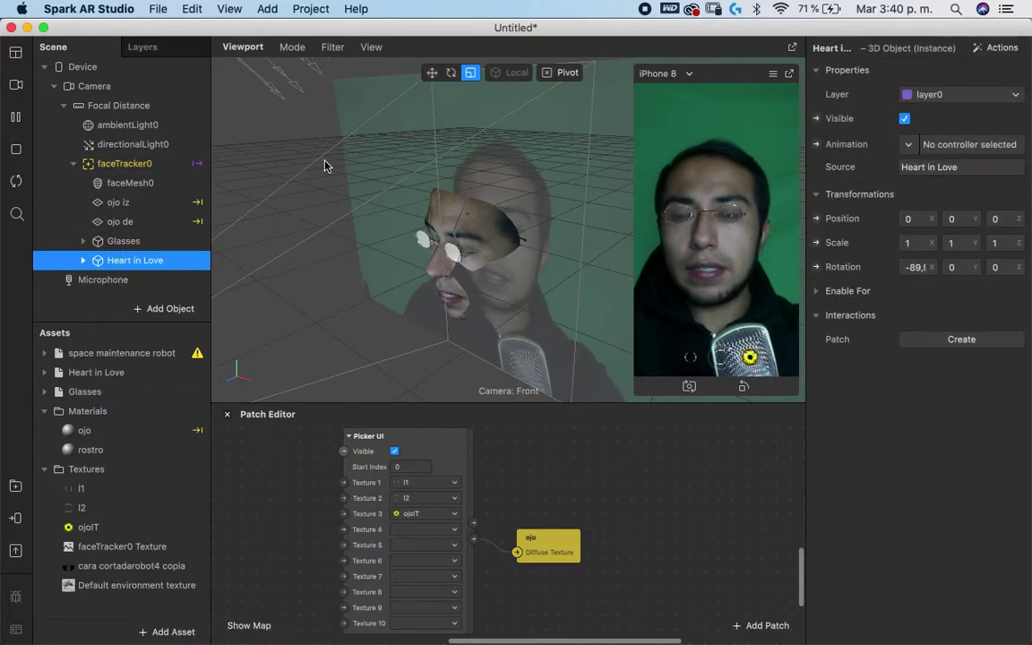
{"action": "left_click_drag", "start_coordinate": [439, 269], "coordinate": [293, 300]}
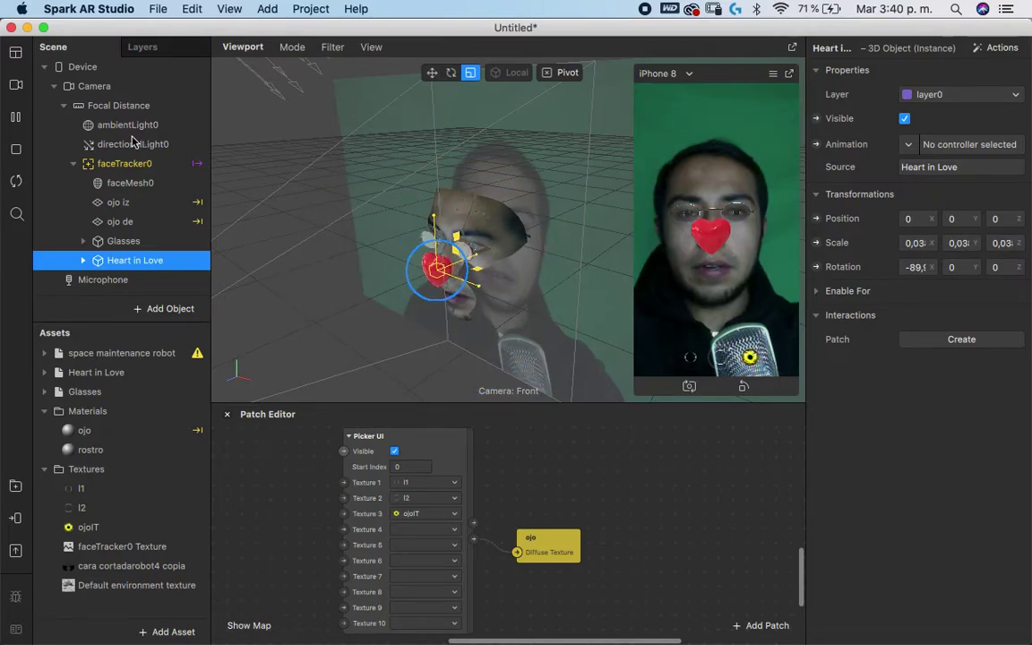
- Move Heart in Love out of faceTracker0 into Focal Distance and place it above the head at about X -0.08, Y 0.2
{"action": "left_click_drag", "start_coordinate": [103, 259], "coordinate": [106, 109]}
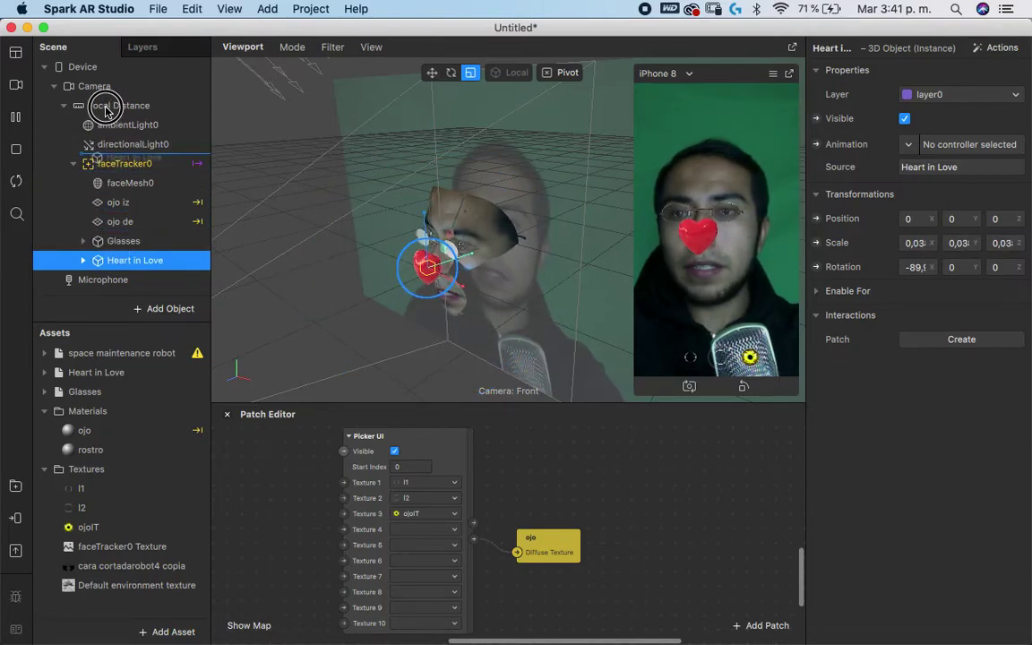
{"action": "left_click_drag", "start_coordinate": [327, 166], "coordinate": [431, 89]}
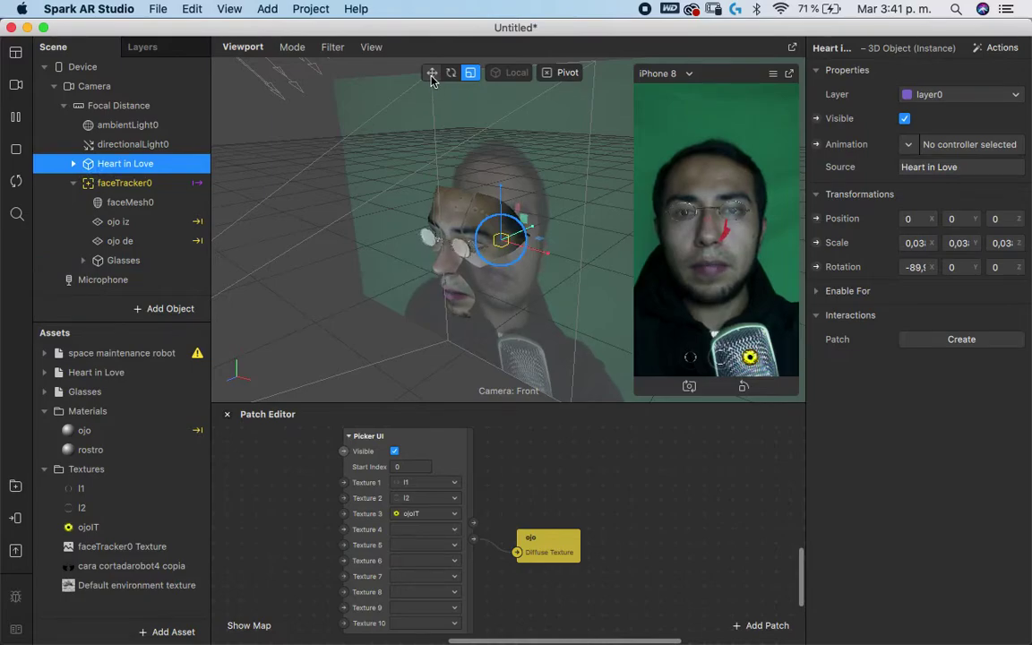
{"action": "left_click_drag", "start_coordinate": [510, 139], "coordinate": [497, 121]}
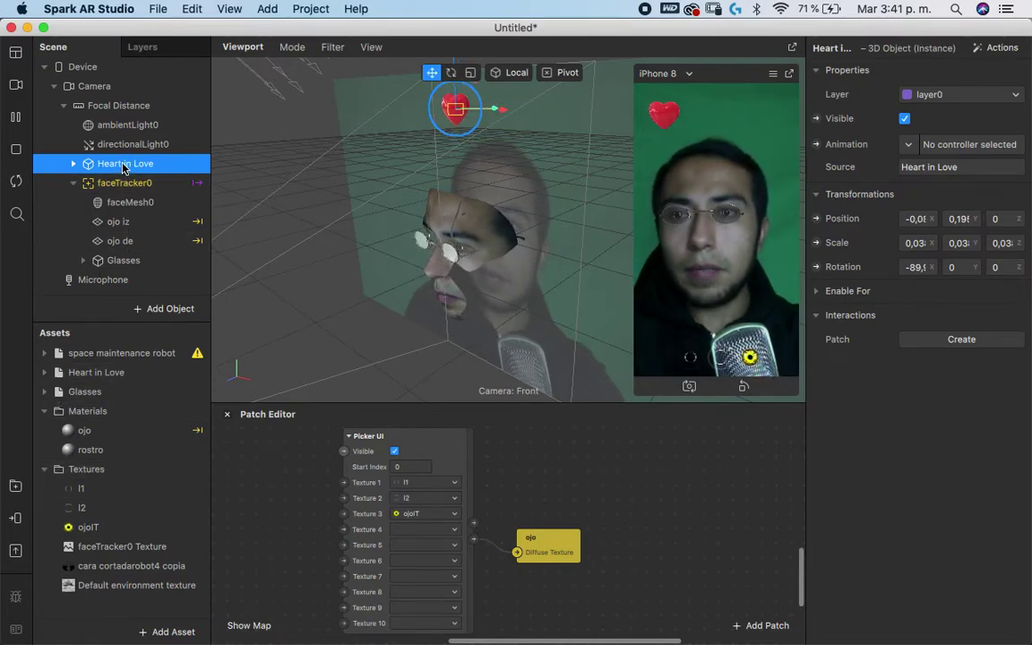
- Duplicate the heart and shift the original to the opposite side above the head, at about X 0.09
{"action": "key", "text": "super+d"}
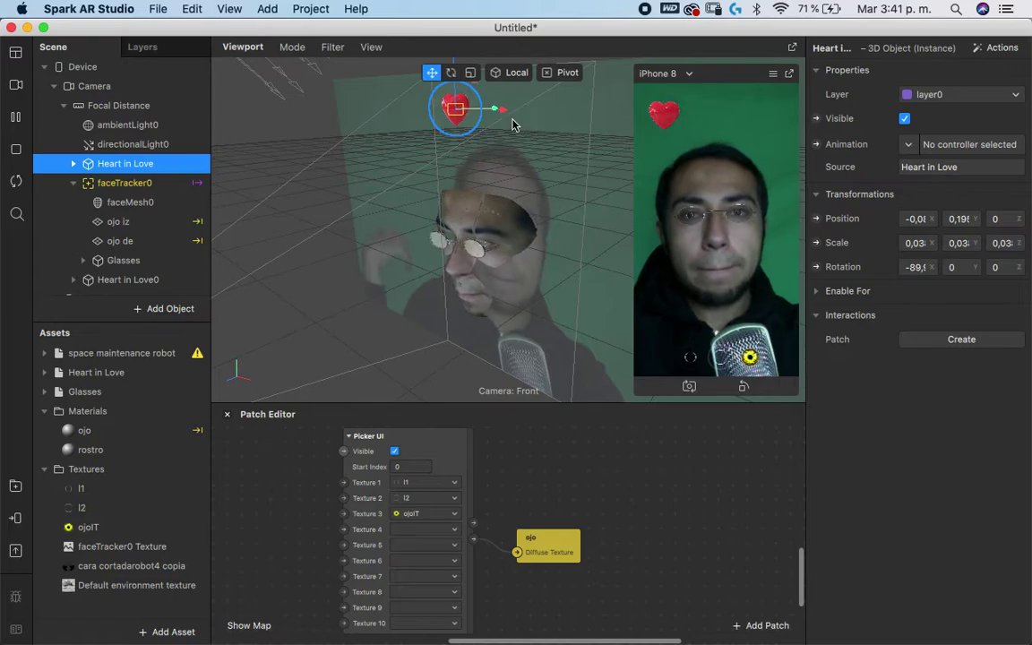
{"action": "left_click_drag", "start_coordinate": [500, 113], "coordinate": [625, 125]}
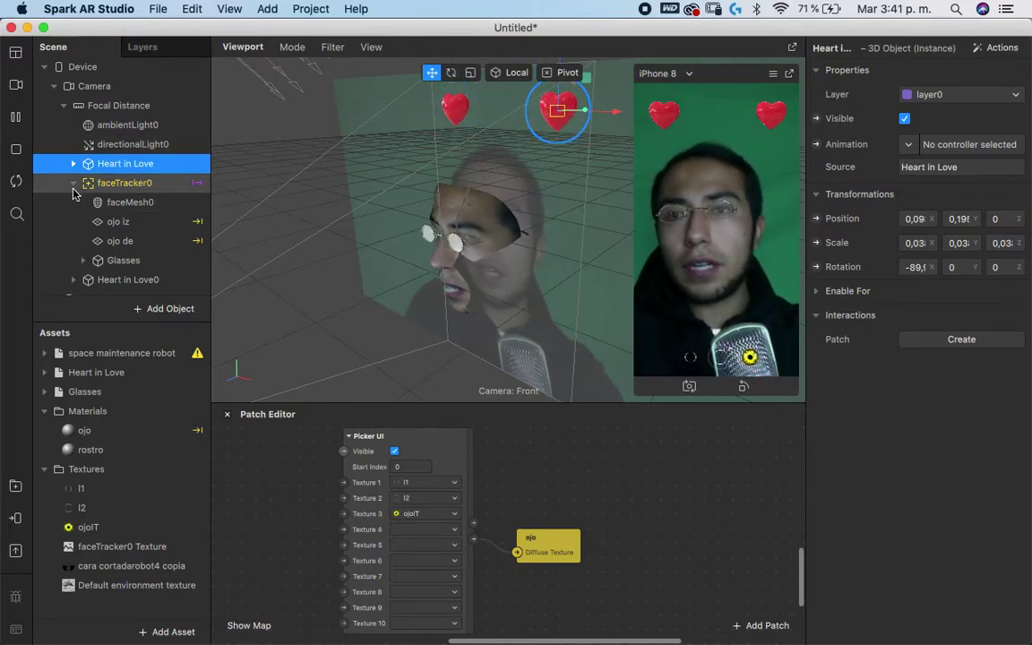
- Collapse faceTracker0 in the scene hierarchy and move the duplicated heart directly below Heart in Love
{"action": "left_click", "coordinate": [74, 184]}
{"action": "left_click", "coordinate": [94, 221]}
{"action": "left_click", "coordinate": [130, 204]}
{"action": "left_click_drag", "start_coordinate": [131, 204], "coordinate": [132, 168]}
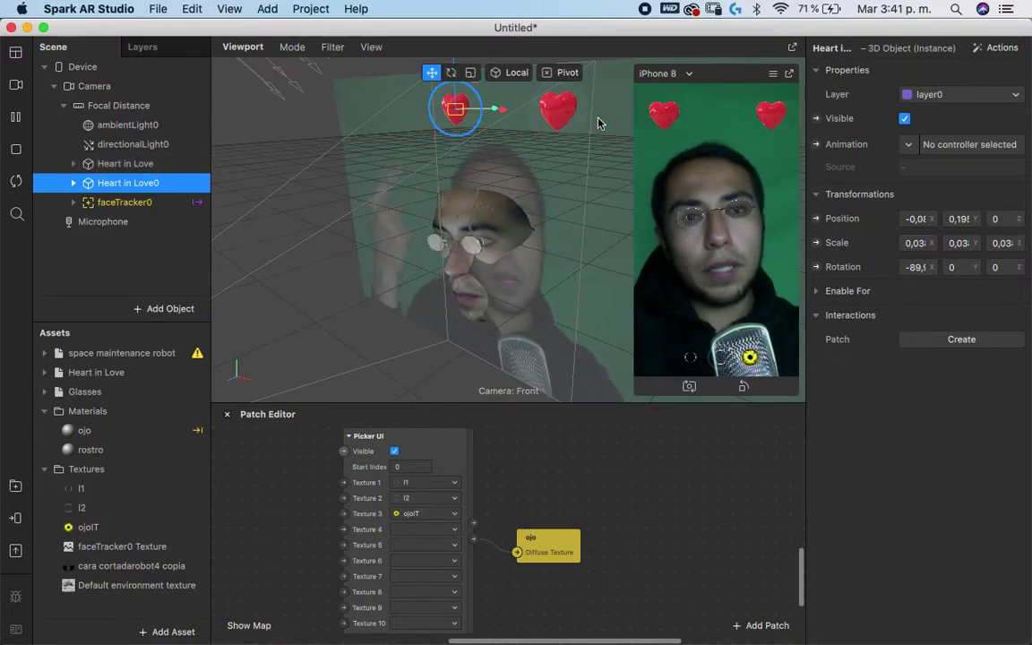
- Add a Spin animation to the duplicated heart, Heart in Love0
{"action": "left_click", "coordinate": [998, 48]}
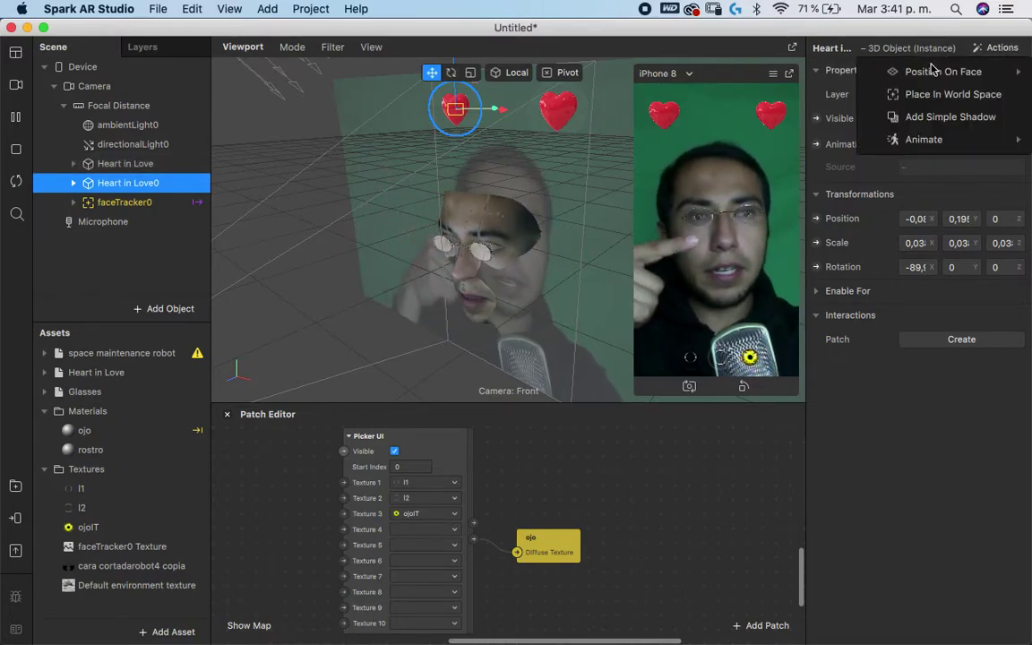
{"action": "mouse_move", "coordinate": [894, 139]}
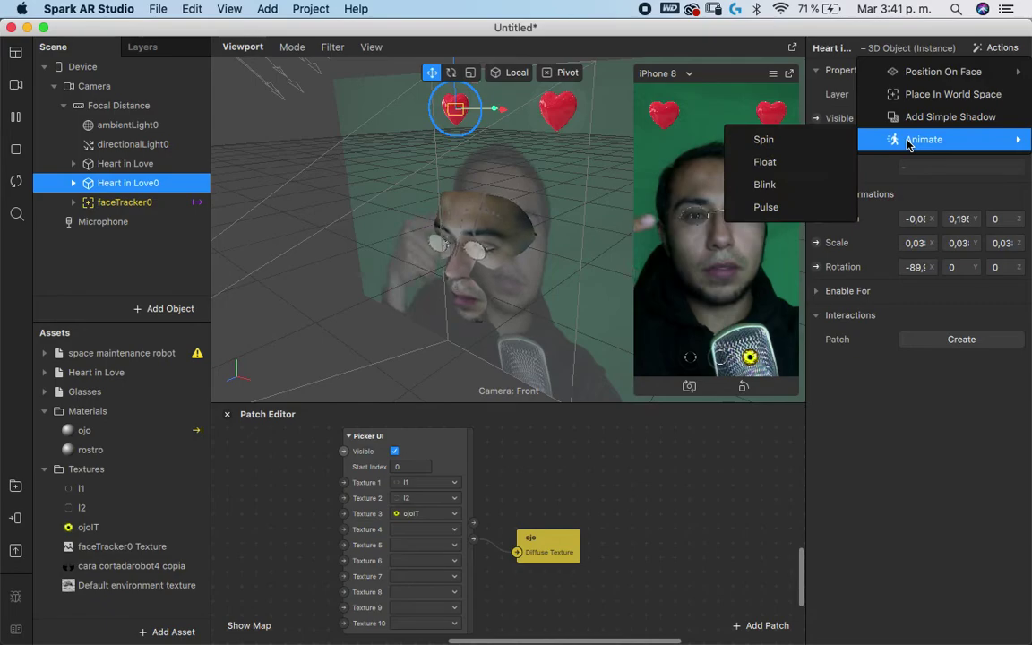
{"action": "left_click", "coordinate": [785, 146]}
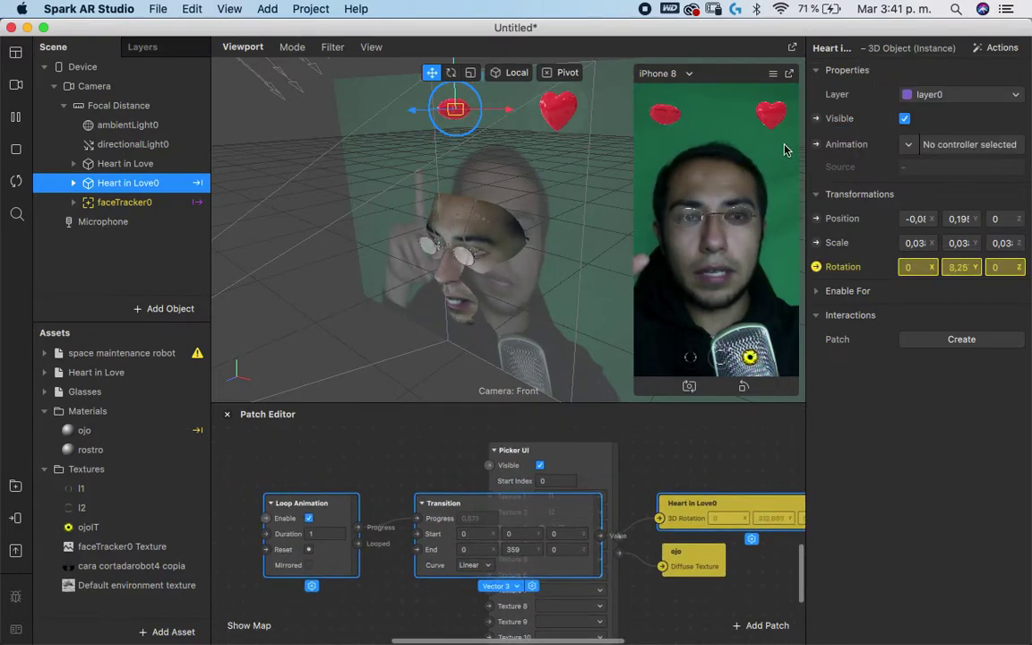
{"action": "scroll", "coordinate": [582, 502], "scroll_direction": "left", "scroll_amount": 3}
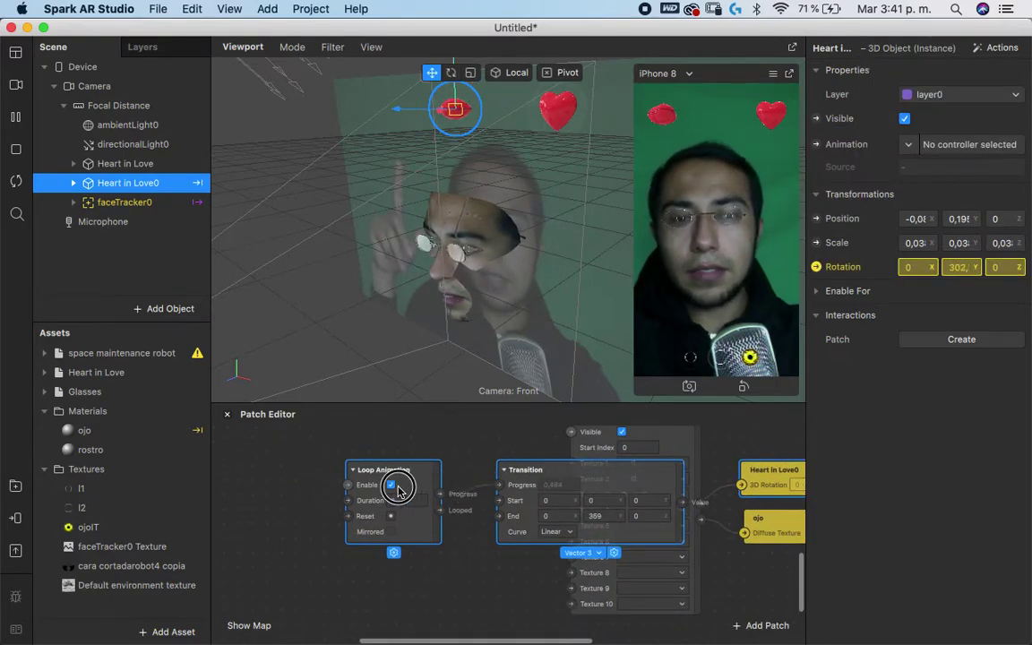
{"action": "scroll", "coordinate": [358, 489], "scroll_direction": "right", "scroll_amount": 5}
{"action": "scroll", "coordinate": [556, 488], "scroll_direction": "left", "scroll_amount": 6}
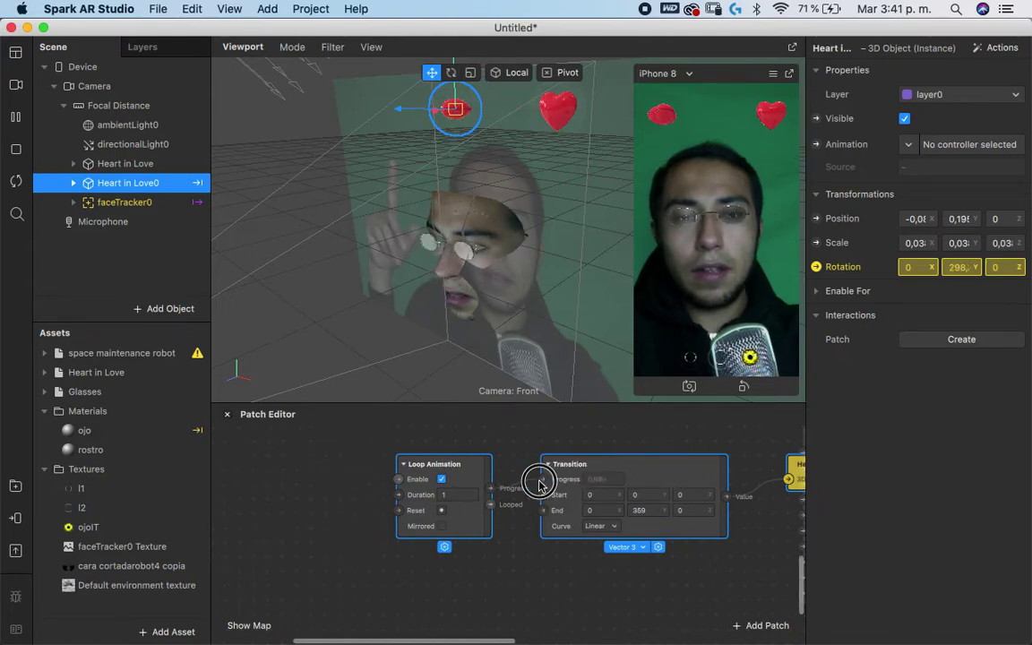
{"action": "scroll", "coordinate": [502, 486], "scroll_direction": "right", "scroll_amount": 4}
- Try spinning the heart around Z by setting the Transition's End values to Y 0 and Z 360
{"action": "double_click", "coordinate": [472, 525]}
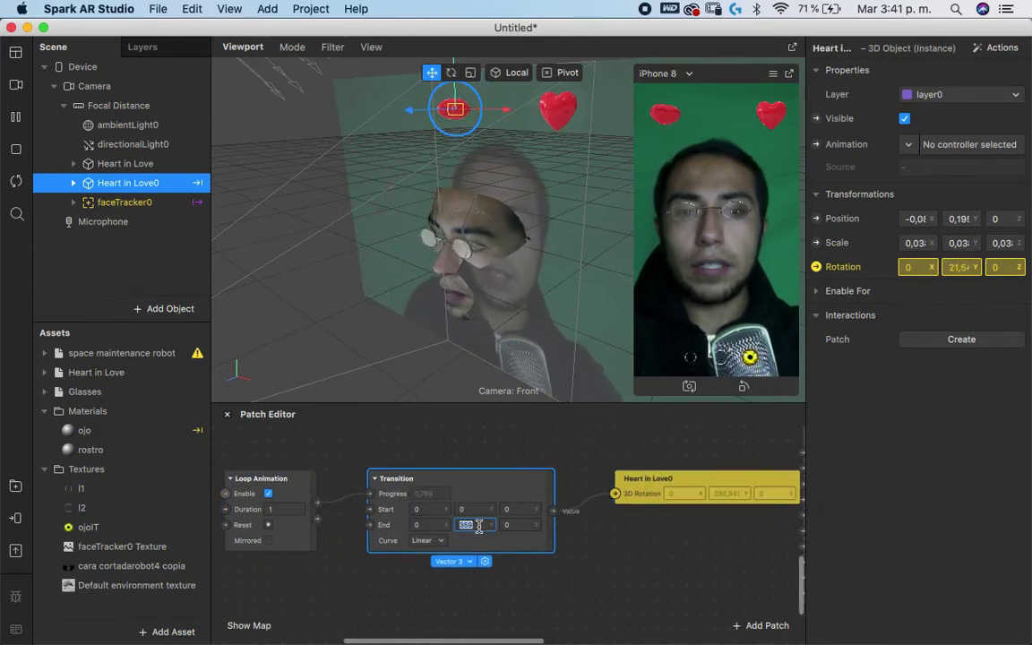
{"action": "type", "text": "0"}
{"action": "key", "text": "Return"}
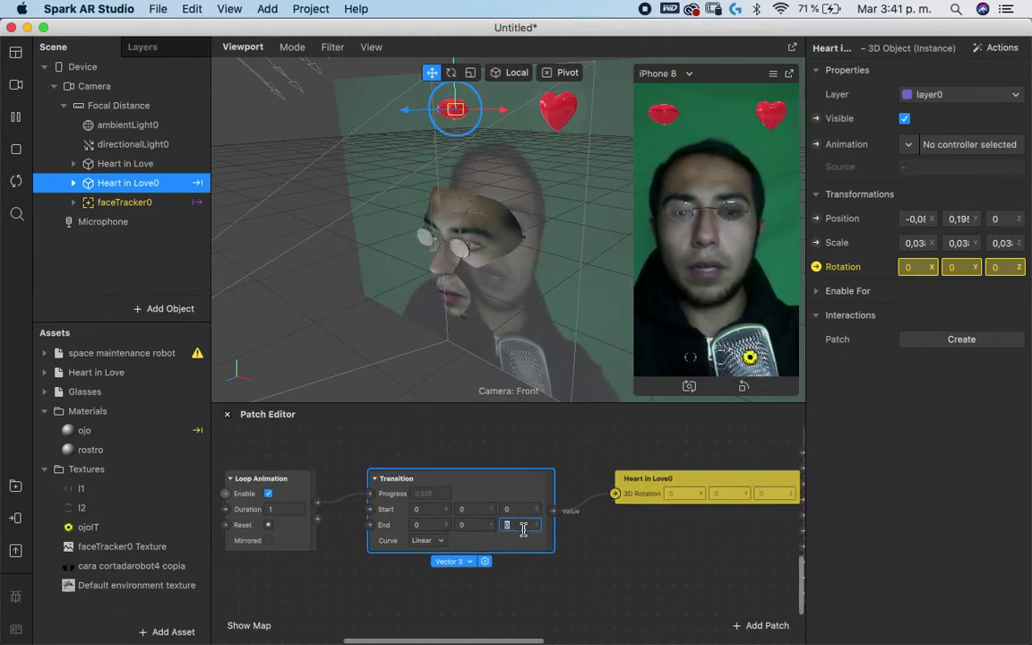
{"action": "type", "text": "360"}
{"action": "key", "text": "Return"}
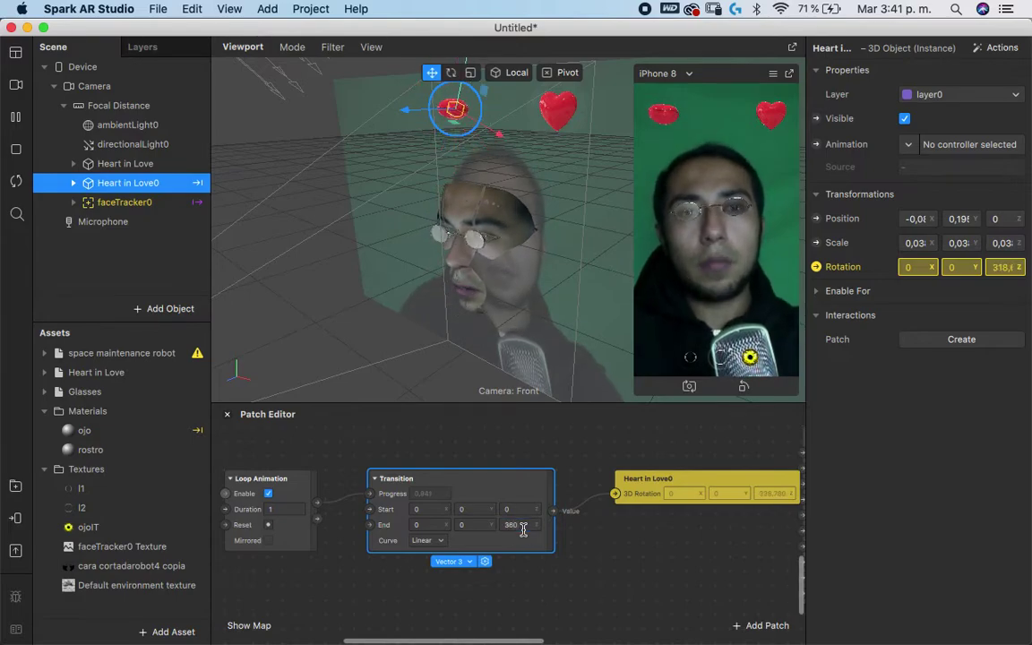
{"action": "type", "text": "0"}
{"action": "key", "text": "Return"}
- Set the heart's Transition to Start X -90, End X -90 and End Y 360
{"action": "double_click", "coordinate": [428, 528]}
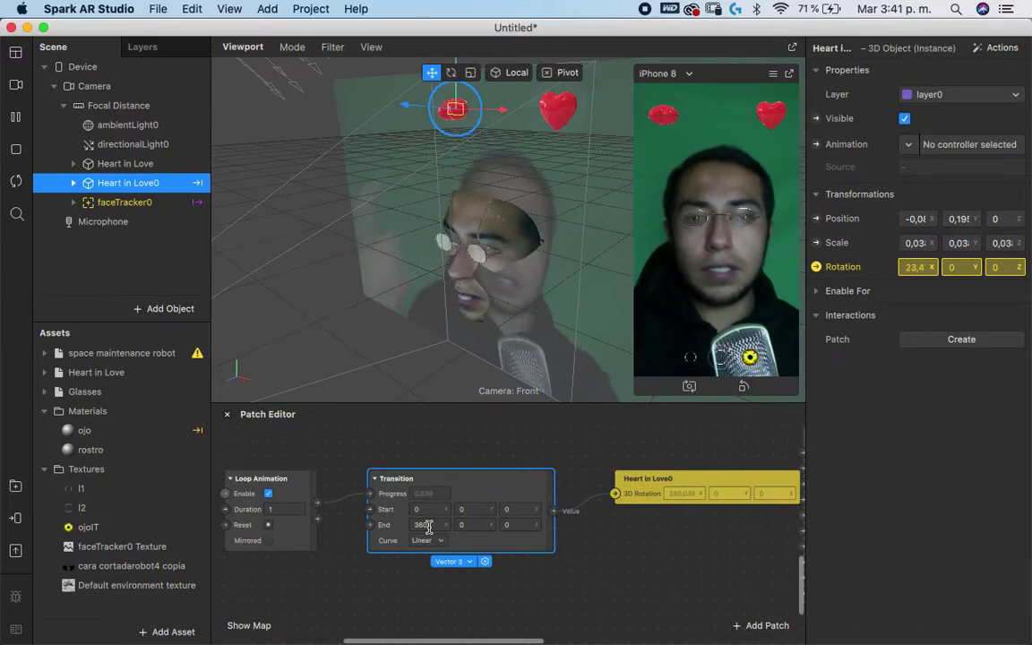
{"action": "double_click", "coordinate": [428, 528]}
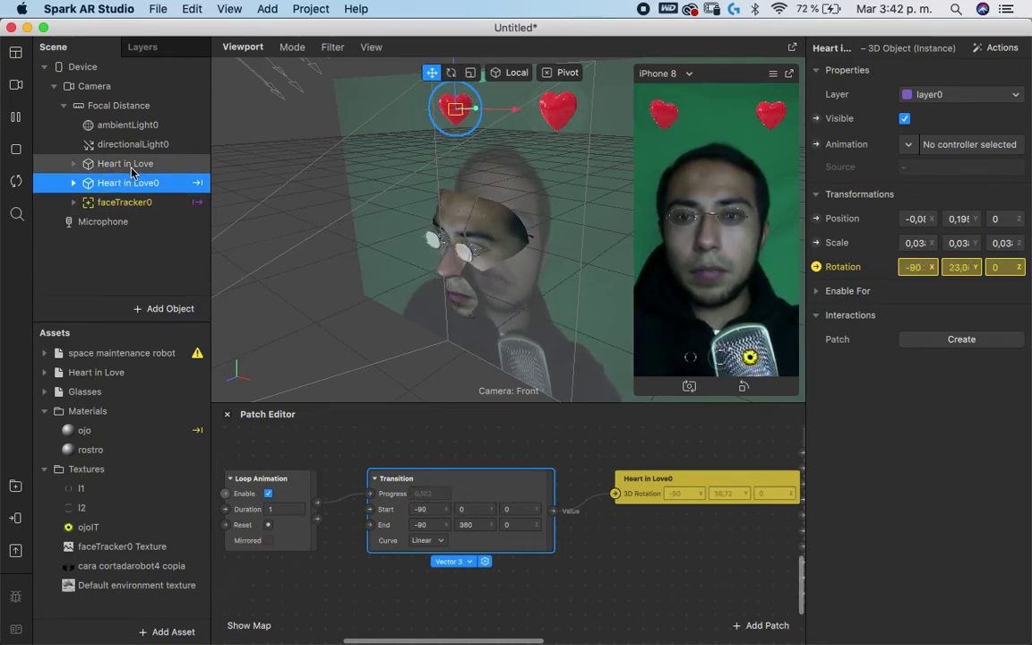
- Create a rotation patch for Heart in Love and connect the heart Transition's value output to it
{"action": "key", "text": "Up"}
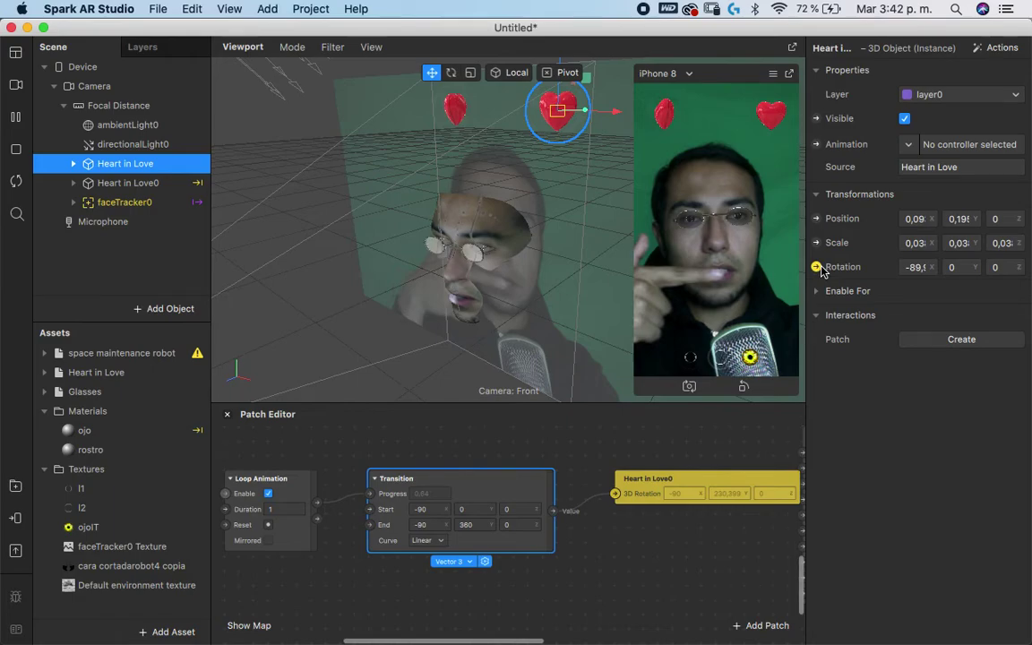
{"action": "left_click", "coordinate": [817, 267]}
{"action": "left_click_drag", "start_coordinate": [606, 552], "coordinate": [610, 557]}
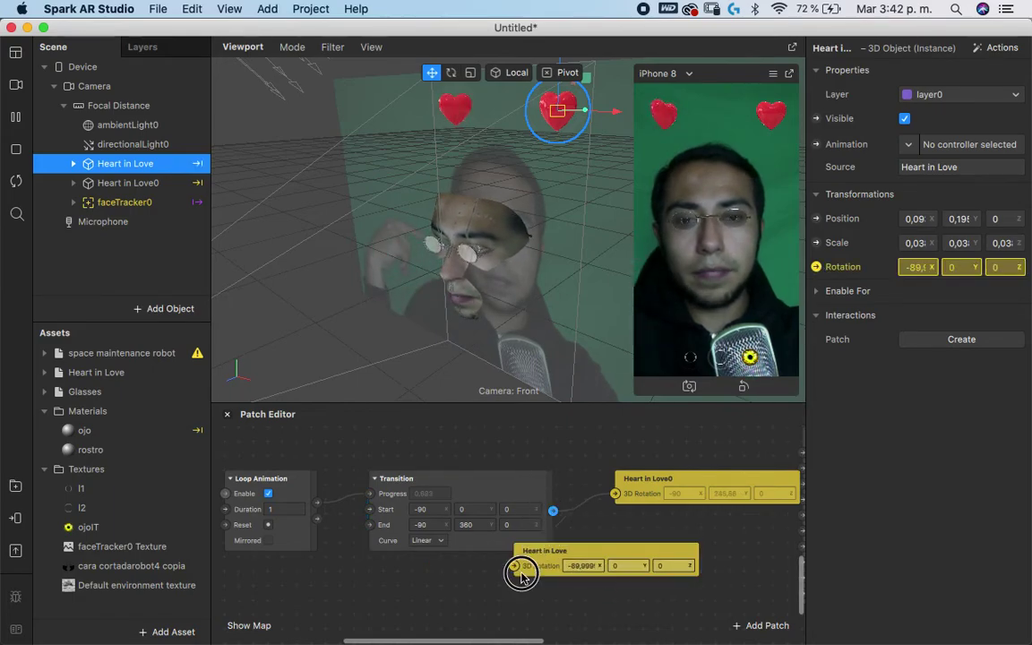
{"action": "left_click_drag", "start_coordinate": [516, 569], "coordinate": [641, 552]}
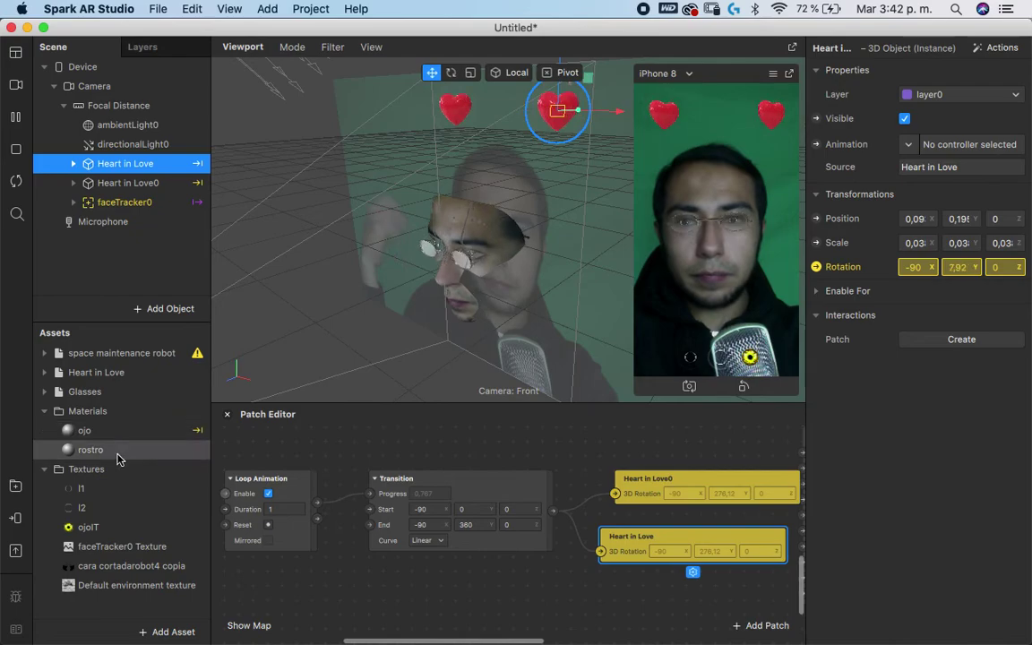
- Raise the albedo color opacity of the Marble material in Heart in Love to 100% and collapse that asset group
{"action": "left_click", "coordinate": [45, 371]}
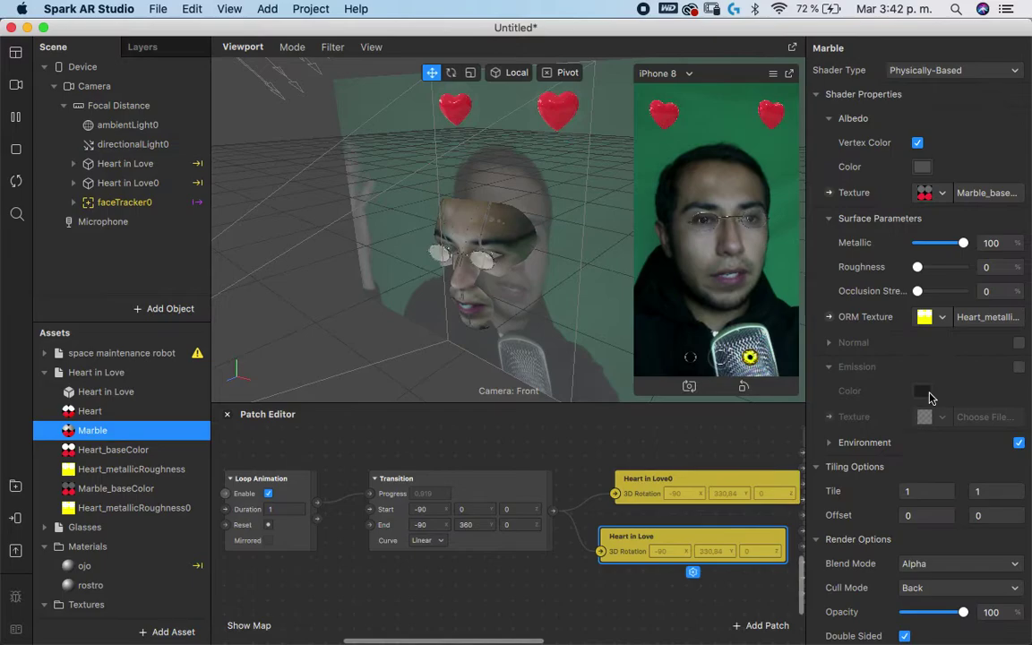
{"action": "scroll", "coordinate": [935, 403], "scroll_direction": "down", "scroll_amount": 2}
{"action": "left_click", "coordinate": [922, 100]}
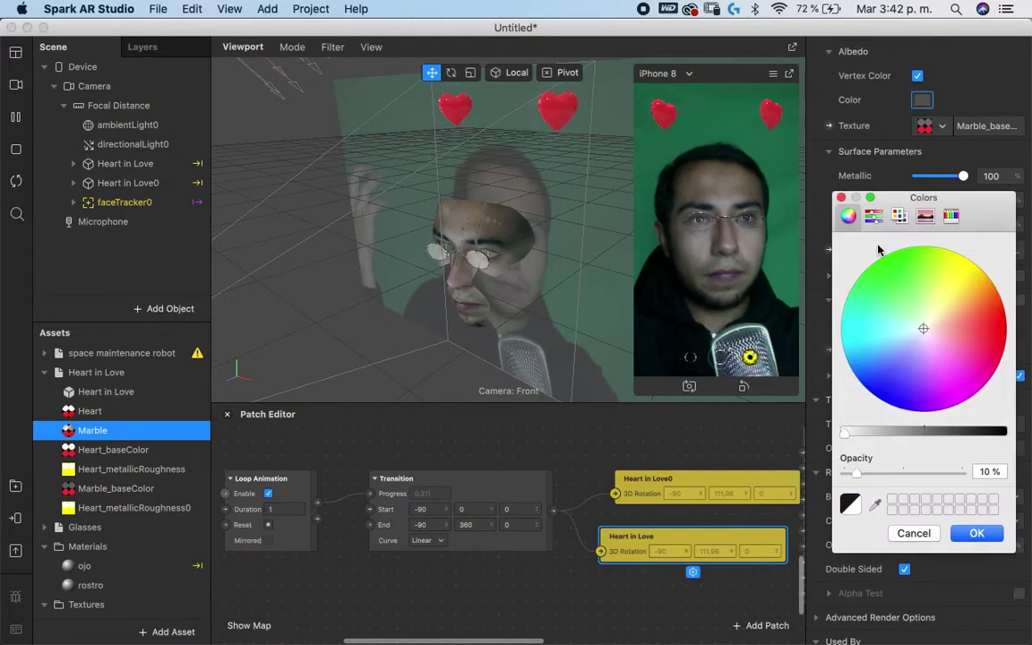
{"action": "left_click_drag", "start_coordinate": [888, 474], "coordinate": [995, 467]}
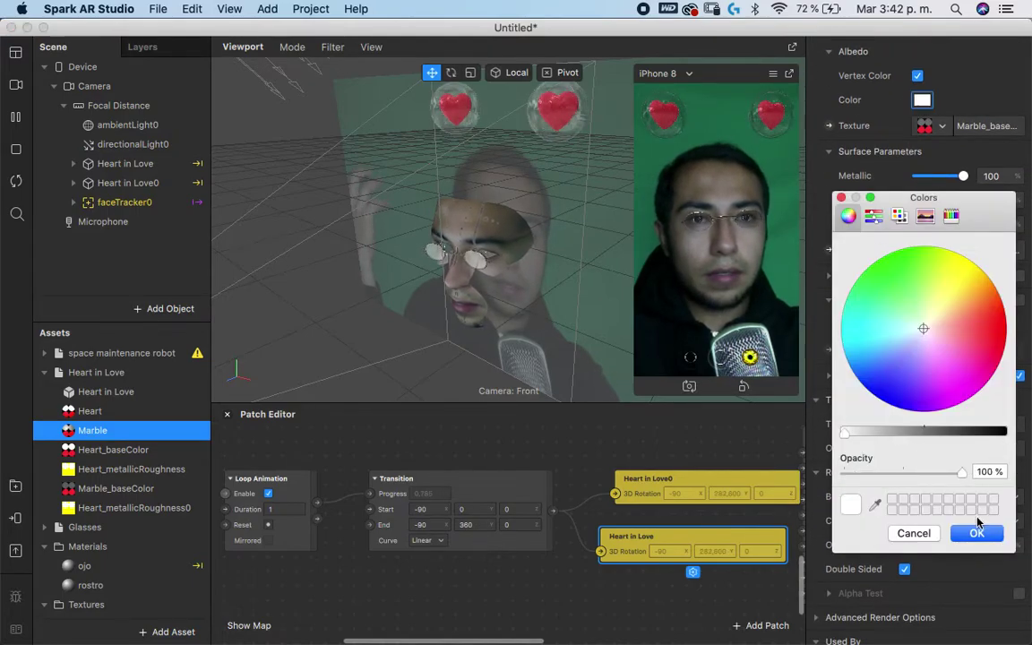
{"action": "left_click", "coordinate": [976, 534]}
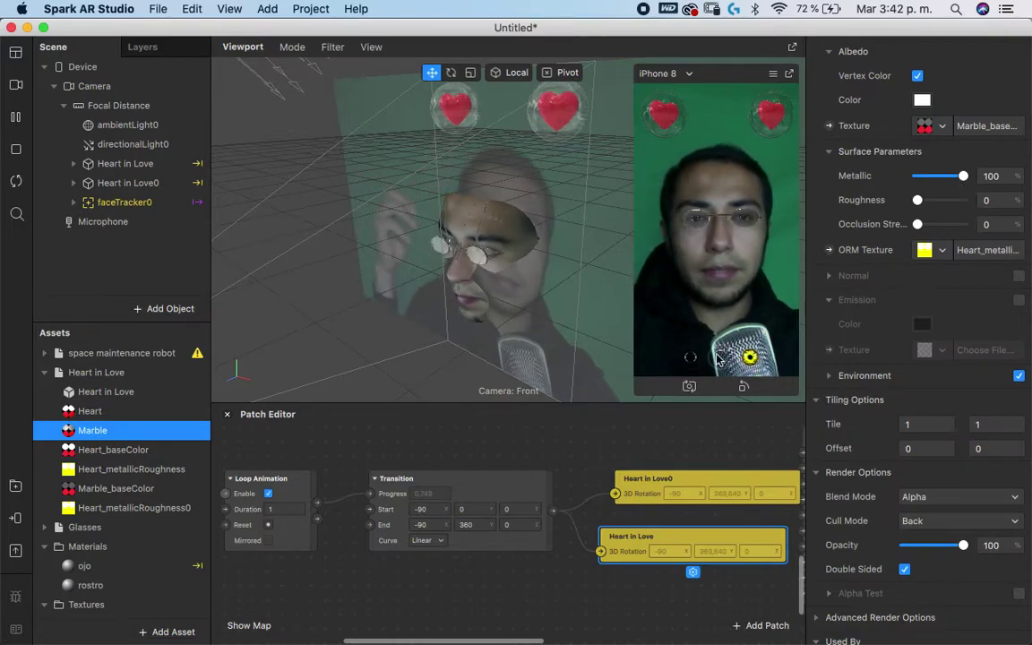
{"action": "left_click", "coordinate": [44, 371]}
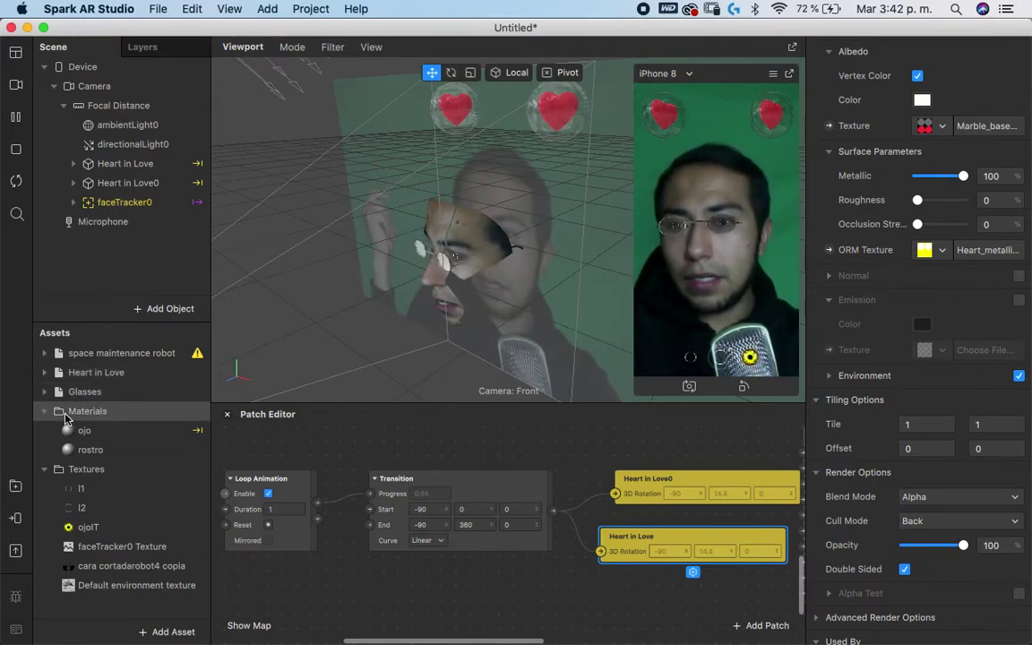
- Add the space maintenance robot model to the scene and set its scale to 0.2 on all axes
{"action": "left_click_drag", "start_coordinate": [127, 358], "coordinate": [450, 254]}
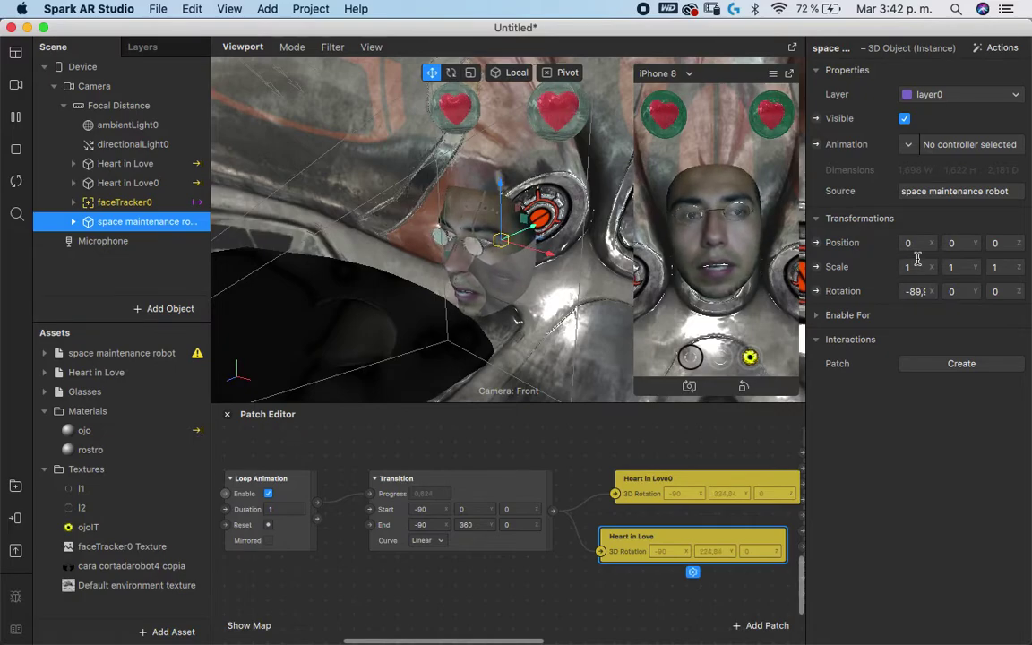
{"action": "left_click", "coordinate": [968, 267]}
{"action": "type", "text": "0.2"}
{"action": "left_click", "coordinate": [1001, 267]}
{"action": "type", "text": "0.2"}
{"action": "key", "text": "Return"}
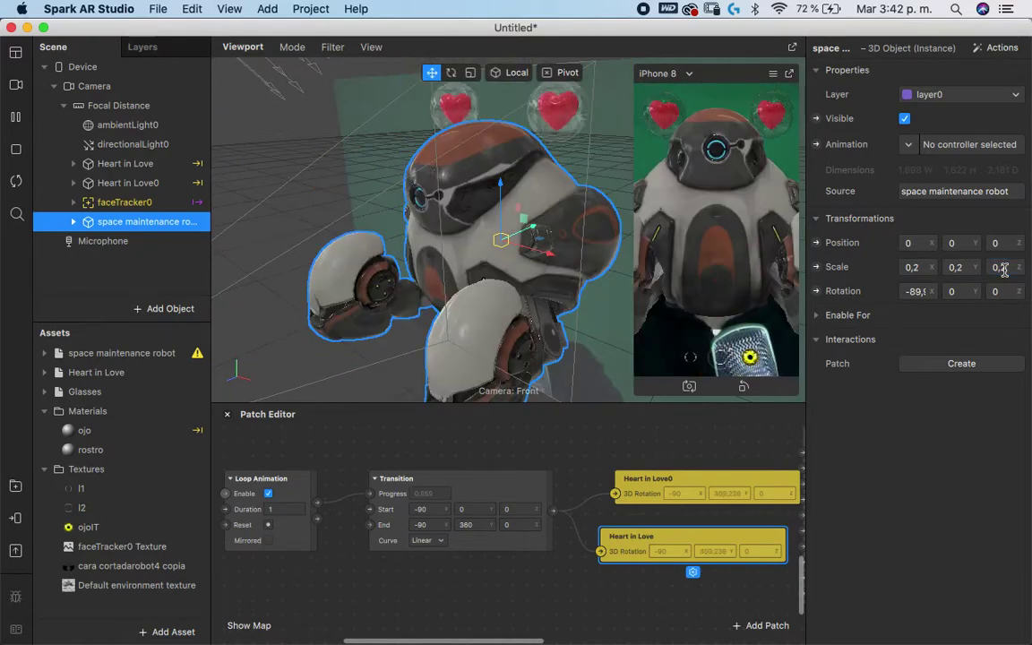
- Reduce the robot's scale to 0.05 on all axes and place it below the face at about X -0.04, Y -0.12, Z 0.13
{"action": "left_click", "coordinate": [923, 273]}
{"action": "type", "text": "0,0"}
{"action": "left_click", "coordinate": [973, 267]}
{"action": "type", "text": "0,05"}
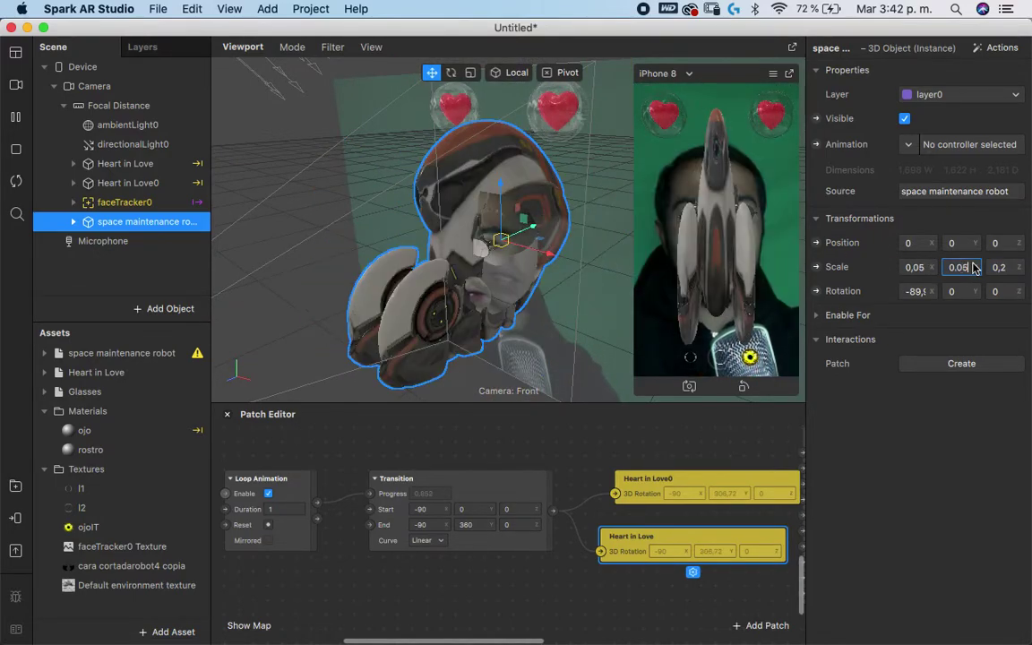
{"action": "key", "text": "Tab"}
{"action": "type", "text": "0,05"}
{"action": "key", "text": "Return"}
{"action": "left_click_drag", "start_coordinate": [524, 232], "coordinate": [457, 357]}
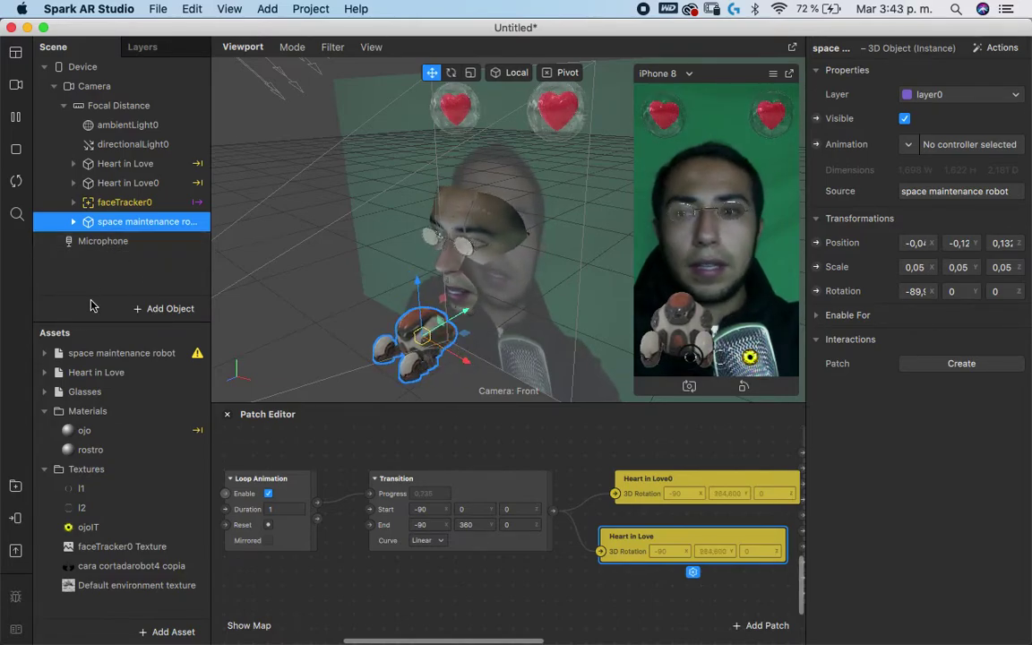
- Expand the space maintenance robot asset and add a Float animation to the robot in the scene
{"action": "left_click", "coordinate": [108, 353]}
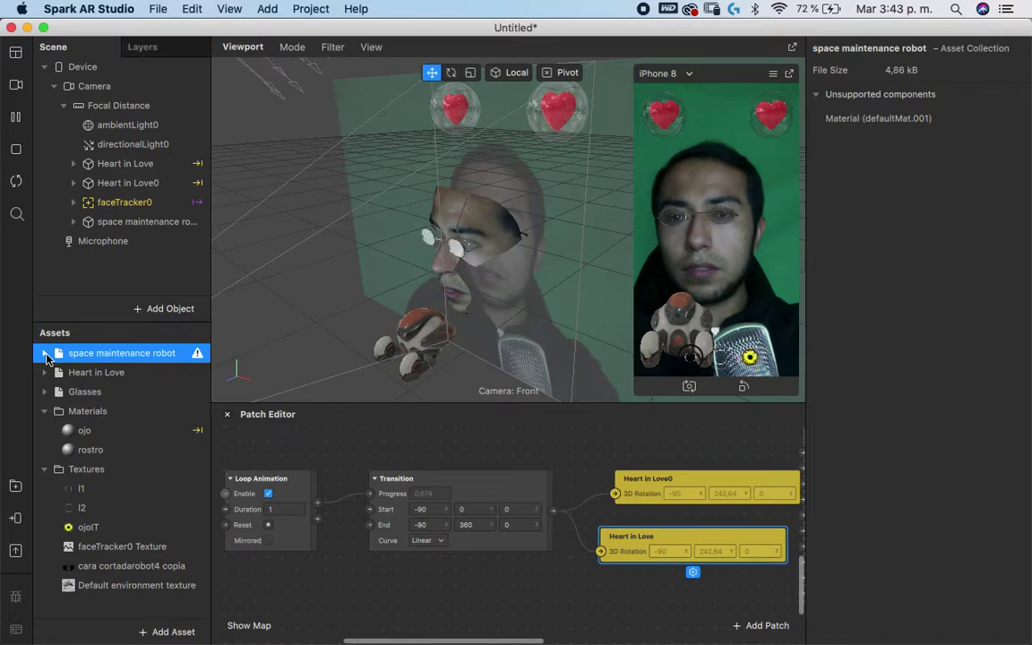
{"action": "left_click", "coordinate": [45, 352]}
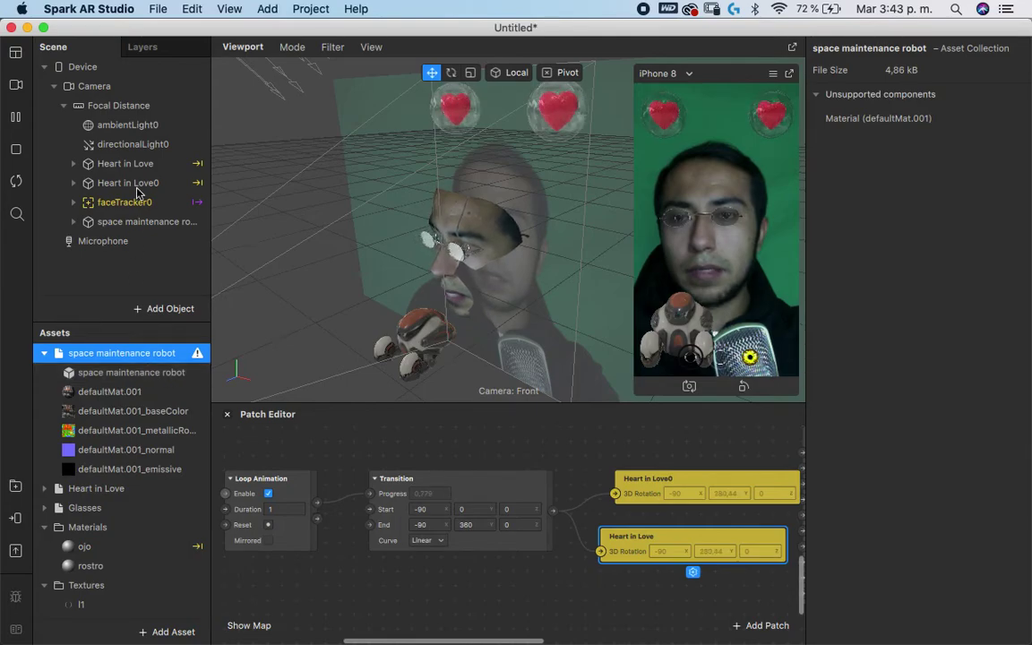
{"action": "left_click", "coordinate": [112, 225]}
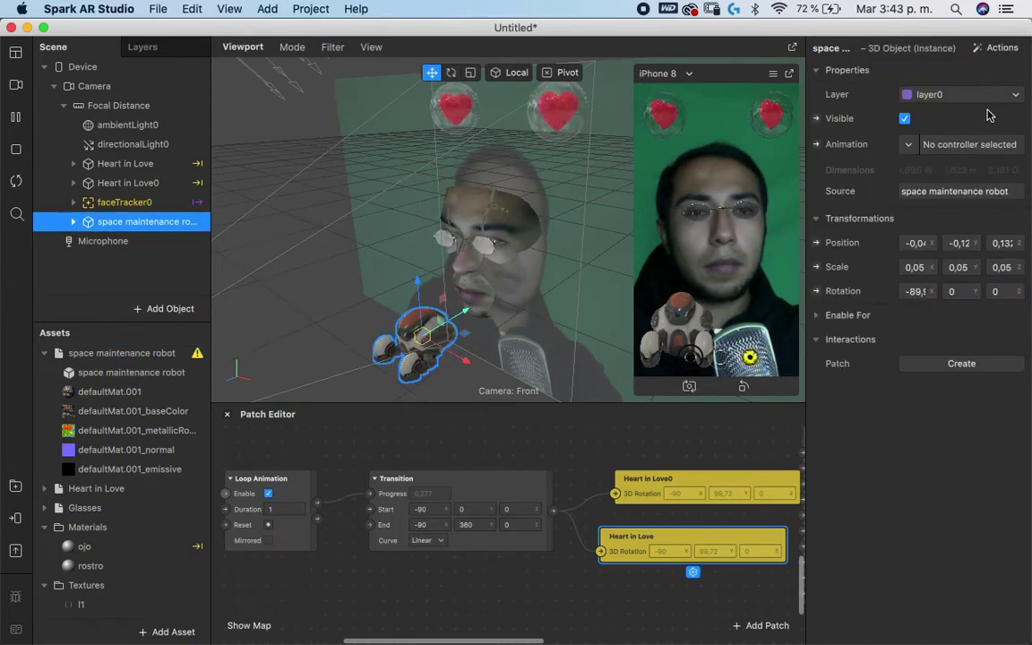
{"action": "left_click", "coordinate": [994, 49]}
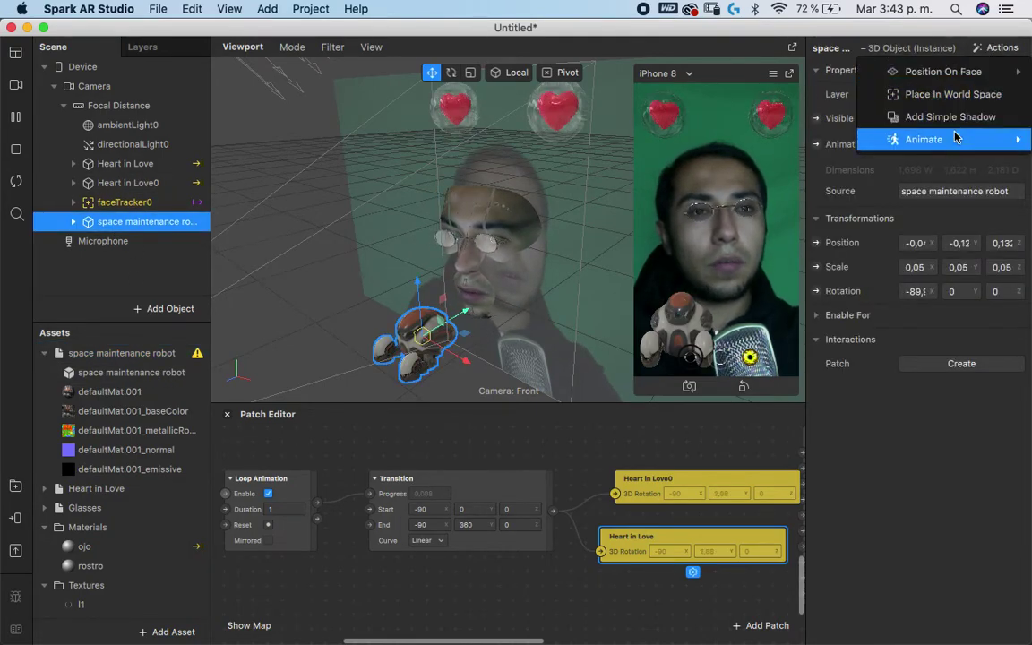
{"action": "mouse_move", "coordinate": [932, 138]}
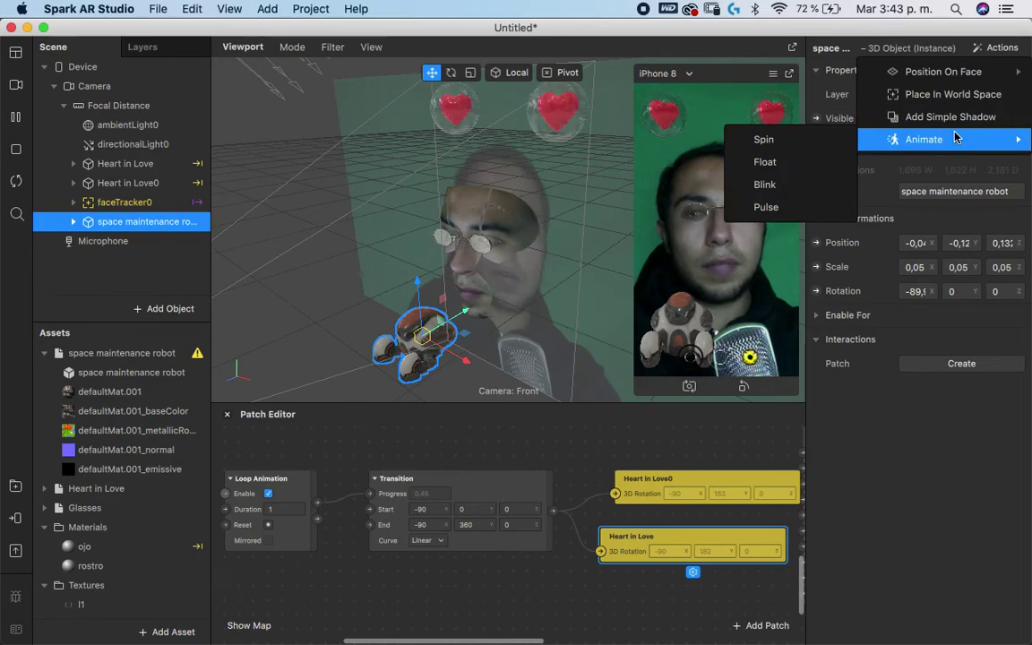
{"action": "left_click", "coordinate": [799, 171]}
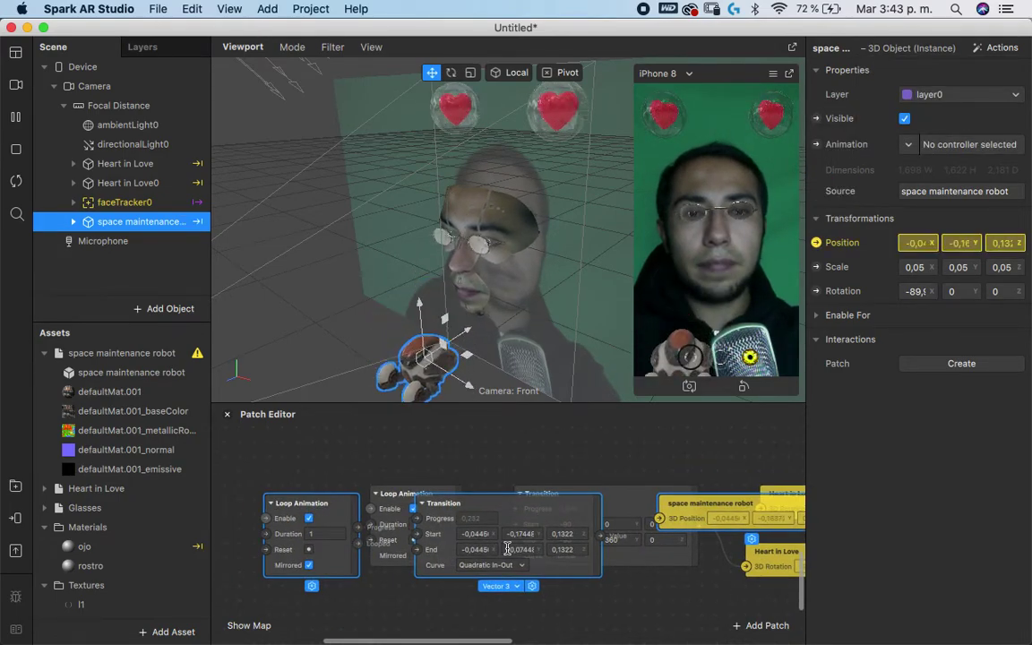
- Move the robot's animation patches above the heart patches and set the robot's Loop Animation duration to 3
{"action": "scroll", "coordinate": [484, 550], "scroll_direction": "left", "scroll_amount": 2}
{"action": "scroll", "coordinate": [524, 492], "scroll_direction": "down", "scroll_amount": 3}
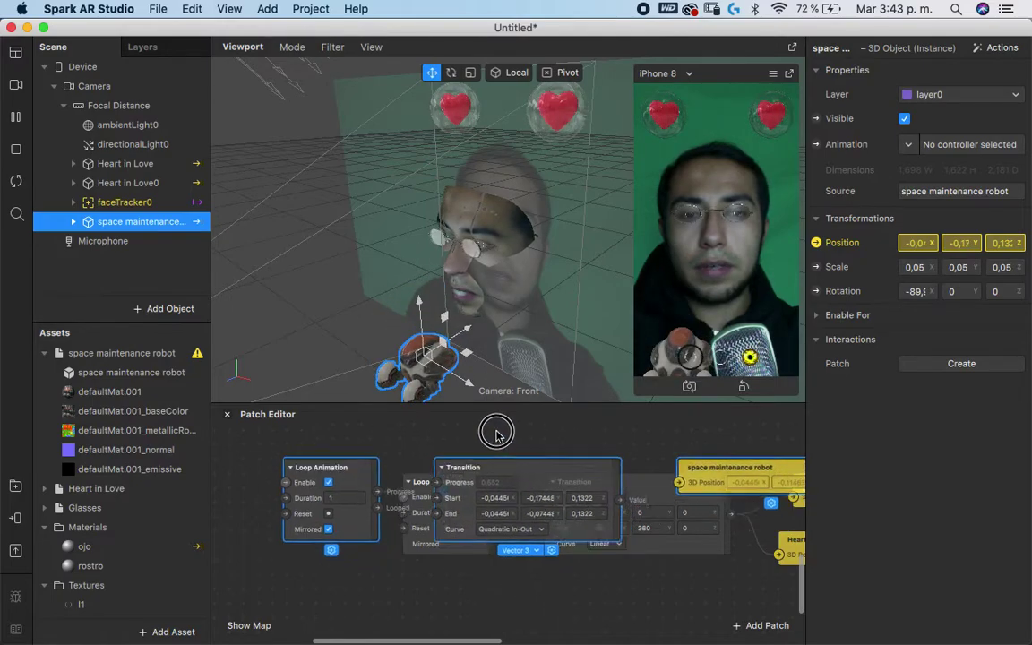
{"action": "scroll", "coordinate": [574, 538], "scroll_direction": "up", "scroll_amount": 4}
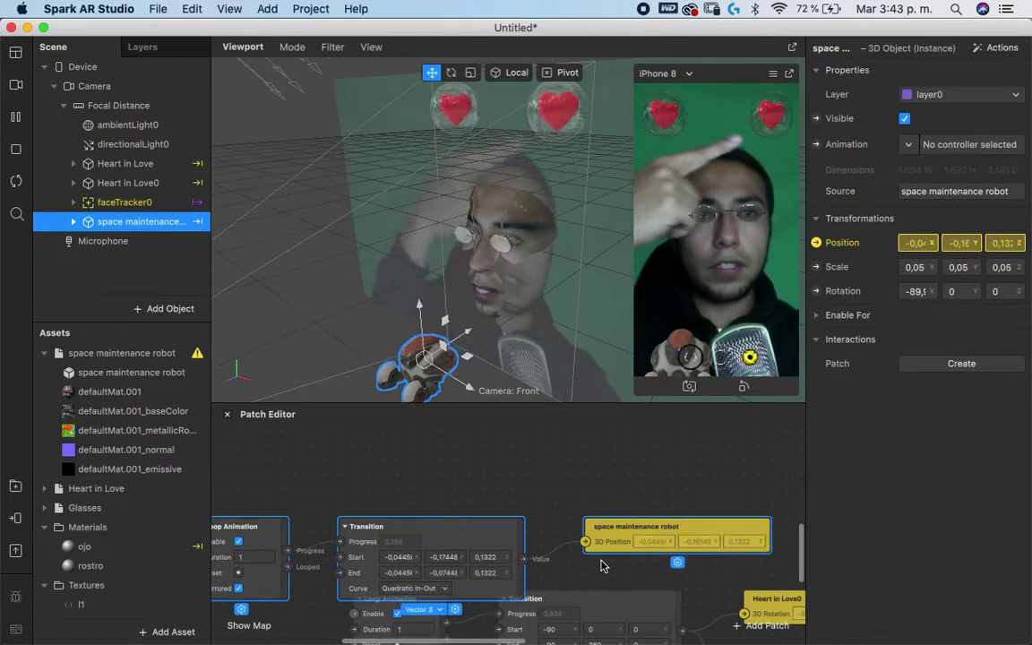
{"action": "scroll", "coordinate": [492, 538], "scroll_direction": "left", "scroll_amount": 3}
{"action": "scroll", "coordinate": [559, 495], "scroll_direction": "up", "scroll_amount": 2}
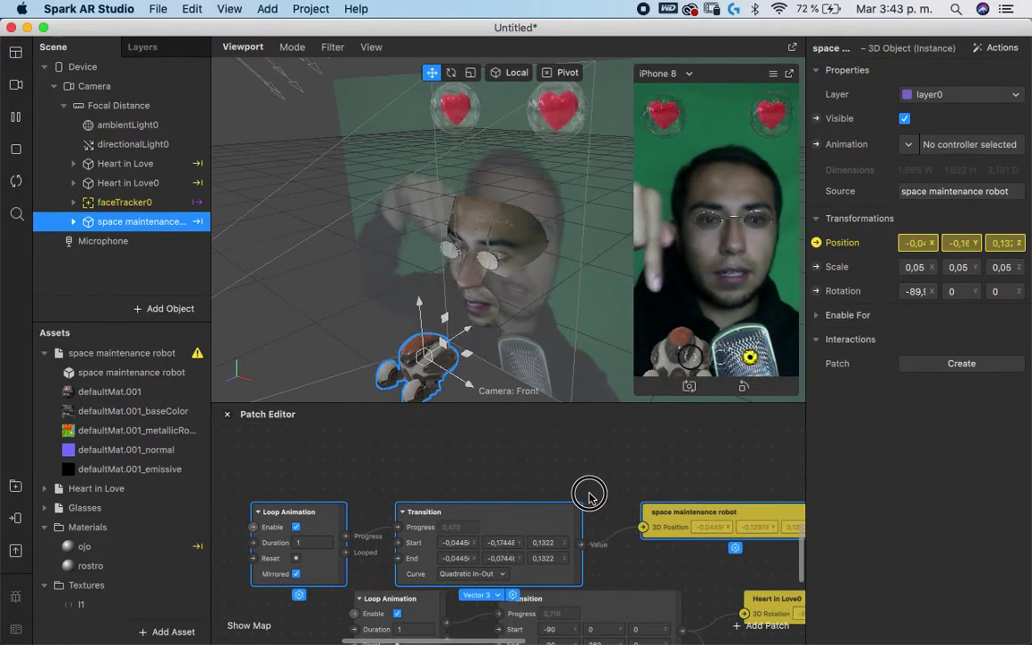
{"action": "scroll", "coordinate": [589, 495], "scroll_direction": "down", "scroll_amount": 3}
{"action": "scroll", "coordinate": [618, 457], "scroll_direction": "right", "scroll_amount": 2}
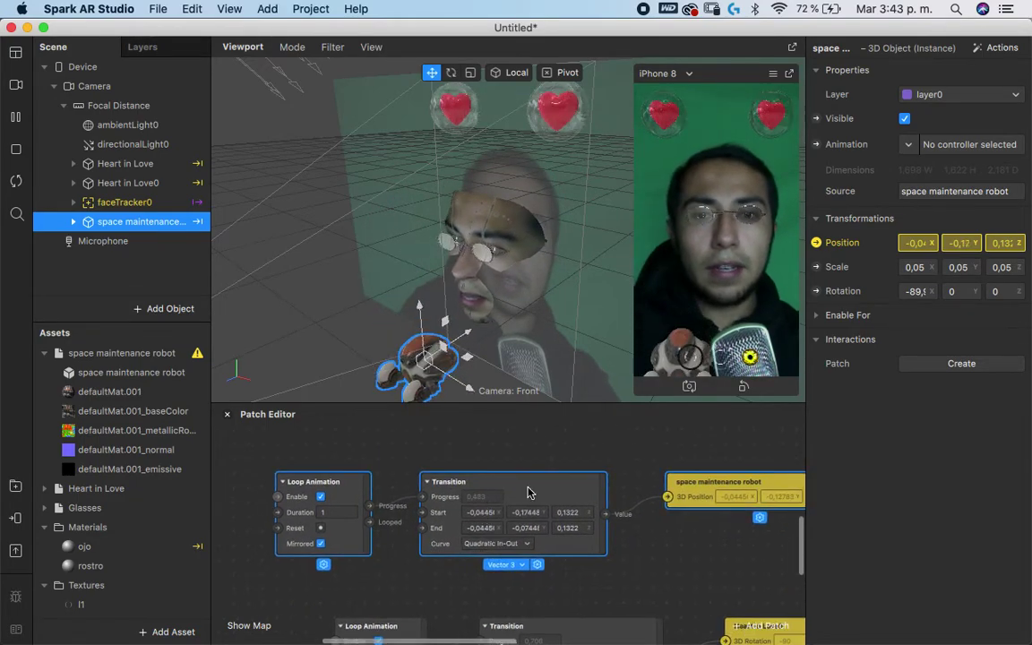
{"action": "scroll", "coordinate": [573, 484], "scroll_direction": "up", "scroll_amount": 2}
{"action": "scroll", "coordinate": [569, 493], "scroll_direction": "up", "scroll_amount": 1}
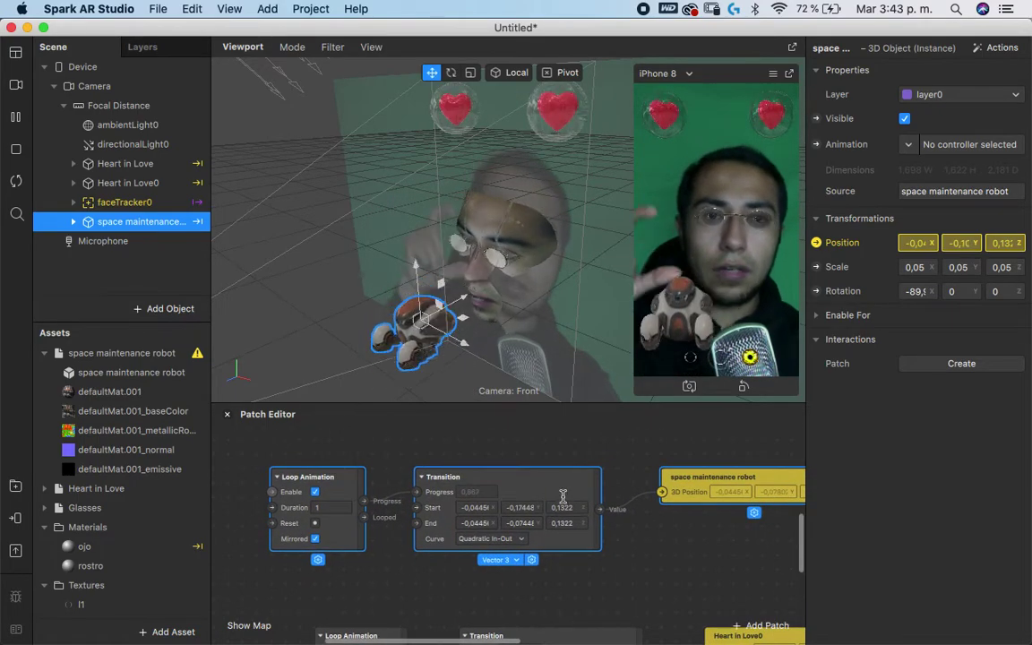
{"action": "left_click", "coordinate": [339, 507]}
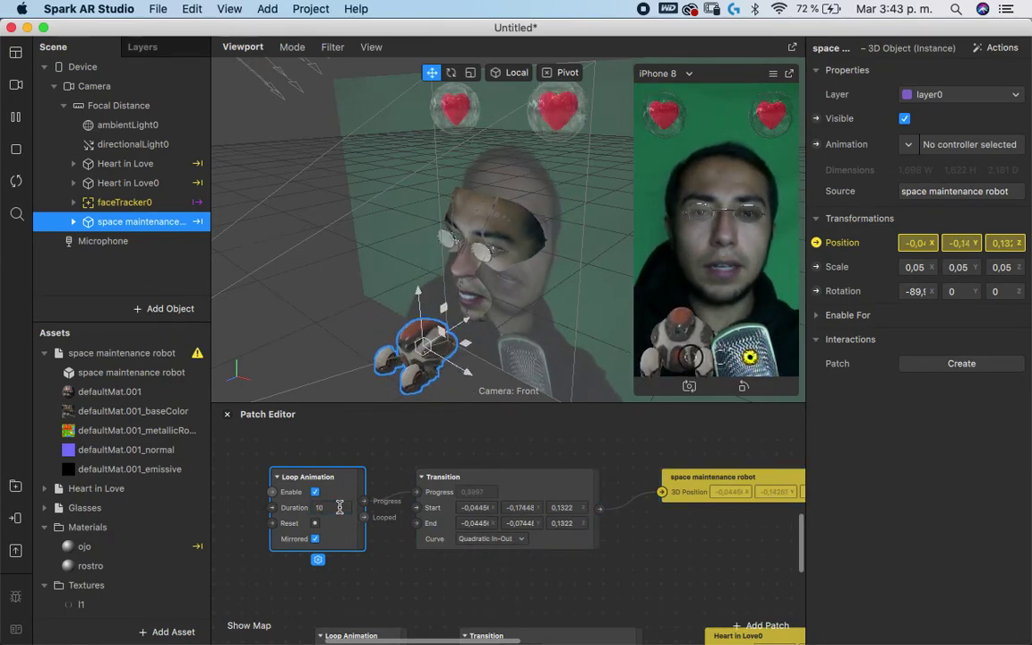
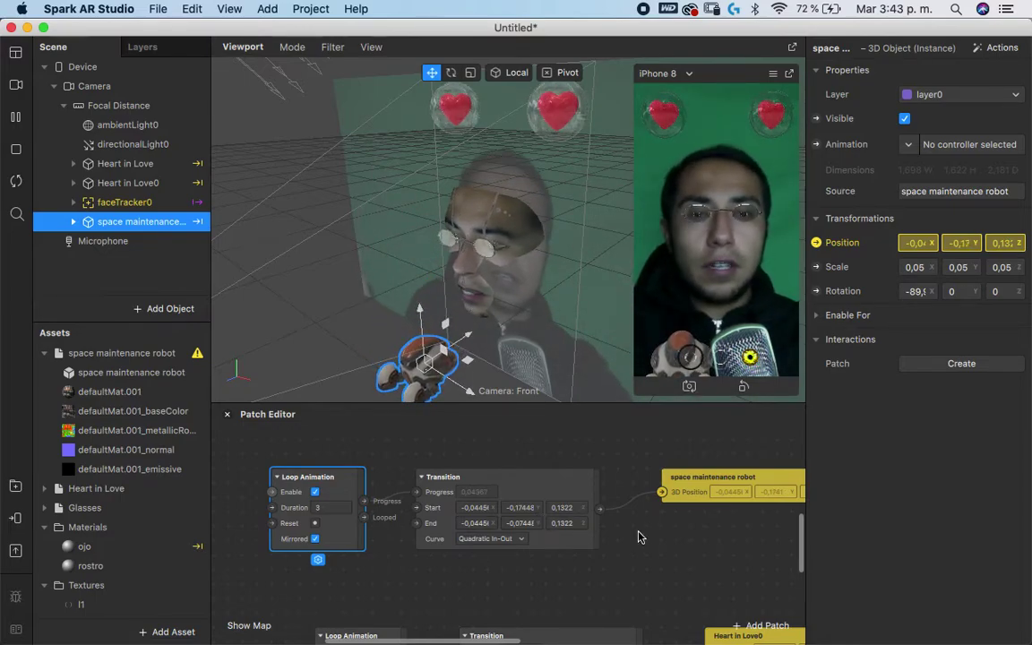
- Move the Picker UI and ojo Diffuse Texture patches together to an empty area below the heart rotation patches
{"action": "scroll", "coordinate": [655, 542], "scroll_direction": "down", "scroll_amount": 10}
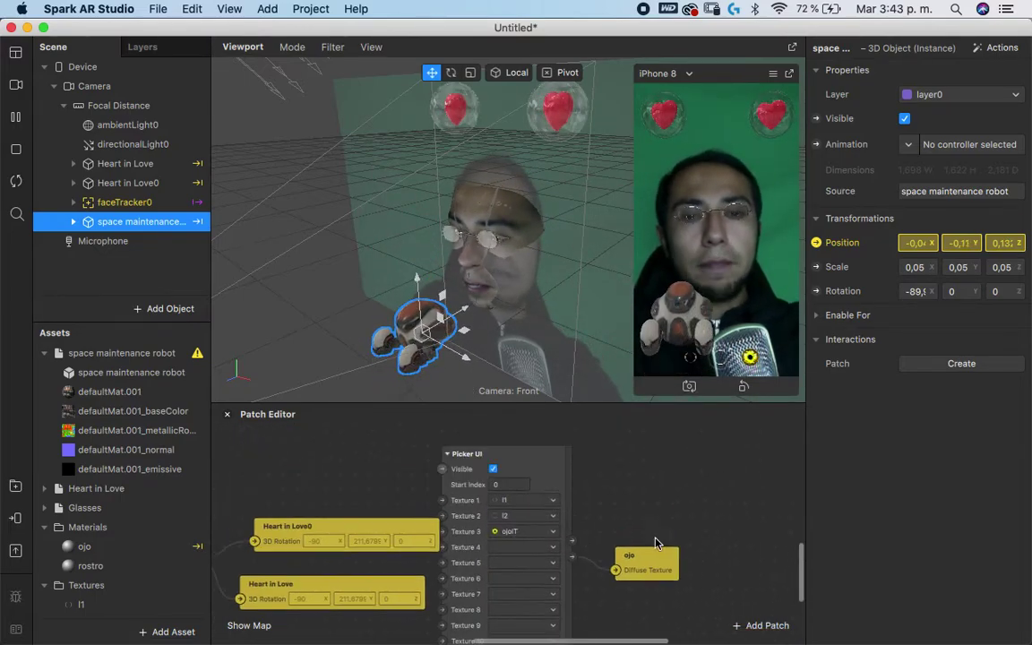
{"action": "left_click_drag", "start_coordinate": [608, 456], "coordinate": [549, 588]}
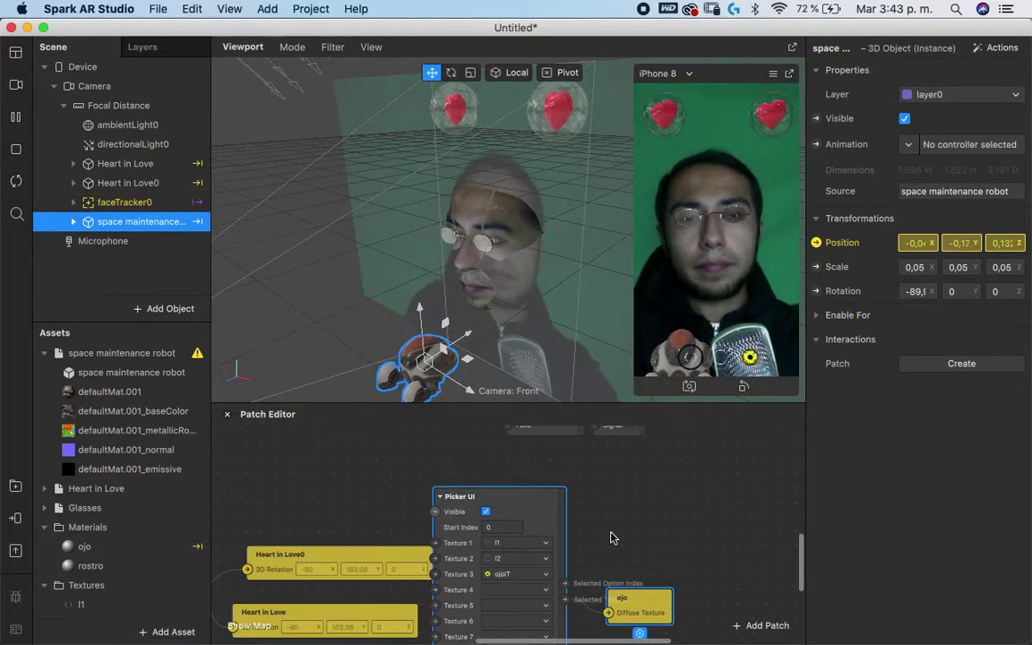
{"action": "scroll", "coordinate": [611, 537], "scroll_direction": "down", "scroll_amount": 3}
{"action": "scroll", "coordinate": [611, 538], "scroll_direction": "down", "scroll_amount": 2}
{"action": "left_click_drag", "start_coordinate": [594, 483], "coordinate": [435, 621]}
{"action": "scroll", "coordinate": [528, 585], "scroll_direction": "up", "scroll_amount": 5}
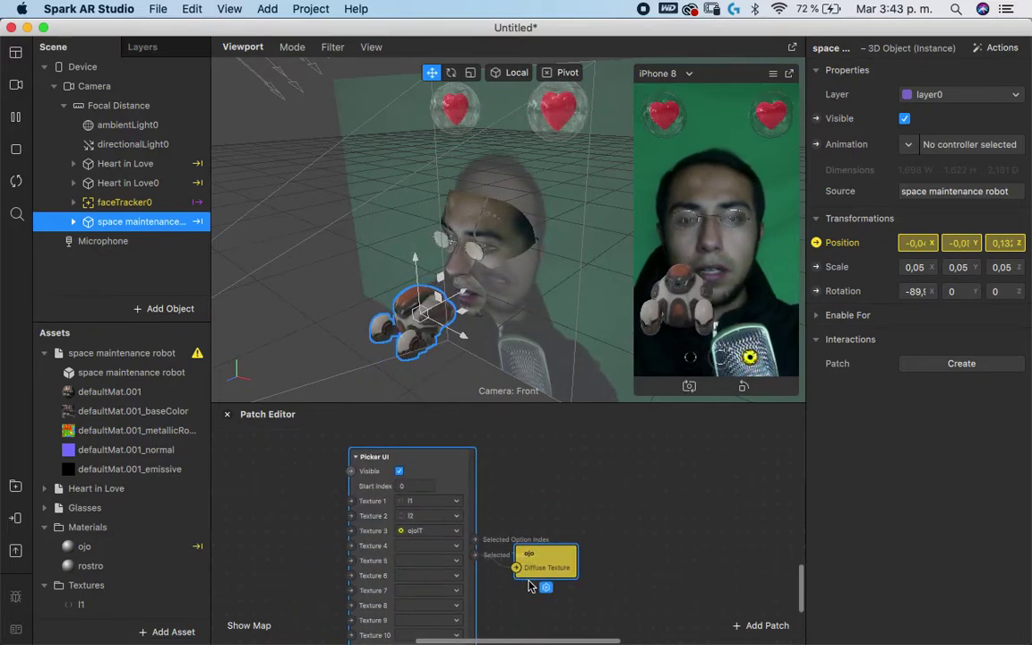
{"action": "scroll", "coordinate": [528, 587], "scroll_direction": "up", "scroll_amount": 1}
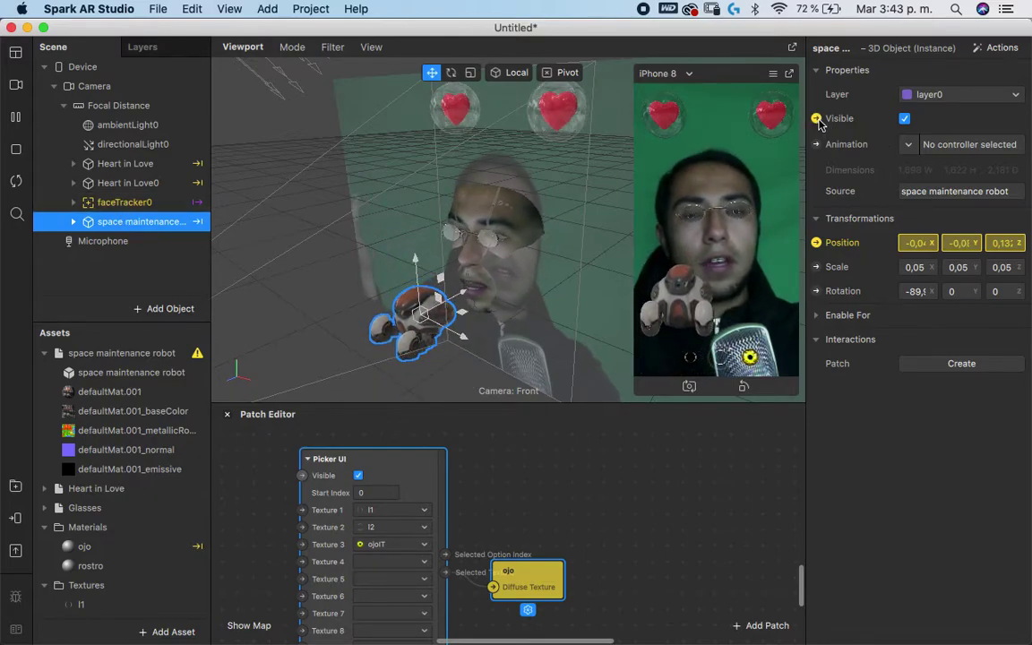
- Create a Visible patch for the robot, try wiring the Picker UI outputs directly into it, and remove the connection
{"action": "left_click", "coordinate": [538, 485]}
{"action": "left_click_drag", "start_coordinate": [445, 553], "coordinate": [506, 524]}
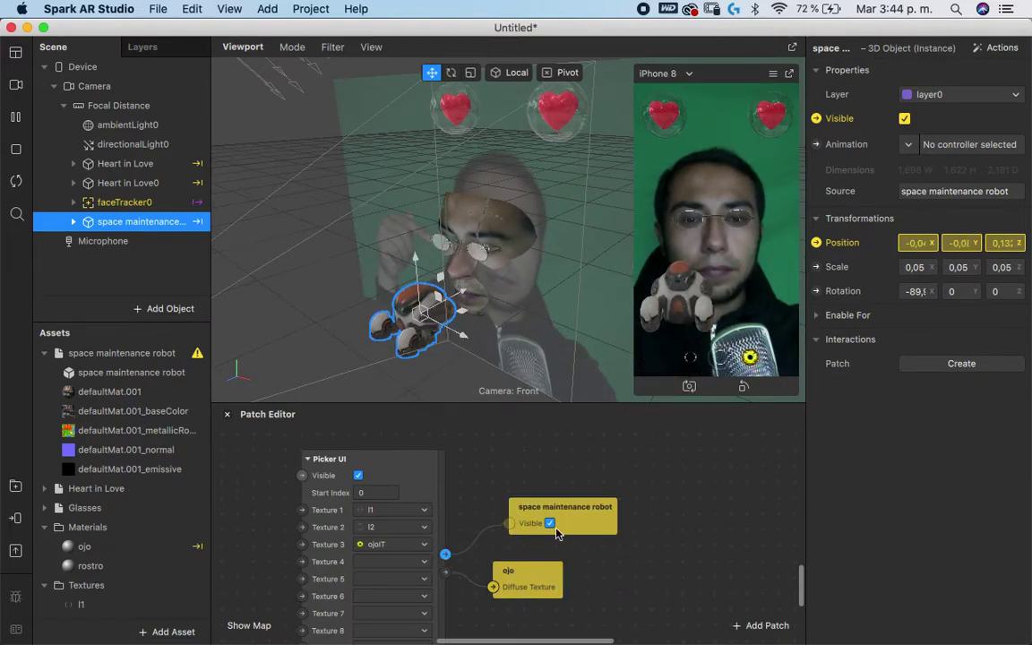
{"action": "left_click_drag", "start_coordinate": [488, 547], "coordinate": [511, 528]}
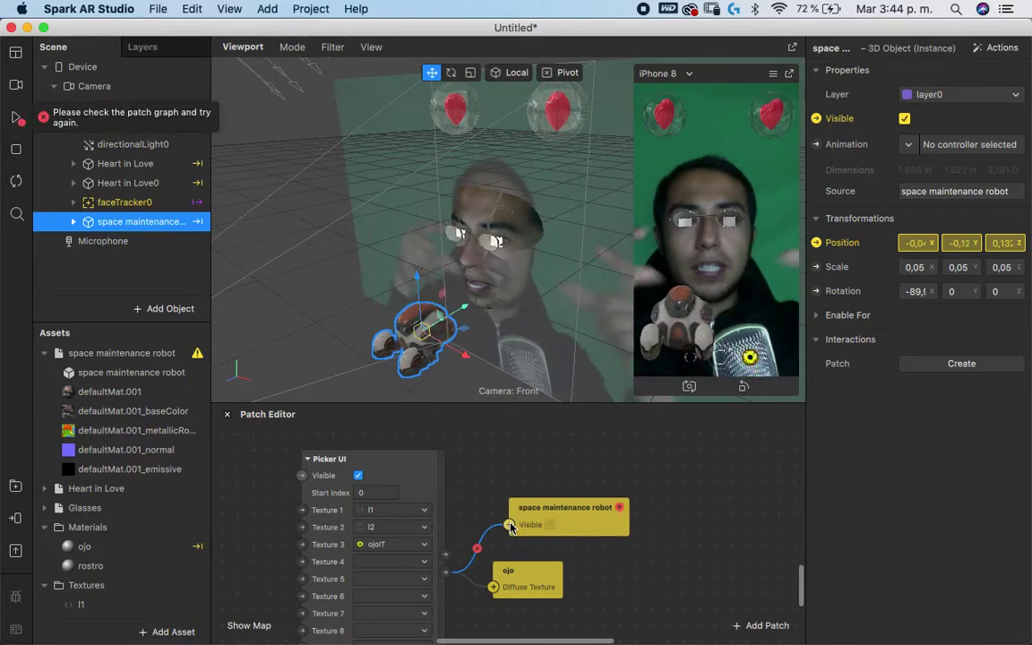
{"action": "left_click_drag", "start_coordinate": [510, 528], "coordinate": [483, 528]}
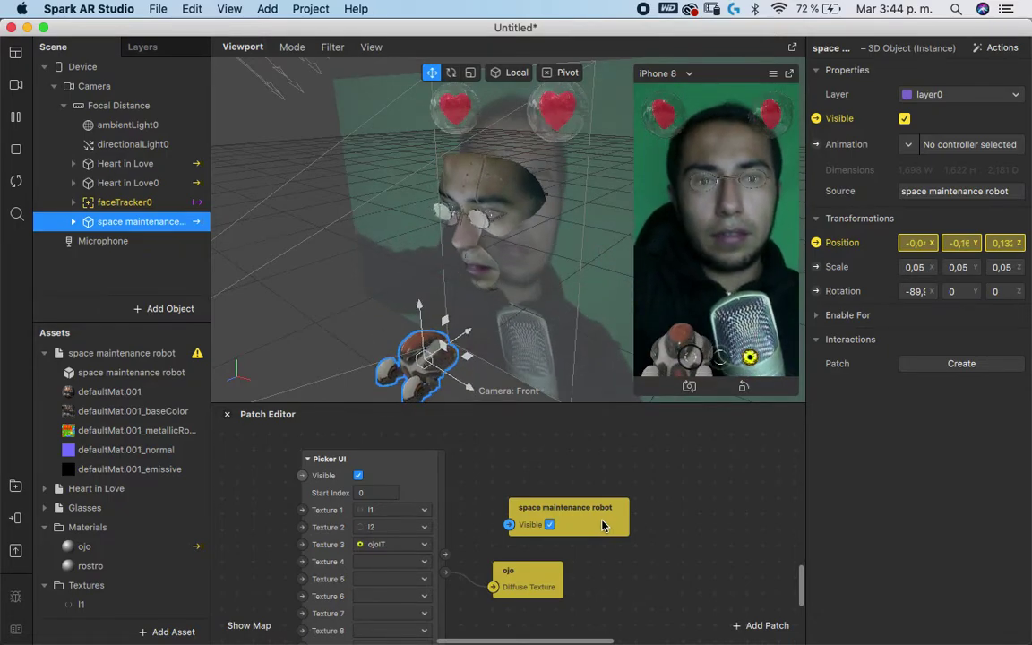
- Move the robot's Visible patch away from the Picker UI and place an Add patch between the two
{"action": "left_click", "coordinate": [602, 524]}
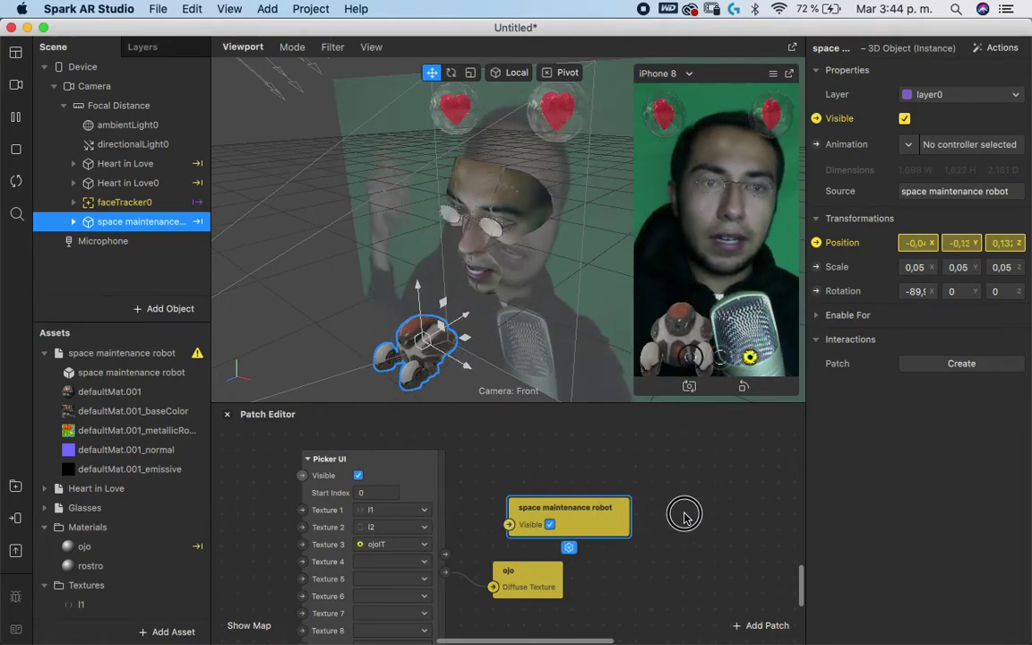
{"action": "left_click_drag", "start_coordinate": [609, 515], "coordinate": [752, 508]}
{"action": "left_click_drag", "start_coordinate": [492, 573], "coordinate": [455, 579]}
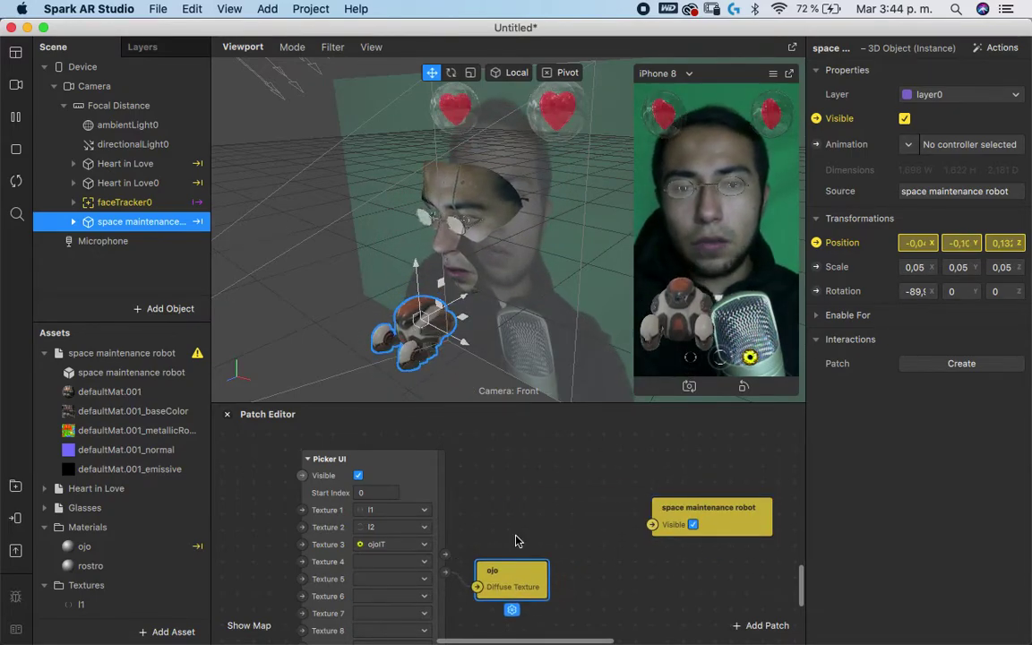
{"action": "double_click", "coordinate": [515, 540]}
{"action": "type", "text": "add"}
{"action": "key", "text": "Return"}
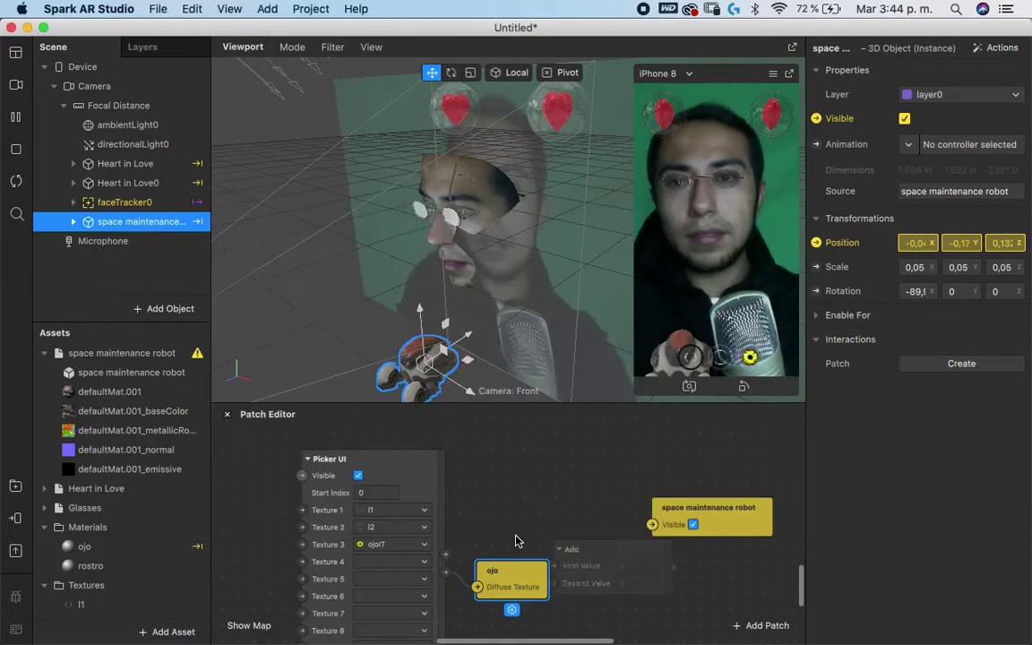
{"action": "left_click_drag", "start_coordinate": [739, 502], "coordinate": [788, 500]}
{"action": "left_click_drag", "start_coordinate": [596, 547], "coordinate": [595, 488]}
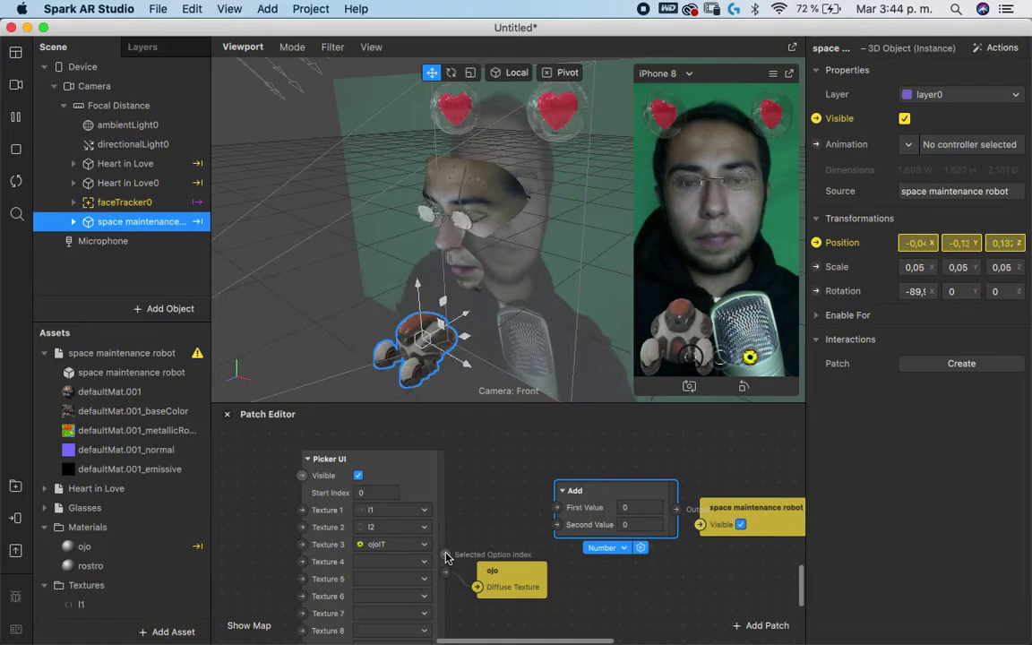
- Connect the Picker UI's Selected Option Index output to the First Value of the Add patch
{"action": "left_click_drag", "start_coordinate": [445, 574], "coordinate": [557, 507]}
{"action": "left_click", "coordinate": [584, 490]}
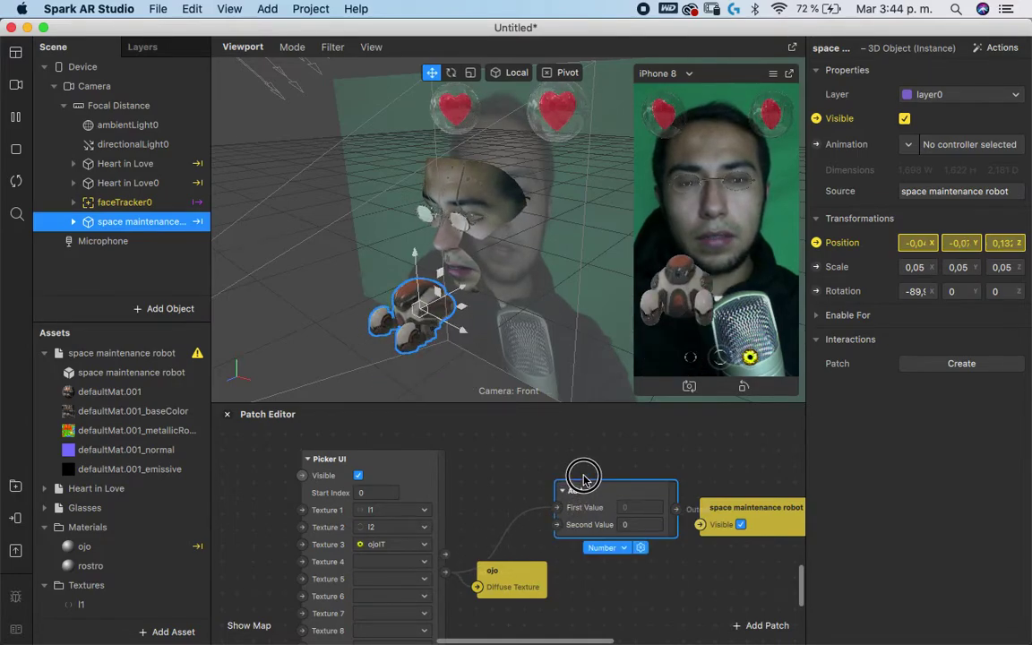
{"action": "left_click_drag", "start_coordinate": [721, 364], "coordinate": [755, 362]}
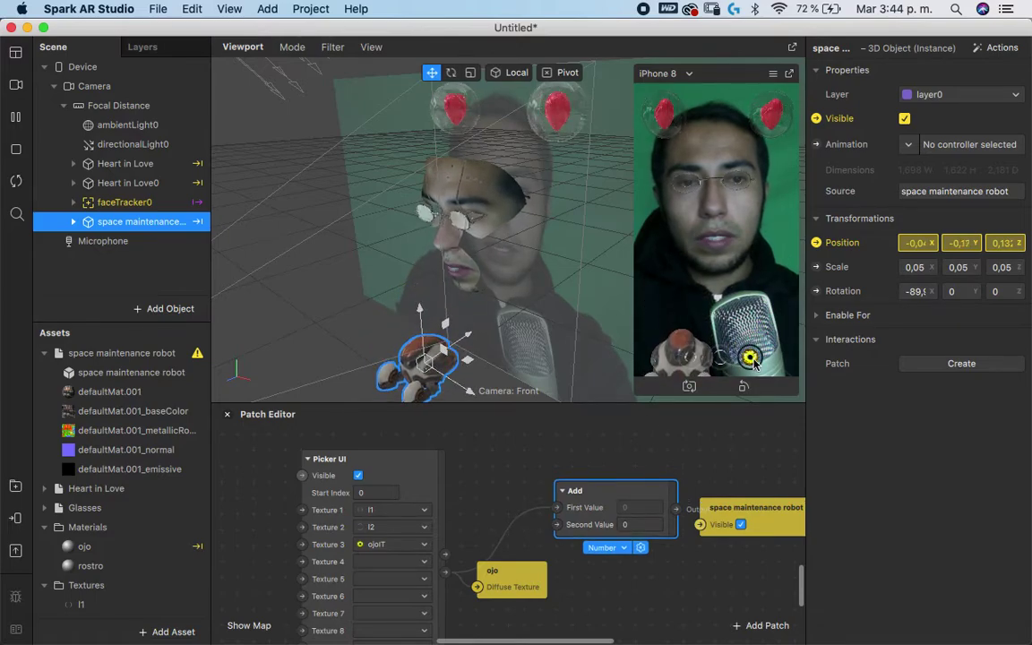
{"action": "left_click", "coordinate": [544, 524]}
{"action": "left_click_drag", "start_coordinate": [555, 507], "coordinate": [445, 554]}
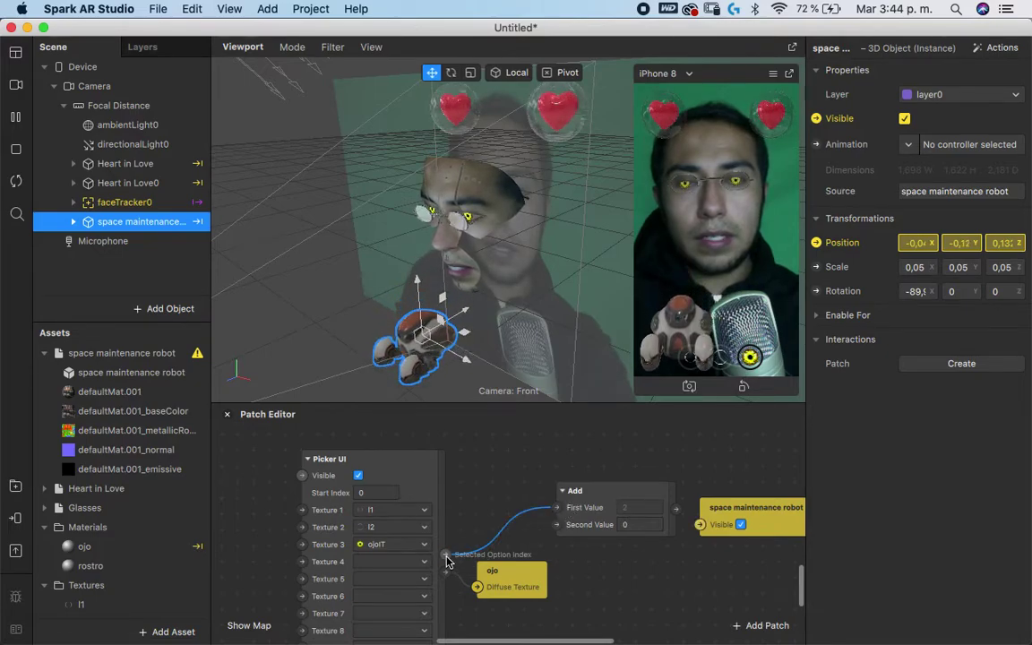
- Switch through the picker options in the preview to check the index reaching the Add patch's First Value
{"action": "left_click", "coordinate": [716, 360]}
{"action": "left_click", "coordinate": [687, 358]}
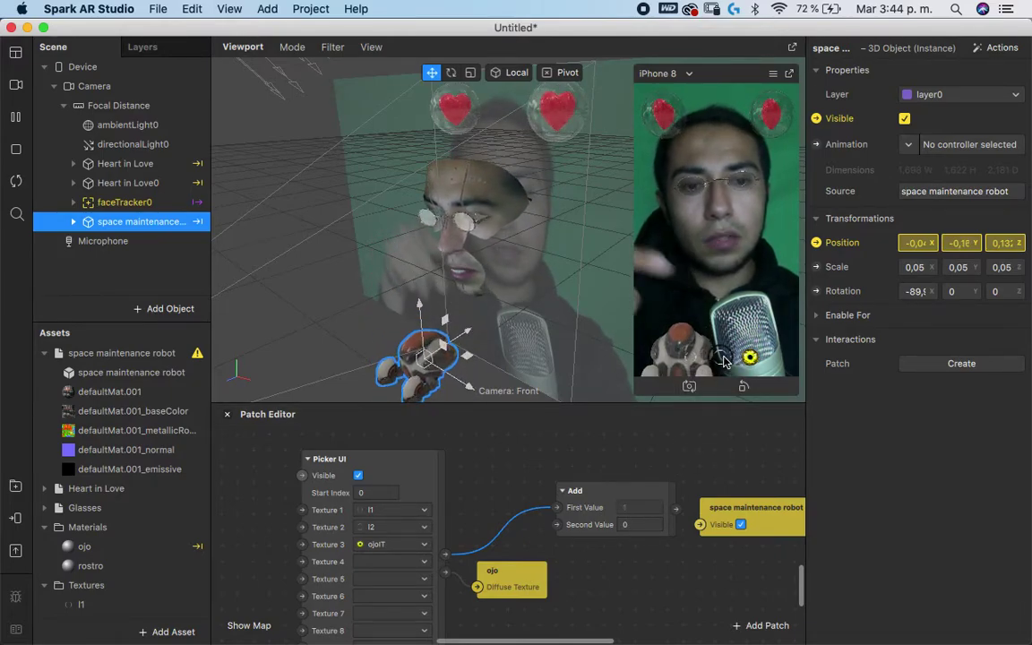
{"action": "left_click", "coordinate": [750, 357]}
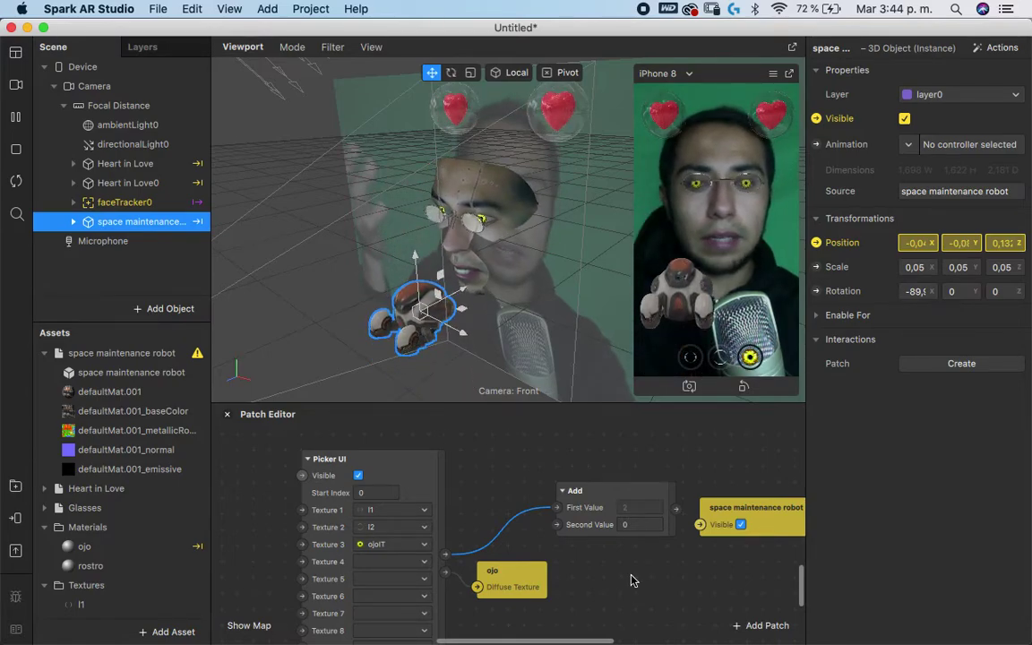
- Spread out the Add patch and the robot's Visible patch to leave room for another patch between them
{"action": "scroll", "coordinate": [609, 591], "scroll_direction": "right", "scroll_amount": 3}
{"action": "left_click_drag", "start_coordinate": [728, 512], "coordinate": [759, 496]}
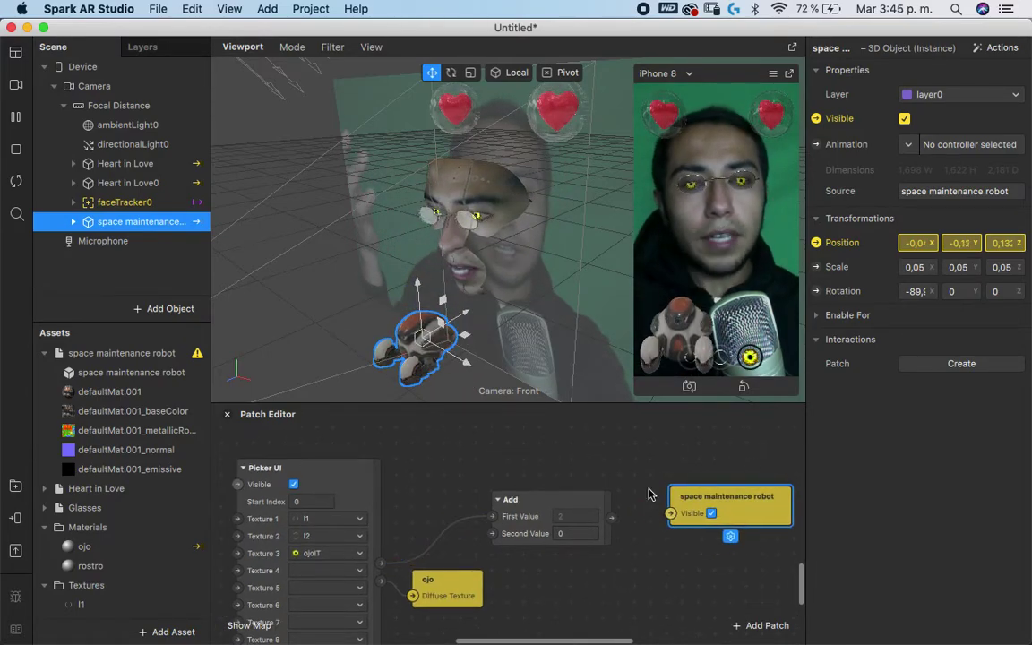
{"action": "left_click_drag", "start_coordinate": [599, 500], "coordinate": [630, 484]}
{"action": "left_click_drag", "start_coordinate": [706, 515], "coordinate": [753, 499]}
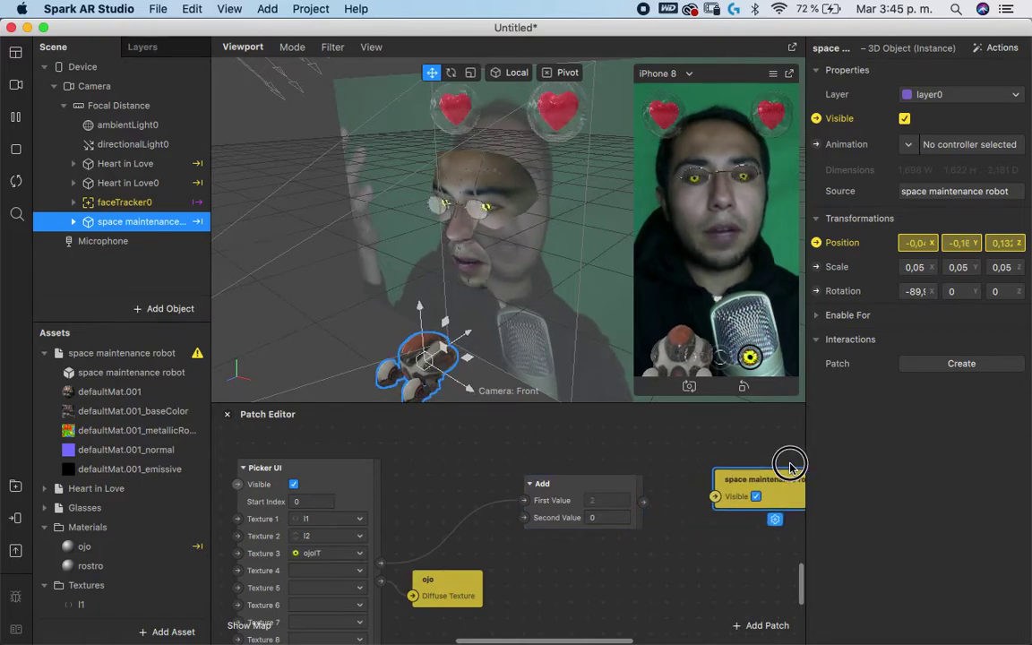
{"action": "scroll", "coordinate": [690, 536], "scroll_direction": "right", "scroll_amount": 5}
{"action": "scroll", "coordinate": [690, 536], "scroll_direction": "right", "scroll_amount": 2}
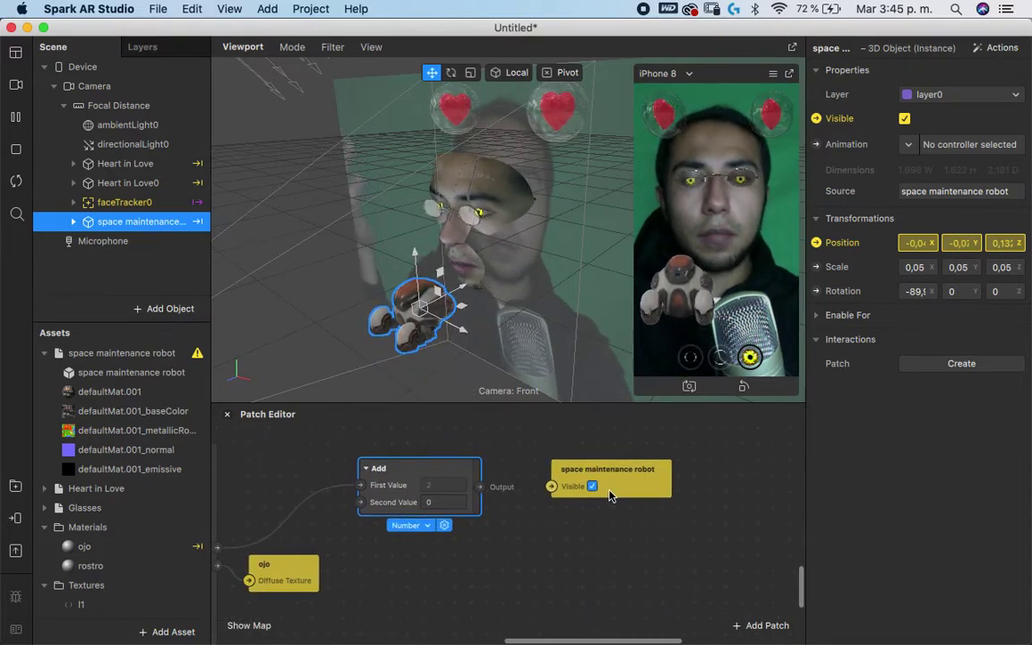
{"action": "left_click_drag", "start_coordinate": [627, 484], "coordinate": [737, 491]}
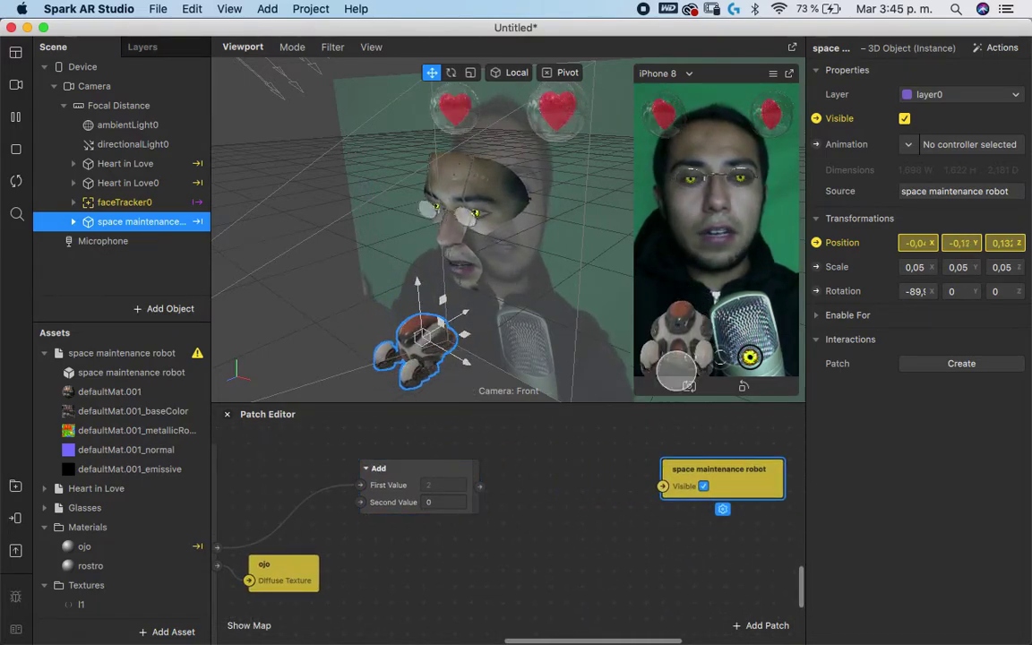
- Add an Equals patch, feed the Add output into its First Number, and connect its output to the robot's Visible input
{"action": "right_click", "coordinate": [562, 524]}
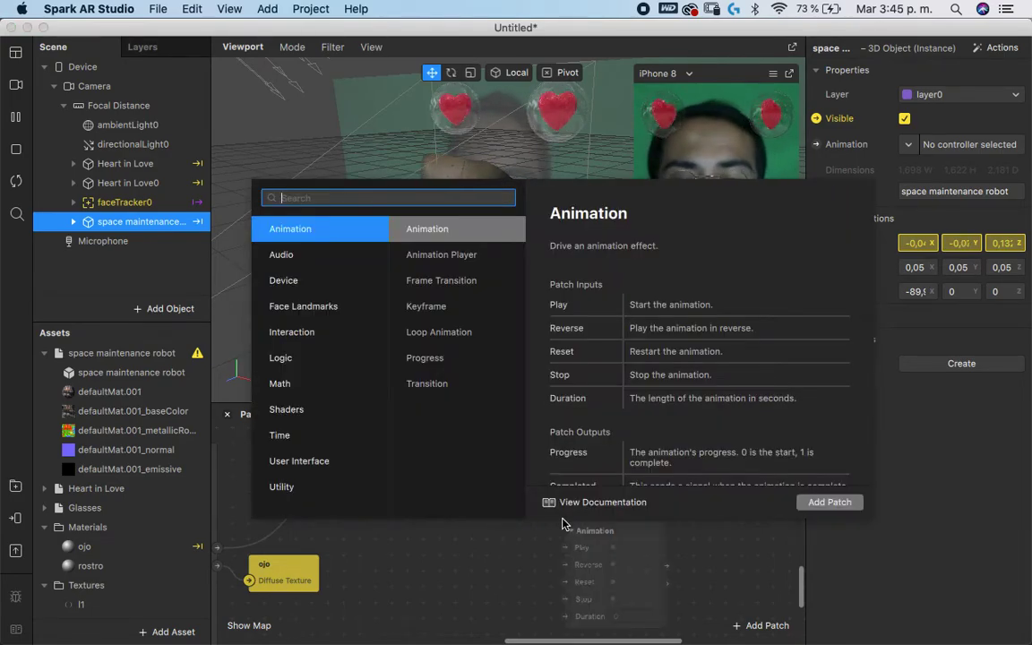
{"action": "type", "text": "g"}
{"action": "key", "text": "BackSpace"}
{"action": "type", "text": "equ"}
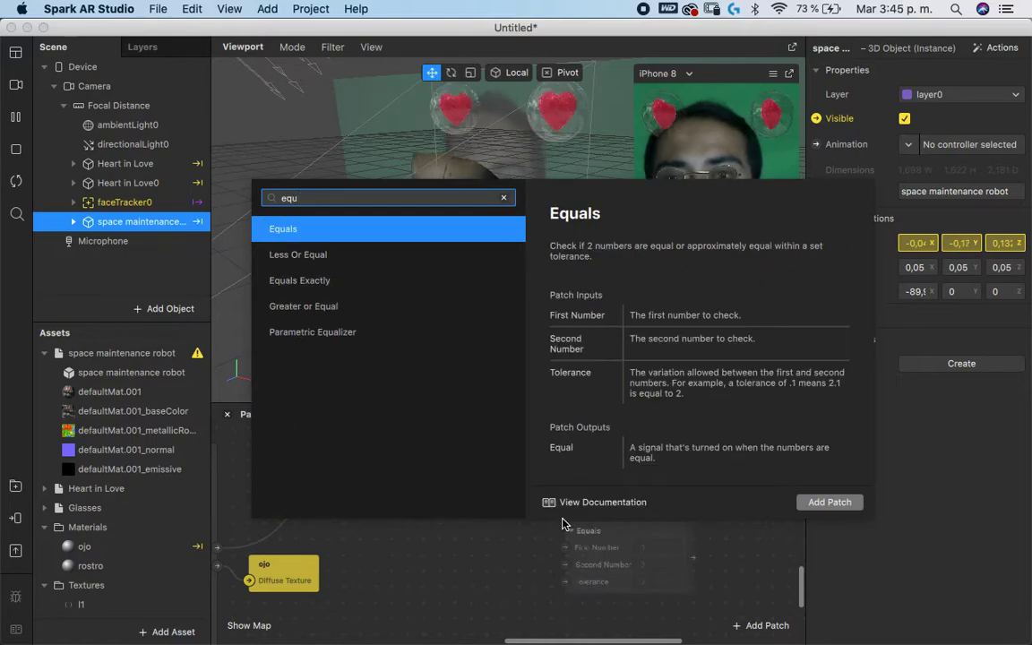
{"action": "key", "text": "Return"}
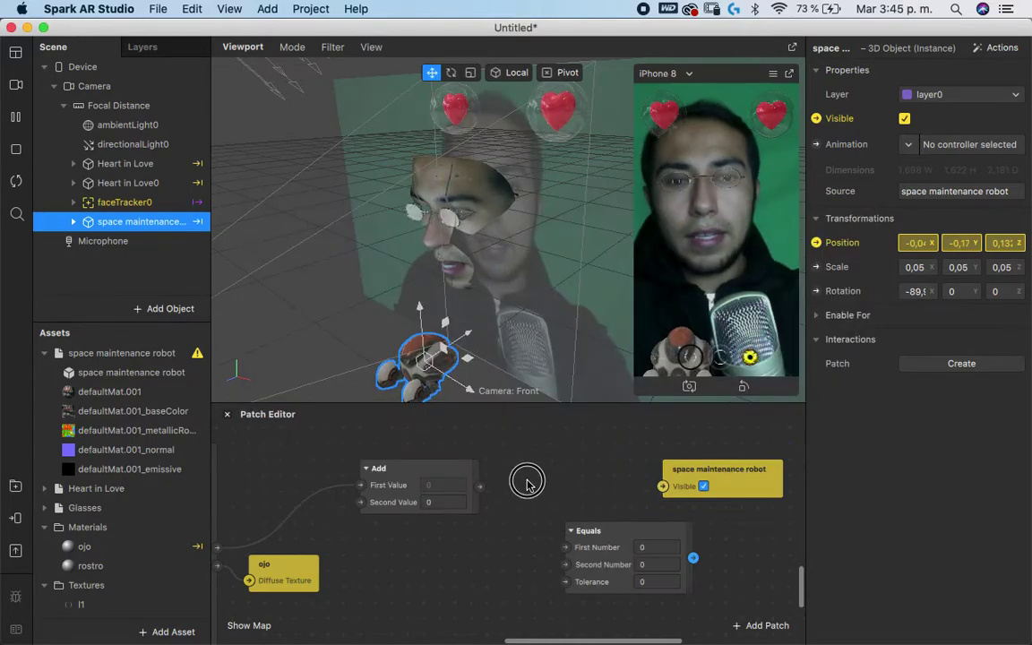
{"action": "left_click_drag", "start_coordinate": [566, 516], "coordinate": [506, 488]}
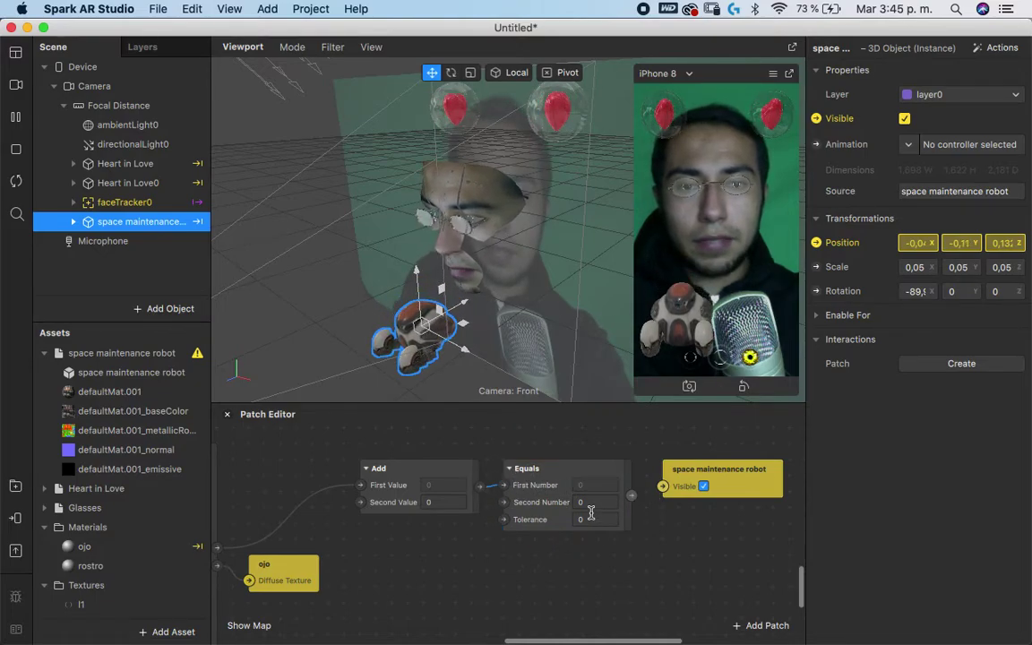
{"action": "left_click_drag", "start_coordinate": [633, 496], "coordinate": [662, 490]}
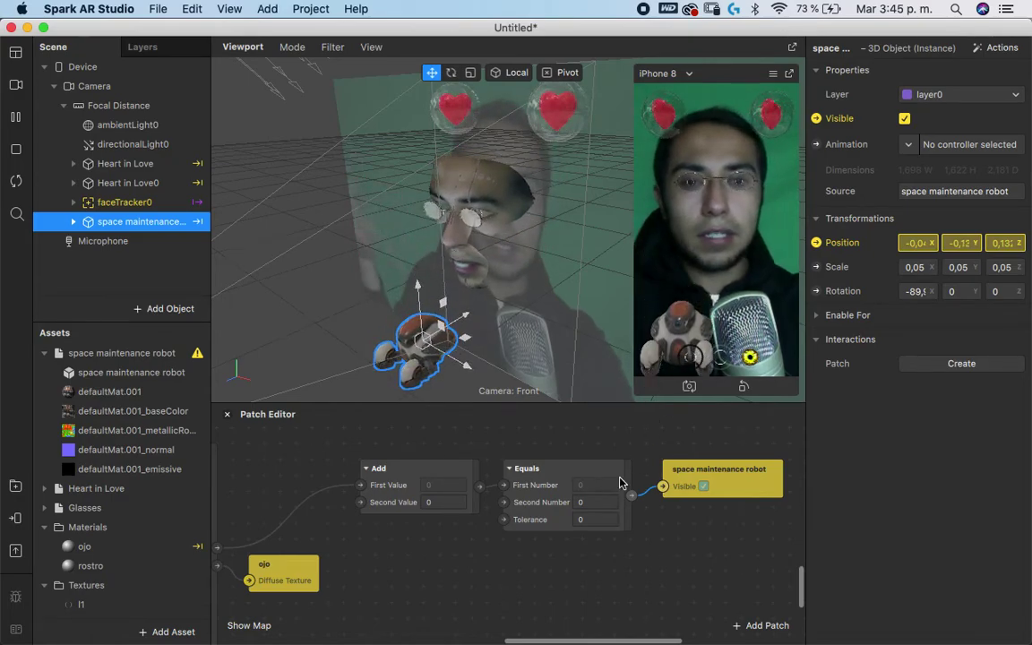
- Move the robot's Visible patch higher and farther from the Equals patch to free the space beneath it
{"action": "scroll", "coordinate": [620, 483], "scroll_direction": "left", "scroll_amount": 2}
{"action": "scroll", "coordinate": [640, 522], "scroll_direction": "right", "scroll_amount": 2}
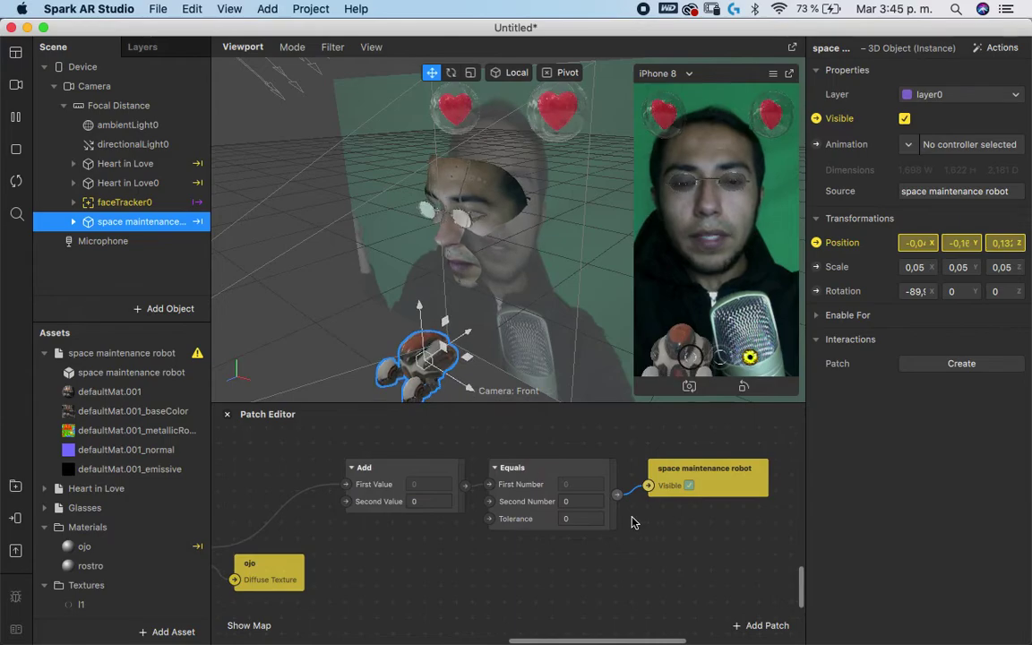
{"action": "scroll", "coordinate": [631, 536], "scroll_direction": "right", "scroll_amount": 3}
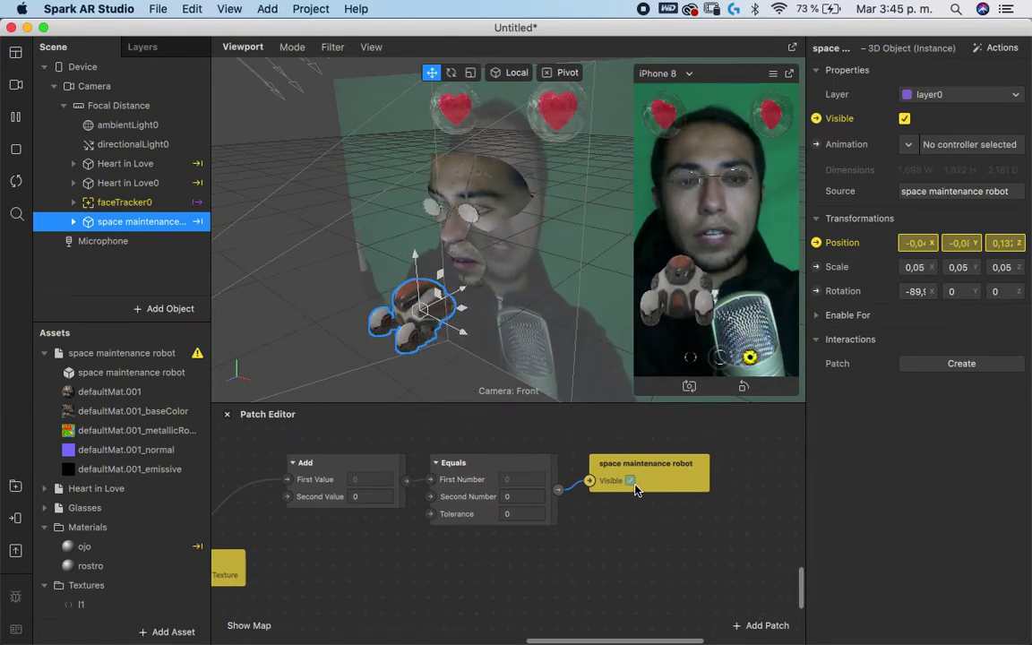
{"action": "left_click_drag", "start_coordinate": [634, 490], "coordinate": [663, 473]}
{"action": "scroll", "coordinate": [557, 557], "scroll_direction": "left", "scroll_amount": 1}
{"action": "scroll", "coordinate": [512, 581], "scroll_direction": "right", "scroll_amount": 3}
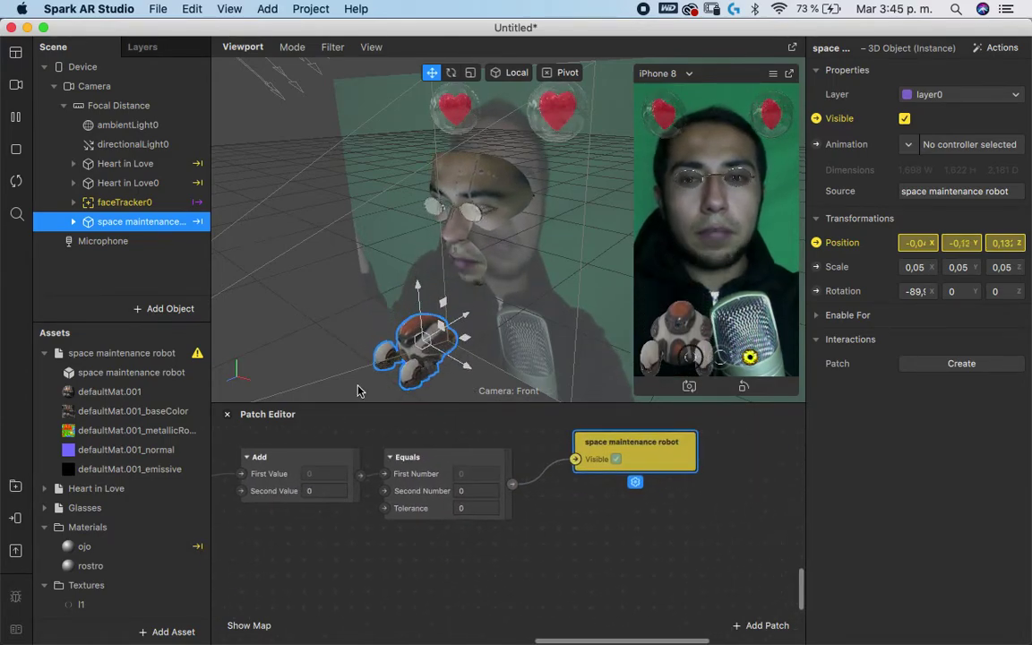
- Add an Animation patch below the robot's Visible patch
{"action": "right_click", "coordinate": [580, 525]}
{"action": "type", "text": "tra"}
{"action": "key", "text": "BackSpace"}
{"action": "key", "text": "BackSpace"}
{"action": "key", "text": "BackSpace"}
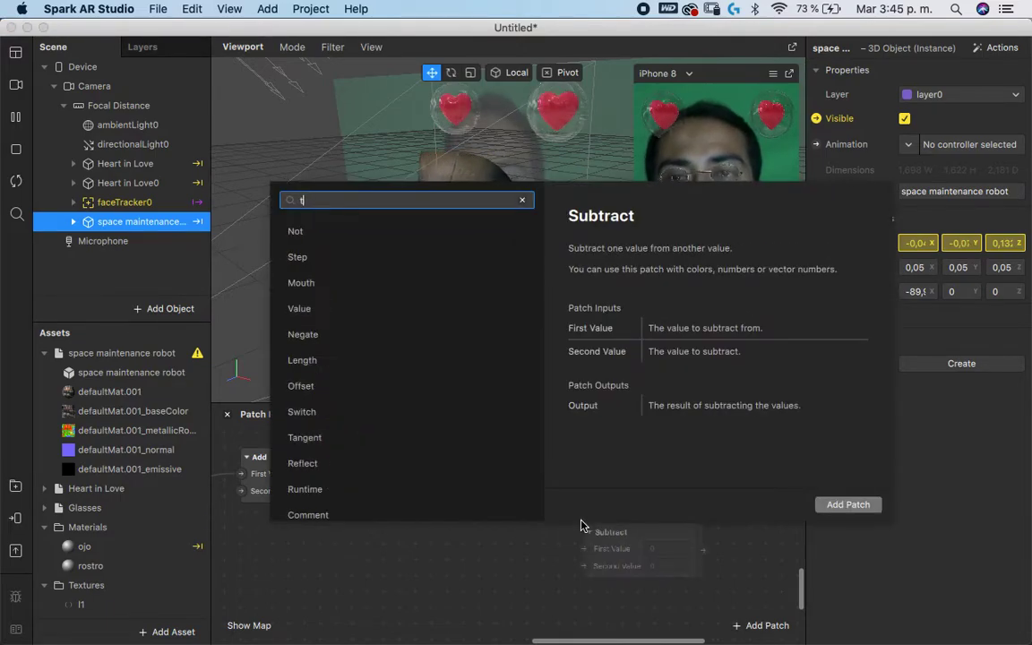
{"action": "type", "text": "a"}
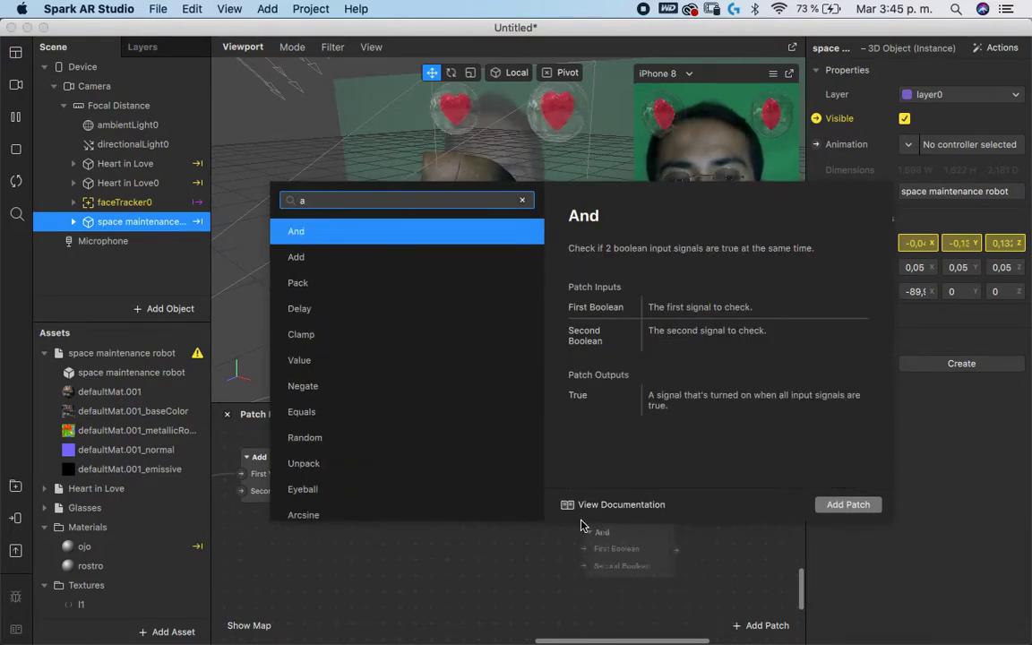
{"action": "type", "text": "n"}
{"action": "key", "text": "BackSpace"}
{"action": "key", "text": "BackSpace"}
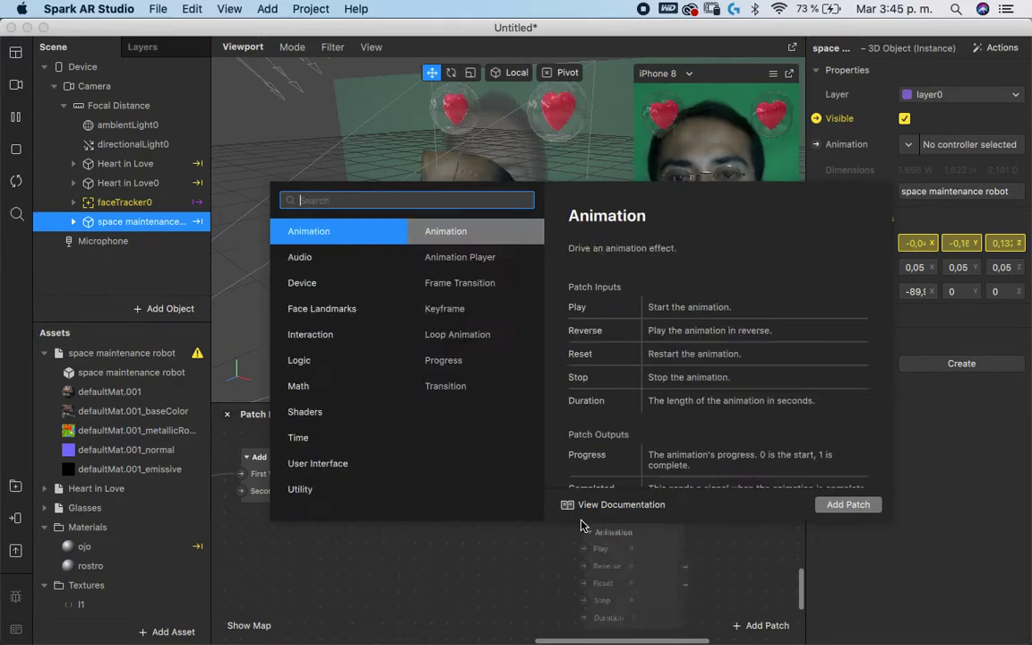
{"action": "left_click", "coordinate": [580, 525]}
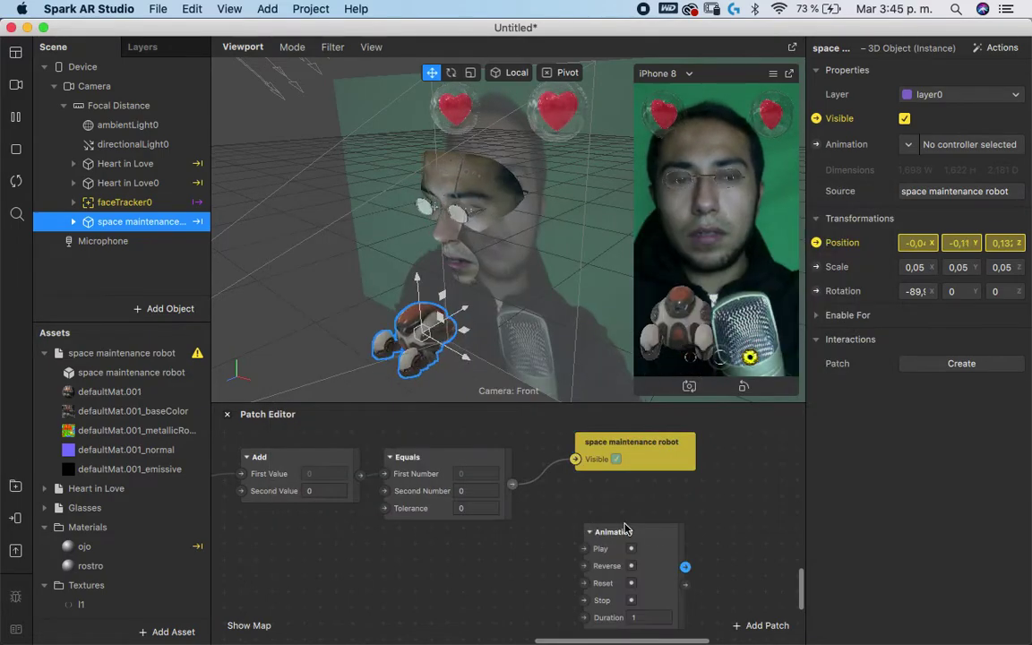
- Add a Transition patch driven by the Animation patch's progress output
{"action": "double_click", "coordinate": [715, 544]}
{"action": "type", "text": "tra"}
{"action": "key", "text": "Down"}
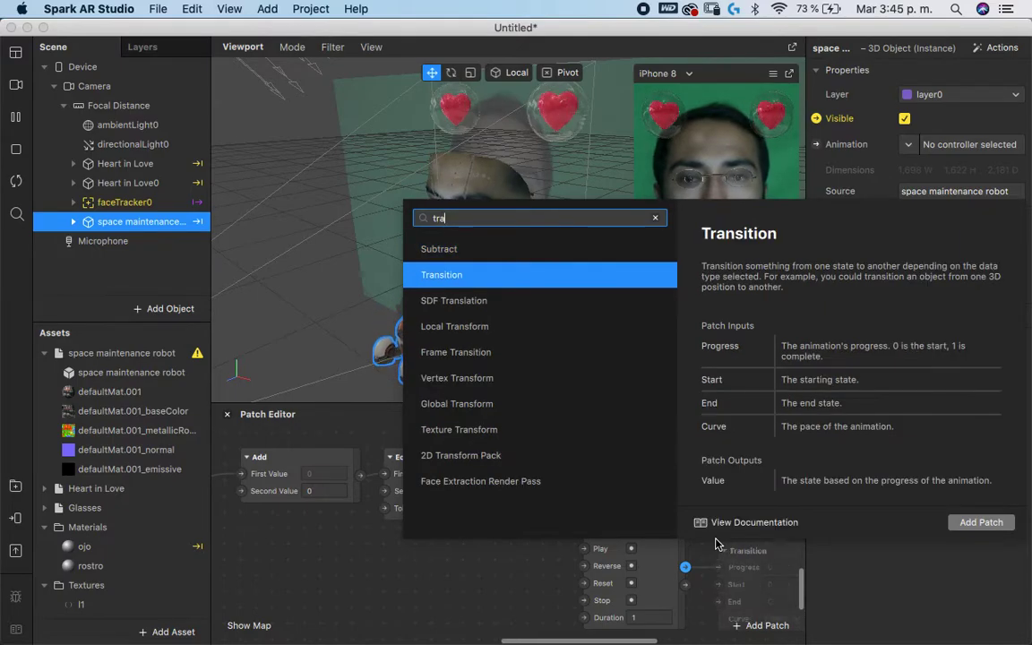
{"action": "key", "text": "Return"}
- Connect Equals to the Animation's Play through a Pulse patch, place the Pulse beside it, and wire Turned Off to Reverse
{"action": "left_click_drag", "start_coordinate": [430, 470], "coordinate": [504, 537]}
{"action": "scroll", "coordinate": [516, 471], "scroll_direction": "right", "scroll_amount": 3}
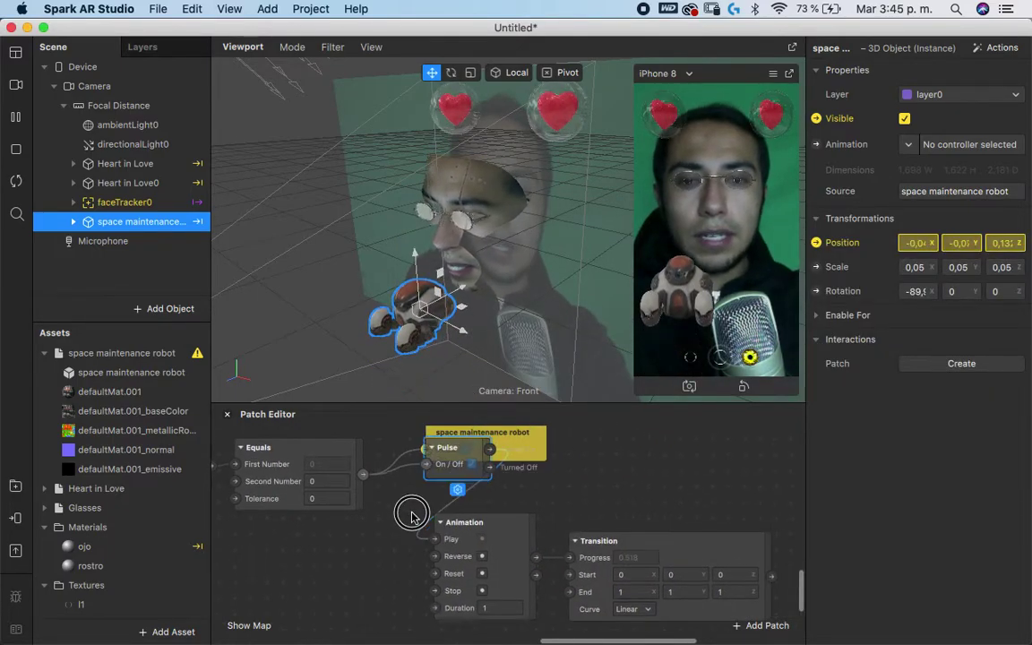
{"action": "left_click_drag", "start_coordinate": [410, 511], "coordinate": [355, 576]}
{"action": "left_click_drag", "start_coordinate": [394, 543], "coordinate": [435, 557]}
{"action": "scroll", "coordinate": [509, 545], "scroll_direction": "right", "scroll_amount": 5}
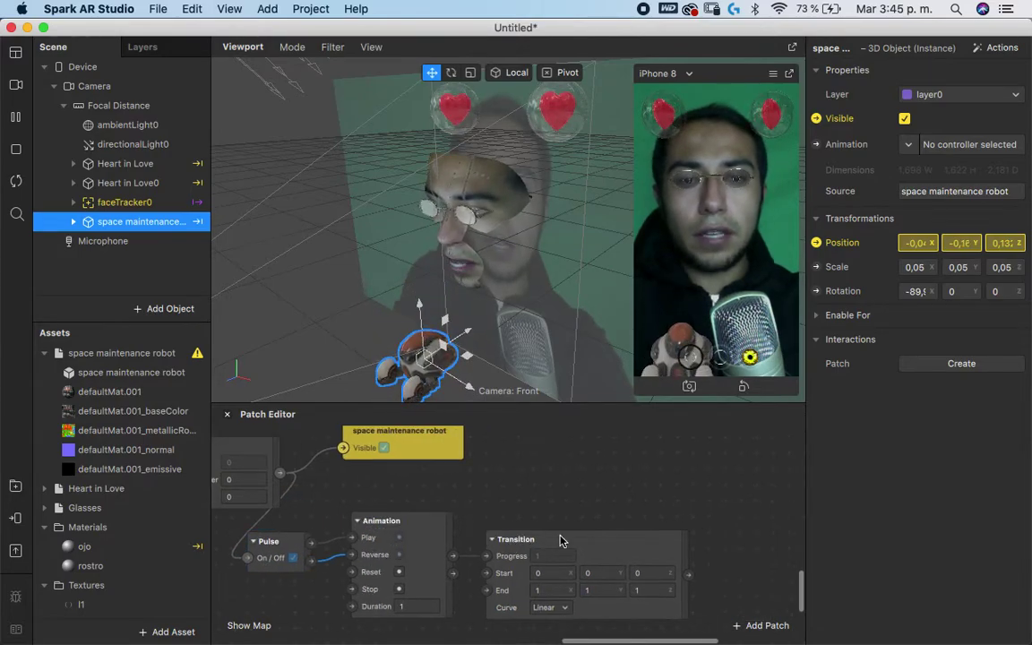
- Move the Transition patch beside the Animation patch and set its End values to 0,05 on X, Y and Z
{"action": "left_click_drag", "start_coordinate": [560, 541], "coordinate": [569, 526]}
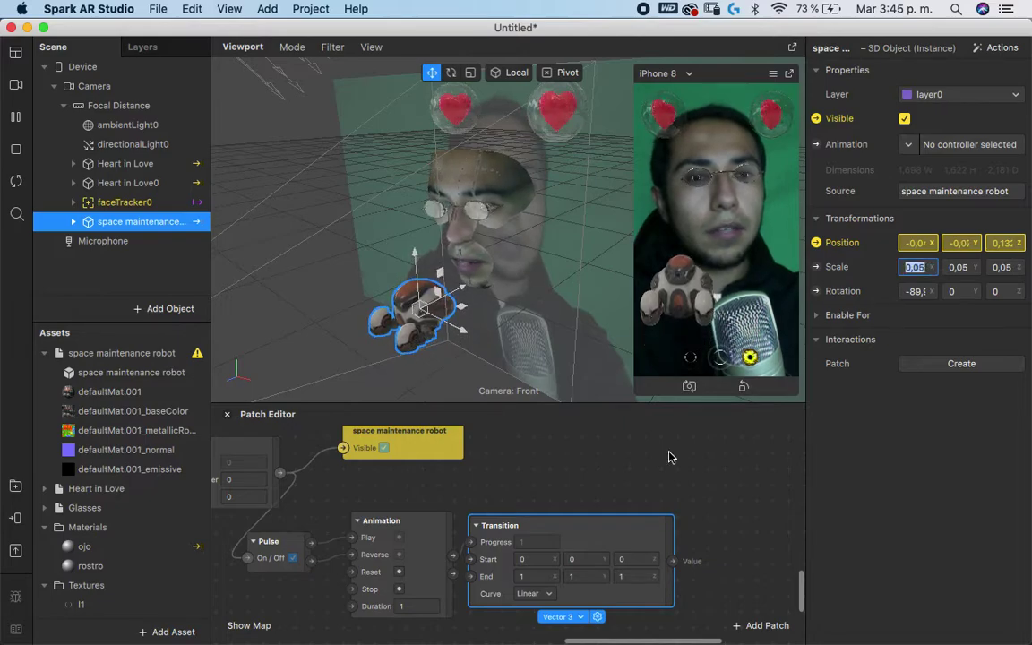
{"action": "left_click", "coordinate": [587, 578]}
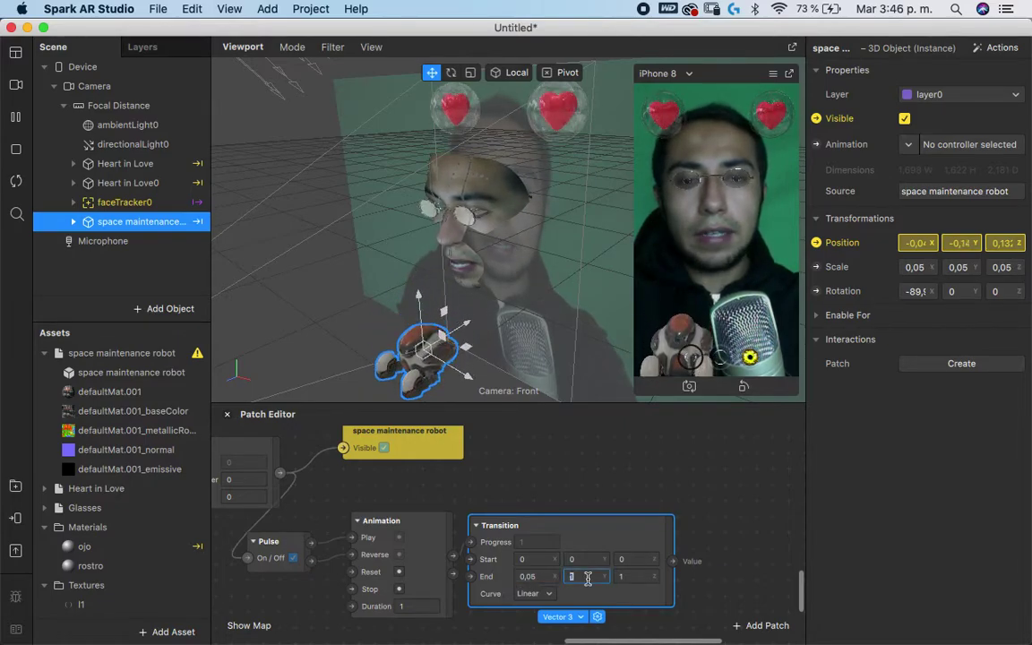
{"action": "left_click", "coordinate": [716, 578]}
- Add the robot's 3D Scale patch, drive it from the Transition's value, and test it with the second and first picker options
{"action": "left_click", "coordinate": [815, 266]}
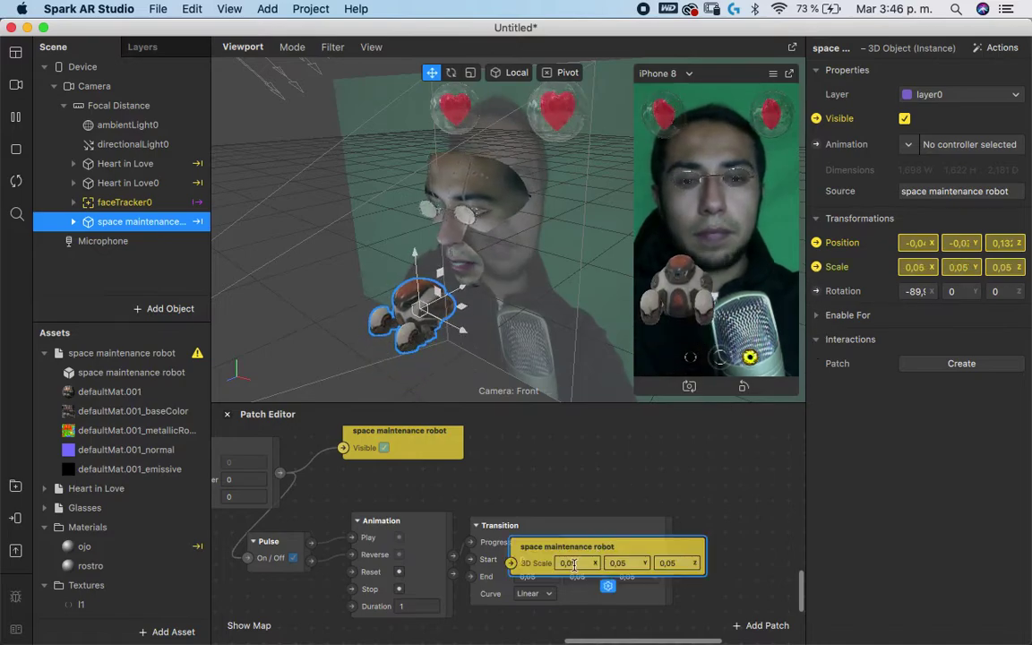
{"action": "left_click_drag", "start_coordinate": [586, 553], "coordinate": [772, 533]}
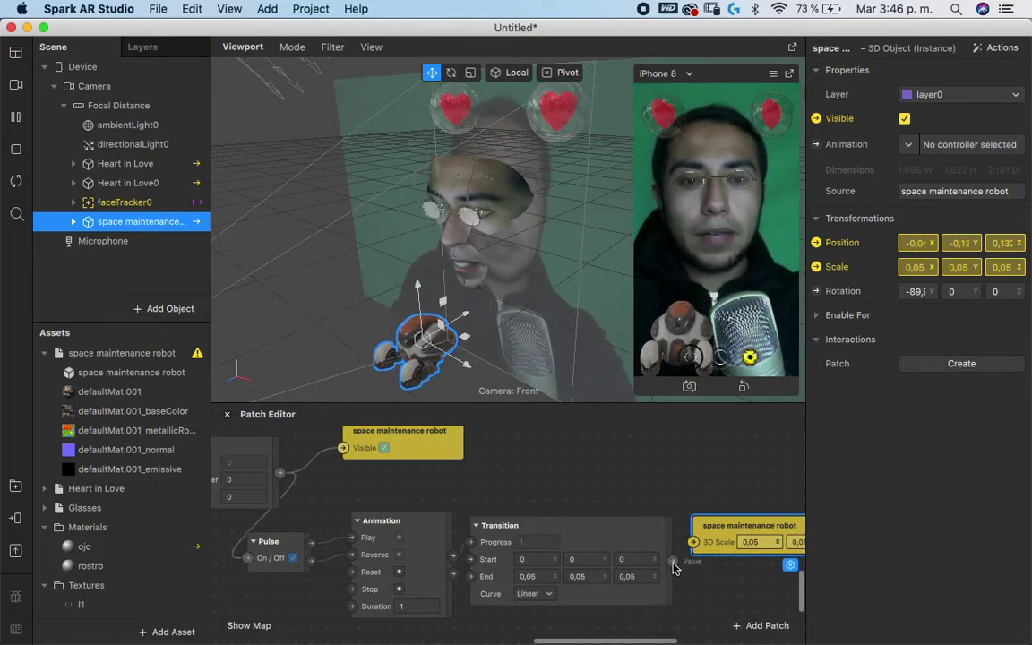
{"action": "left_click_drag", "start_coordinate": [676, 546], "coordinate": [693, 542]}
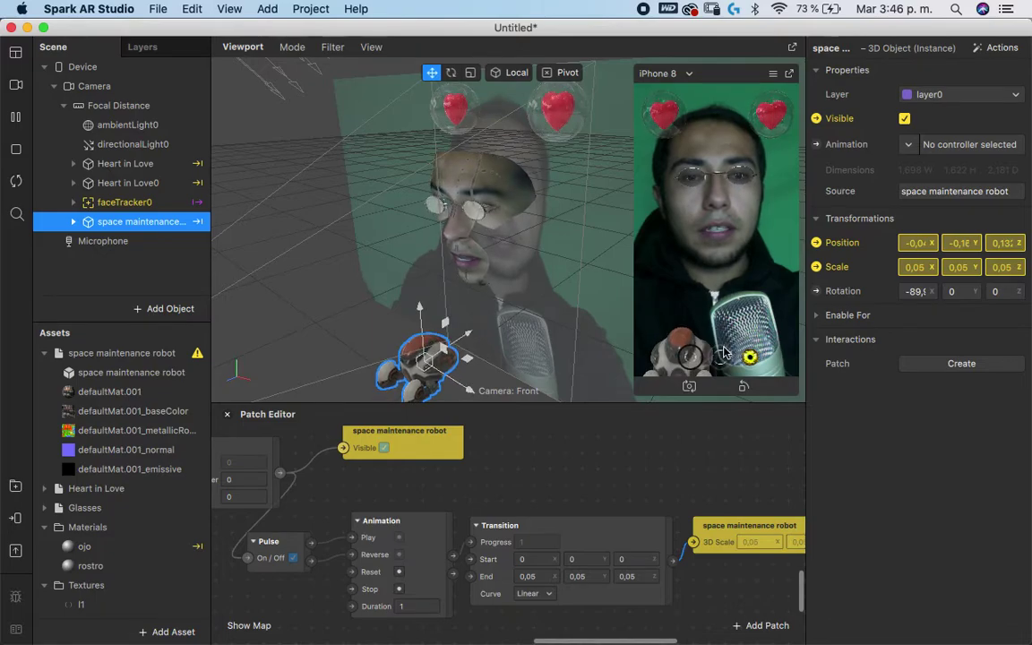
{"action": "left_click", "coordinate": [724, 358]}
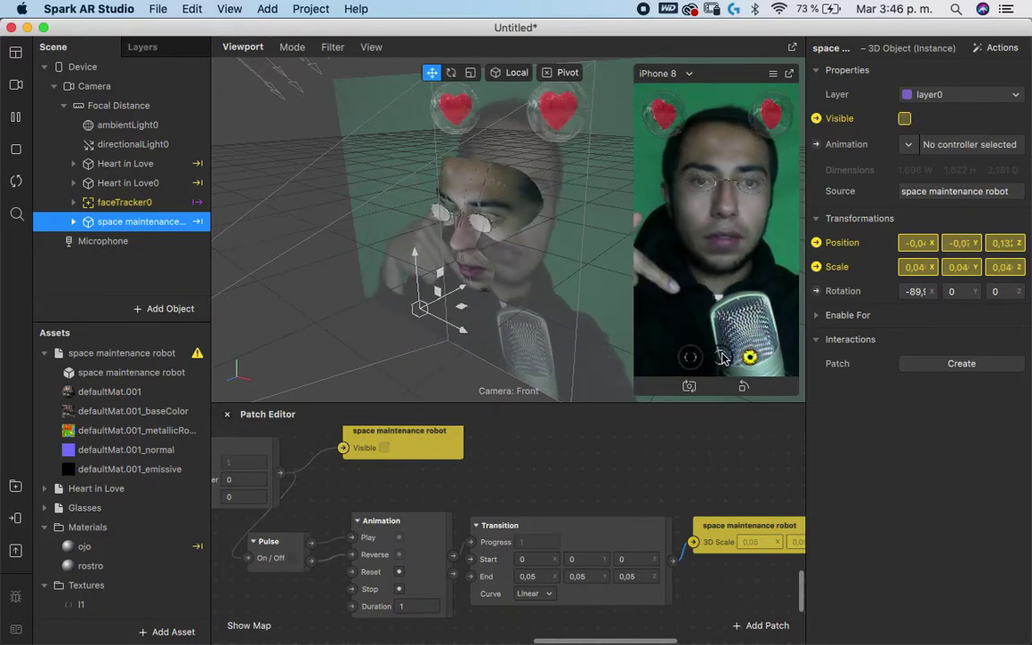
{"action": "left_click", "coordinate": [691, 361]}
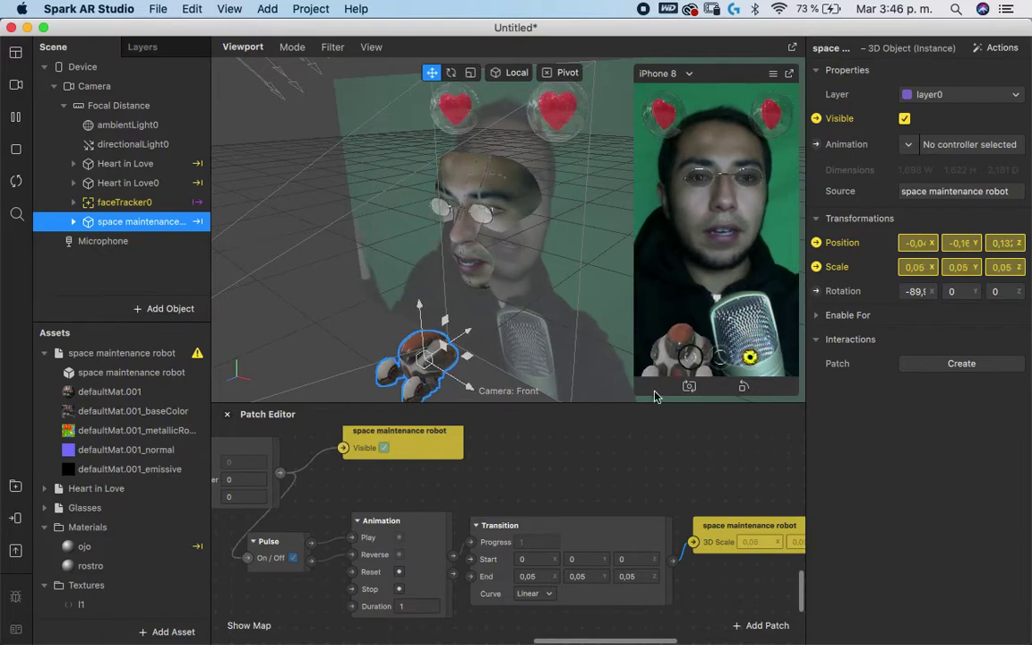
- Try the Overshoot In-Out curve on the Transition and preview the robot with the first picker option
{"action": "left_click", "coordinate": [534, 592]}
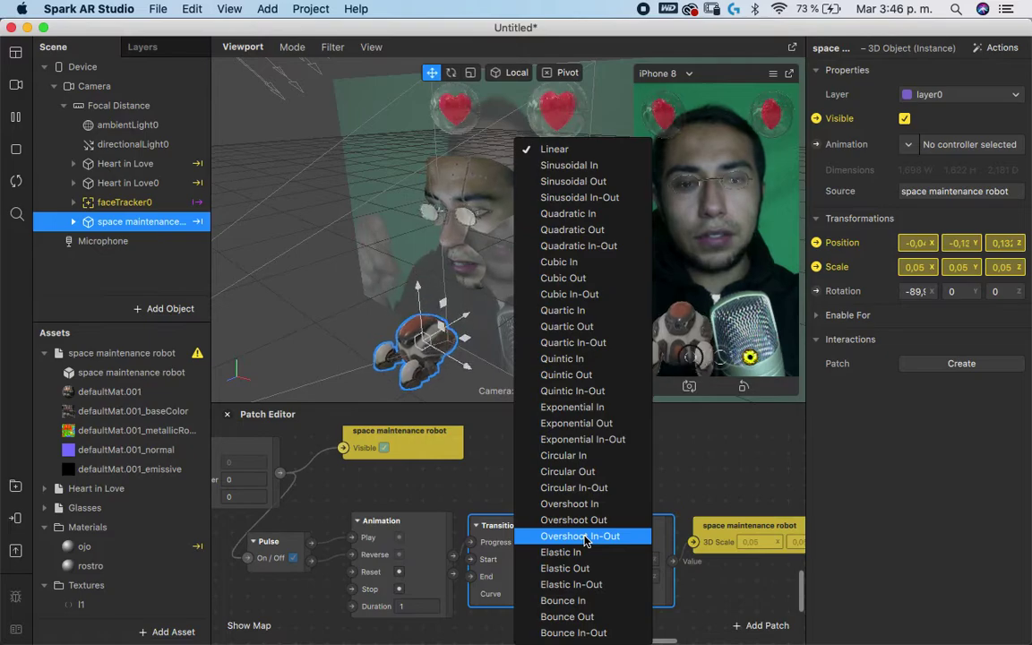
{"action": "left_click", "coordinate": [581, 535]}
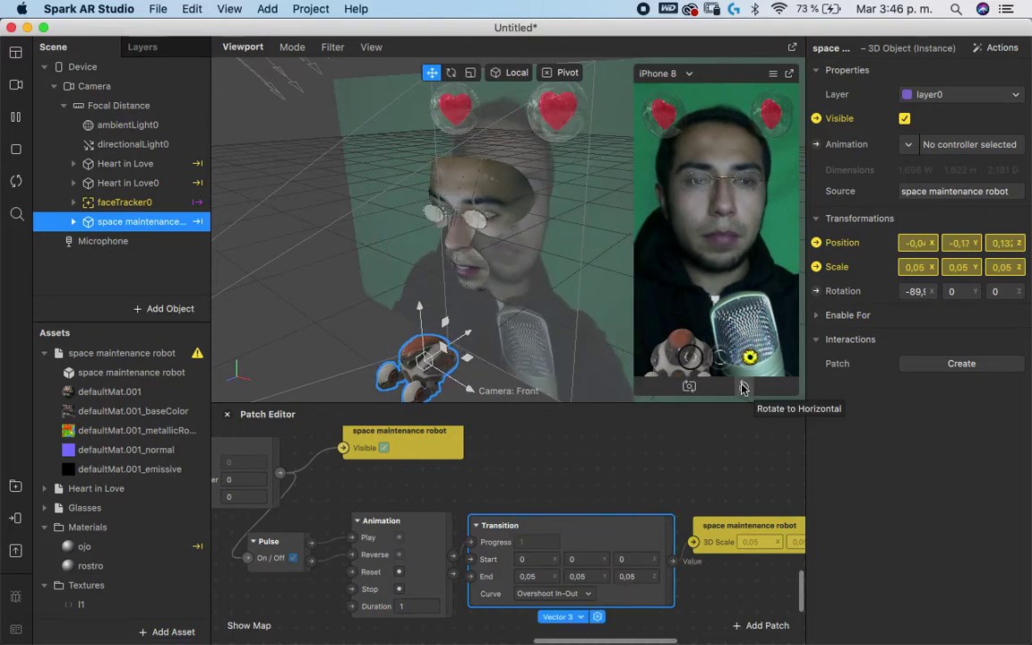
{"action": "left_click", "coordinate": [693, 359]}
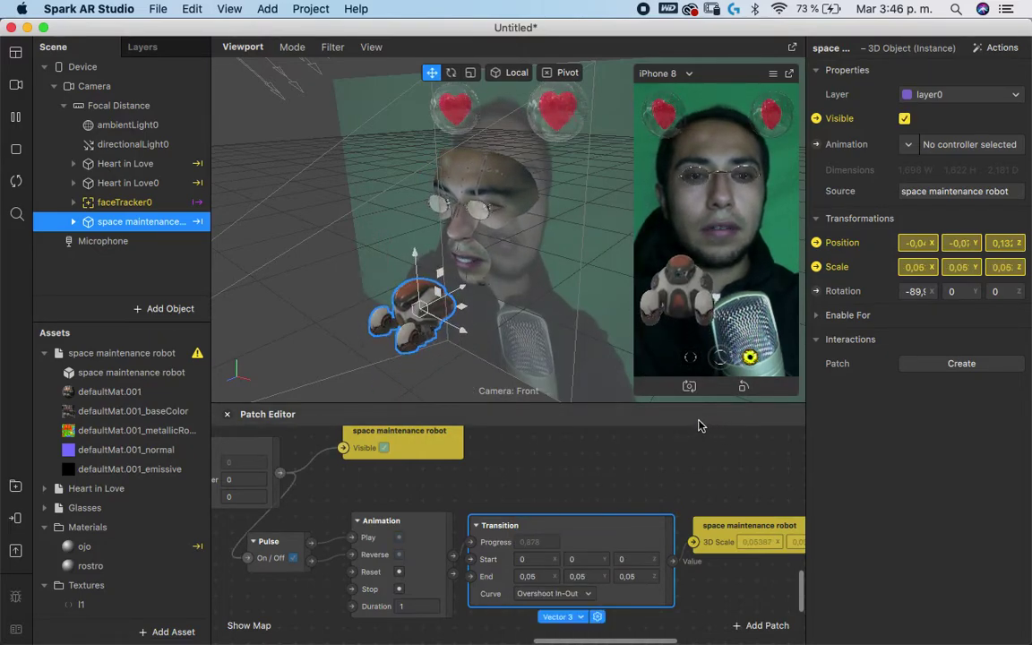
- Set the Transition's curve to Circular In-Out
{"action": "left_click", "coordinate": [569, 593]}
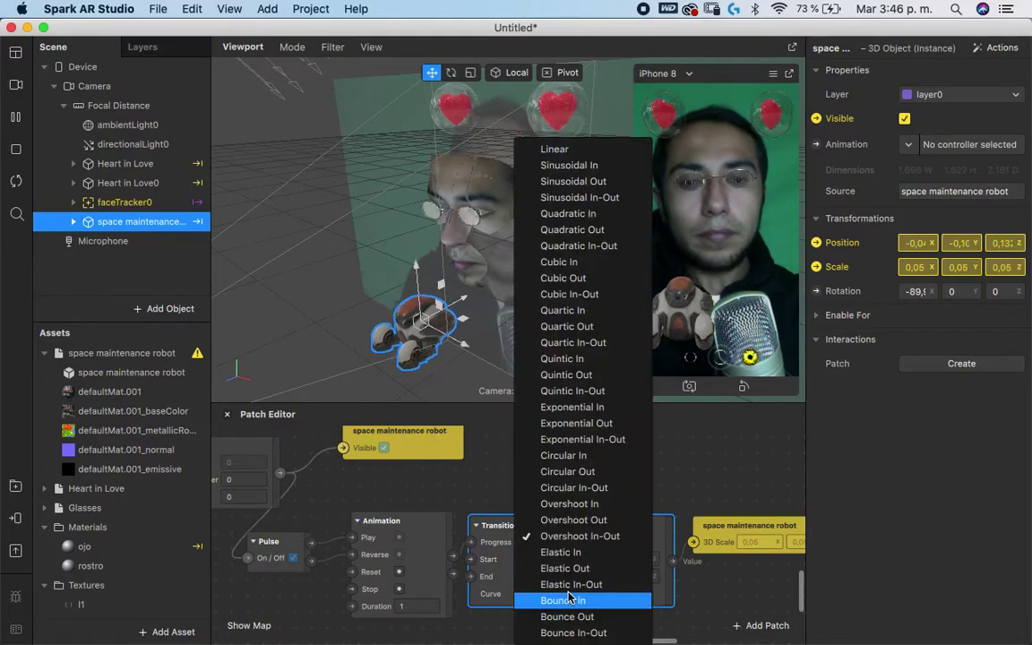
{"action": "left_click", "coordinate": [579, 488]}
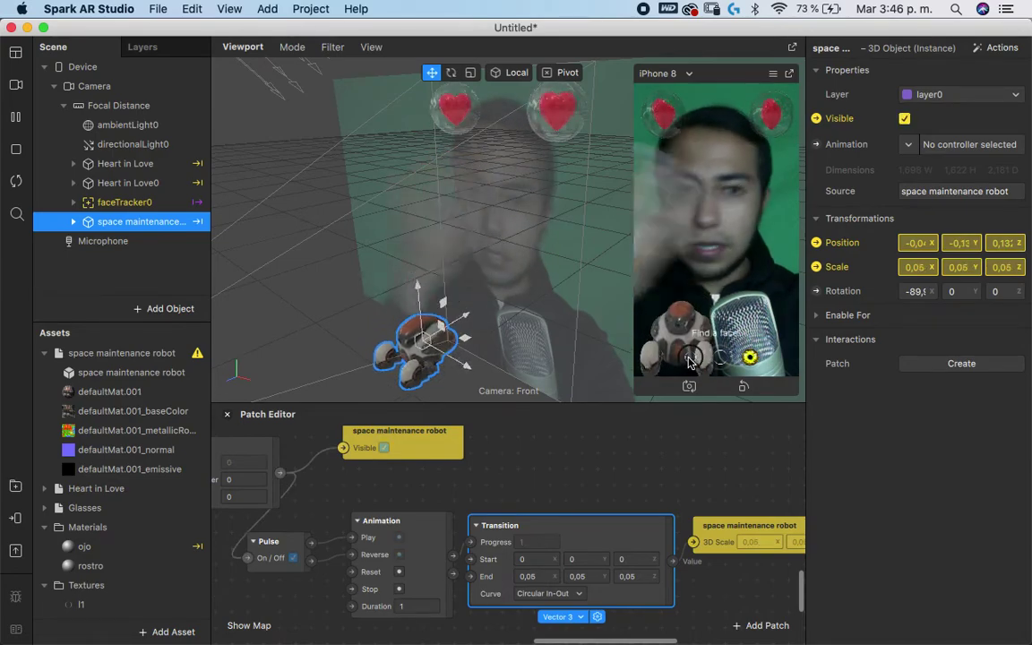
- Select the Pulse, Animation, Transition and robot 3D Scale patches together and move them farther from the Equals patch
{"action": "scroll", "coordinate": [602, 455], "scroll_direction": "left", "scroll_amount": 10}
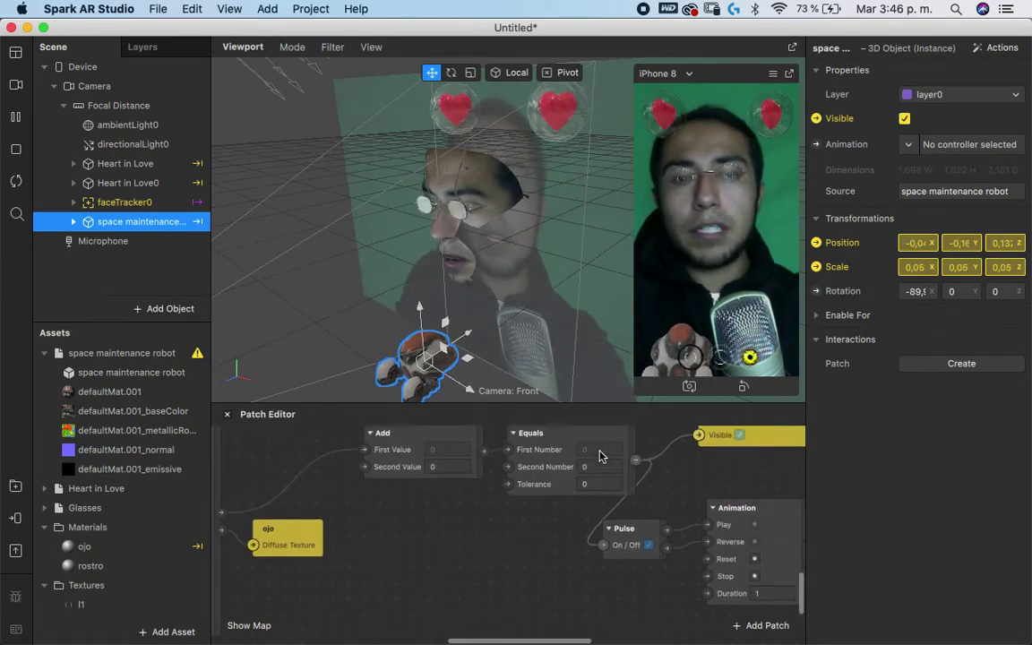
{"action": "scroll", "coordinate": [600, 455], "scroll_direction": "up", "scroll_amount": 1}
{"action": "scroll", "coordinate": [603, 544], "scroll_direction": "right", "scroll_amount": 5}
{"action": "scroll", "coordinate": [627, 537], "scroll_direction": "up", "scroll_amount": 2}
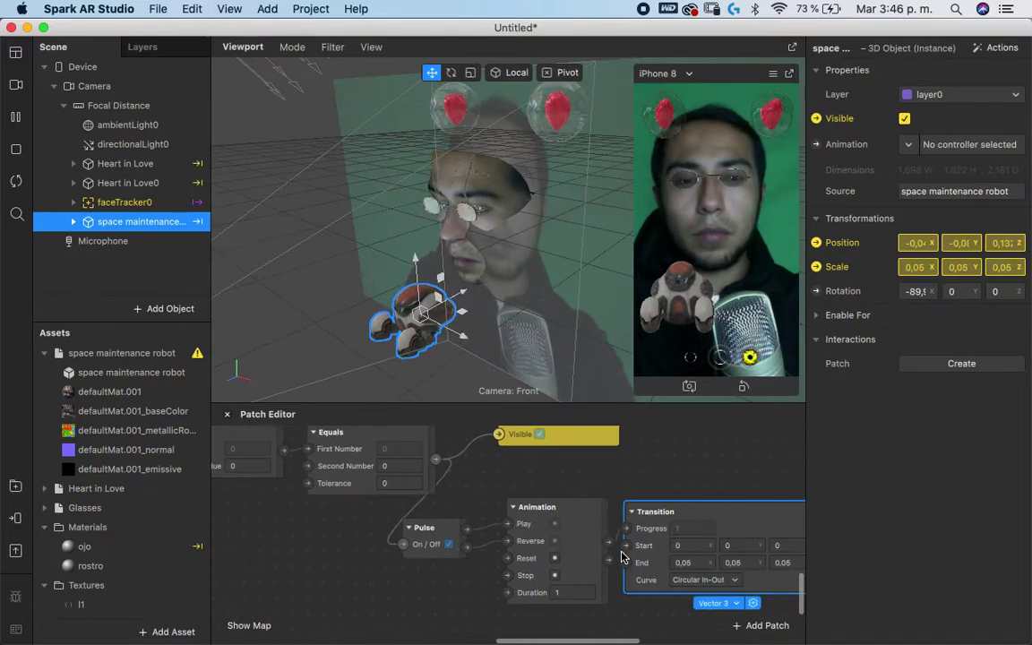
{"action": "scroll", "coordinate": [698, 519], "scroll_direction": "down", "scroll_amount": 3}
{"action": "left_click_drag", "start_coordinate": [716, 512], "coordinate": [398, 555]}
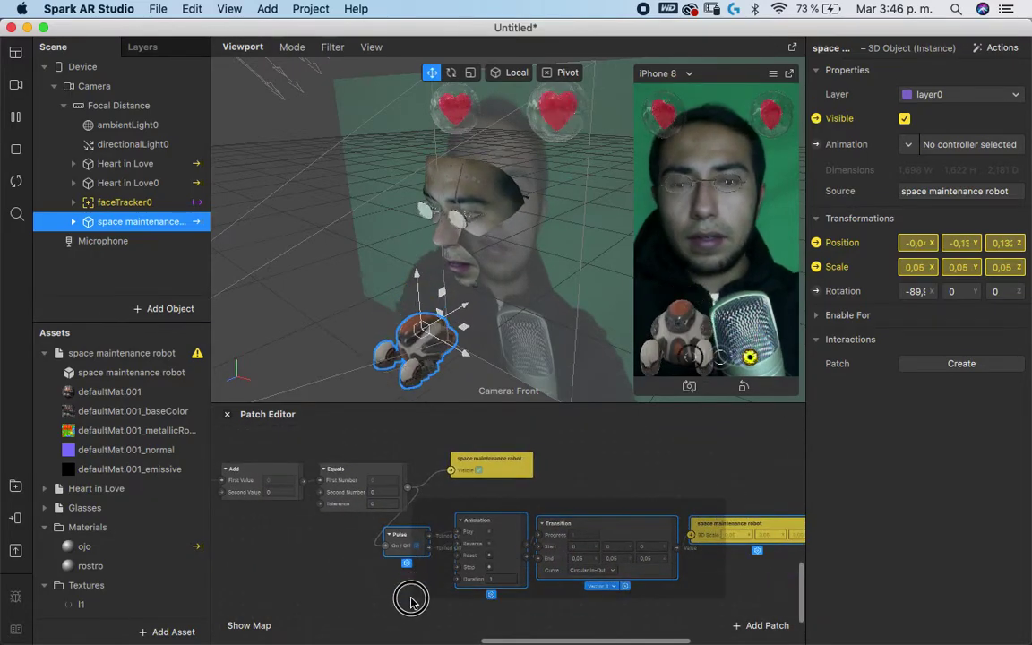
- Duplicate the Add and Equals pair twice below the original and connect the Picker UI's option output to both copied Add patches
{"action": "left_click_drag", "start_coordinate": [525, 528], "coordinate": [414, 456]}
{"action": "scroll", "coordinate": [403, 569], "scroll_direction": "left", "scroll_amount": 5}
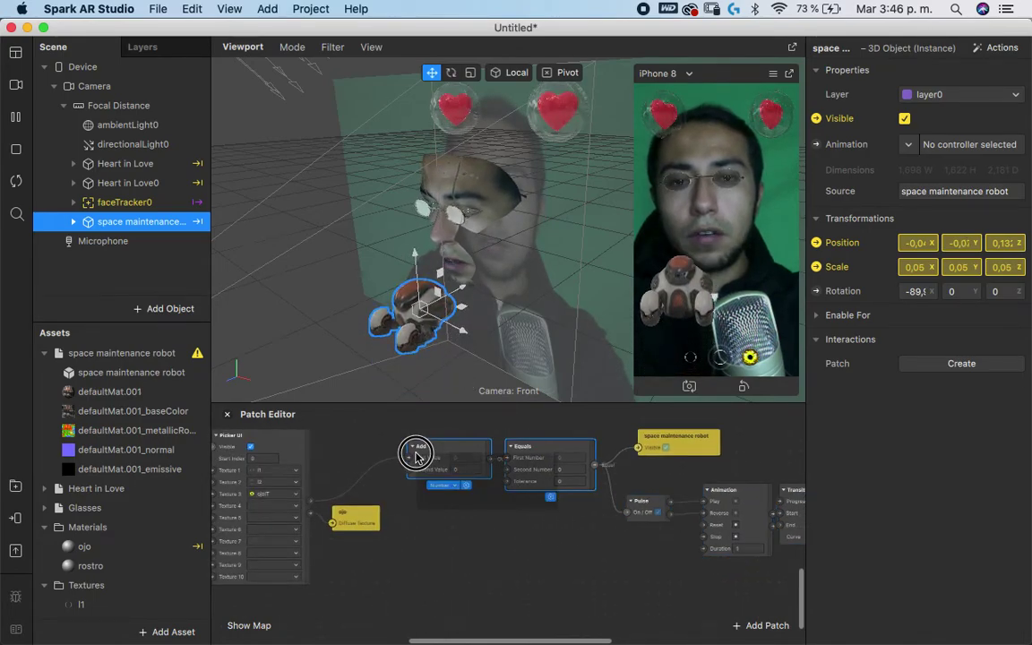
{"action": "left_click_drag", "start_coordinate": [510, 477], "coordinate": [520, 545], "text": "alt"}
{"action": "left_click_drag", "start_coordinate": [310, 501], "coordinate": [618, 556]}
{"action": "left_click_drag", "start_coordinate": [523, 553], "coordinate": [521, 628], "text": "alt"}
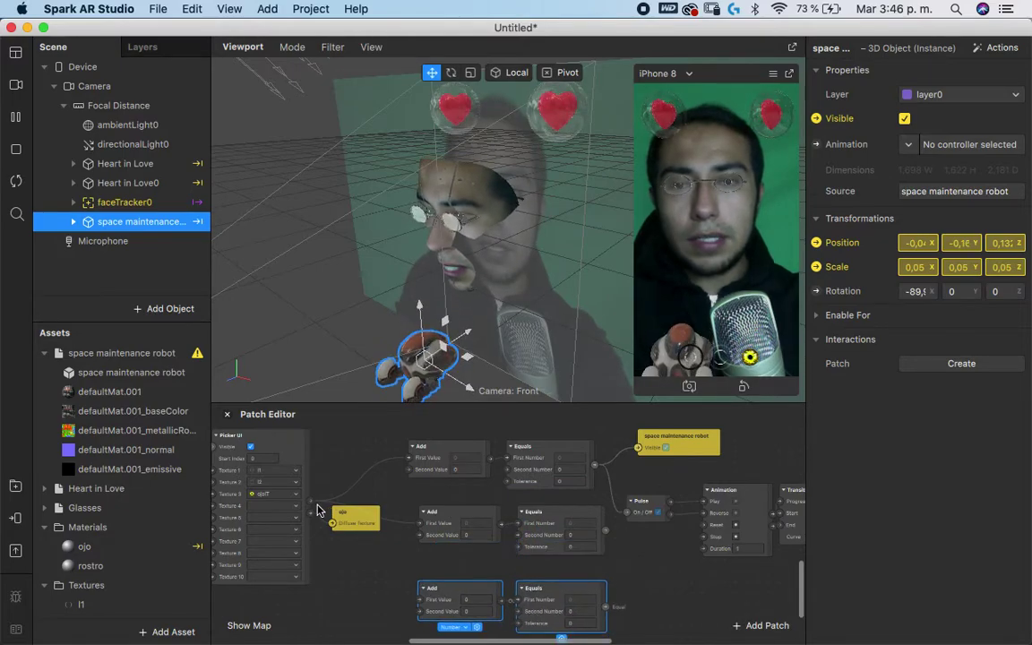
{"action": "left_click_drag", "start_coordinate": [308, 504], "coordinate": [422, 598]}
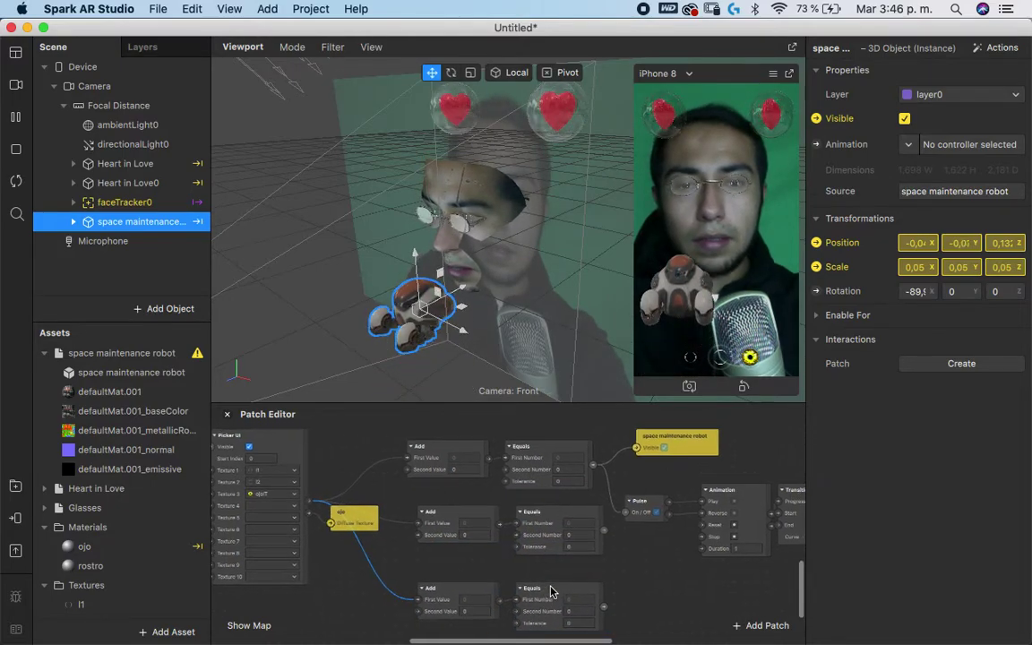
- Set the Second Number to 1 in the first copied Equals patch and to 2 in the second copy
{"action": "scroll", "coordinate": [599, 583], "scroll_direction": "up", "scroll_amount": 5}
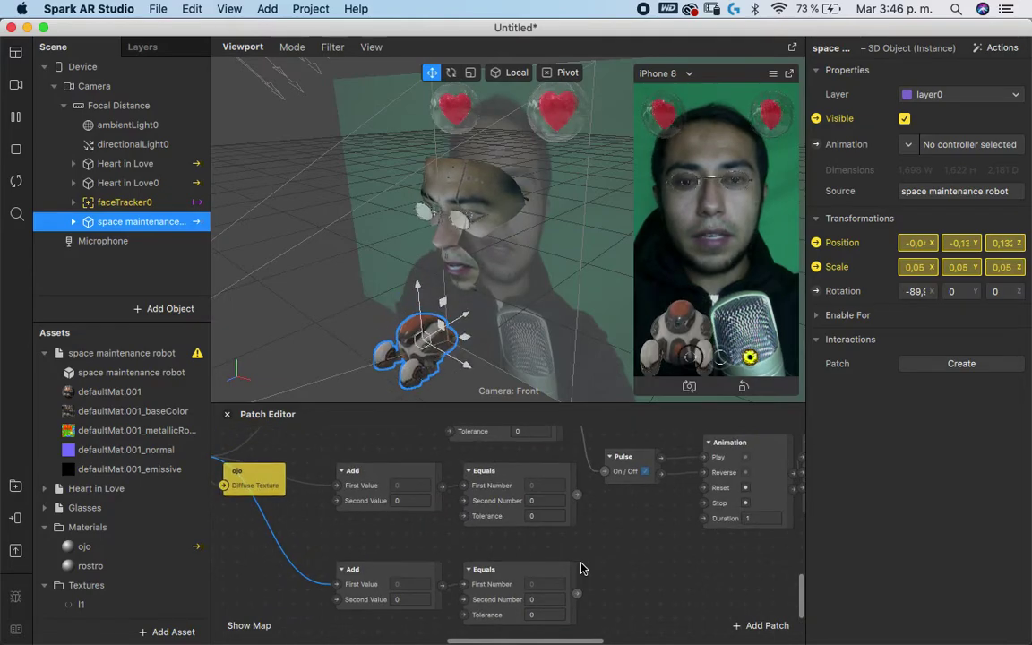
{"action": "scroll", "coordinate": [580, 568], "scroll_direction": "up", "scroll_amount": 2}
{"action": "left_click", "coordinate": [549, 519]}
{"action": "type", "text": "1"}
{"action": "left_click", "coordinate": [657, 551]}
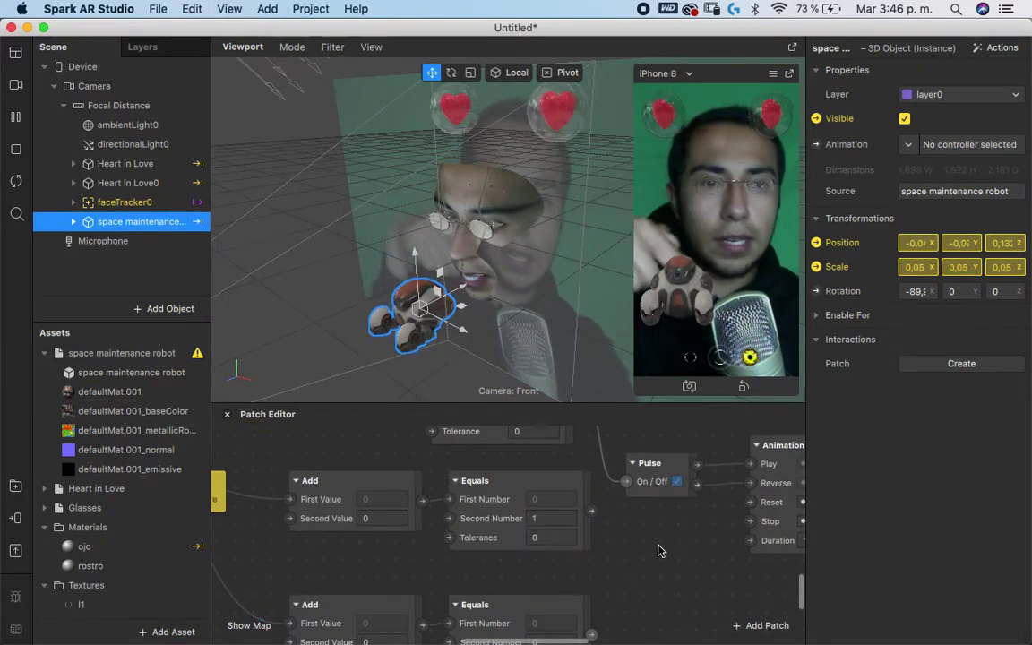
{"action": "scroll", "coordinate": [577, 506], "scroll_direction": "down", "scroll_amount": 5}
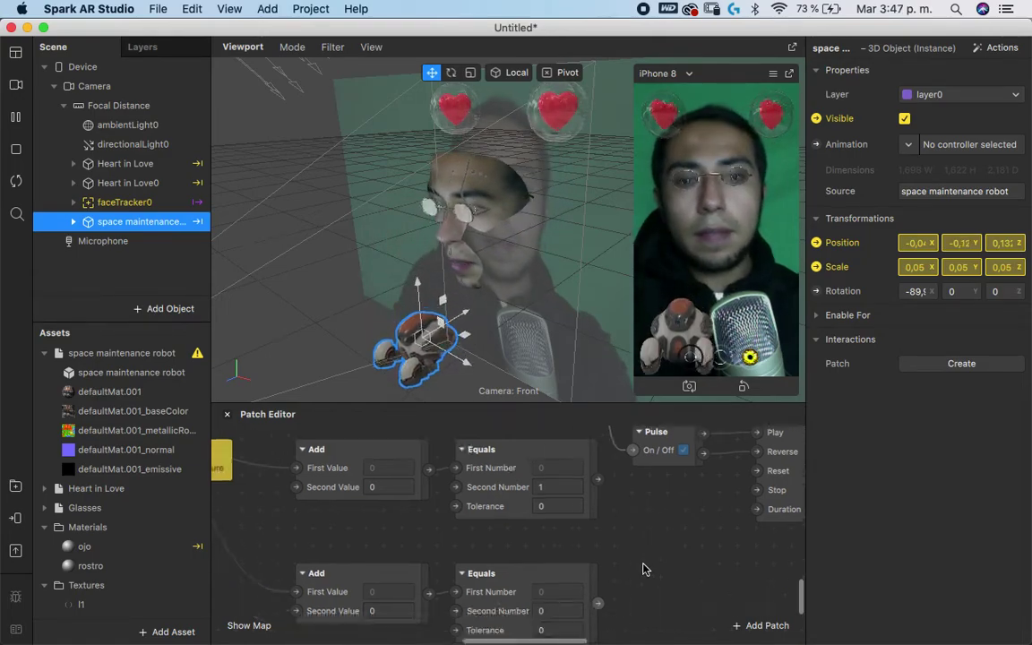
{"action": "left_click", "coordinate": [583, 574]}
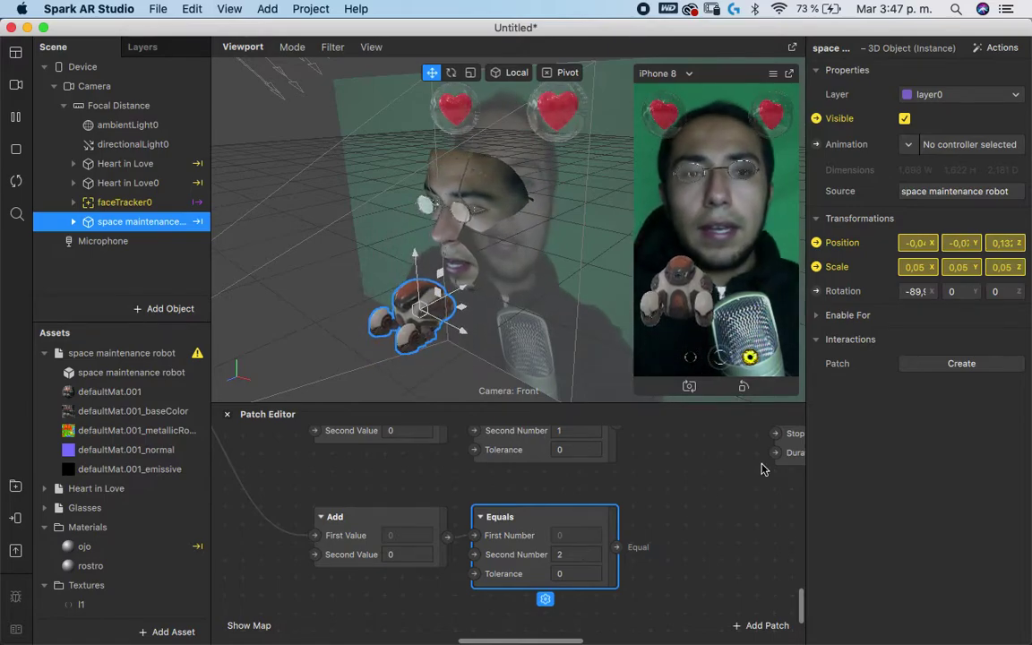
- Move both copied Add and Equals pairs down together, away from the robot's patches
{"action": "scroll", "coordinate": [679, 519], "scroll_direction": "up", "scroll_amount": 4}
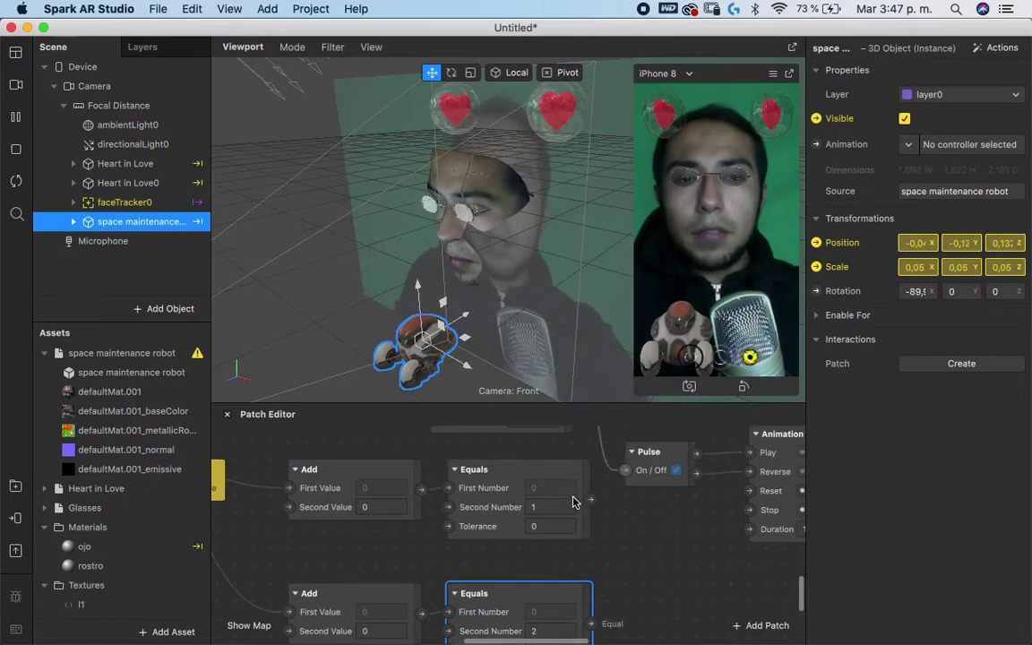
{"action": "scroll", "coordinate": [573, 502], "scroll_direction": "down", "scroll_amount": 3}
{"action": "scroll", "coordinate": [434, 498], "scroll_direction": "down", "scroll_amount": 3, "text": "ctrl"}
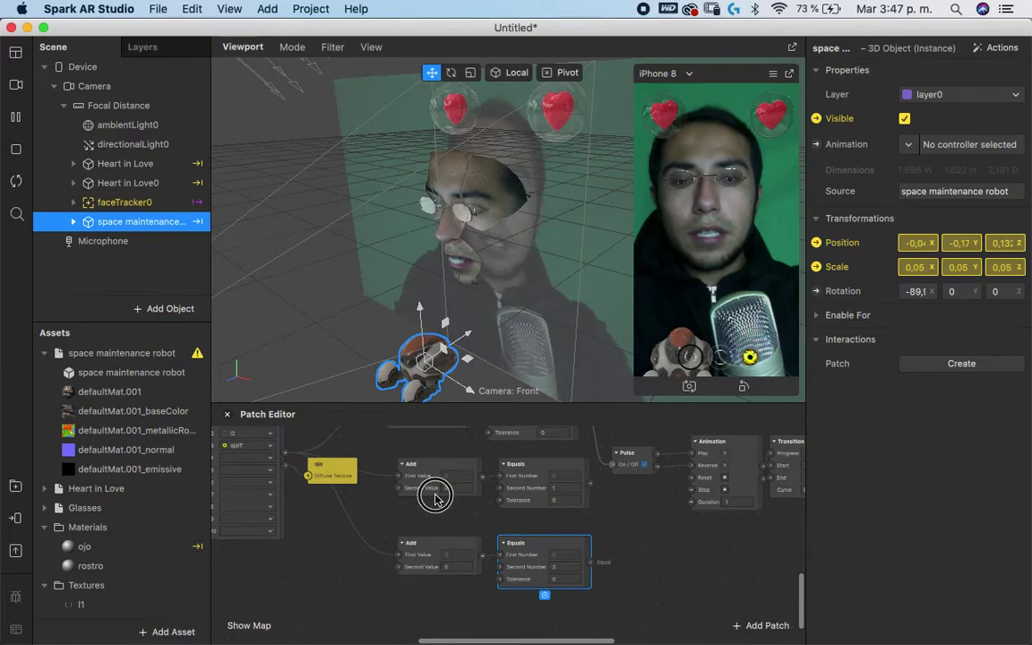
{"action": "left_click_drag", "start_coordinate": [376, 439], "coordinate": [596, 595]}
{"action": "left_click_drag", "start_coordinate": [525, 521], "coordinate": [524, 604]}
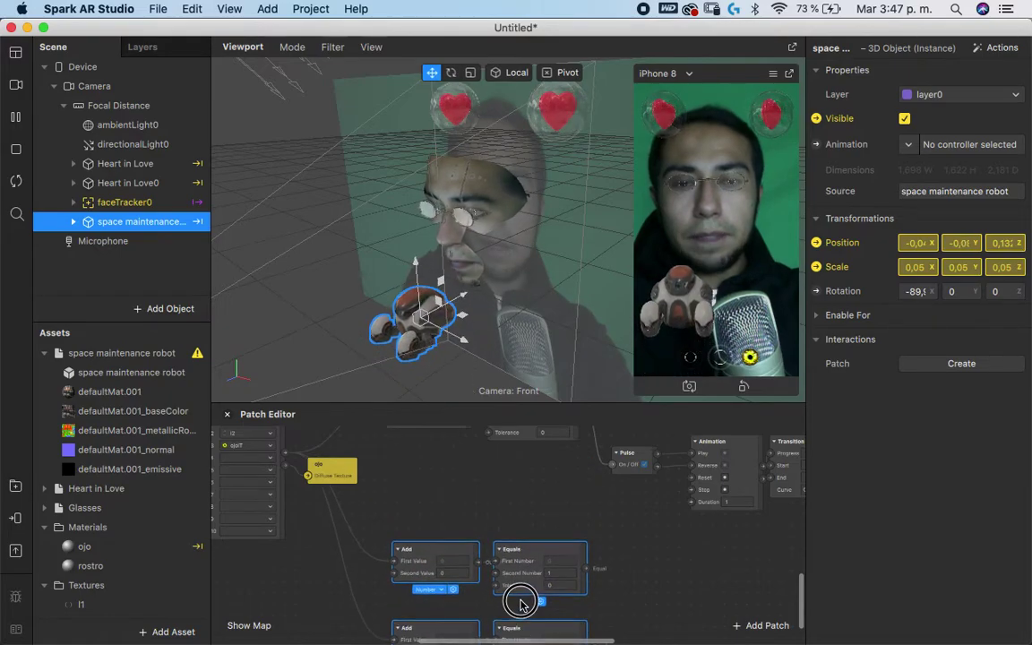
- Add Visible patches for Heart in Love and Heart in Love0 and connect both to the Equals patch whose Second Number is 1
{"action": "left_click", "coordinate": [148, 183]}
{"action": "key", "text": "shift+Up"}
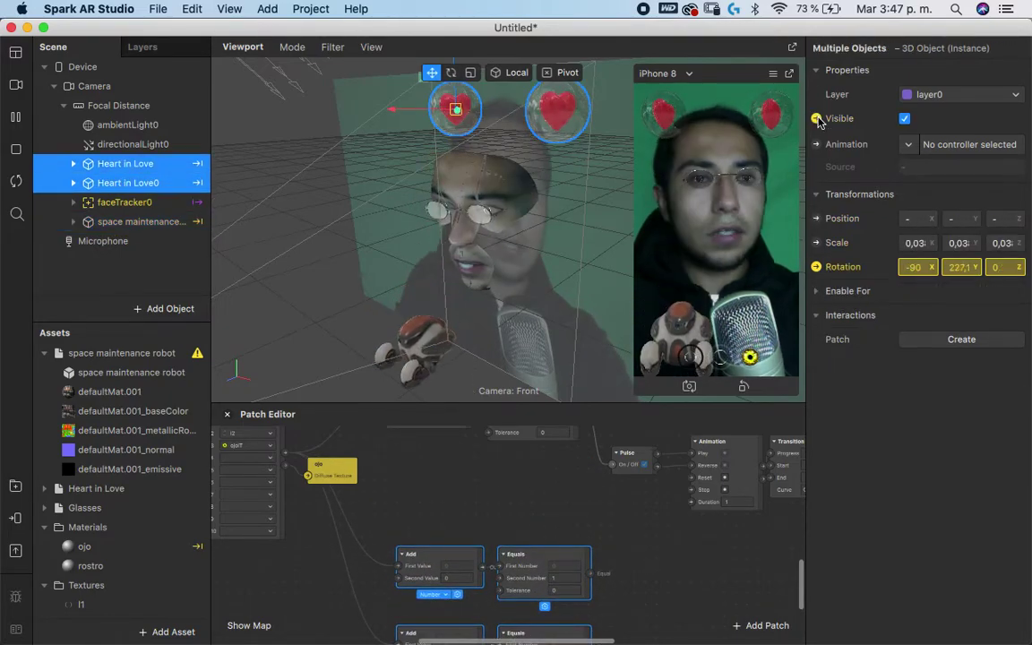
{"action": "left_click_drag", "start_coordinate": [560, 561], "coordinate": [667, 549]}
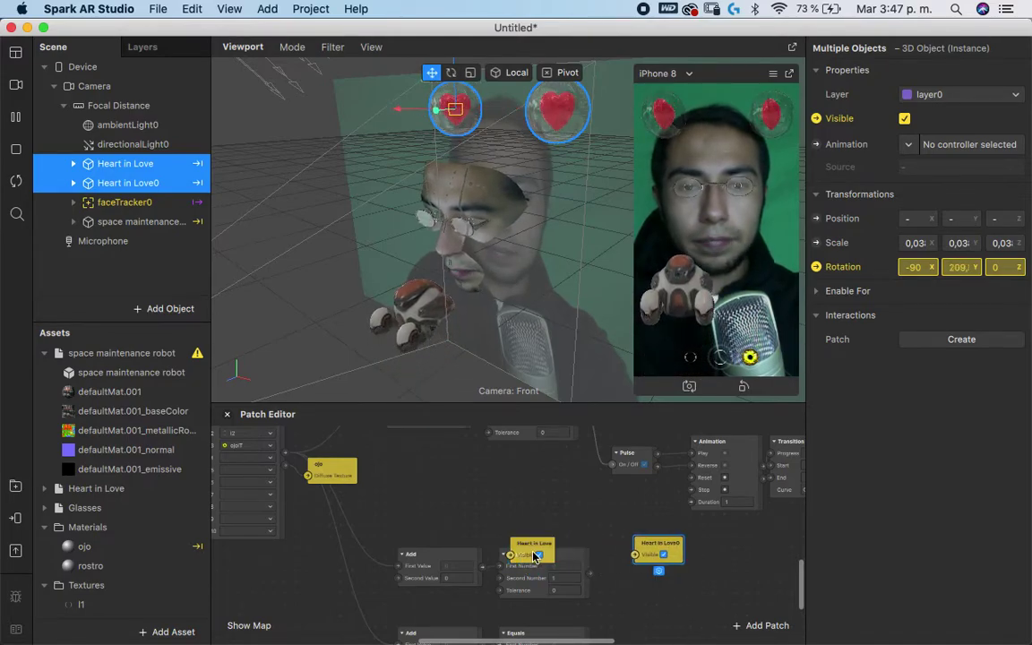
{"action": "left_click_drag", "start_coordinate": [535, 555], "coordinate": [688, 598]}
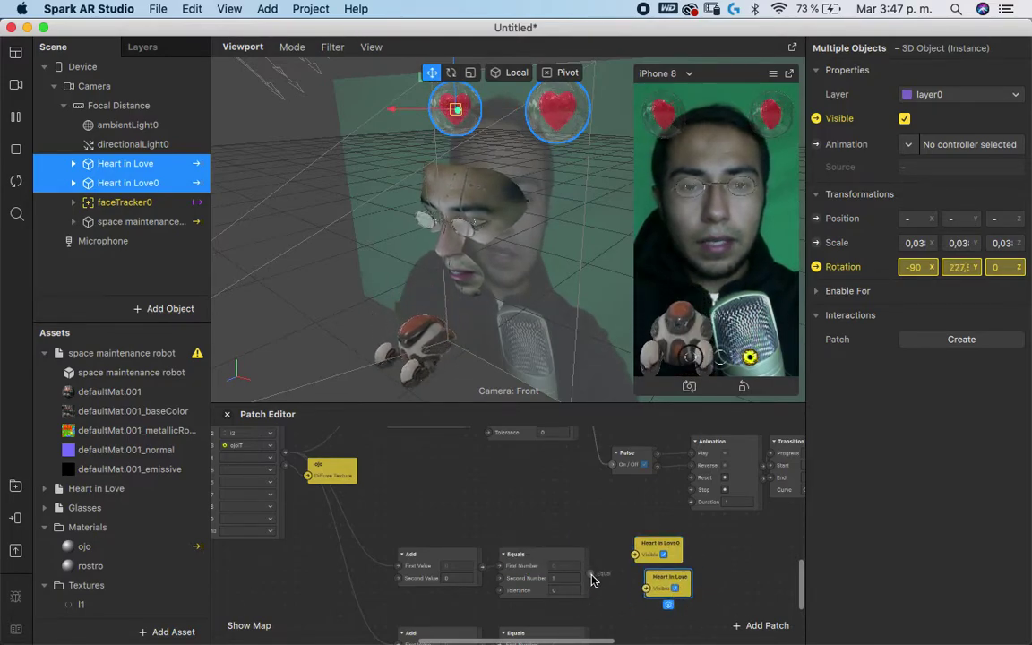
{"action": "left_click_drag", "start_coordinate": [590, 573], "coordinate": [646, 589]}
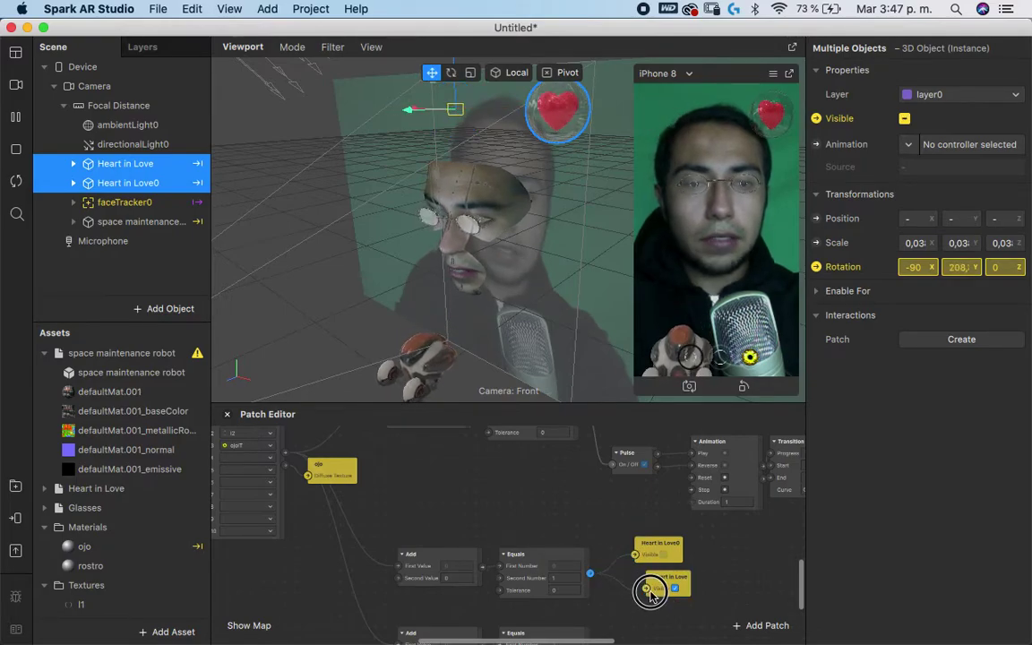
- Add the Visible patch for the Glasses and connect it to the Equals patch whose Second Number is 2
{"action": "scroll", "coordinate": [622, 606], "scroll_direction": "down", "scroll_amount": 5}
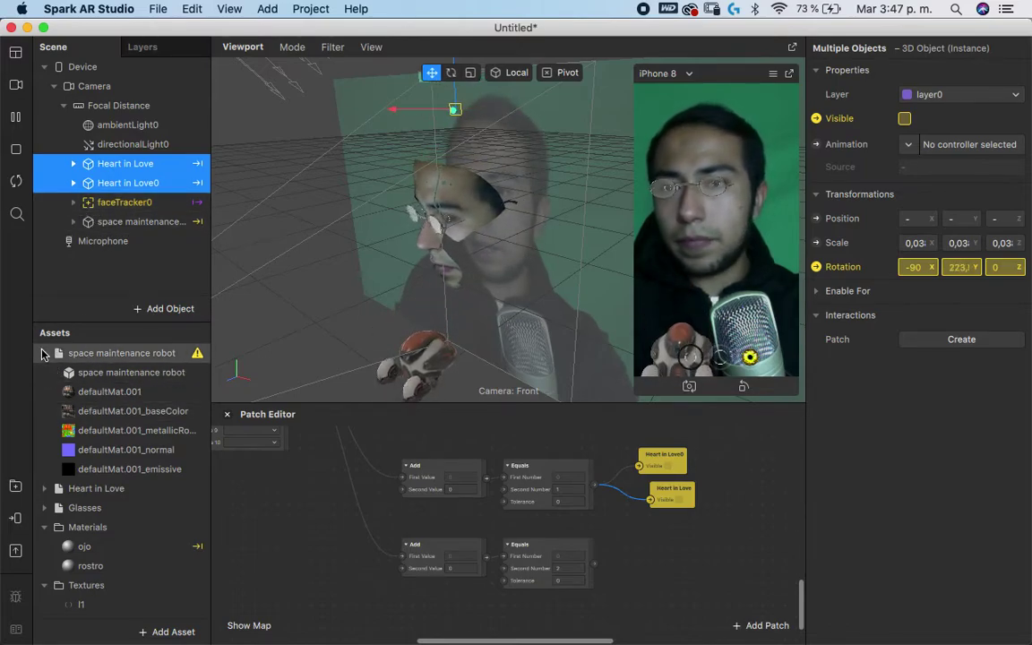
{"action": "left_click_drag", "start_coordinate": [65, 233], "coordinate": [126, 246]}
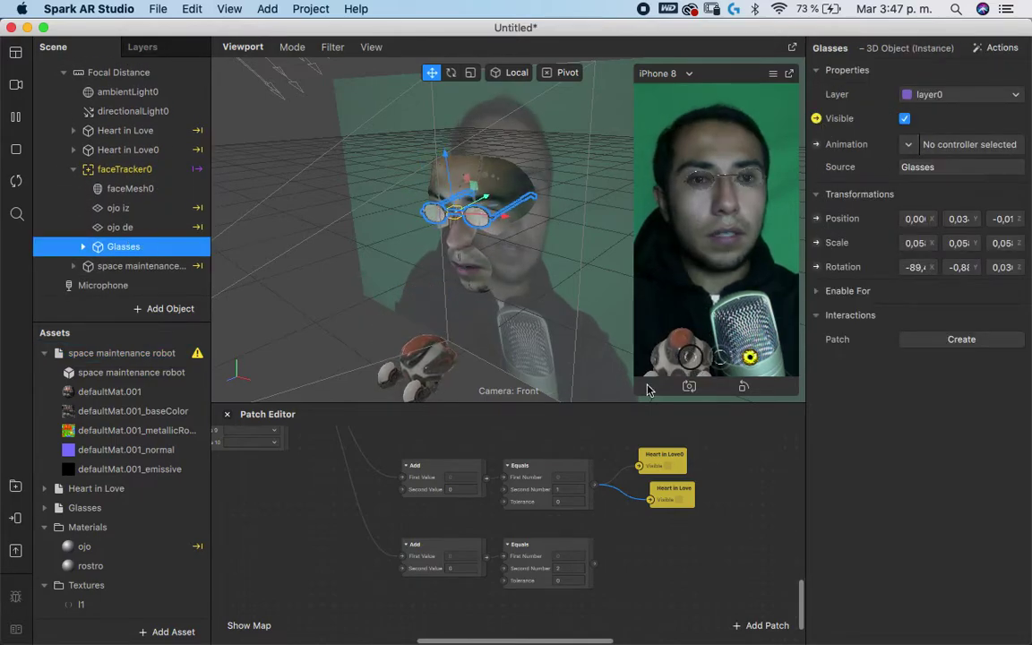
{"action": "left_click_drag", "start_coordinate": [549, 546], "coordinate": [616, 555]}
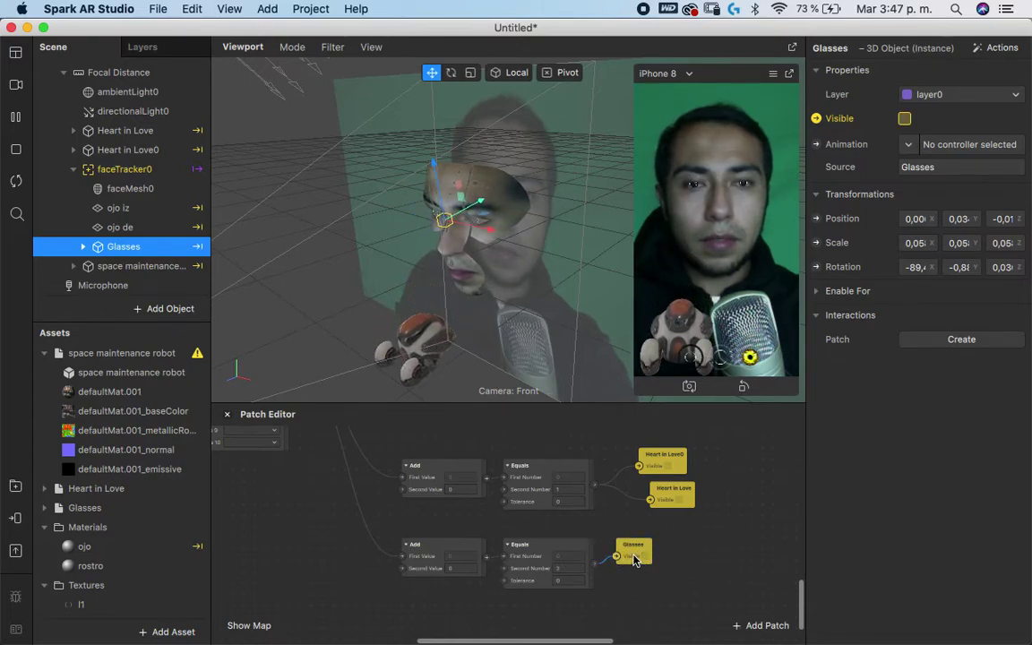
- Preview the second and third picker options to check the visibility of the hearts, glasses and robot
{"action": "left_click", "coordinate": [722, 361]}
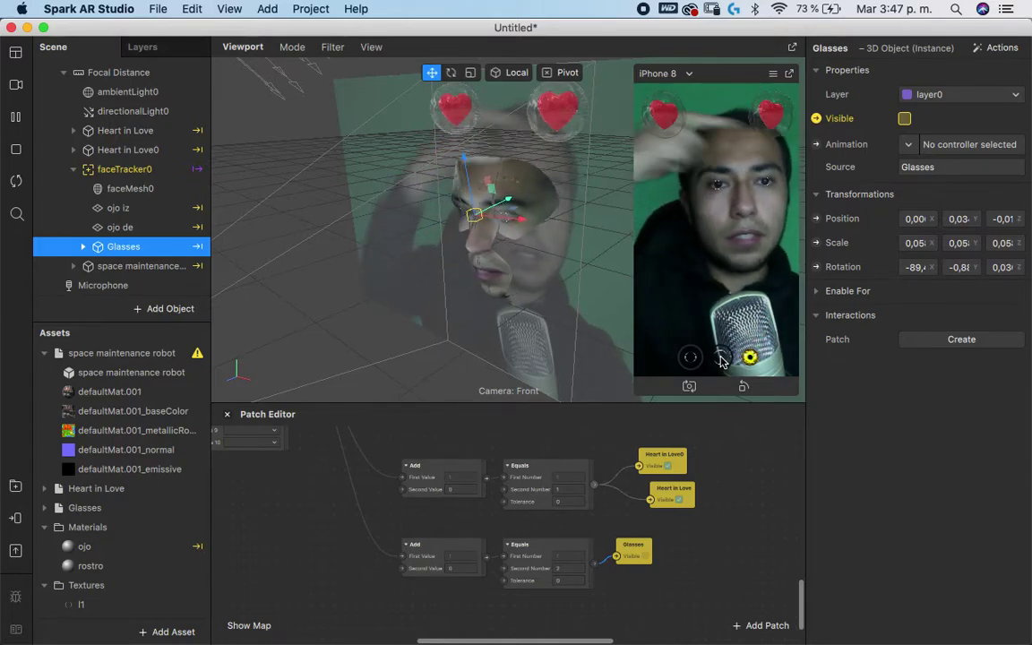
{"action": "left_click", "coordinate": [748, 359]}
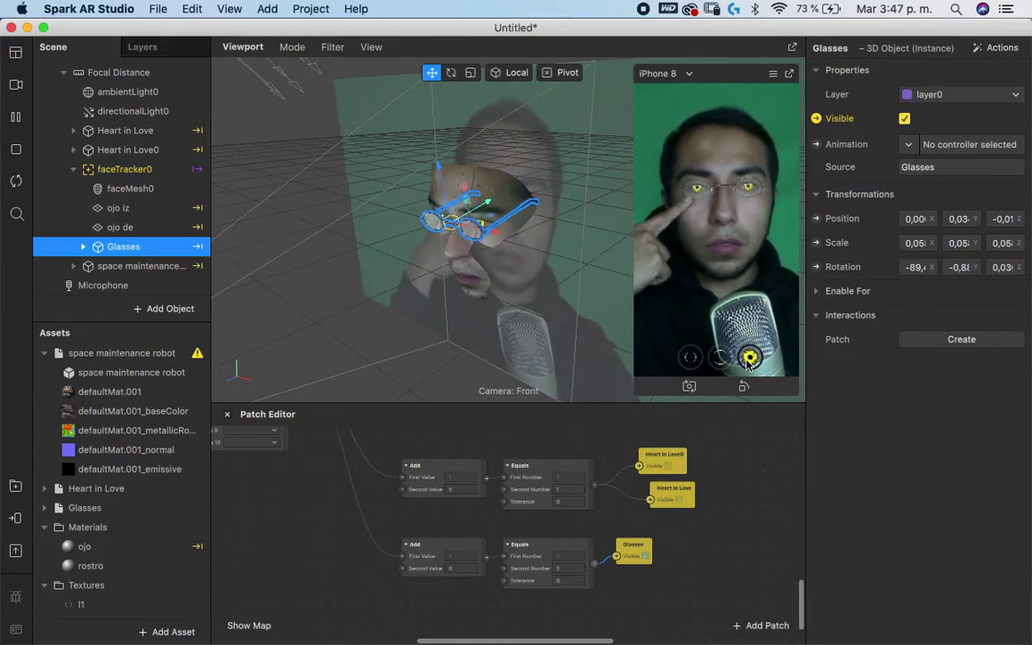
{"action": "scroll", "coordinate": [744, 489], "scroll_direction": "right", "scroll_amount": 5}
{"action": "scroll", "coordinate": [743, 489], "scroll_direction": "up", "scroll_amount": 4}
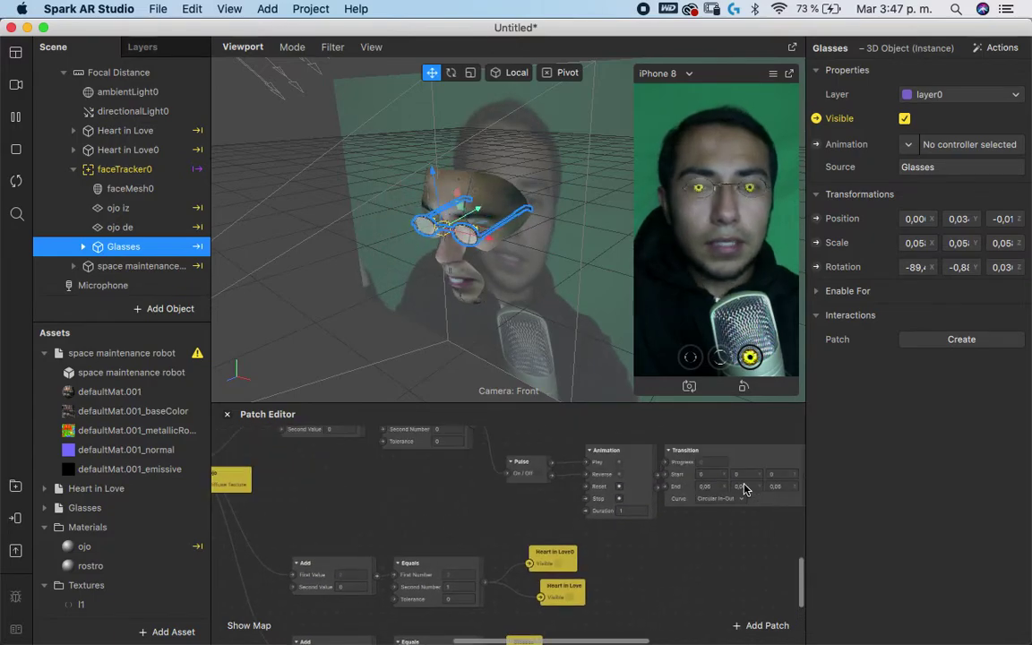
- Undock and enlarge the simulator preview, and try out all three picker options in it
{"action": "left_click", "coordinate": [690, 357]}
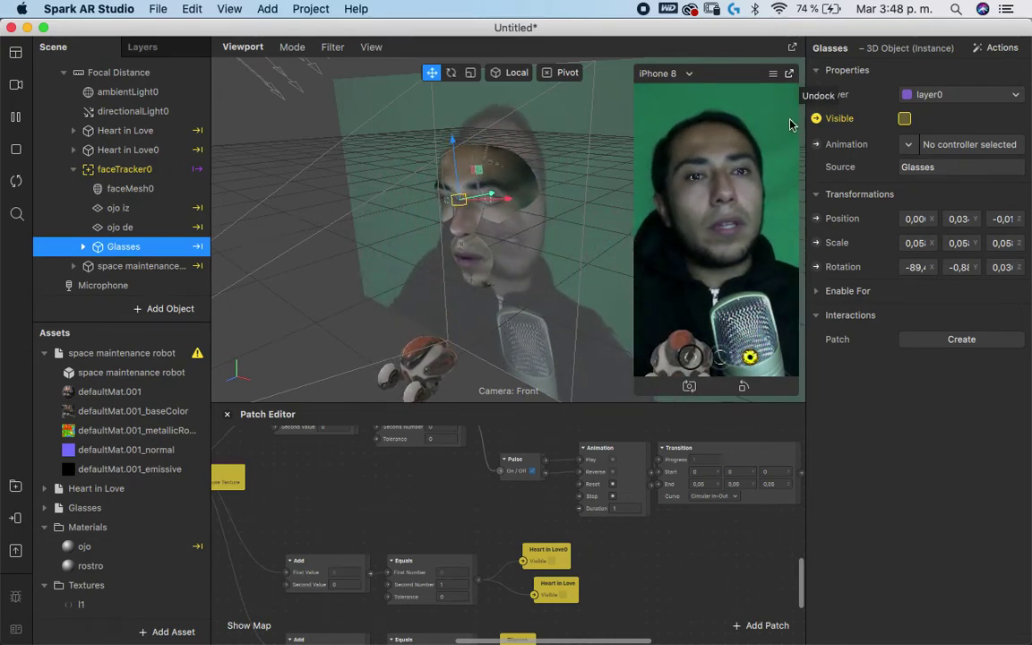
{"action": "left_click", "coordinate": [788, 74]}
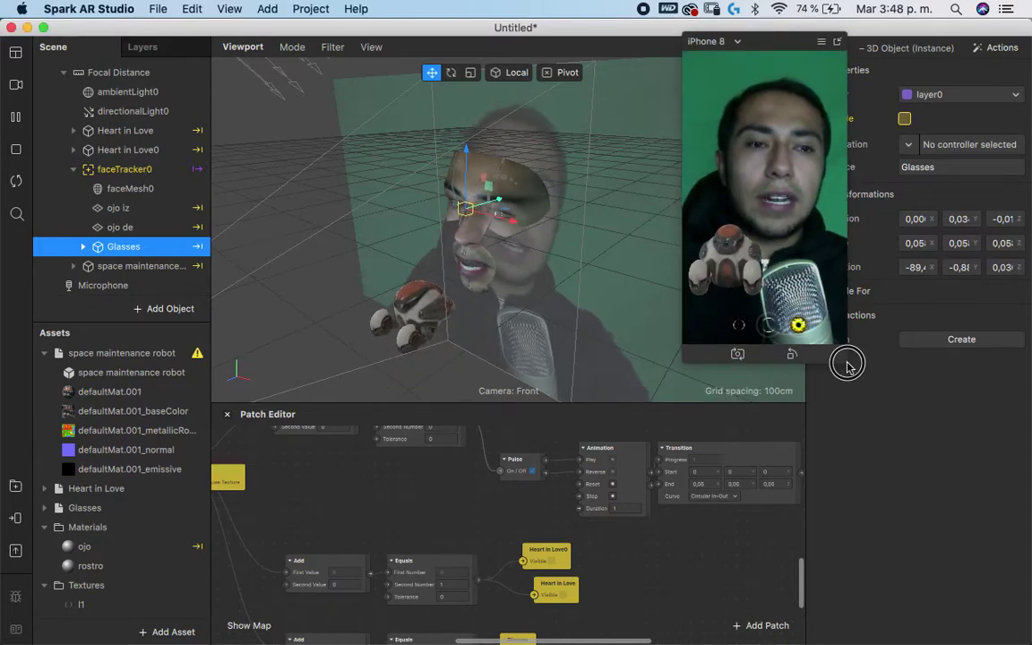
{"action": "left_click_drag", "start_coordinate": [847, 375], "coordinate": [871, 570]}
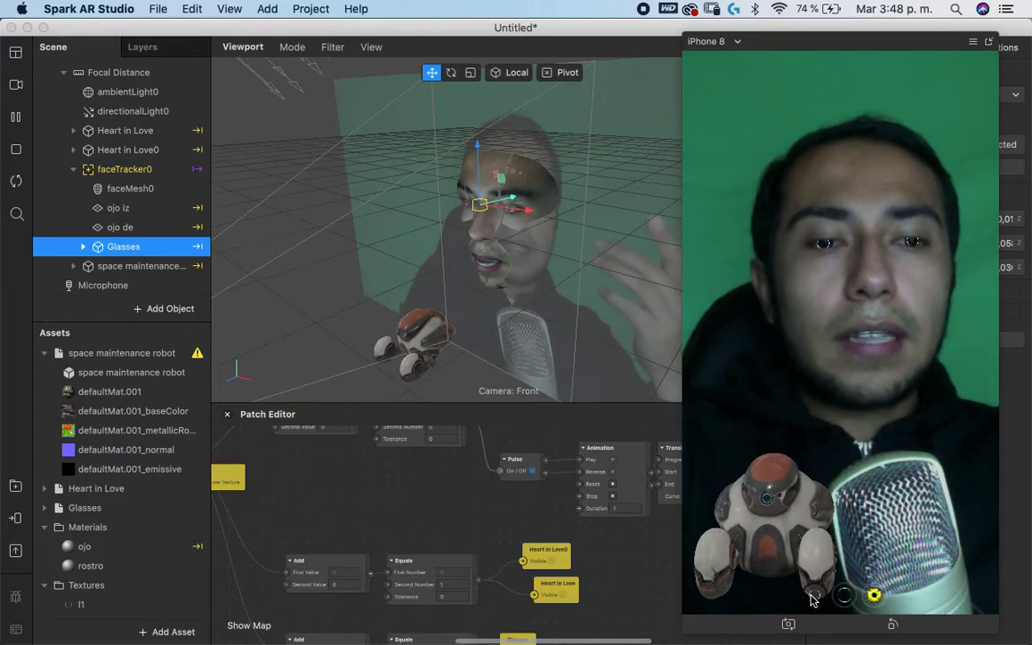
{"action": "left_click", "coordinate": [843, 597]}
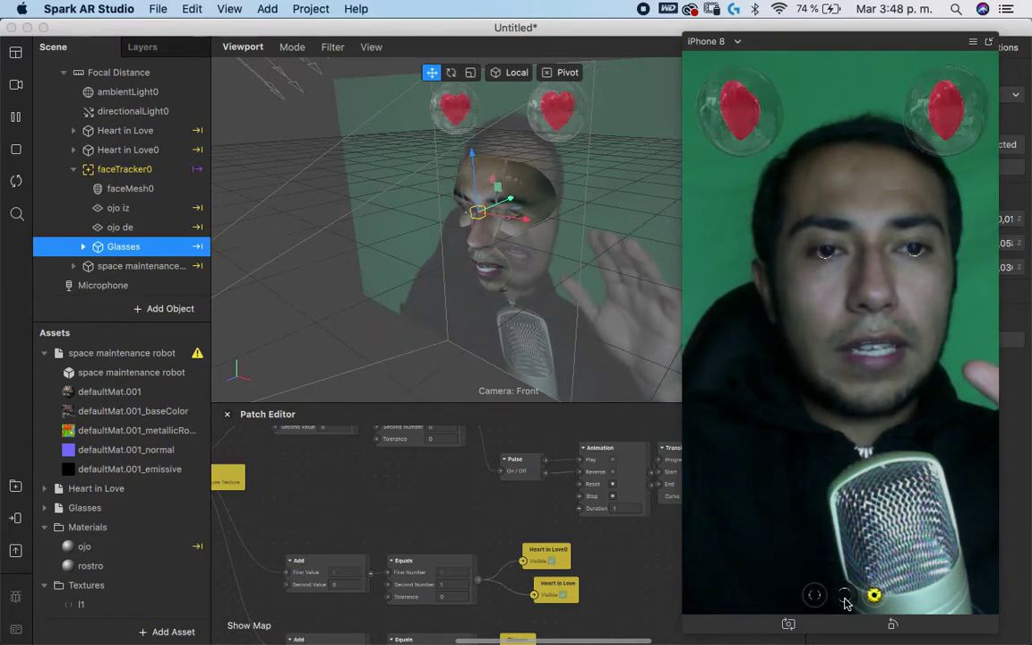
{"action": "left_click", "coordinate": [874, 595]}
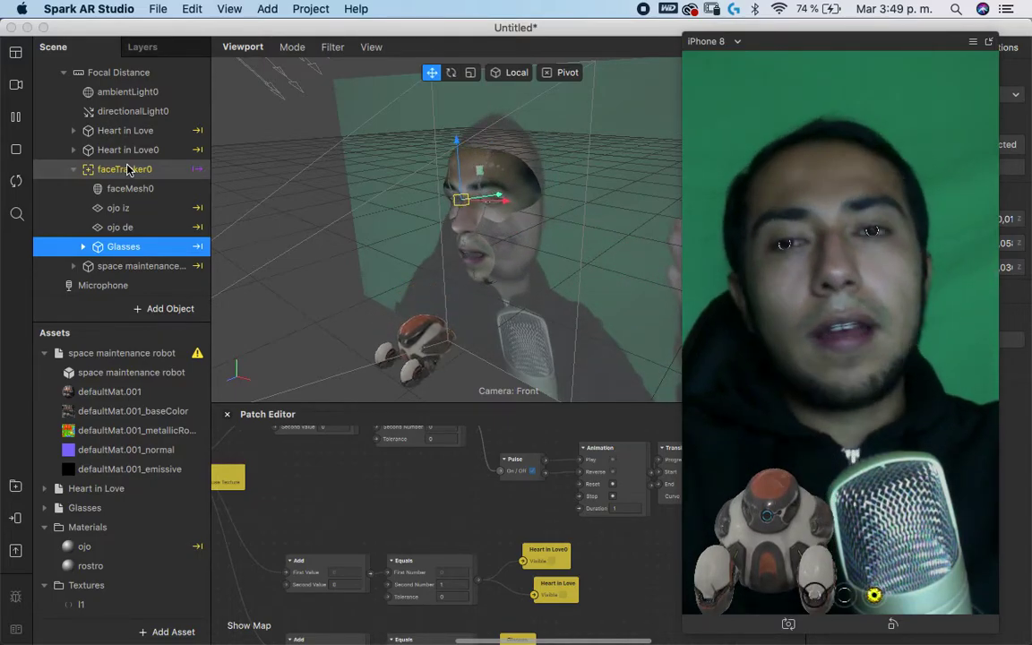
- Switch to the open happy project and run its preview with the integrated FaceTime HD camera
{"action": "key", "text": "ctrl+Up"}
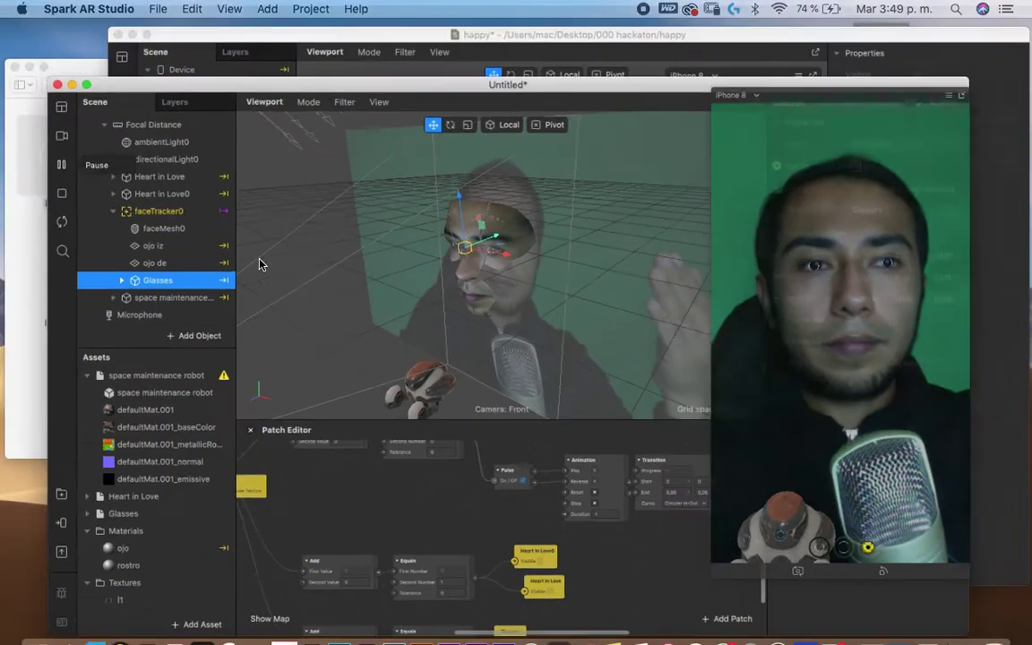
{"action": "left_click", "coordinate": [656, 255]}
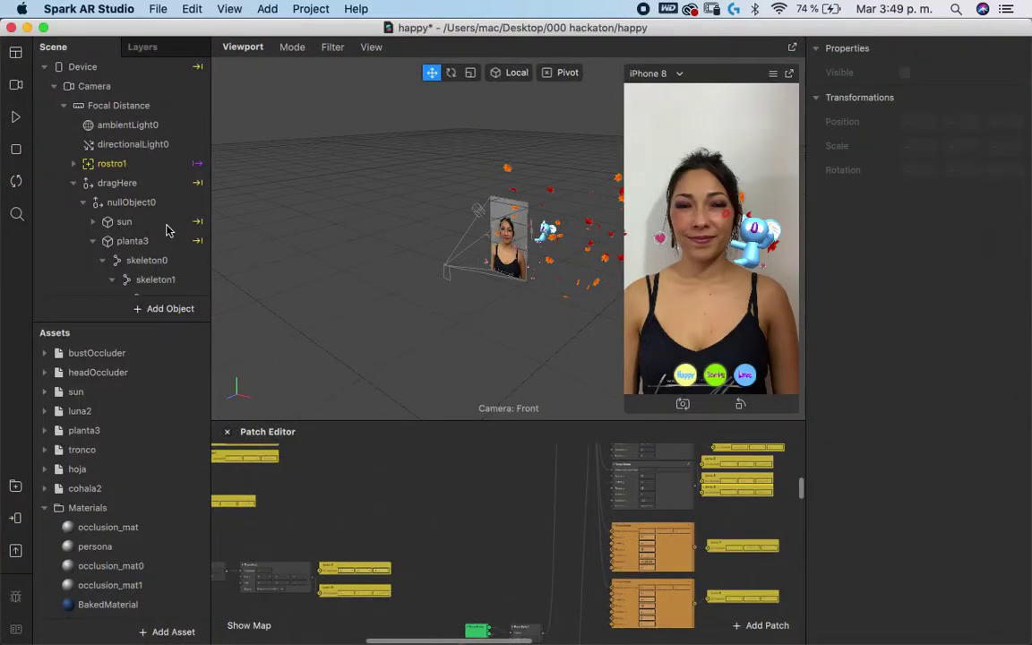
{"action": "left_click", "coordinate": [17, 93]}
{"action": "left_click", "coordinate": [108, 115]}
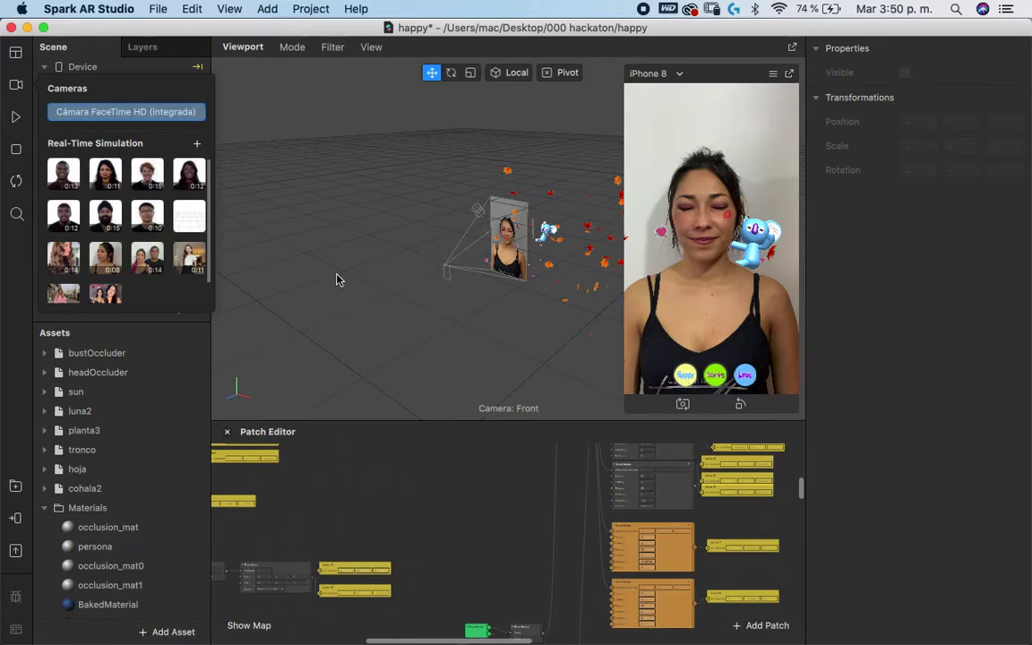
{"action": "left_click", "coordinate": [14, 117]}
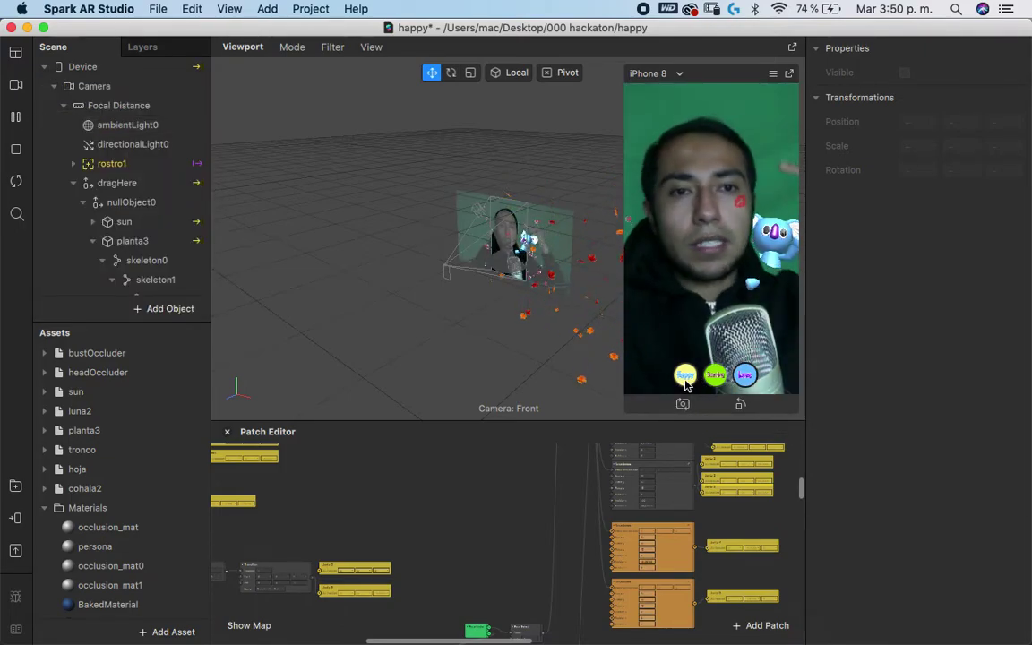
- Preview the three picker options of the happy effect and inspect the Love scene's character in the 3D viewport
{"action": "left_click", "coordinate": [685, 380]}
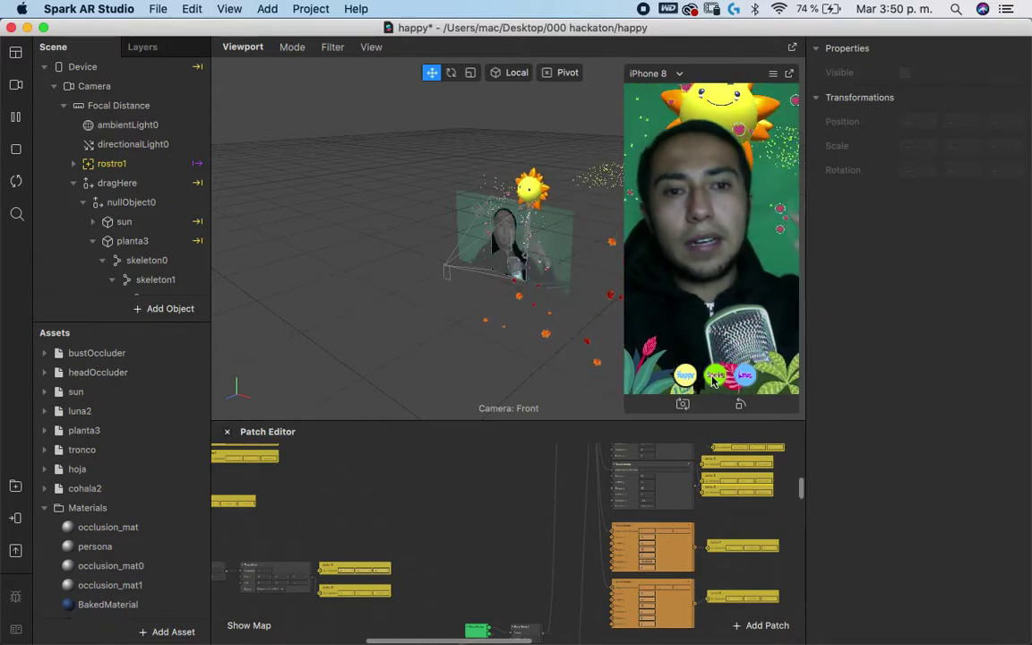
{"action": "left_click", "coordinate": [717, 376]}
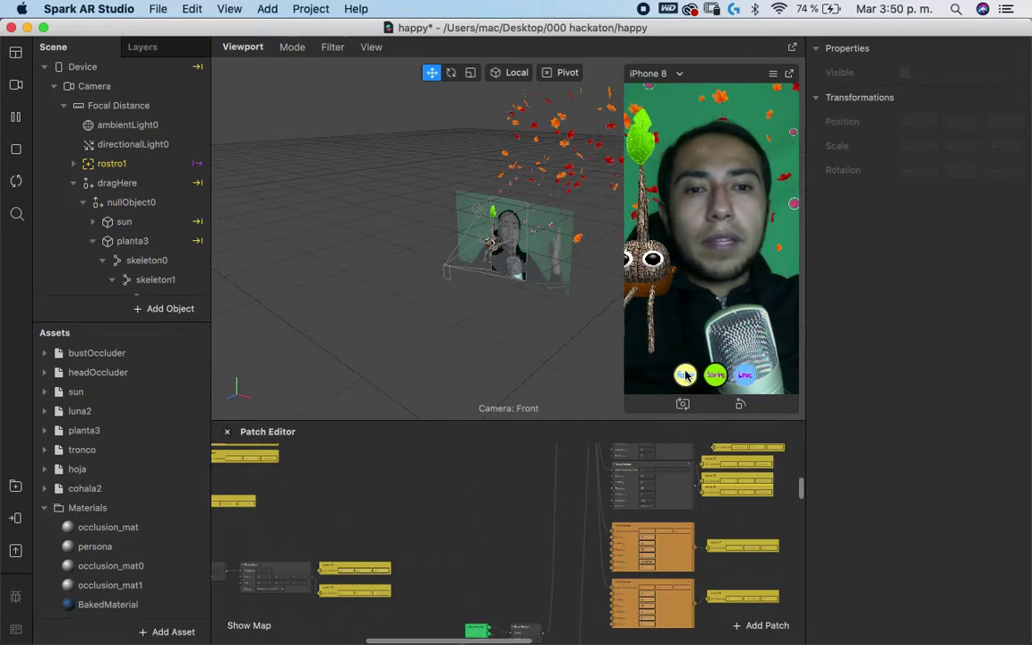
{"action": "left_click", "coordinate": [685, 375]}
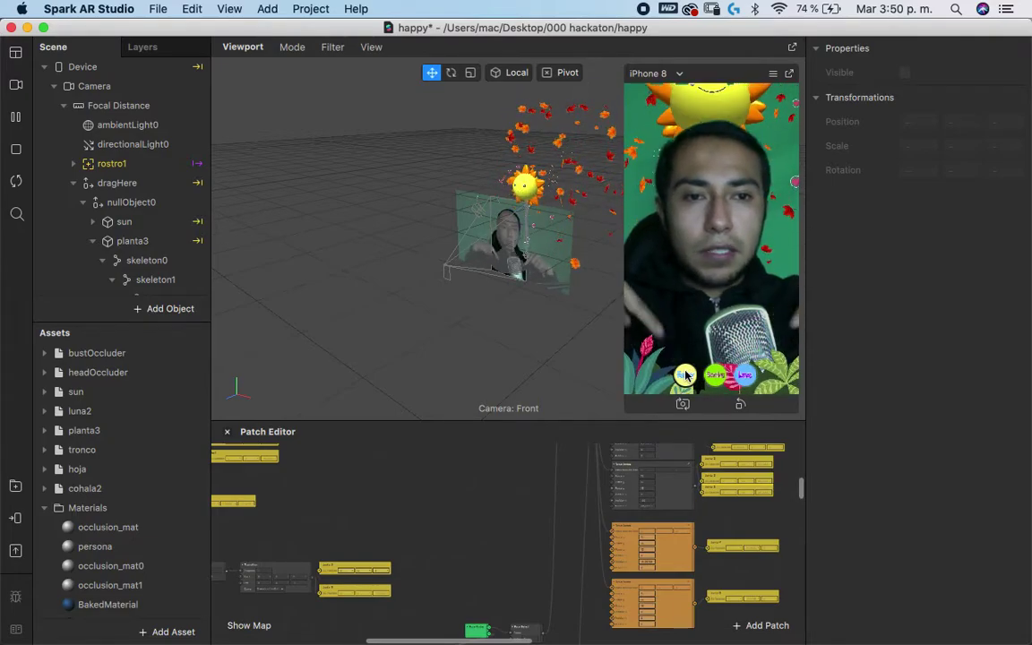
{"action": "left_click", "coordinate": [743, 375]}
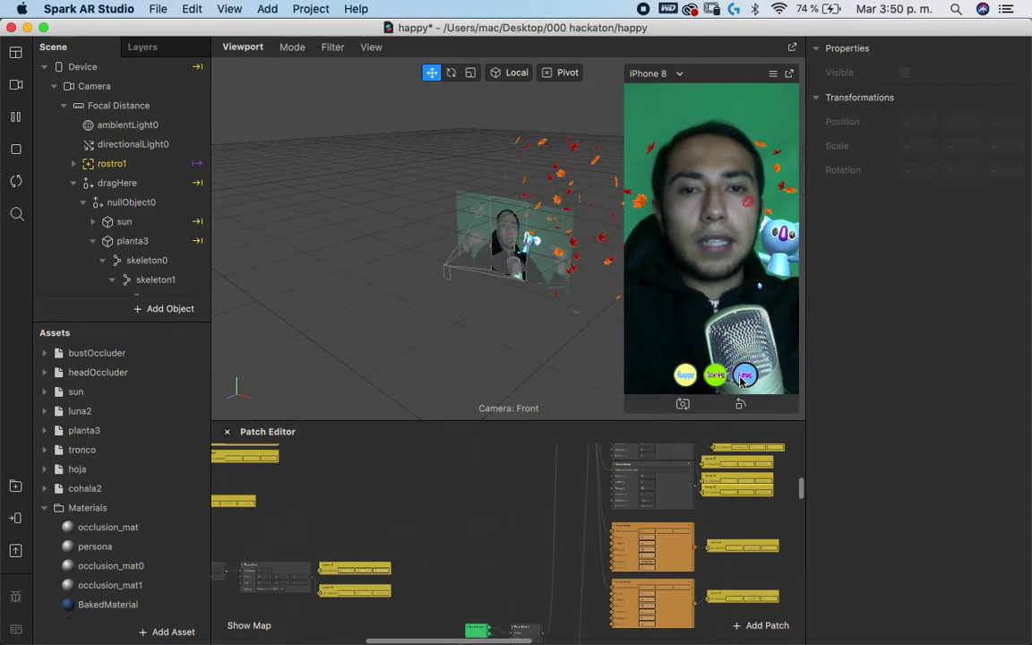
{"action": "scroll", "coordinate": [537, 265], "scroll_direction": "up", "scroll_amount": 5}
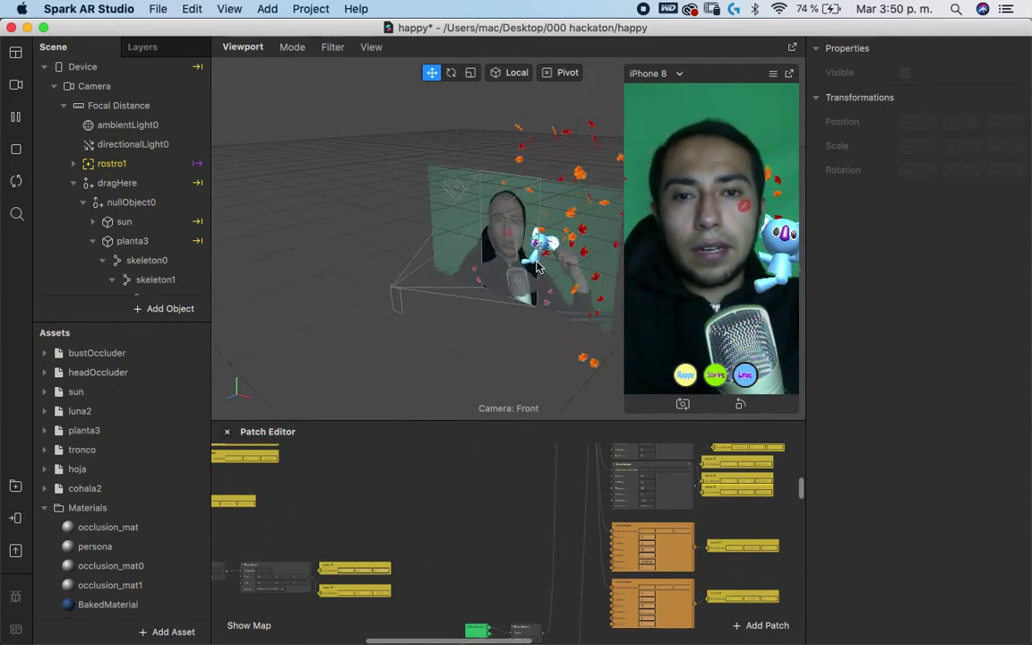
{"action": "left_click_drag", "start_coordinate": [551, 415], "coordinate": [529, 277]}
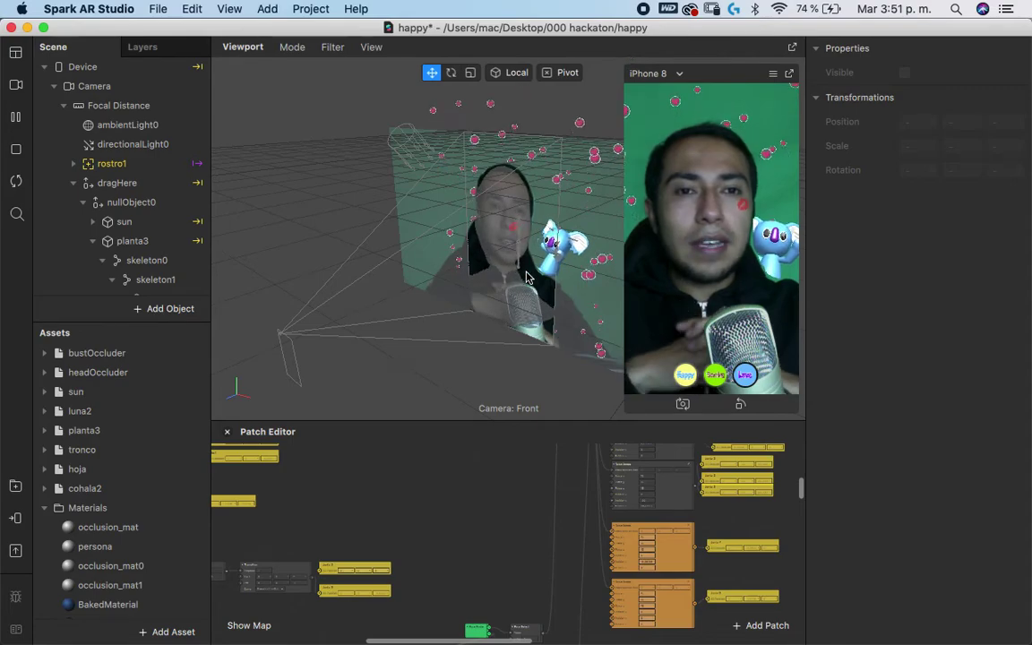
- Switch to Chrome, close the open Instagram post and view the creator's profile behind it
{"action": "key", "text": "ctrl+Left"}
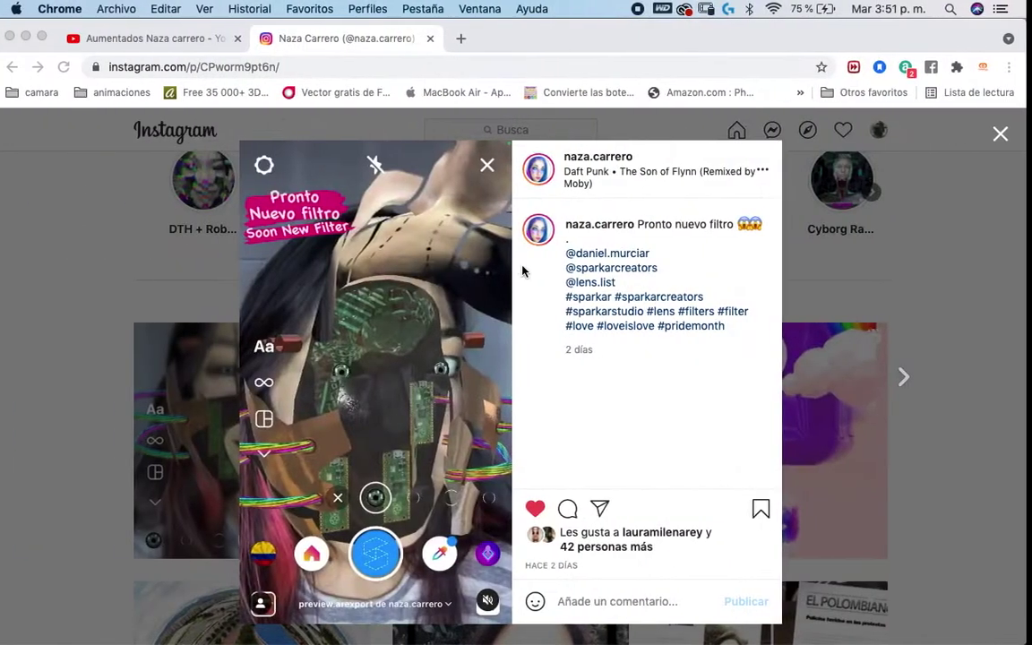
{"action": "left_click", "coordinate": [119, 225]}
{"action": "scroll", "coordinate": [119, 228], "scroll_direction": "up", "scroll_amount": 3}
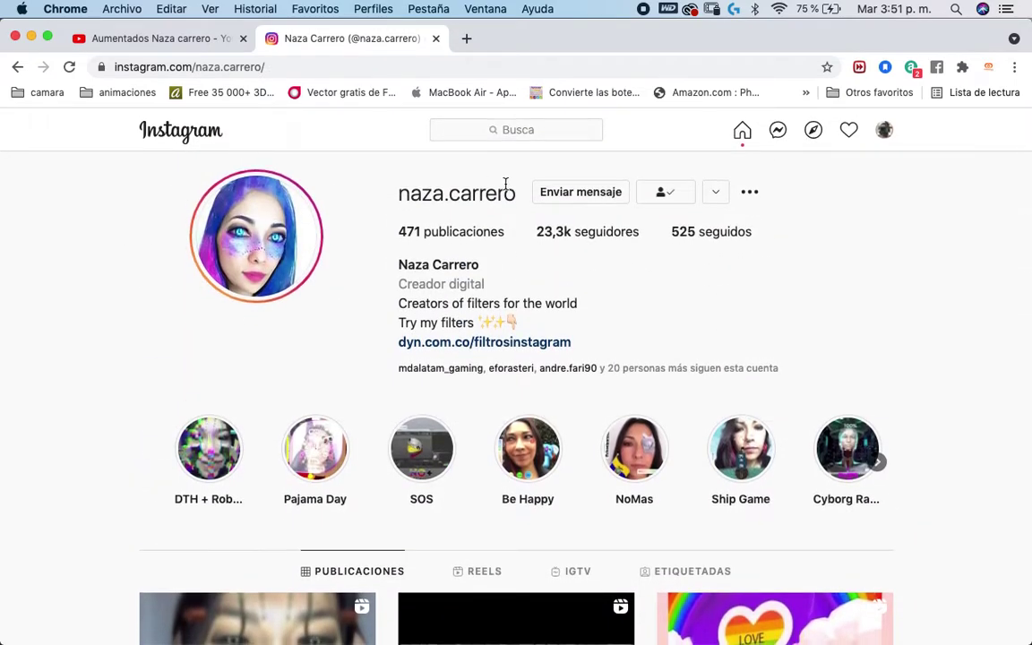
{"action": "scroll", "coordinate": [534, 317], "scroll_direction": "down", "scroll_amount": 1}
- Open the signed-in account's own Instagram profile and browse through its posts
{"action": "left_click", "coordinate": [887, 132]}
{"action": "left_click", "coordinate": [887, 134]}
{"action": "left_click", "coordinate": [888, 135]}
{"action": "left_click", "coordinate": [888, 133]}
{"action": "left_click", "coordinate": [887, 133]}
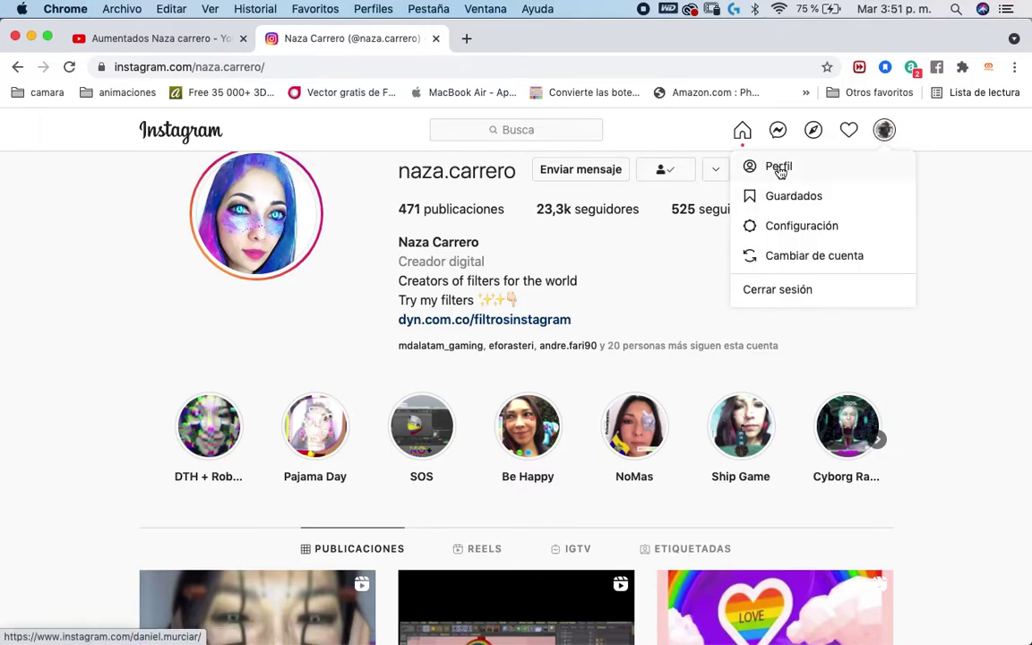
{"action": "left_click", "coordinate": [816, 171]}
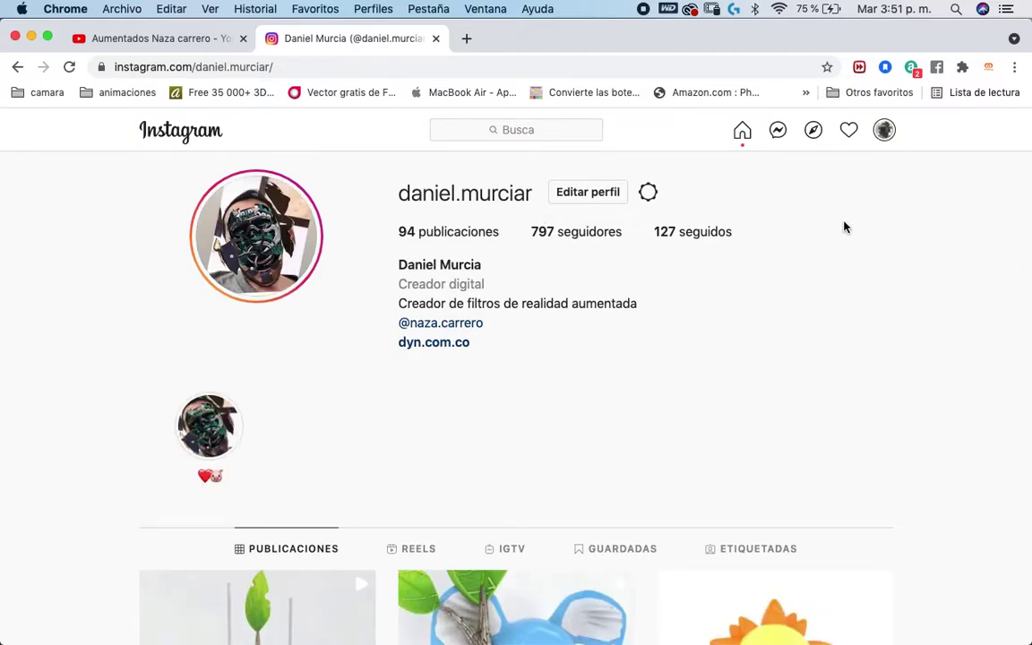
{"action": "scroll", "coordinate": [843, 227], "scroll_direction": "down", "scroll_amount": 4}
{"action": "scroll", "coordinate": [842, 225], "scroll_direction": "up", "scroll_amount": 3}
{"action": "scroll", "coordinate": [843, 226], "scroll_direction": "down", "scroll_amount": 7}
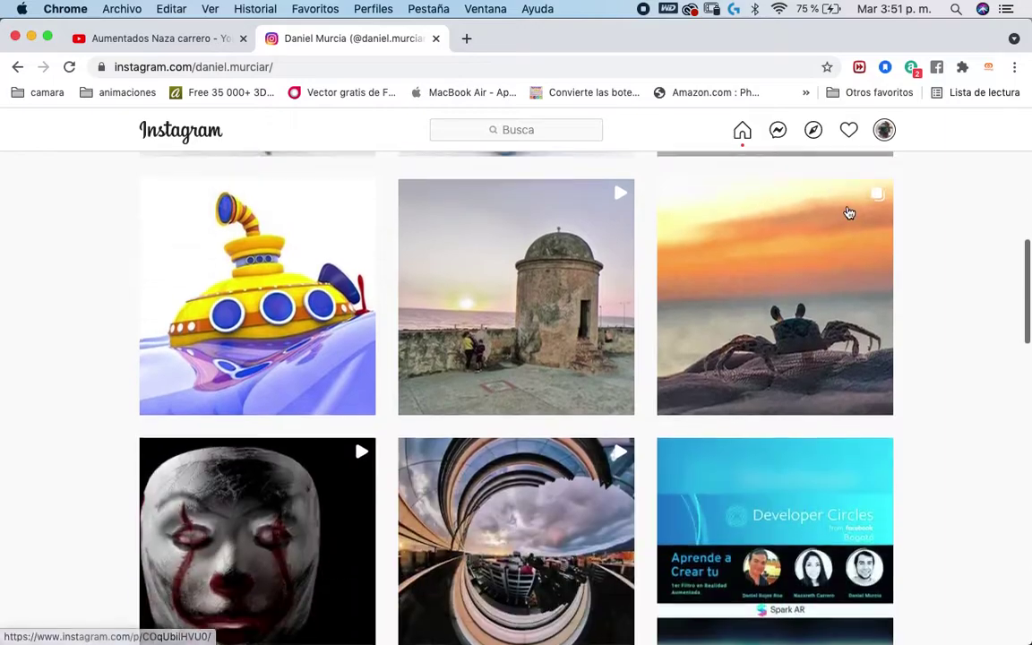
- Search Instagram for the collaborating filter creator's profile by first name and open it
{"action": "scroll", "coordinate": [848, 212], "scroll_direction": "up", "scroll_amount": 10}
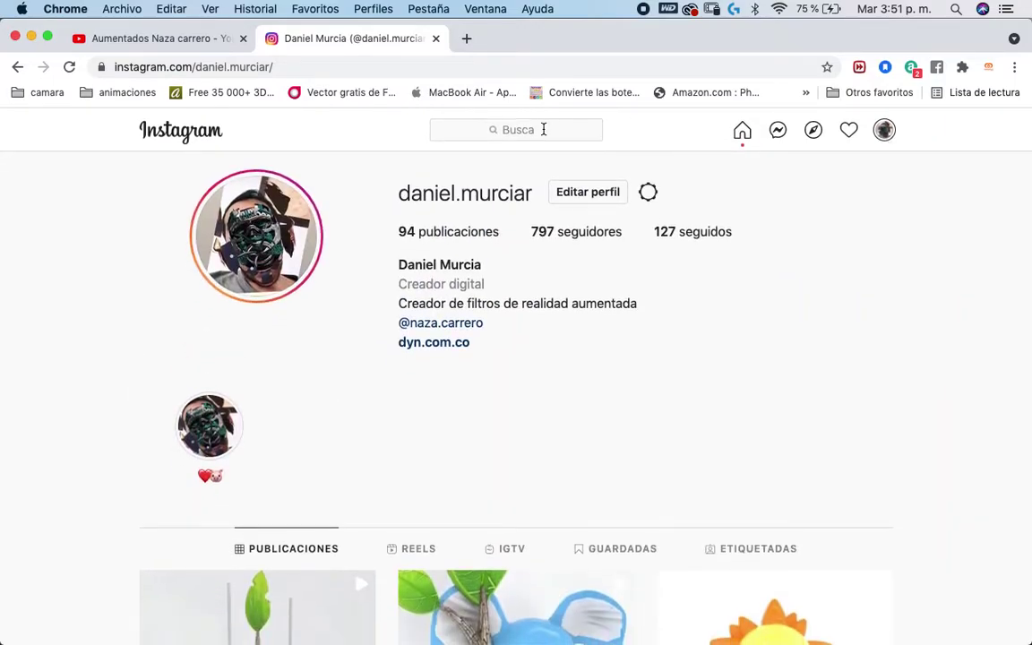
{"action": "left_click", "coordinate": [543, 129]}
{"action": "type", "text": "naza"}
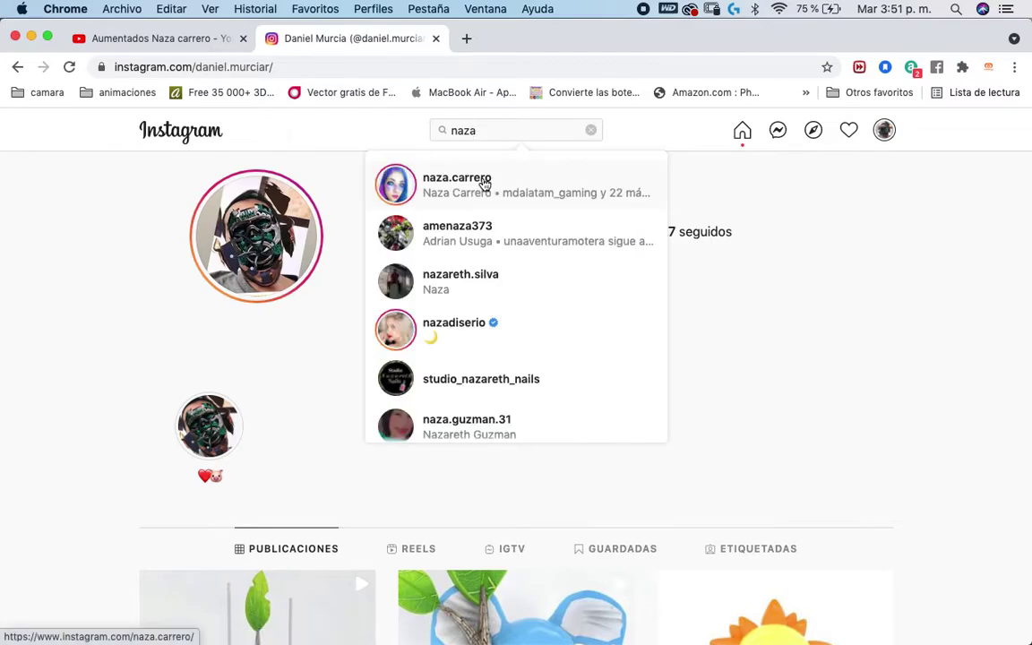
- Browse the Aumentados YouTube channel, watch its "Pride filter Instagram spark Ar studio" video and return to Spark AR Studio
{"action": "left_click", "coordinate": [178, 40]}
{"action": "scroll", "coordinate": [629, 512], "scroll_direction": "down", "scroll_amount": 1}
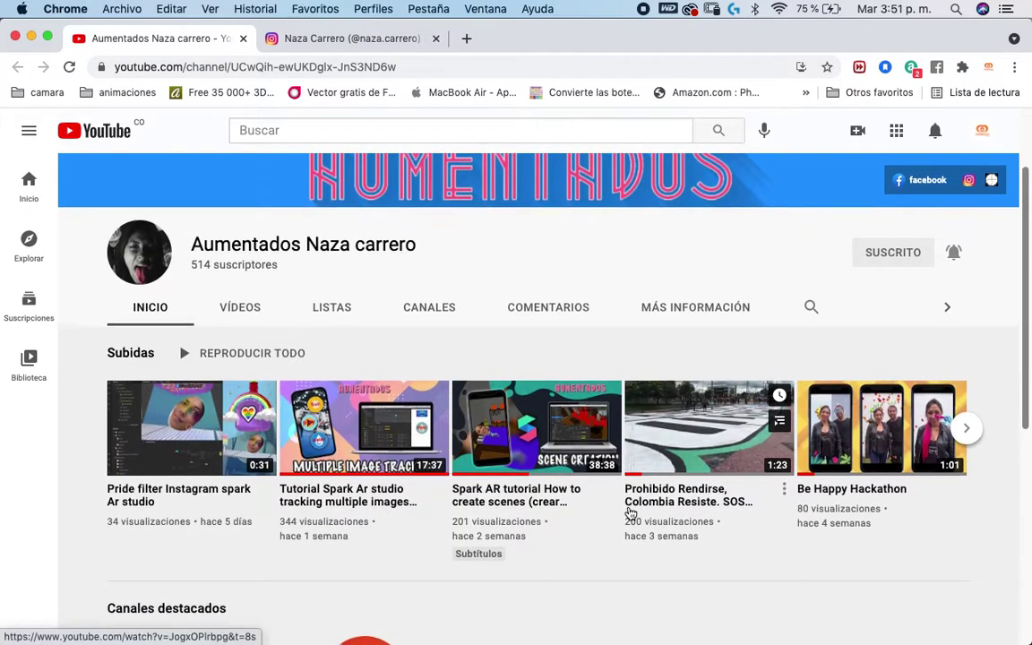
{"action": "scroll", "coordinate": [709, 368], "scroll_direction": "up", "scroll_amount": 3}
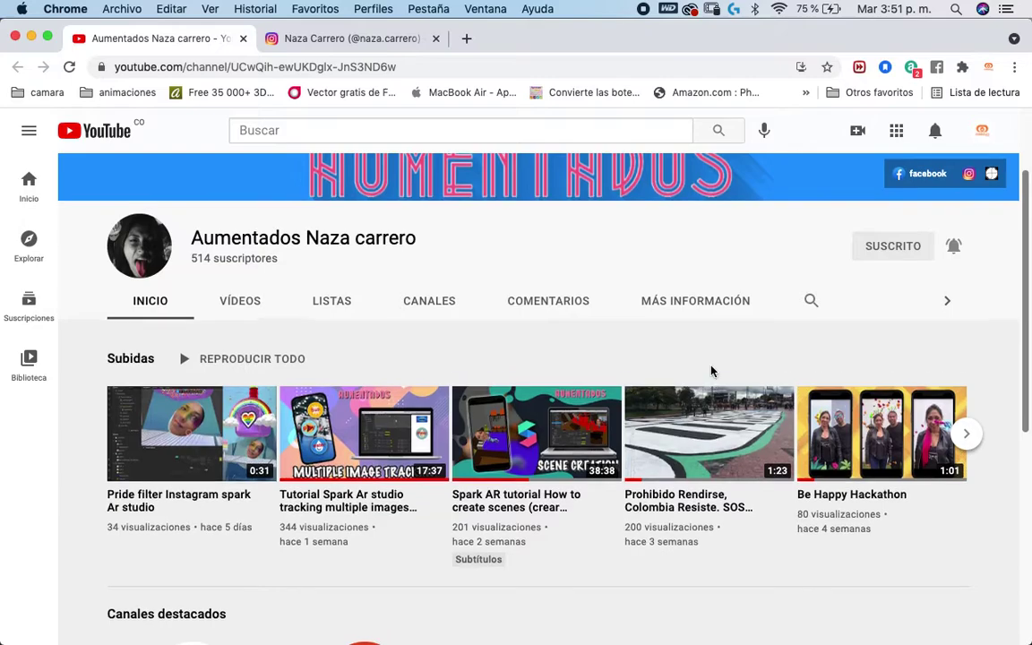
{"action": "scroll", "coordinate": [257, 422], "scroll_direction": "down", "scroll_amount": 2}
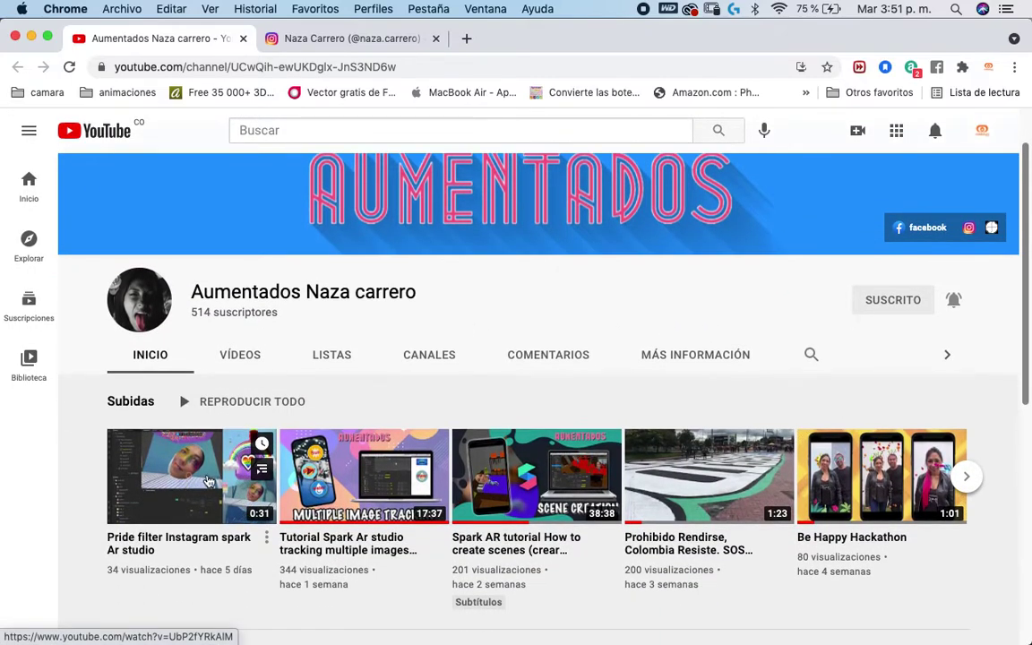
{"action": "left_click", "coordinate": [208, 482]}
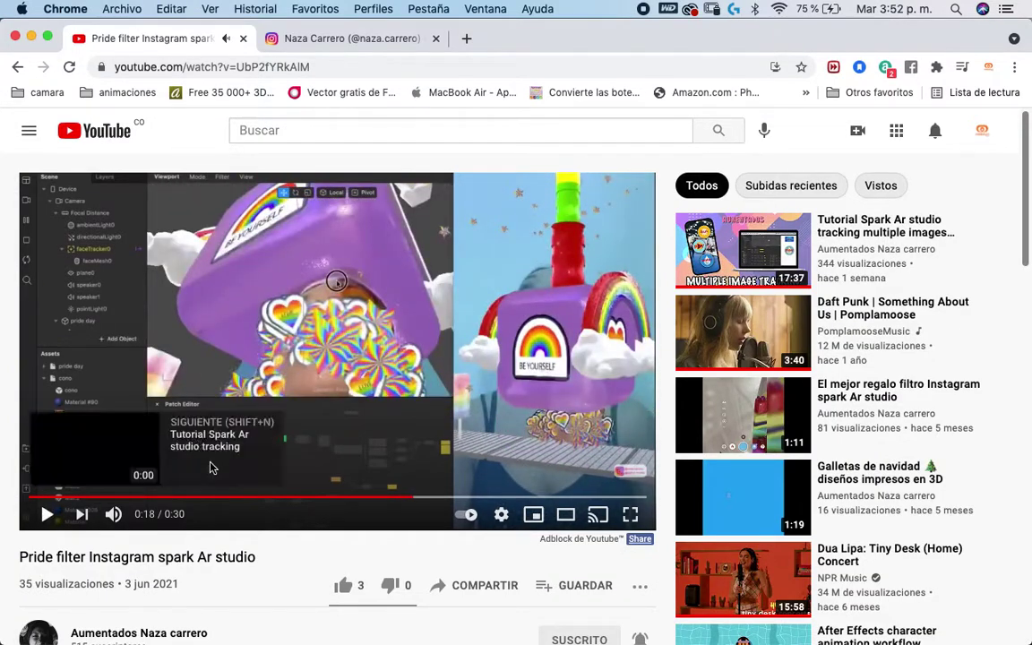
{"action": "key", "text": "ctrl+Right"}
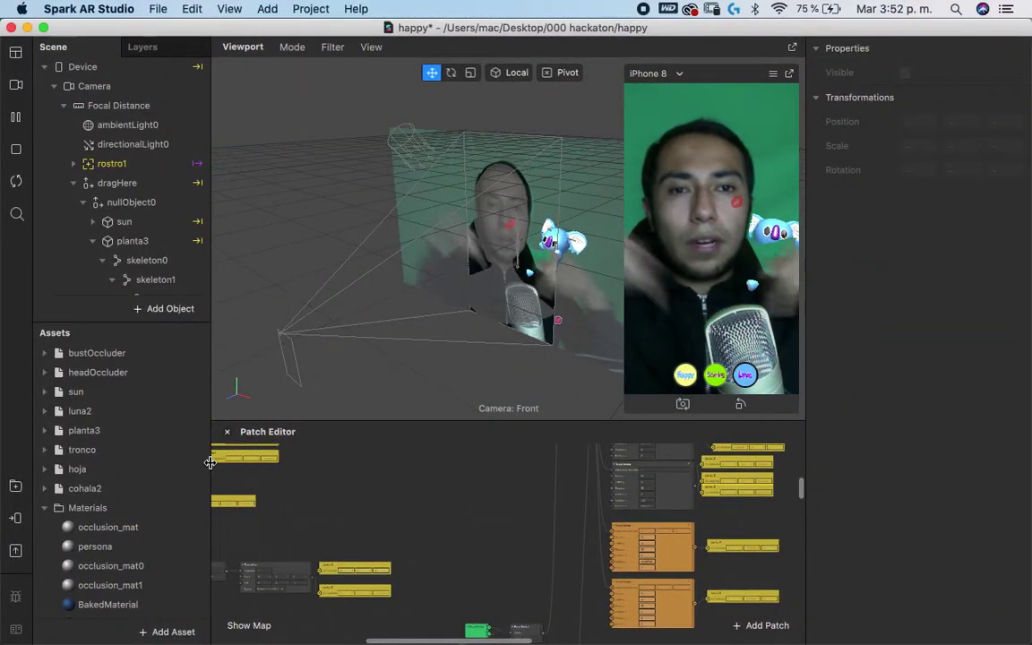